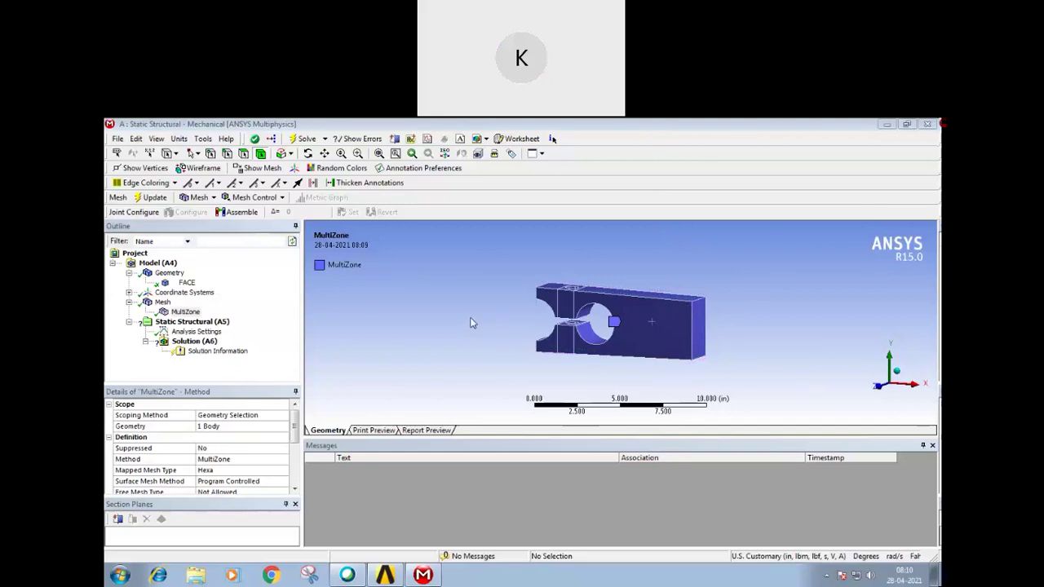
- Orbit the half pillow-block to inspect it from several sides
{"action": "middle_click_drag", "start_coordinate": [495, 328], "coordinate": [484, 331]}
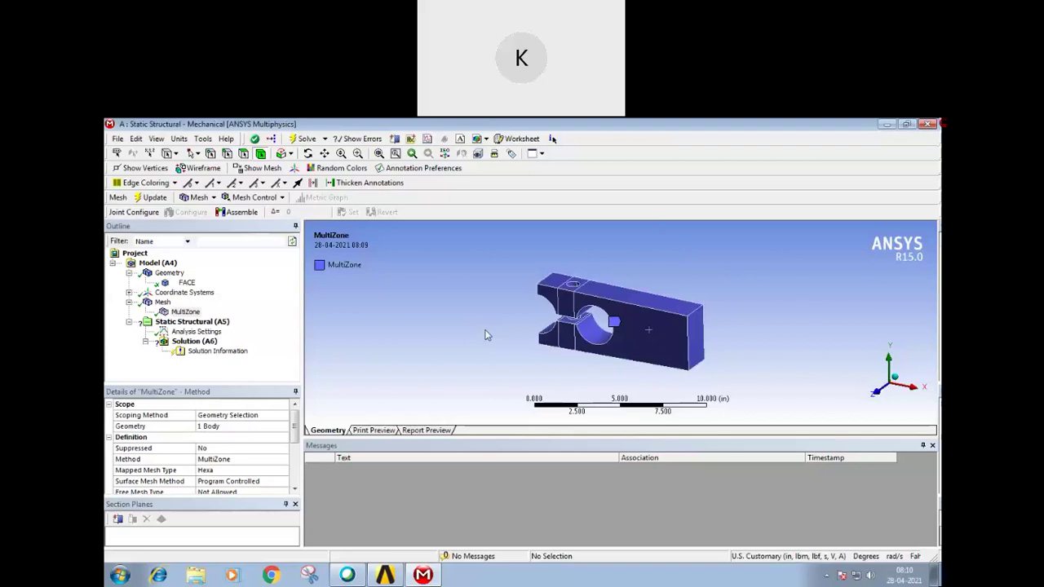
{"action": "middle_click_drag", "start_coordinate": [487, 334], "coordinate": [501, 323]}
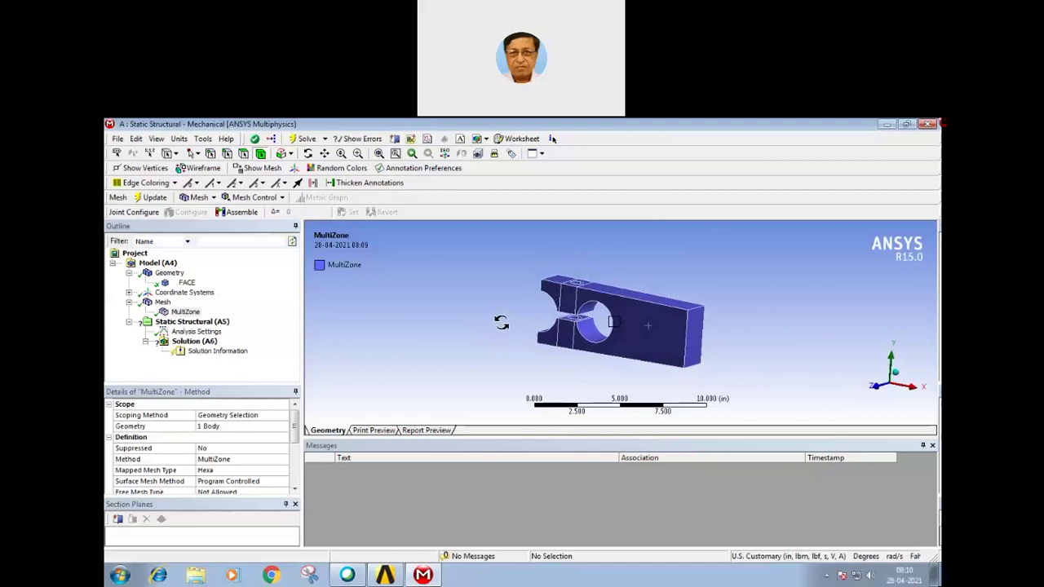
{"action": "middle_click_drag", "start_coordinate": [501, 323], "coordinate": [497, 330]}
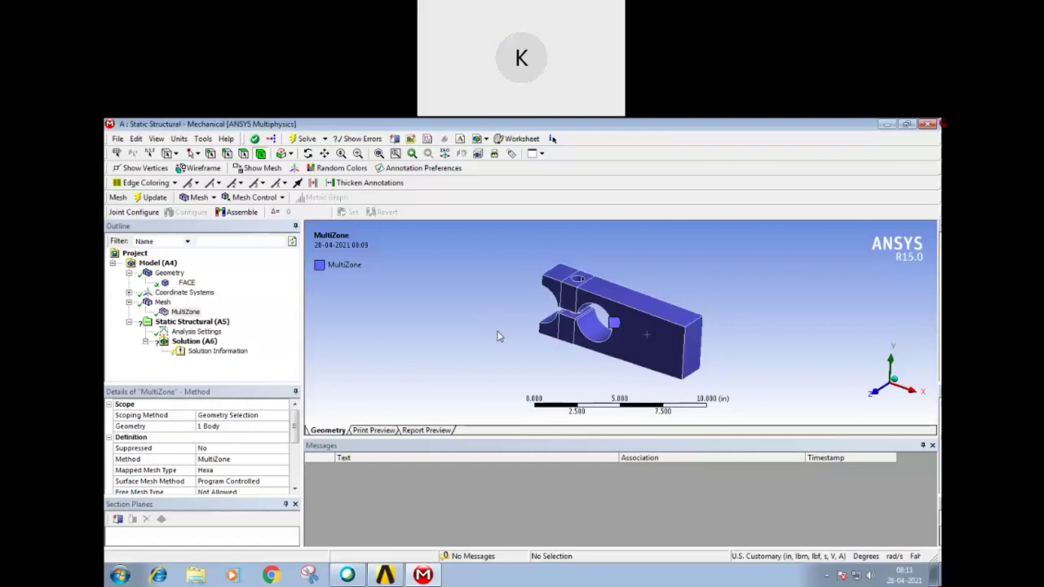
{"action": "mouse_move", "coordinate": [508, 354]}
{"action": "middle_mouse_down"}
{"action": "mouse_move", "coordinate": [517, 350]}
{"action": "mouse_move", "coordinate": [515, 359]}
{"action": "middle_mouse_up"}
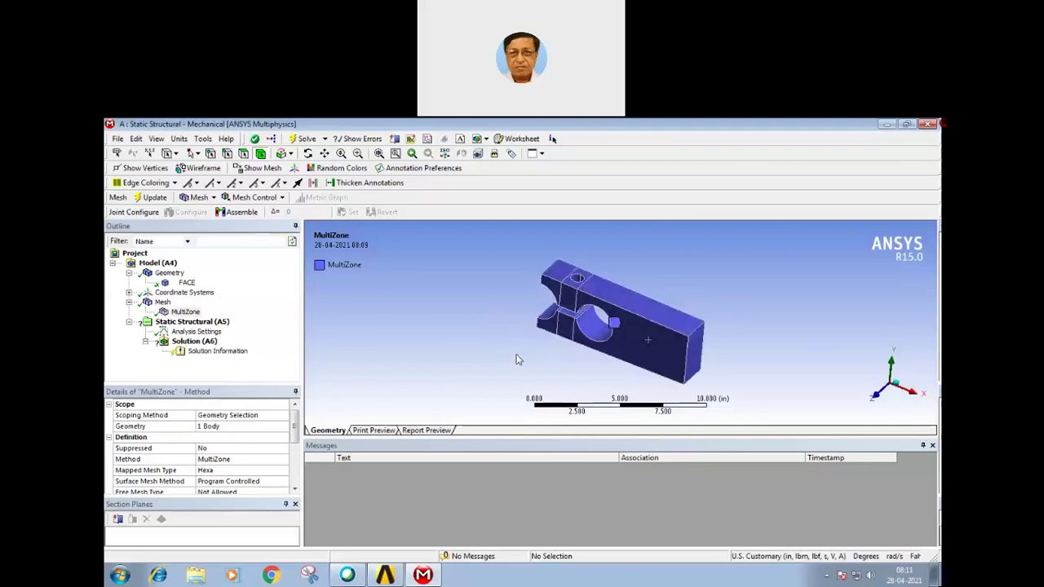
- Replace the Workbench geometry with mesh_bracket.igs, update the project, and open the Model in Mechanical
{"action": "left_click", "coordinate": [386, 575]}
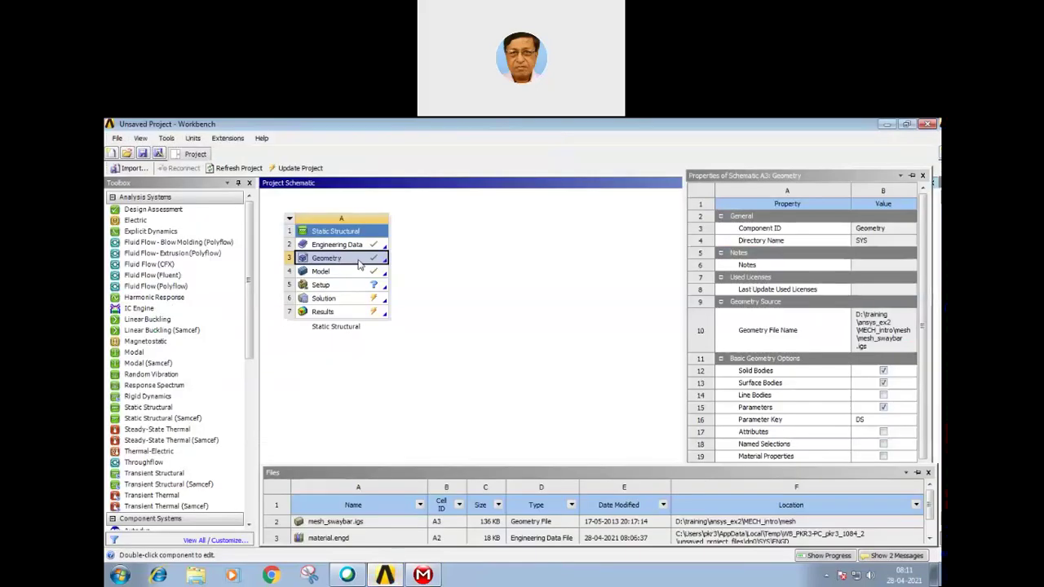
{"action": "right_click", "coordinate": [359, 262]}
{"action": "mouse_move", "coordinate": [406, 280]}
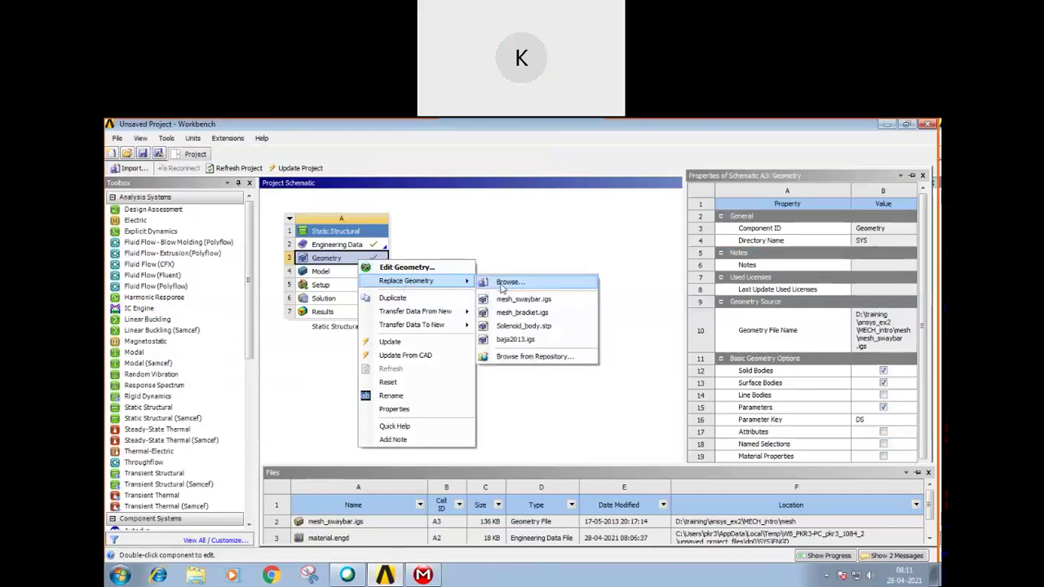
{"action": "left_click", "coordinate": [514, 313]}
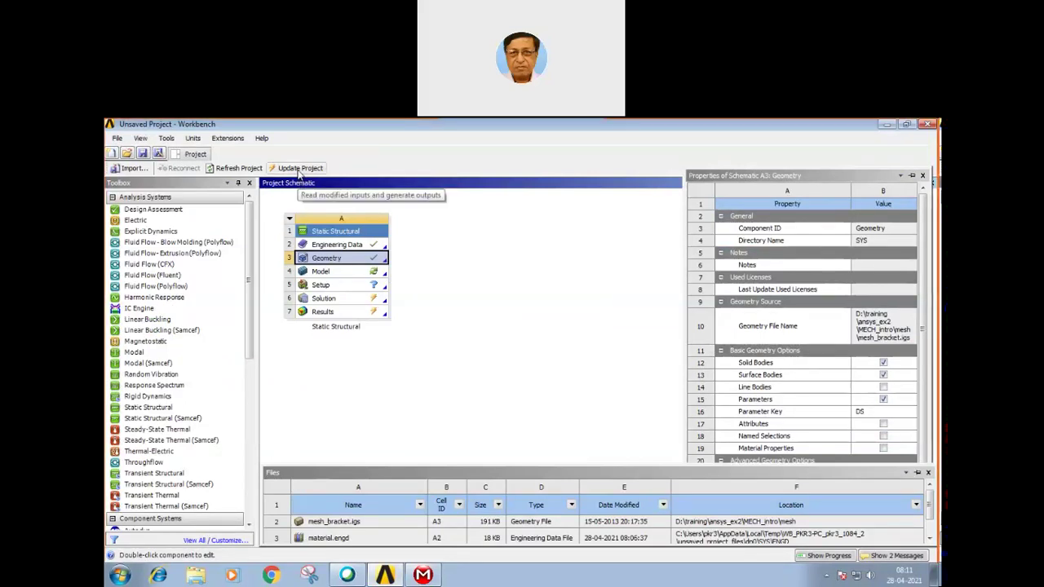
{"action": "left_click", "coordinate": [299, 169]}
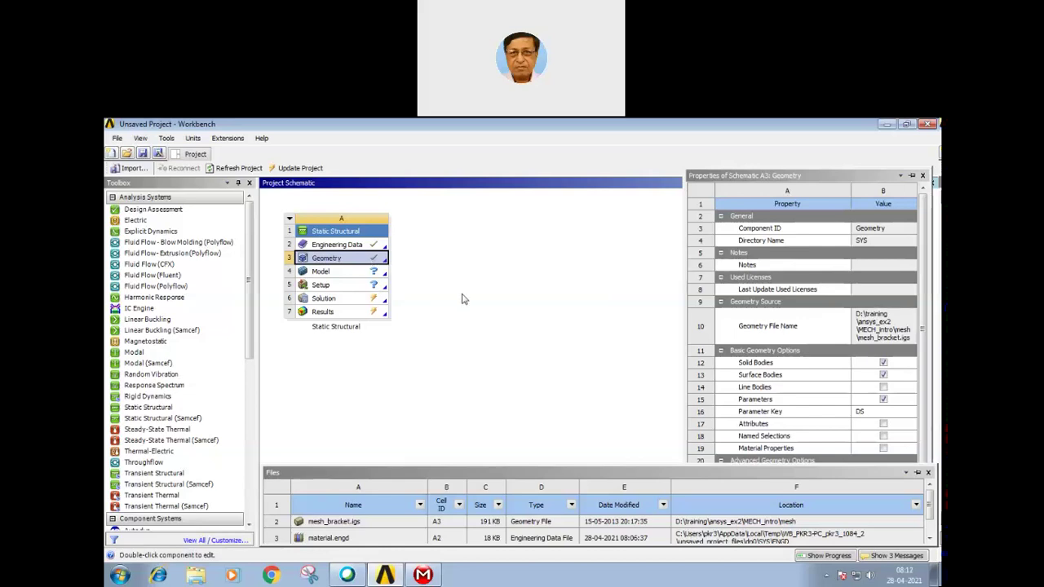
{"action": "left_click", "coordinate": [368, 274]}
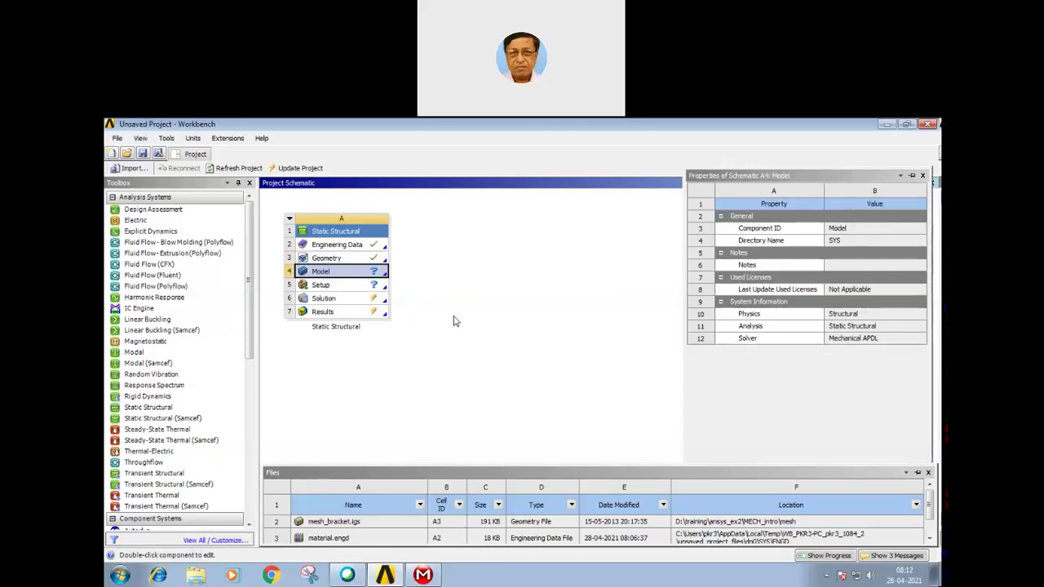
{"action": "left_click", "coordinate": [455, 321]}
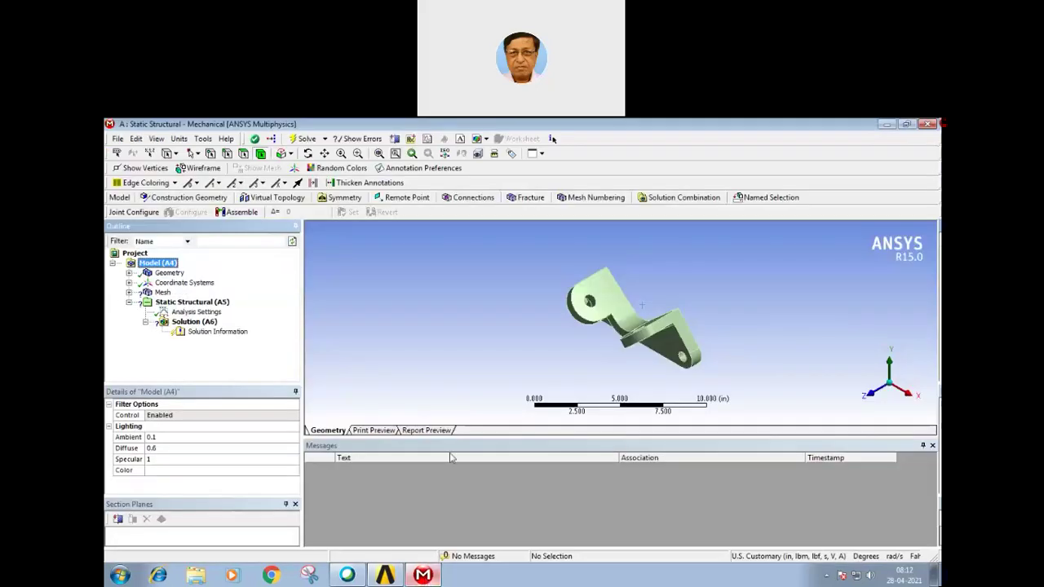
- Orbit the bracket and generate its mesh
{"action": "mouse_move", "coordinate": [513, 373]}
{"action": "middle_mouse_down"}
{"action": "mouse_move", "coordinate": [461, 314]}
{"action": "mouse_move", "coordinate": [459, 335]}
{"action": "mouse_move", "coordinate": [469, 291]}
{"action": "mouse_move", "coordinate": [472, 331]}
{"action": "middle_mouse_up"}
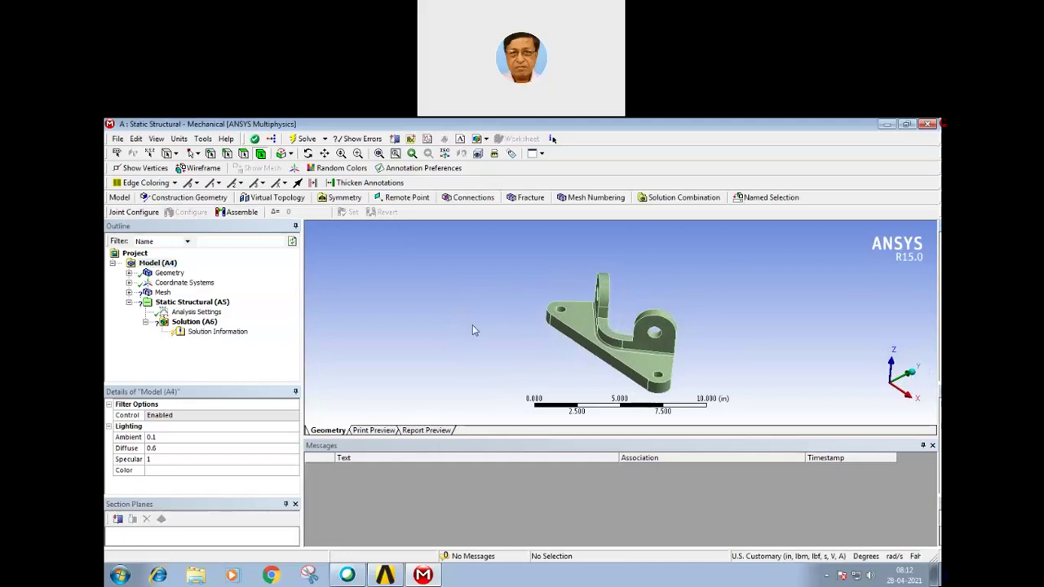
{"action": "mouse_move", "coordinate": [417, 348]}
{"action": "middle_mouse_down"}
{"action": "mouse_move", "coordinate": [426, 329]}
{"action": "mouse_move", "coordinate": [409, 336]}
{"action": "middle_mouse_up"}
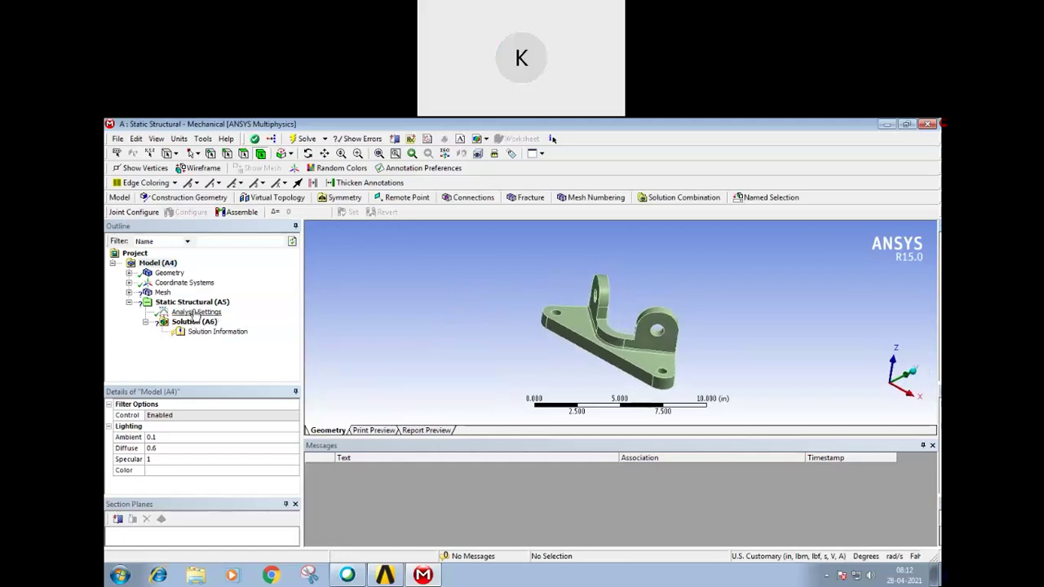
{"action": "left_click", "coordinate": [162, 293]}
{"action": "right_click", "coordinate": [162, 296]}
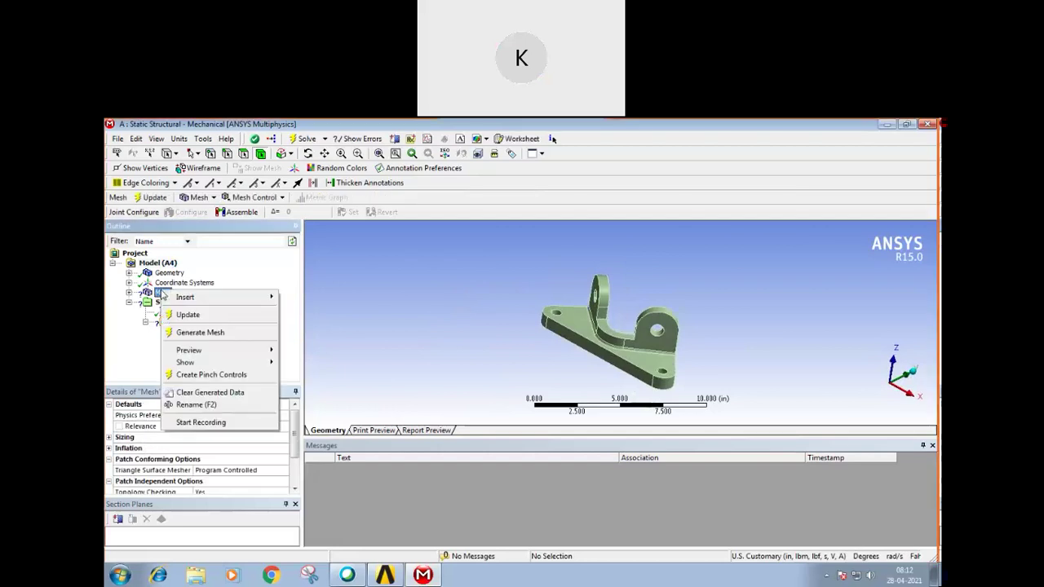
{"action": "left_click", "coordinate": [196, 332]}
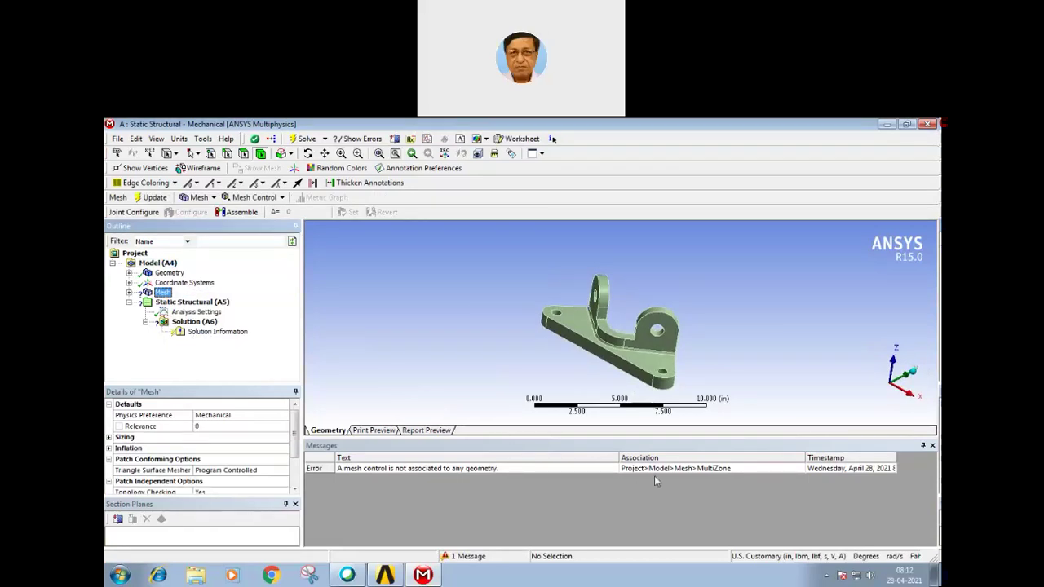
- Delete the orphaned MultiZone control under Mesh and confirm with Yes
{"action": "right_click", "coordinate": [165, 296]}
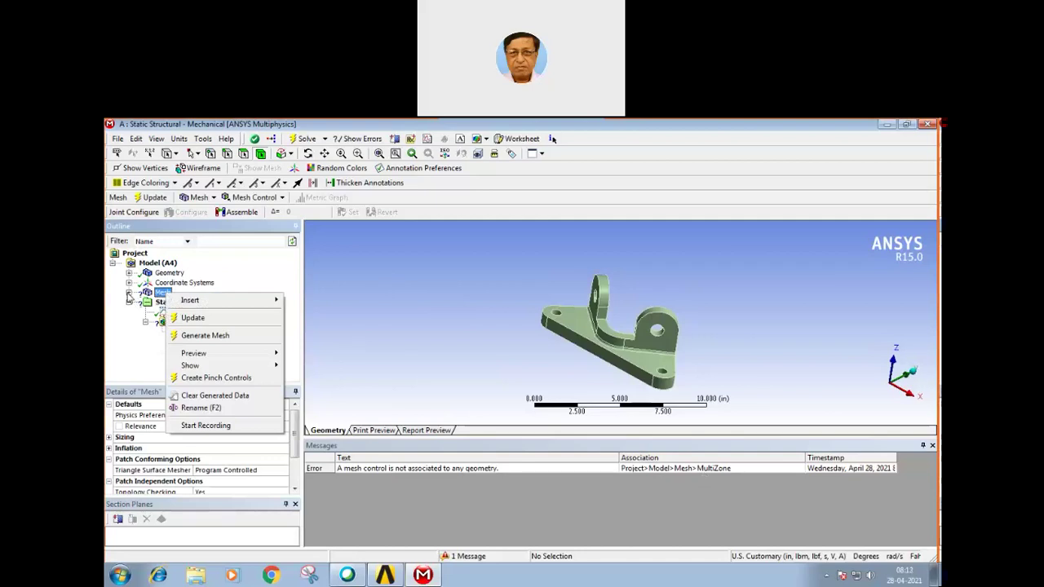
{"action": "left_click", "coordinate": [128, 293]}
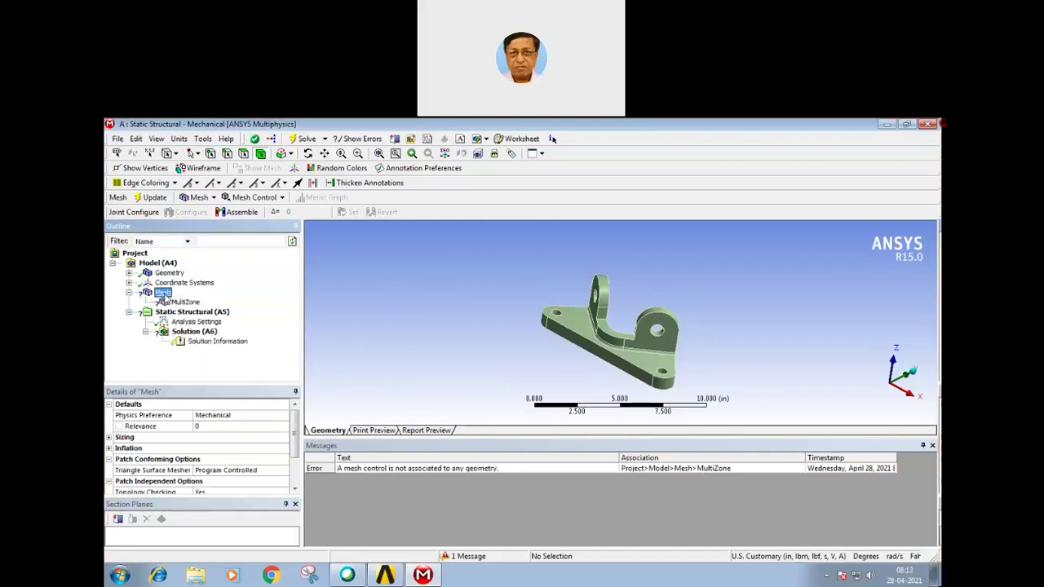
{"action": "right_click", "coordinate": [166, 294]}
{"action": "left_click", "coordinate": [316, 302]}
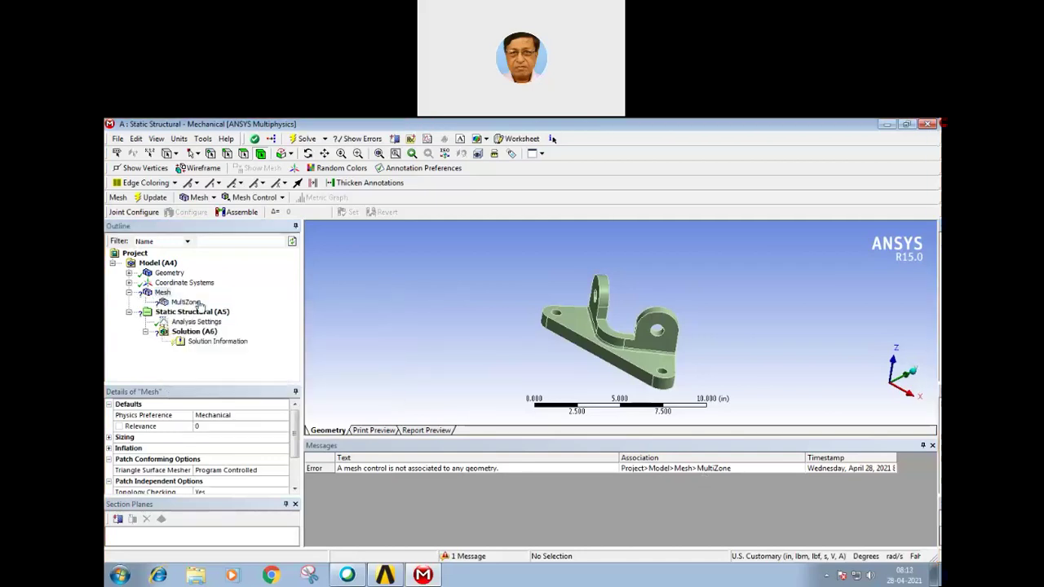
{"action": "left_click", "coordinate": [187, 304]}
{"action": "right_click", "coordinate": [192, 304]}
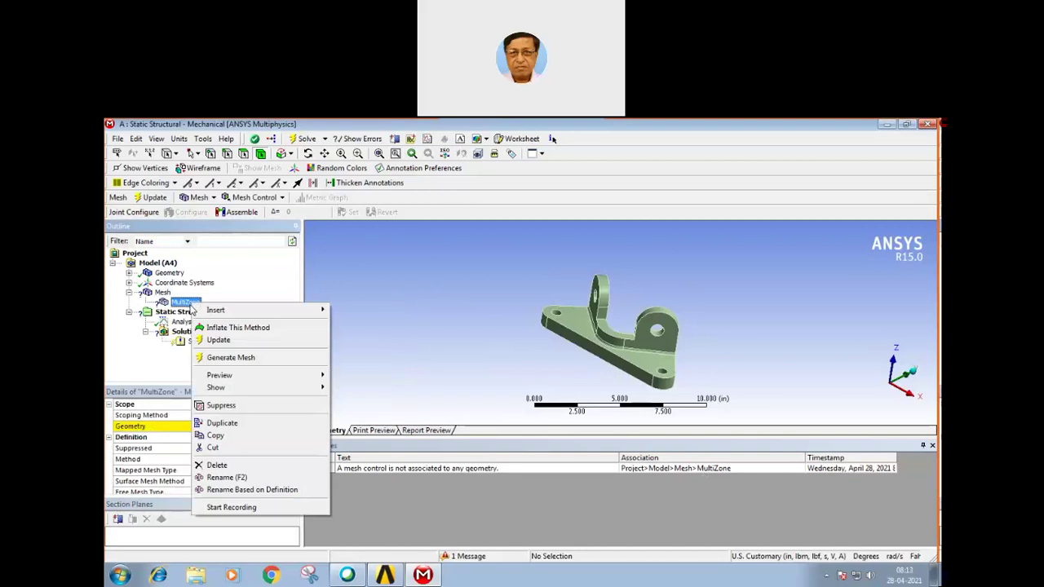
{"action": "left_click", "coordinate": [216, 465]}
{"action": "left_click", "coordinate": [516, 389]}
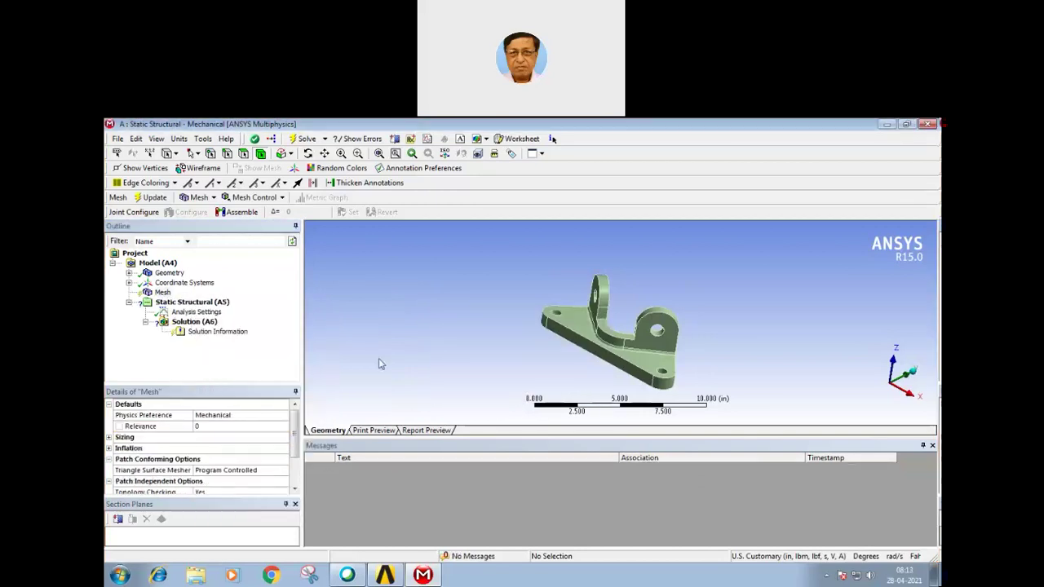
- Generate a default triangular mesh on the bracket, inspect it, then clear the generated mesh
{"action": "right_click", "coordinate": [162, 292]}
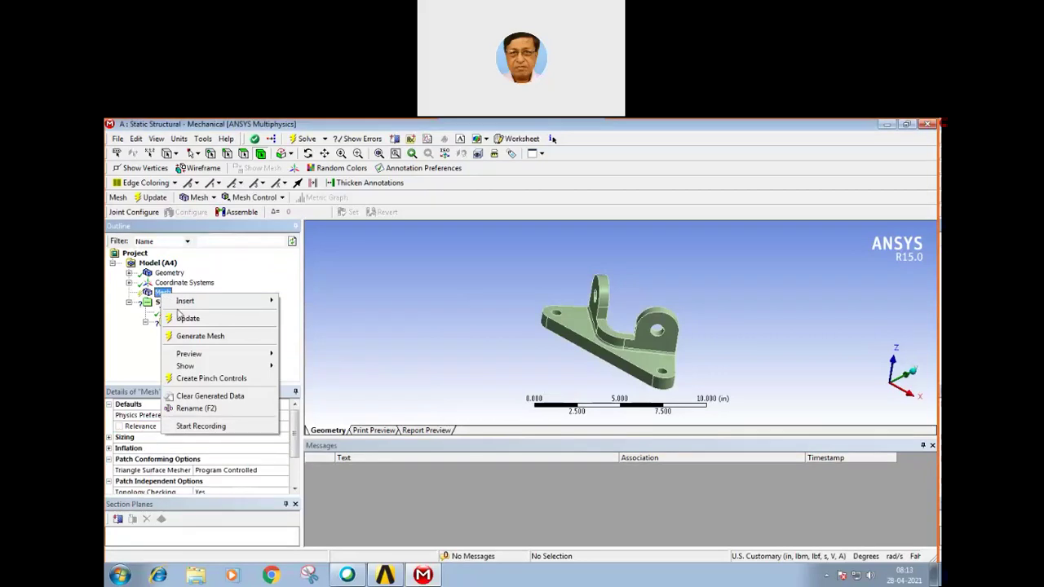
{"action": "left_click", "coordinate": [188, 337]}
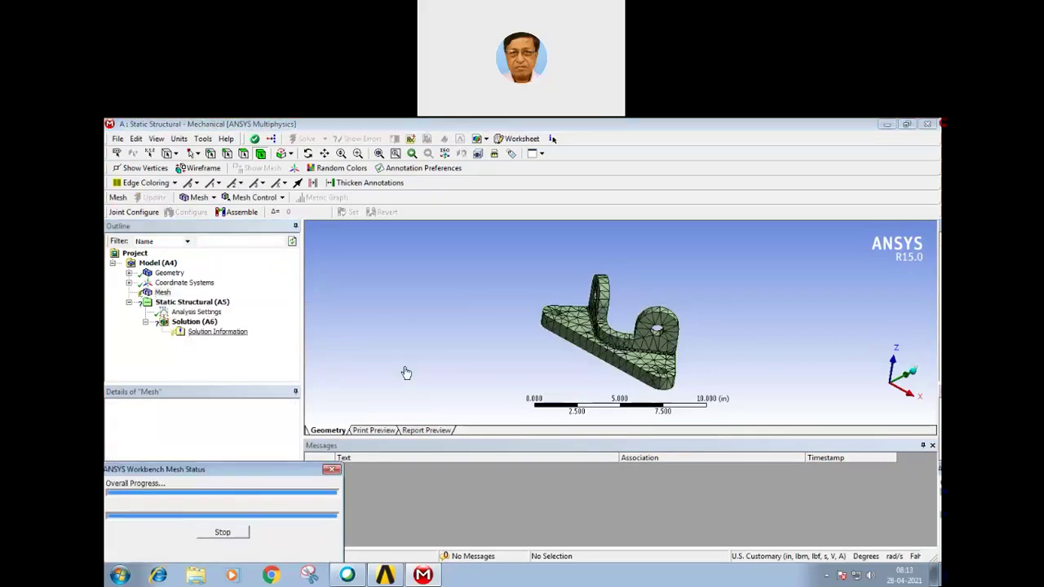
{"action": "middle_click_drag", "start_coordinate": [463, 330], "coordinate": [459, 330]}
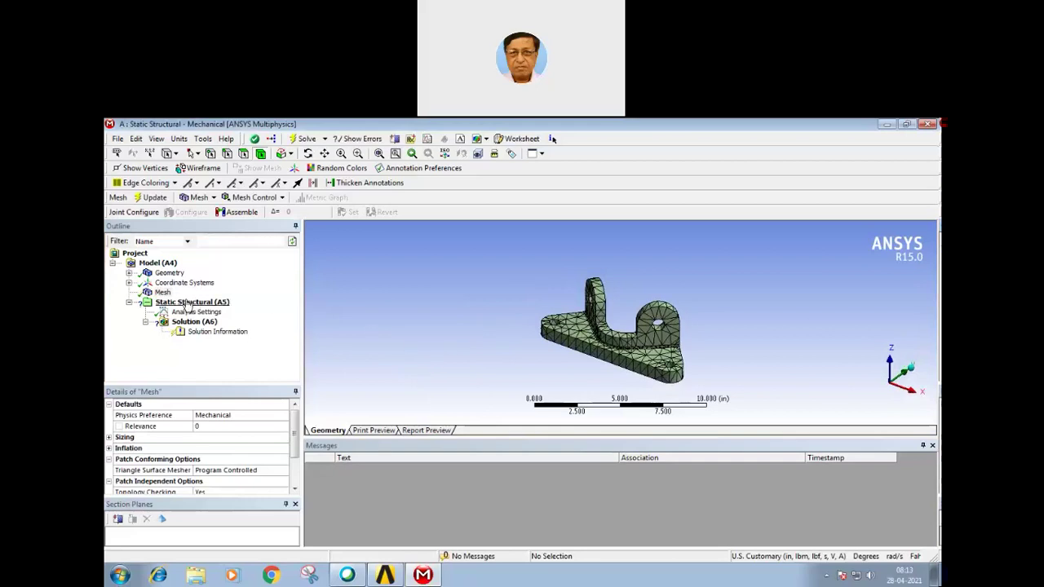
{"action": "right_click", "coordinate": [162, 292]}
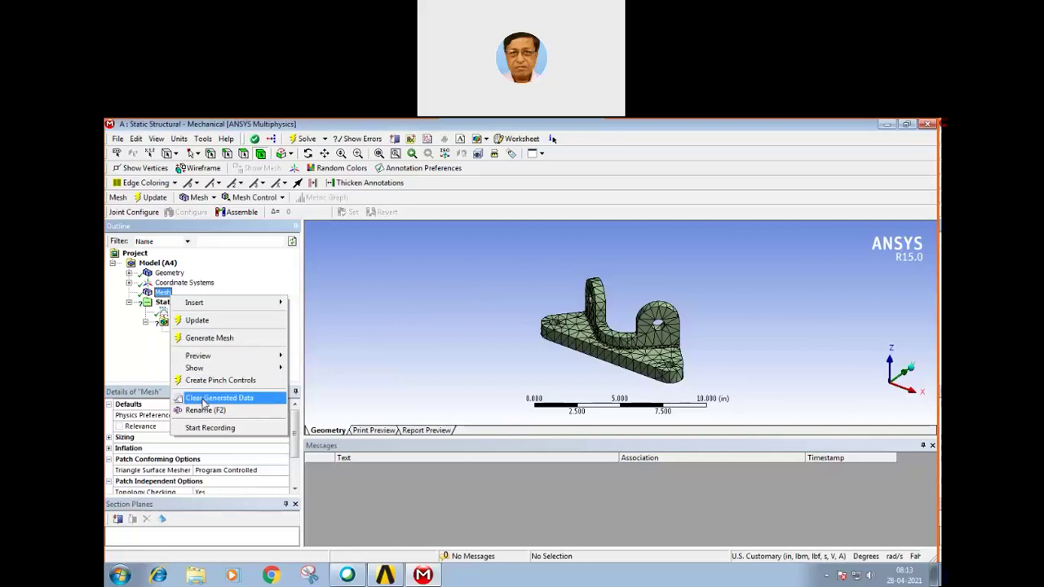
{"action": "left_click", "coordinate": [202, 397]}
{"action": "key", "text": "Return"}
{"action": "right_click", "coordinate": [153, 297]}
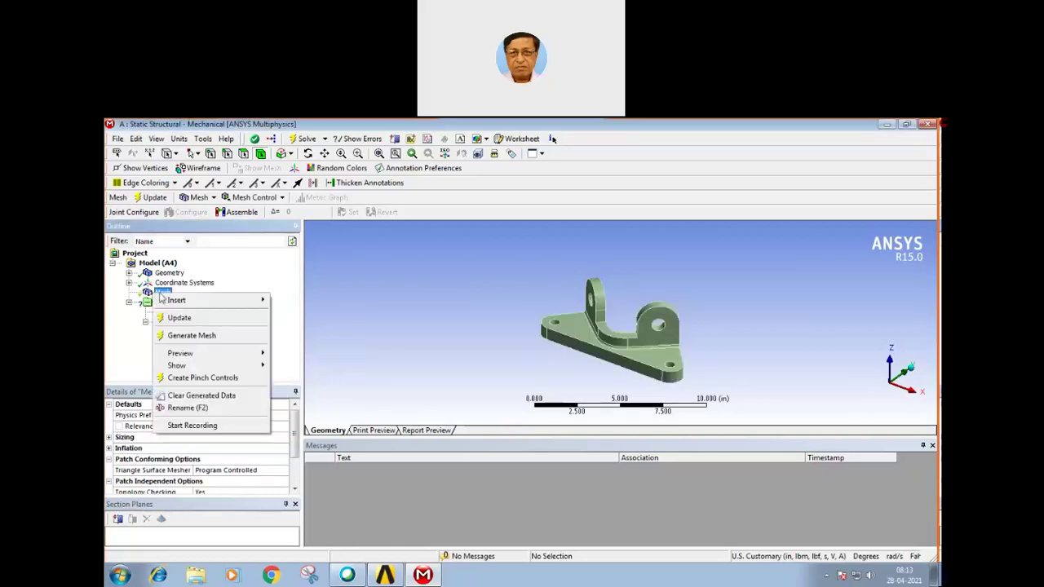
- Insert a Hex Dominant Method control scoped to the bracket's single body
{"action": "mouse_move", "coordinate": [177, 300]}
{"action": "left_click", "coordinate": [295, 300]}
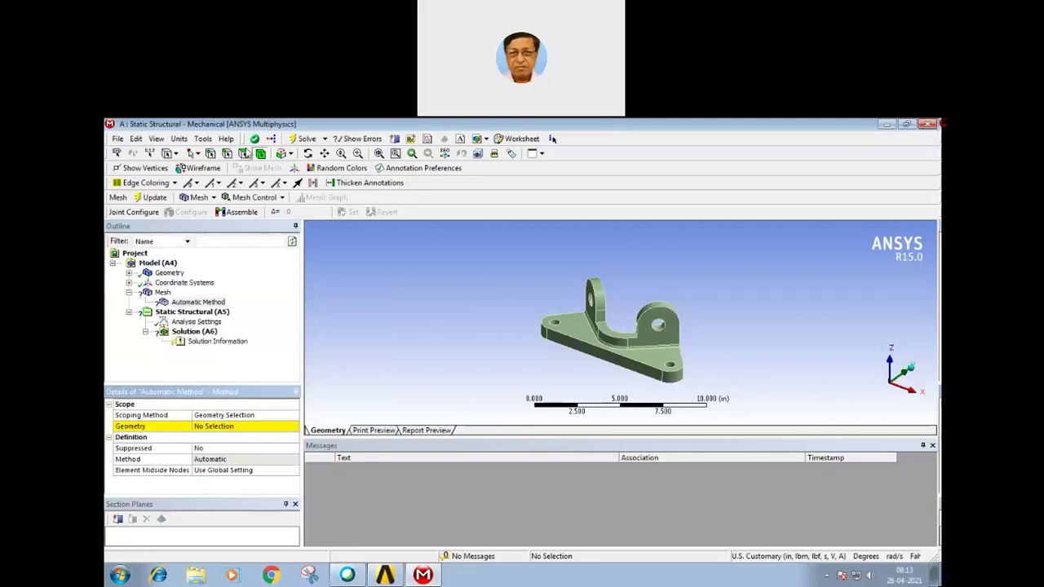
{"action": "left_click", "coordinate": [596, 352]}
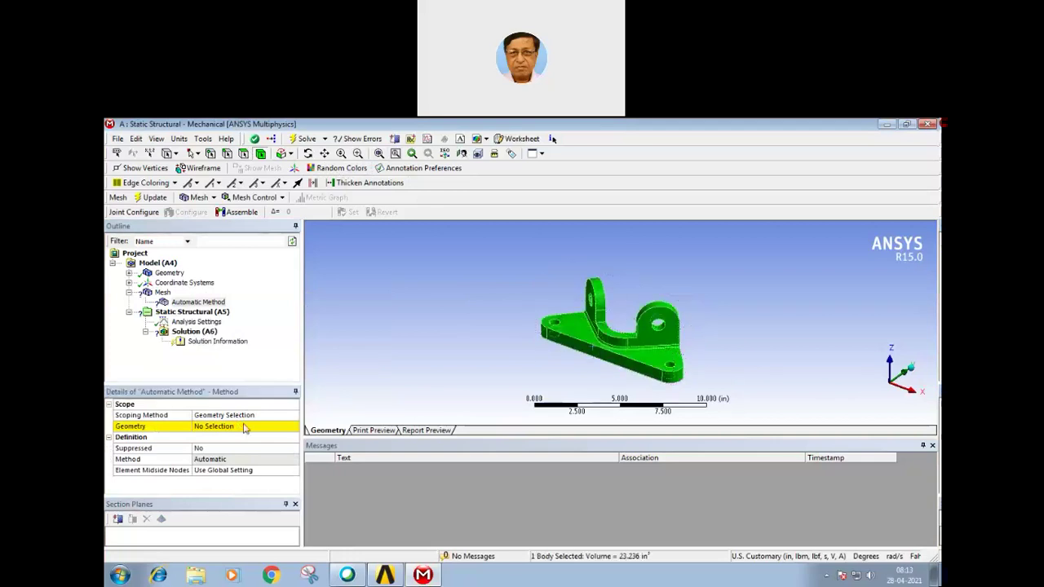
{"action": "left_click", "coordinate": [228, 429]}
{"action": "left_click", "coordinate": [227, 428]}
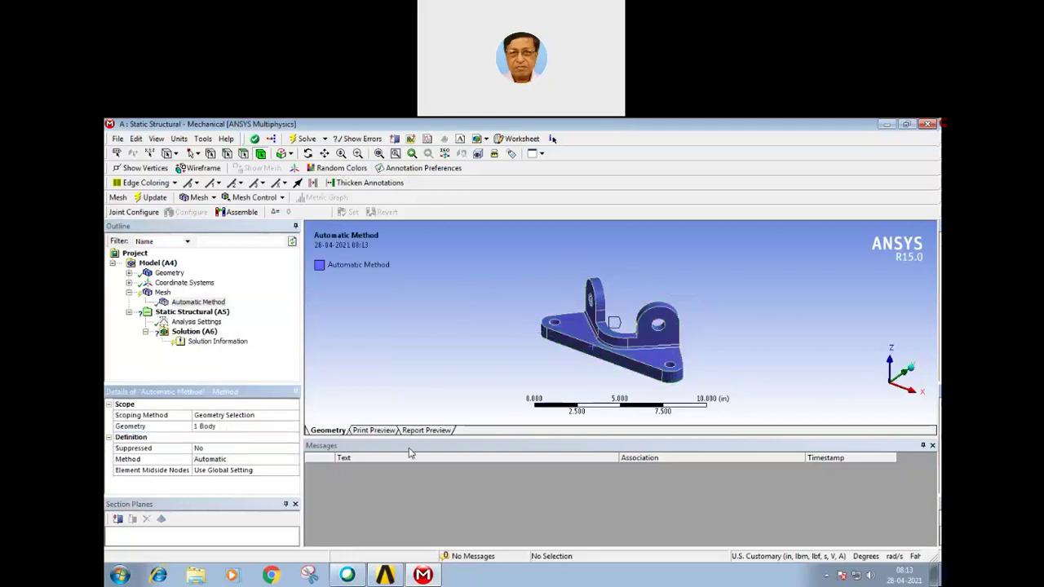
{"action": "left_click", "coordinate": [292, 461]}
{"action": "left_click", "coordinate": [294, 460]}
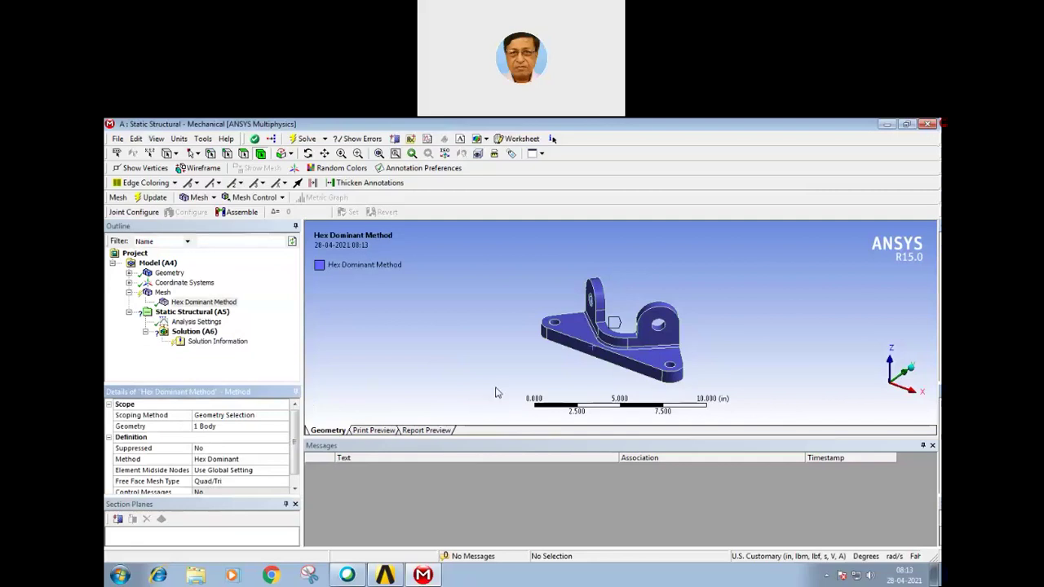
{"action": "mouse_move", "coordinate": [495, 393]}
{"action": "middle_mouse_down"}
{"action": "mouse_move", "coordinate": [449, 323]}
{"action": "mouse_move", "coordinate": [452, 396]}
{"action": "middle_mouse_up"}
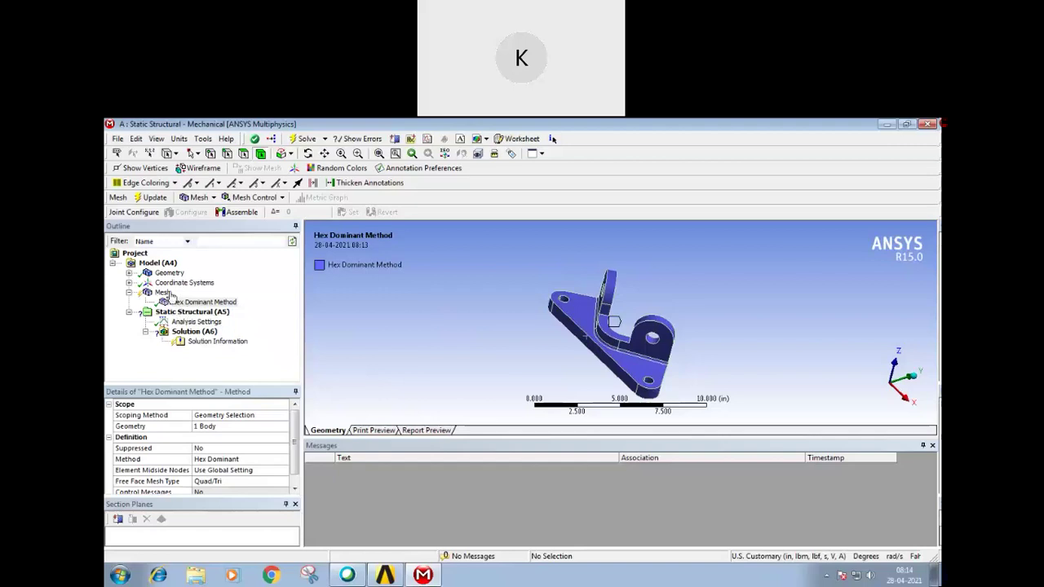
- Insert a Body Sizing control on the bracket body, leaving Element Size at Default
{"action": "right_click", "coordinate": [171, 294]}
{"action": "mouse_move", "coordinate": [212, 298]}
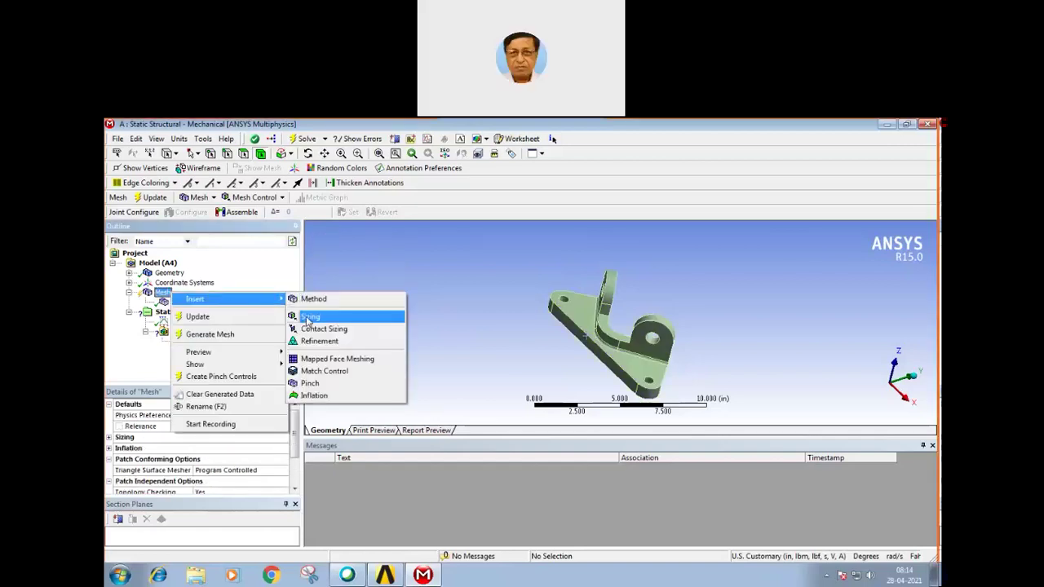
{"action": "left_click", "coordinate": [310, 317]}
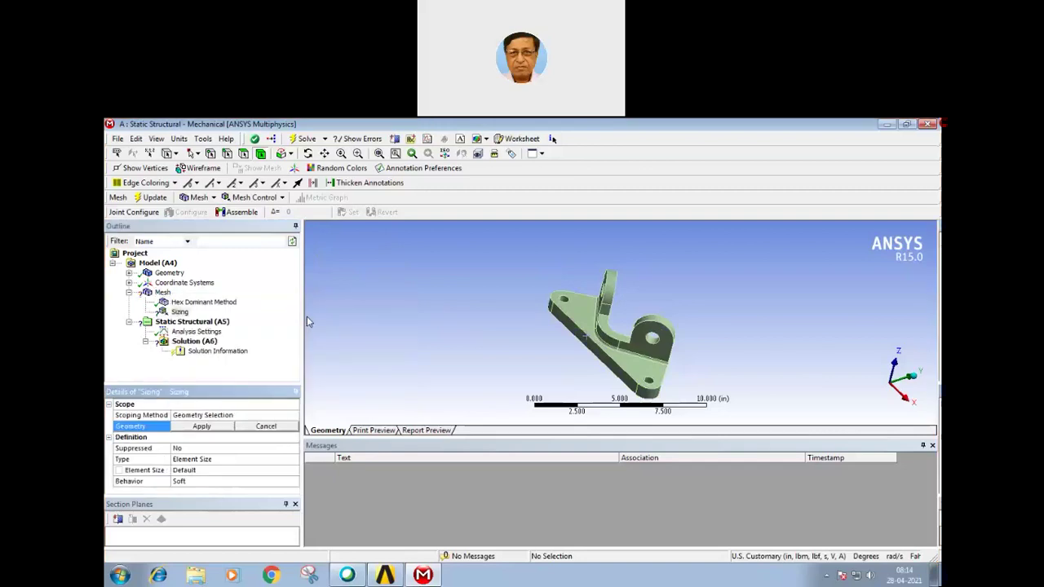
{"action": "left_click", "coordinate": [180, 312]}
{"action": "left_click", "coordinate": [193, 430]}
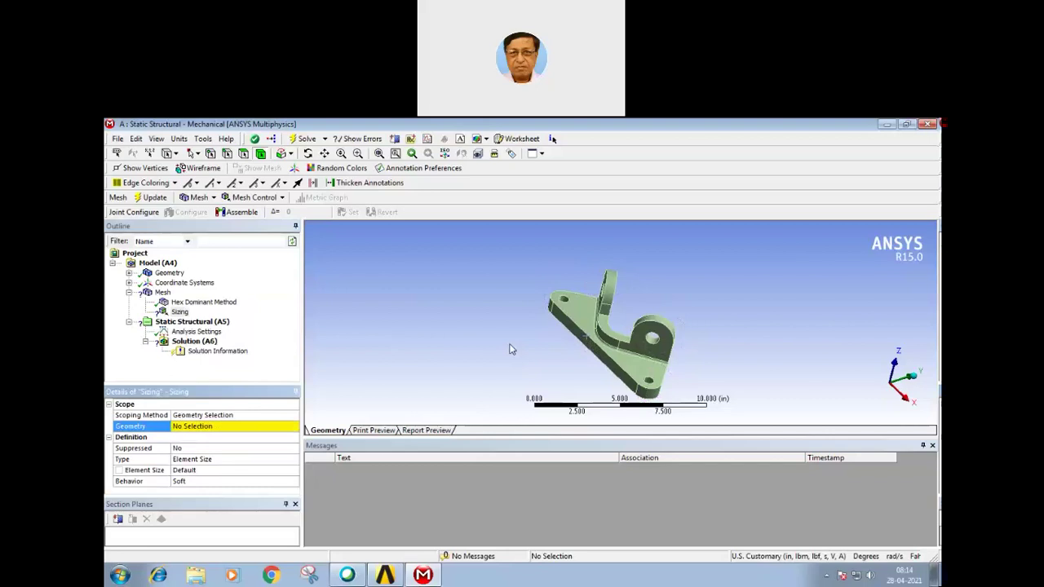
{"action": "left_click", "coordinate": [665, 363]}
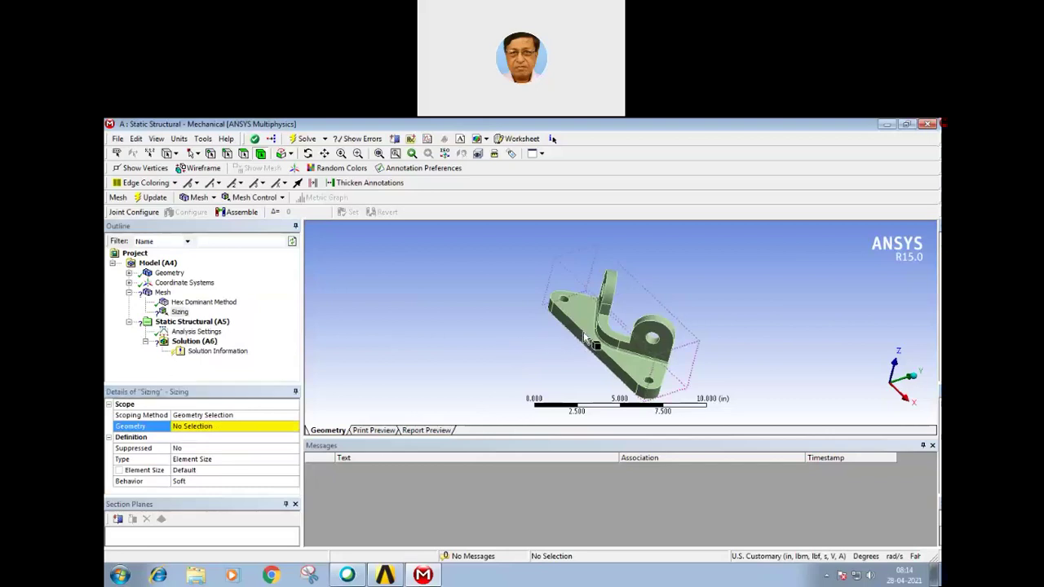
{"action": "left_click", "coordinate": [187, 427]}
{"action": "left_click", "coordinate": [188, 427]}
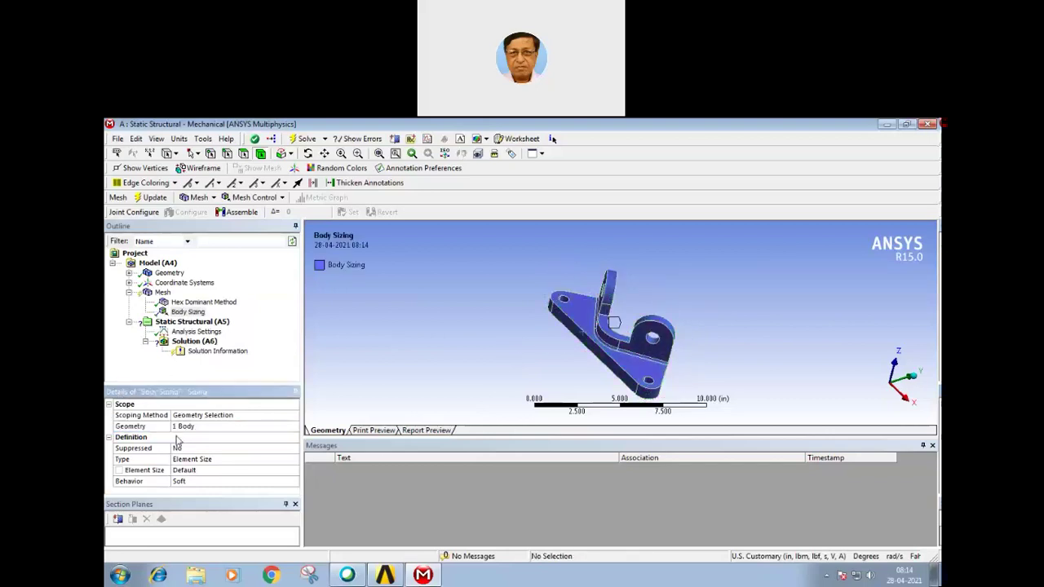
{"action": "left_click", "coordinate": [163, 293]}
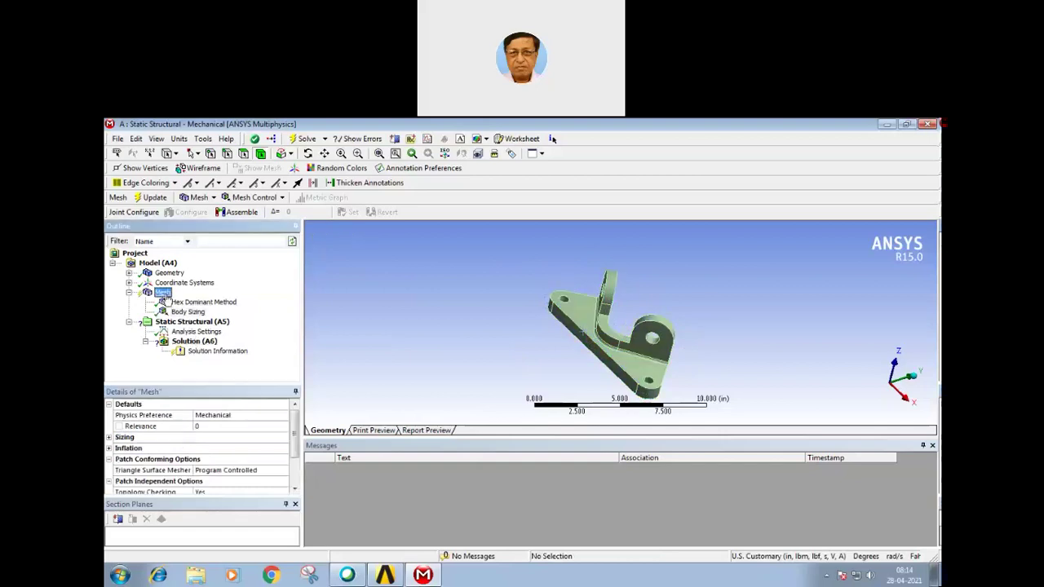
- Set Relevance Center to Medium and generate the bracket mesh, then rotate to inspect it
{"action": "left_click", "coordinate": [108, 438]}
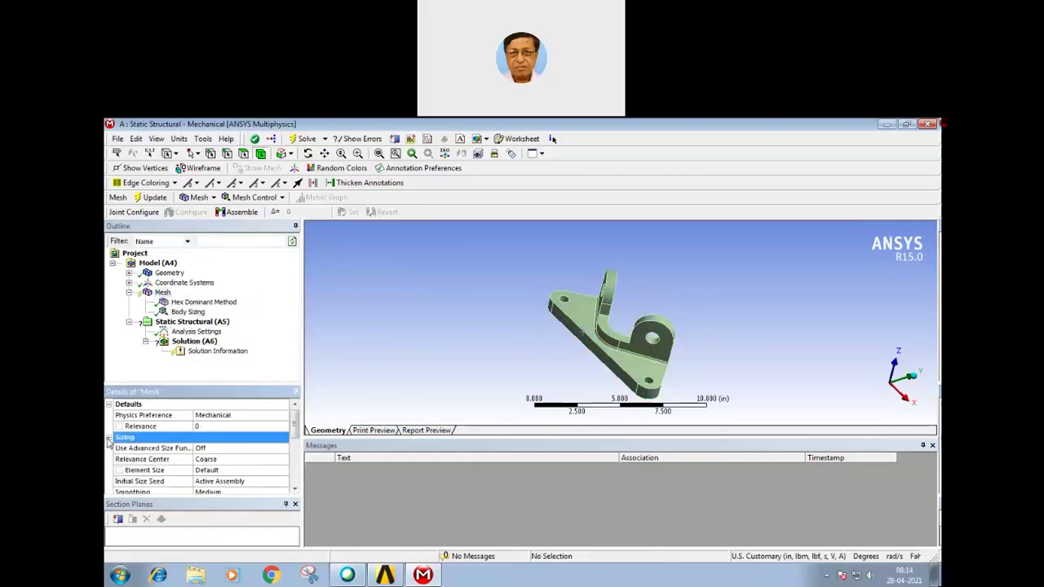
{"action": "left_click", "coordinate": [211, 460]}
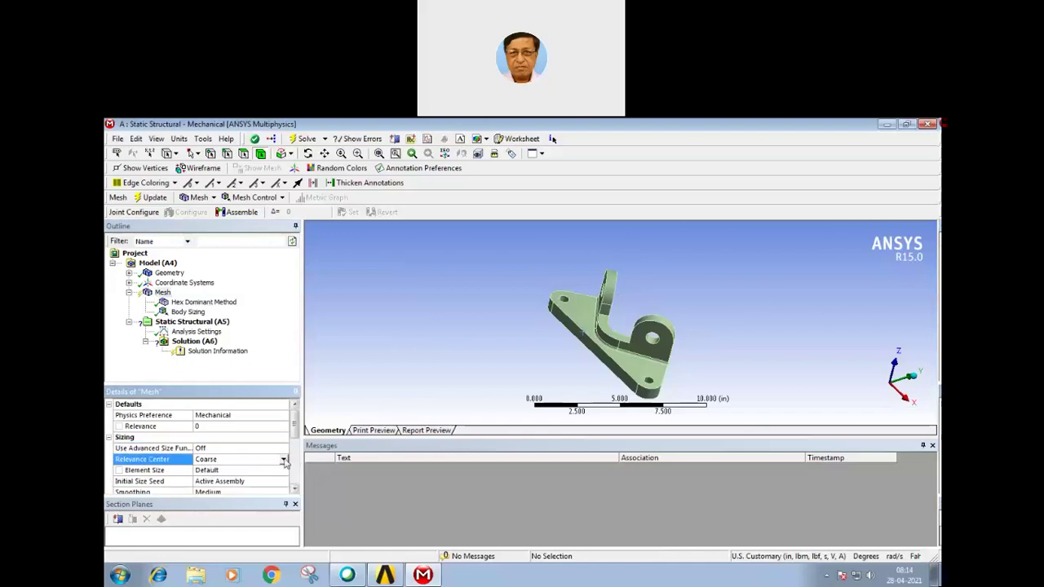
{"action": "left_click", "coordinate": [283, 459]}
{"action": "left_click", "coordinate": [212, 478]}
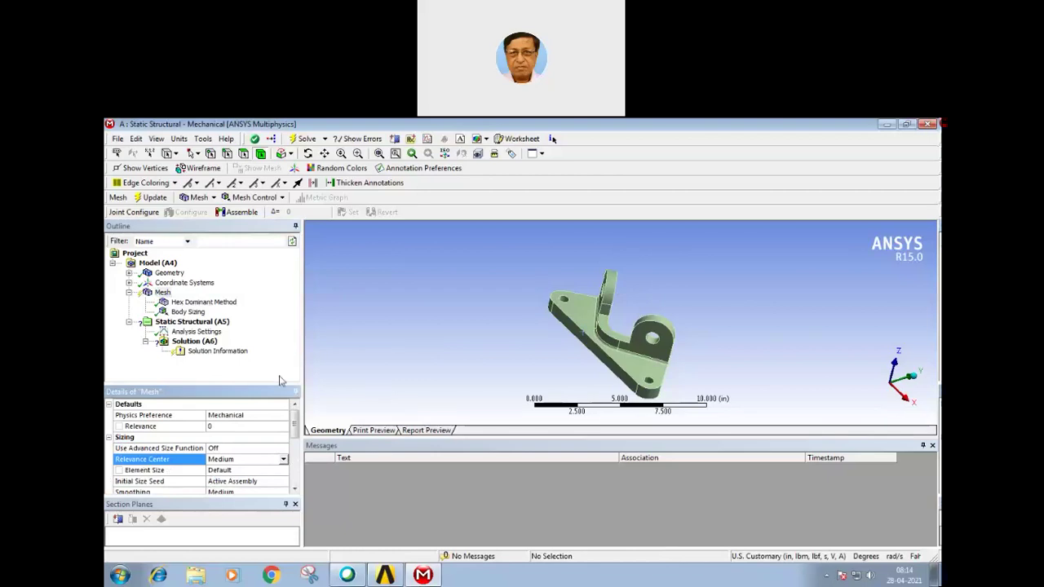
{"action": "right_click", "coordinate": [170, 295]}
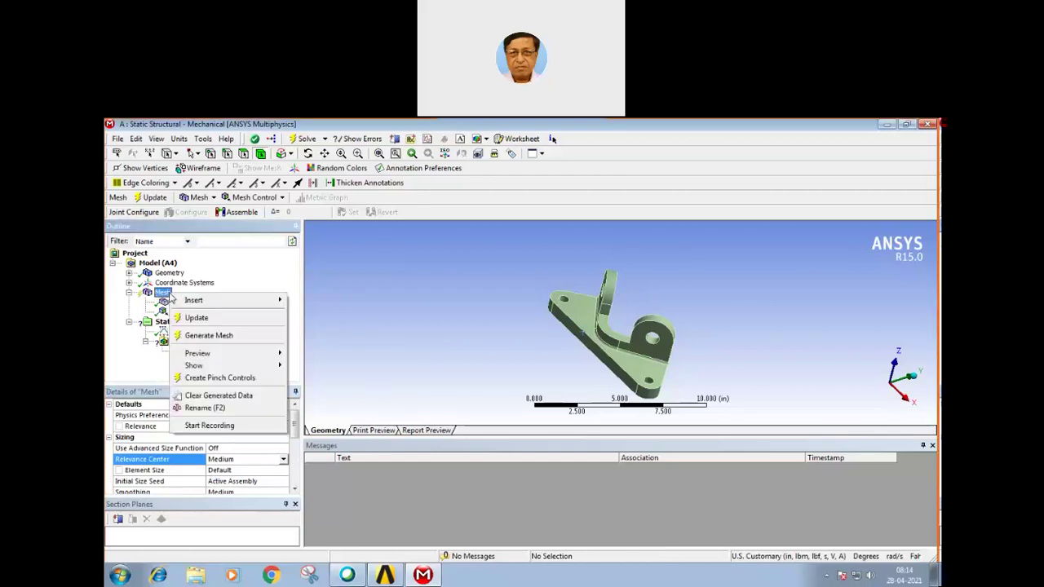
{"action": "left_click", "coordinate": [199, 339]}
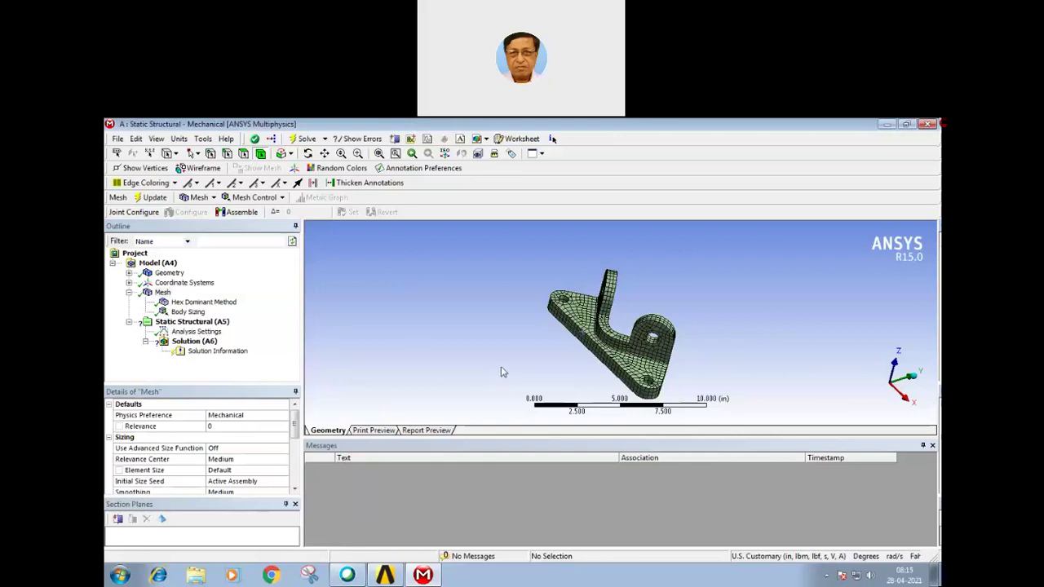
{"action": "mouse_move", "coordinate": [521, 362]}
{"action": "middle_mouse_down"}
{"action": "mouse_move", "coordinate": [424, 368]}
{"action": "mouse_move", "coordinate": [466, 342]}
{"action": "mouse_move", "coordinate": [459, 362]}
{"action": "middle_mouse_up"}
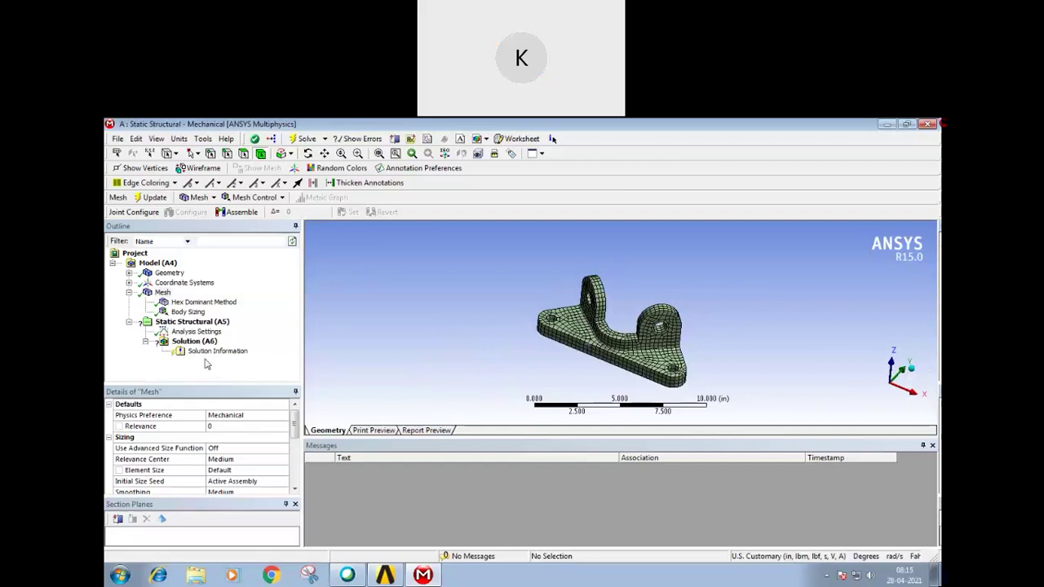
- Set Relevance Center back to Coarse
{"action": "left_click", "coordinate": [225, 460]}
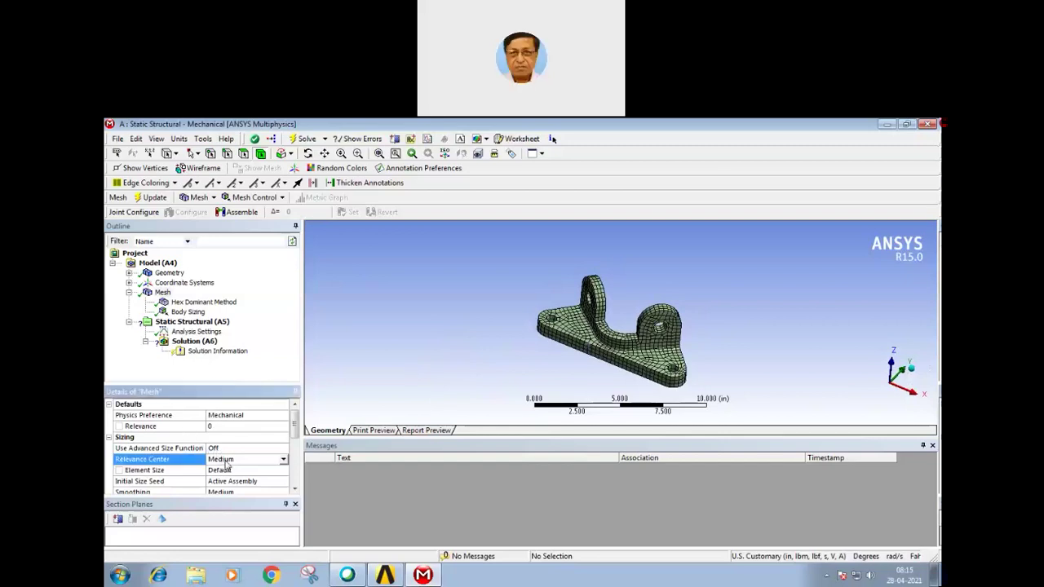
{"action": "left_click", "coordinate": [285, 461]}
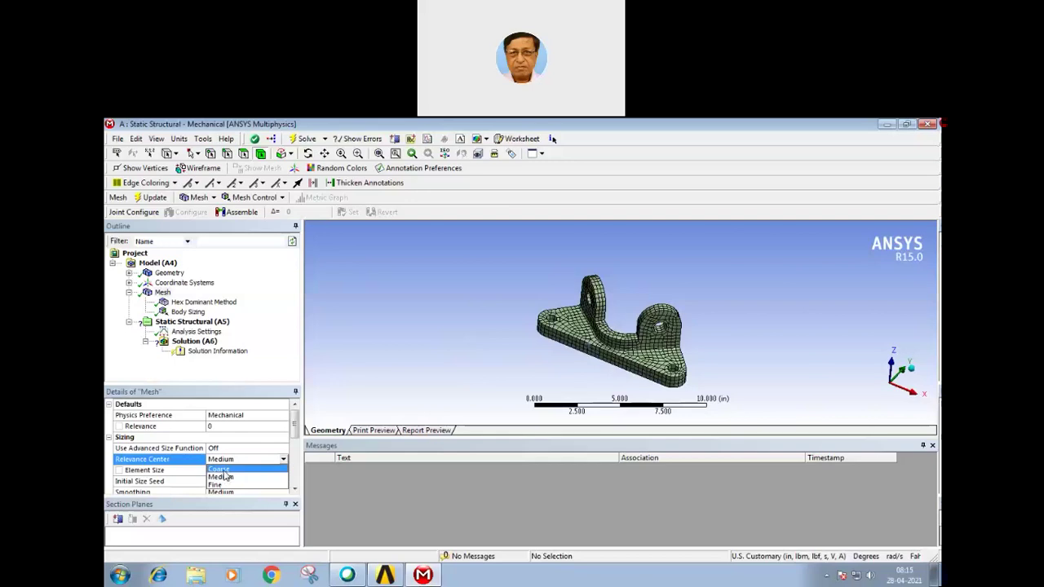
{"action": "left_click", "coordinate": [225, 470]}
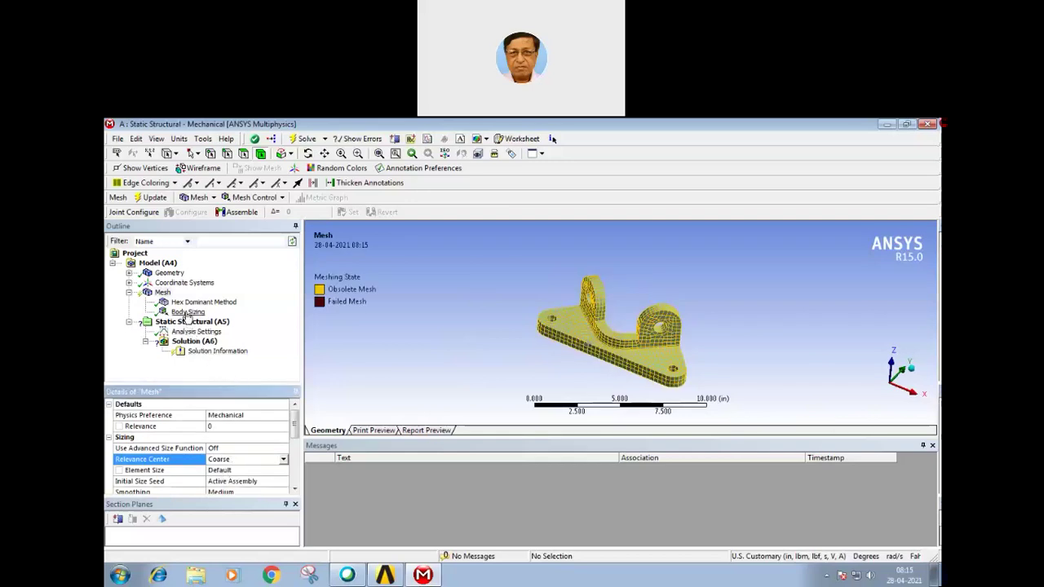
- Regenerate the bracket mesh at Coarse relevance and rotate it to a flatter view
{"action": "right_click", "coordinate": [163, 293]}
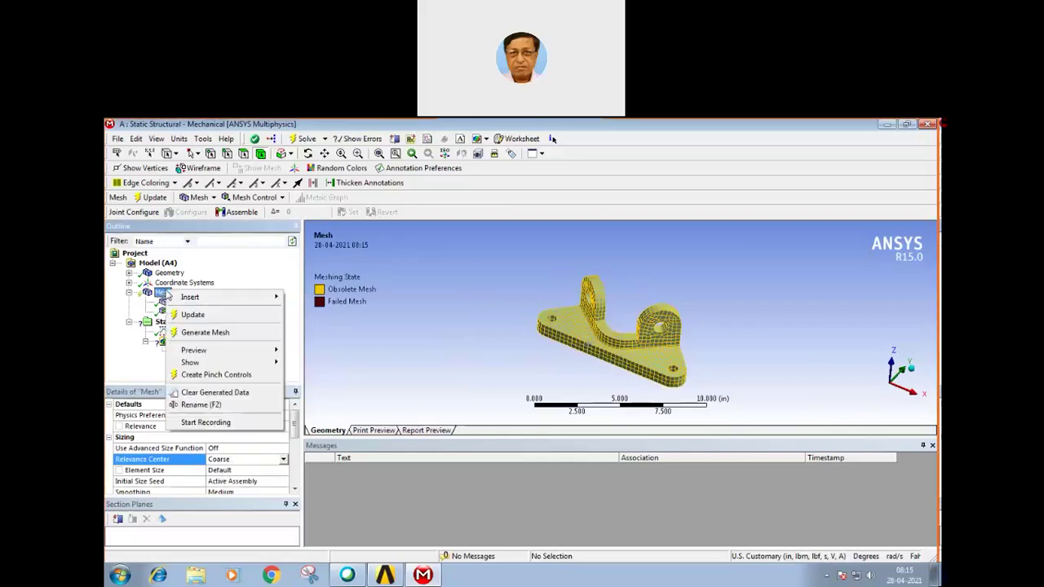
{"action": "mouse_move", "coordinate": [194, 350]}
{"action": "left_click", "coordinate": [196, 315]}
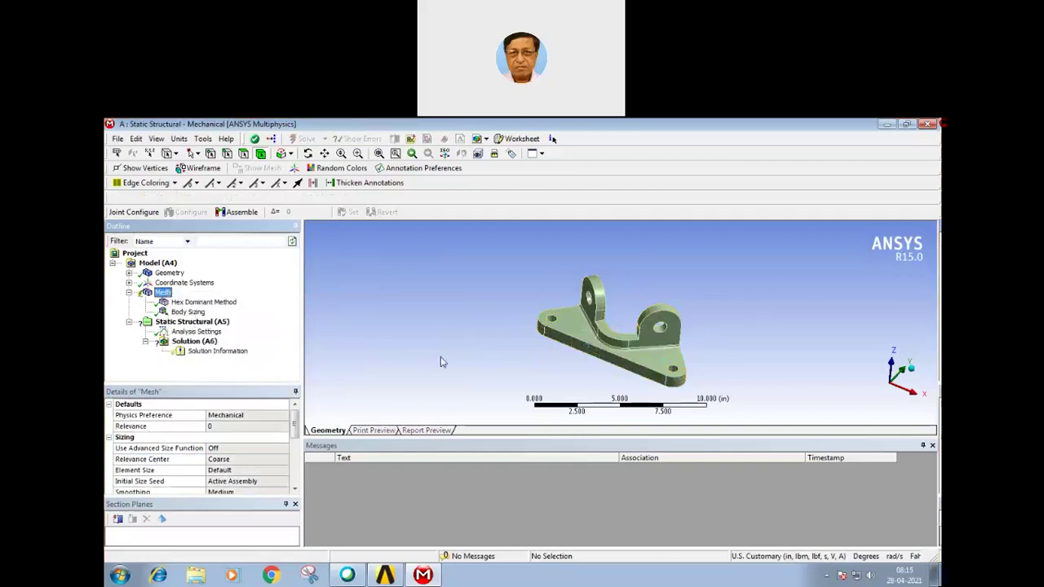
{"action": "mouse_move", "coordinate": [489, 348]}
{"action": "middle_mouse_down"}
{"action": "mouse_move", "coordinate": [489, 373]}
{"action": "mouse_move", "coordinate": [513, 309]}
{"action": "mouse_move", "coordinate": [512, 365]}
{"action": "middle_mouse_up"}
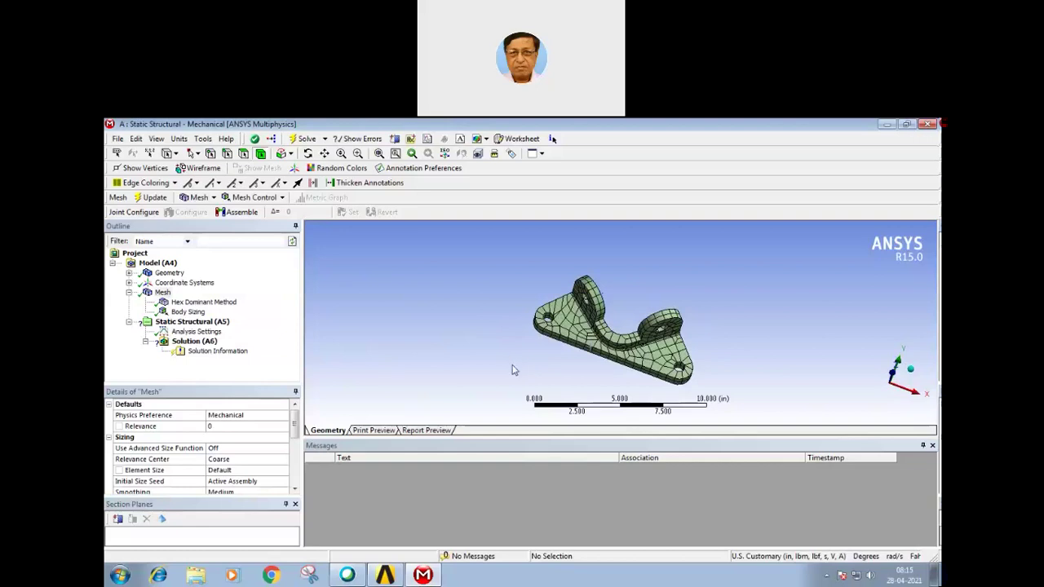
{"action": "middle_click_drag", "start_coordinate": [513, 371], "coordinate": [492, 378]}
{"action": "mouse_move", "coordinate": [601, 366]}
{"action": "middle_mouse_down"}
{"action": "mouse_move", "coordinate": [604, 351]}
{"action": "mouse_move", "coordinate": [577, 388]}
{"action": "mouse_move", "coordinate": [576, 359]}
{"action": "mouse_move", "coordinate": [569, 377]}
{"action": "mouse_move", "coordinate": [563, 369]}
{"action": "middle_mouse_up"}
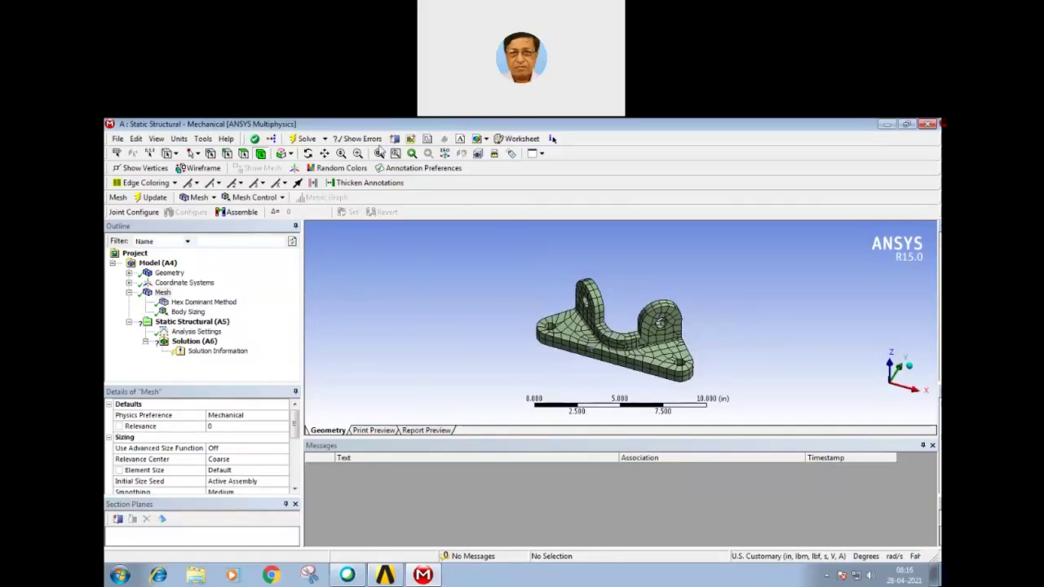
- Box-zoom into the bracket to inspect the mesh and scroll the Details panel
{"action": "left_click", "coordinate": [357, 155]}
{"action": "left_click_drag", "start_coordinate": [530, 378], "coordinate": [720, 295]}
{"action": "mouse_move", "coordinate": [623, 330]}
{"action": "middle_mouse_down"}
{"action": "mouse_move", "coordinate": [630, 313]}
{"action": "mouse_move", "coordinate": [633, 321]}
{"action": "middle_mouse_up"}
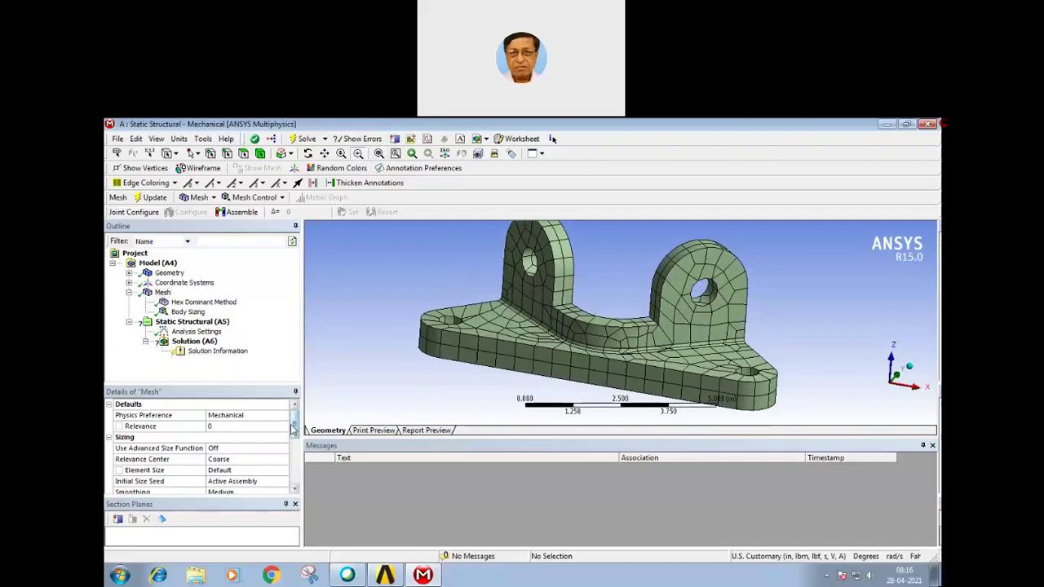
{"action": "scroll", "coordinate": [286, 435], "scroll_direction": "down", "scroll_amount": 1}
{"action": "scroll", "coordinate": [286, 435], "scroll_direction": "down", "scroll_amount": 1}
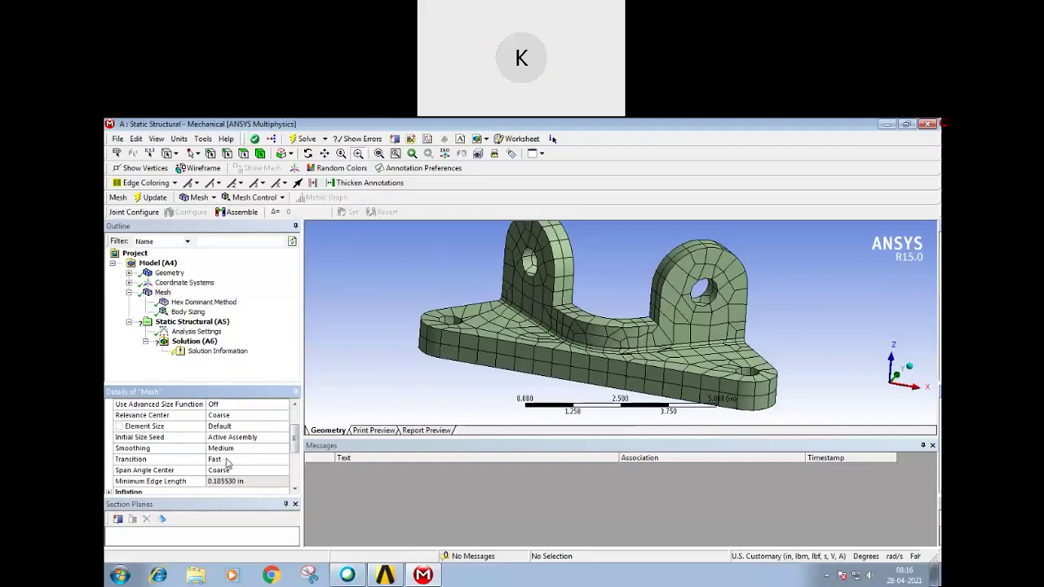
- Set mesh Transition to Slow, regenerate the bracket mesh, and rotate to inspect it
{"action": "left_click", "coordinate": [228, 462]}
{"action": "left_click", "coordinate": [283, 461]}
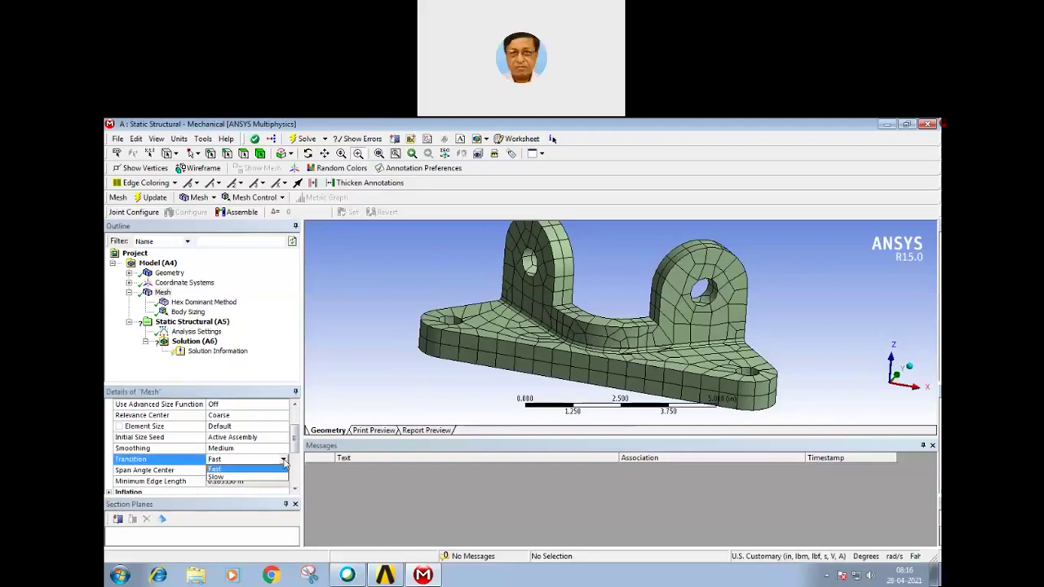
{"action": "left_click", "coordinate": [231, 479]}
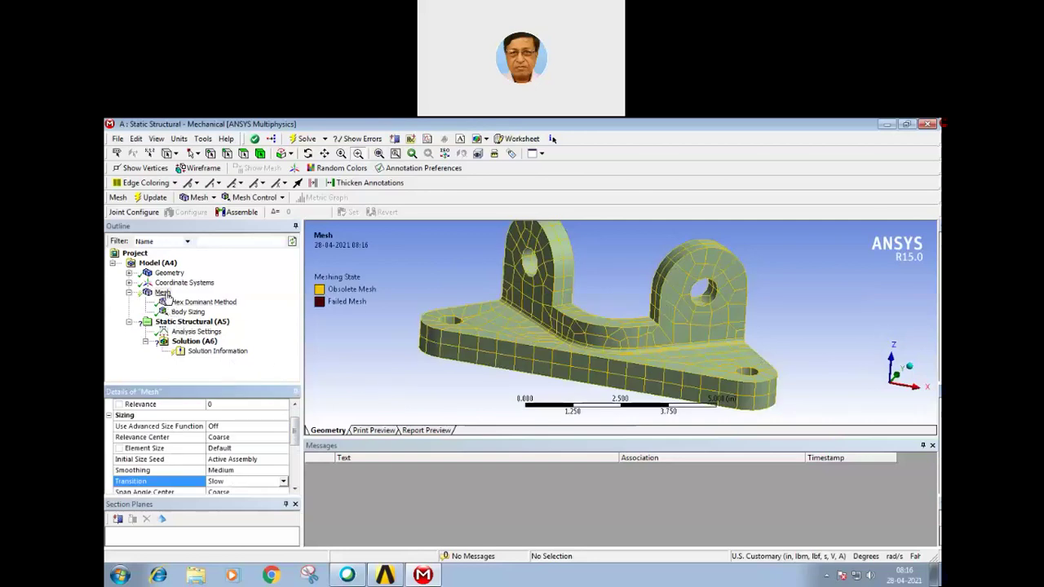
{"action": "right_click", "coordinate": [163, 294]}
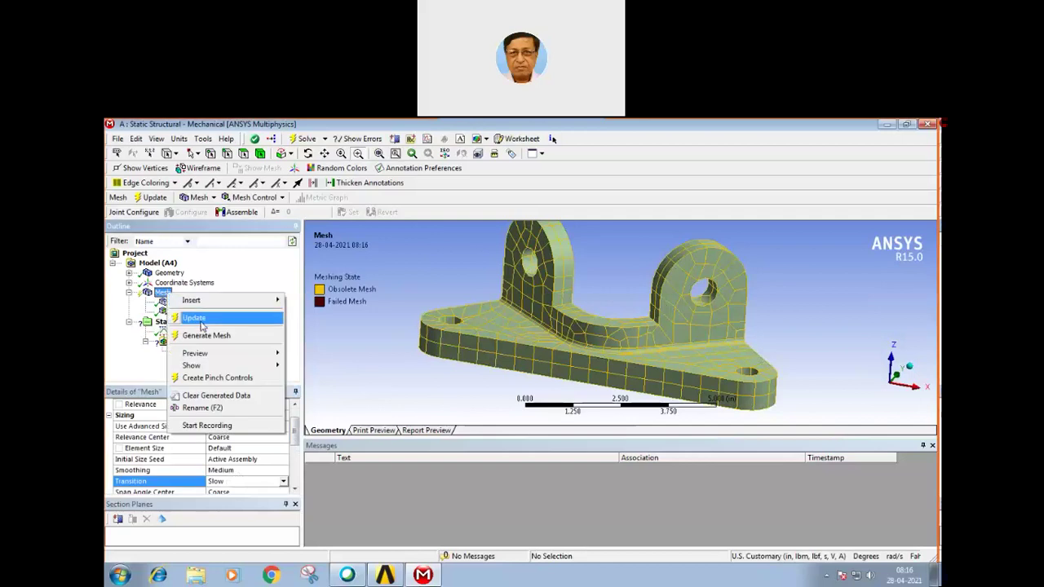
{"action": "left_click", "coordinate": [205, 336]}
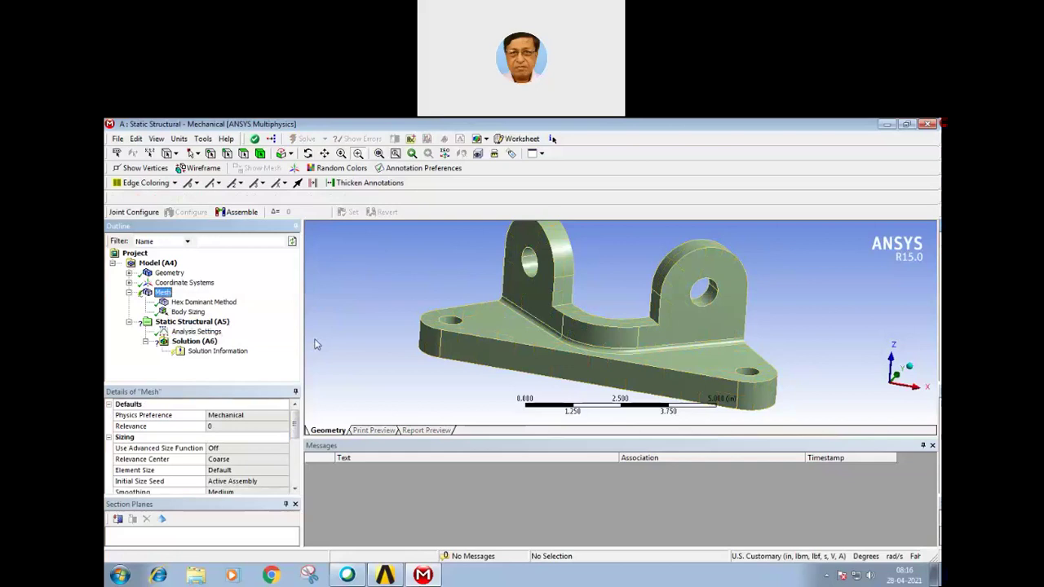
{"action": "mouse_move", "coordinate": [361, 340]}
{"action": "middle_mouse_down"}
{"action": "mouse_move", "coordinate": [355, 362]}
{"action": "mouse_move", "coordinate": [350, 331]}
{"action": "mouse_move", "coordinate": [354, 341]}
{"action": "middle_mouse_up"}
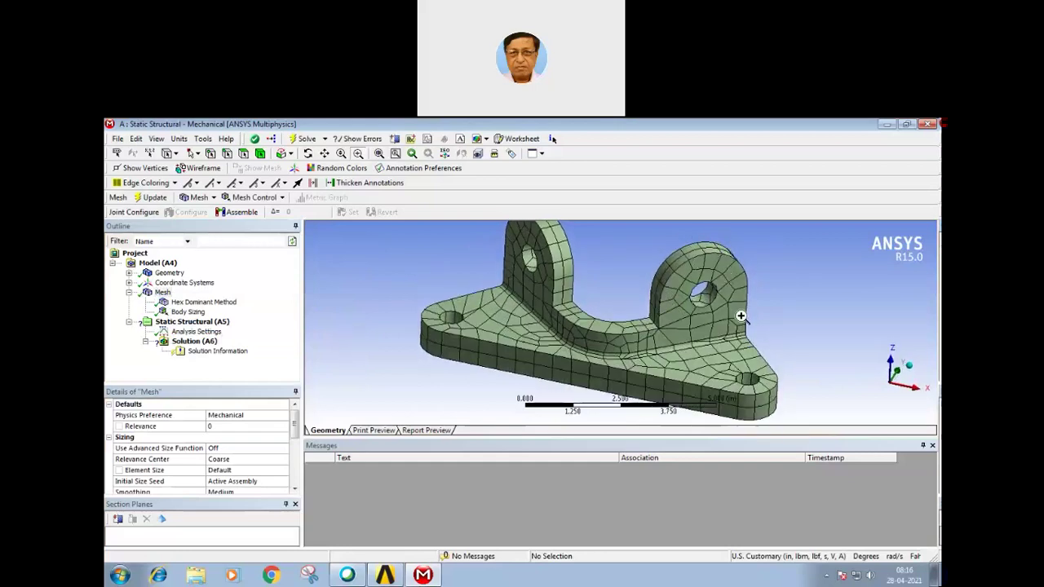
{"action": "middle_click_drag", "start_coordinate": [461, 367], "coordinate": [494, 371]}
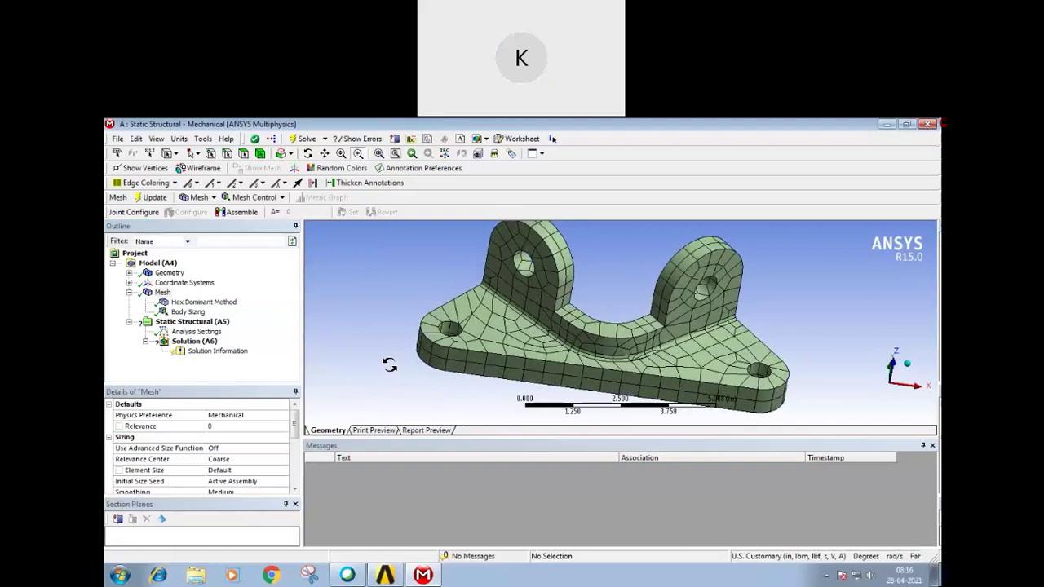
- Set Relevance Center to Fine and bring up the mesh actions
{"action": "left_click", "coordinate": [220, 461]}
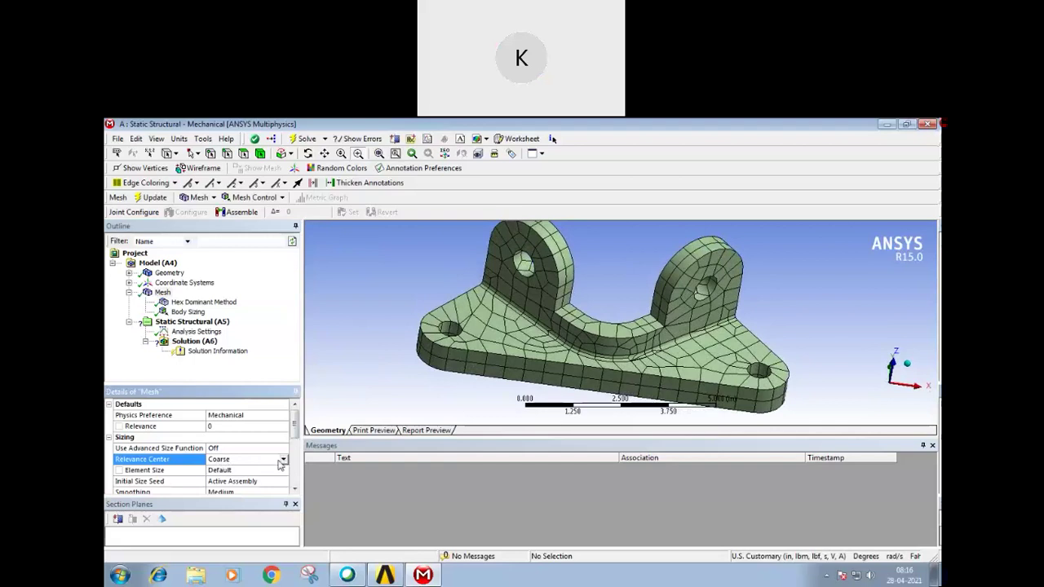
{"action": "left_click", "coordinate": [284, 462]}
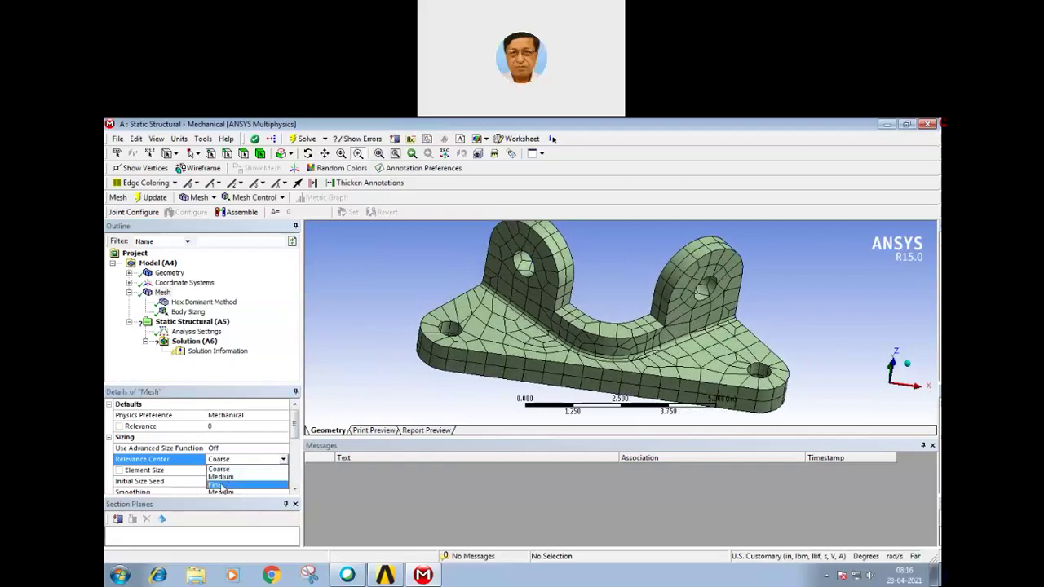
{"action": "left_click", "coordinate": [221, 485]}
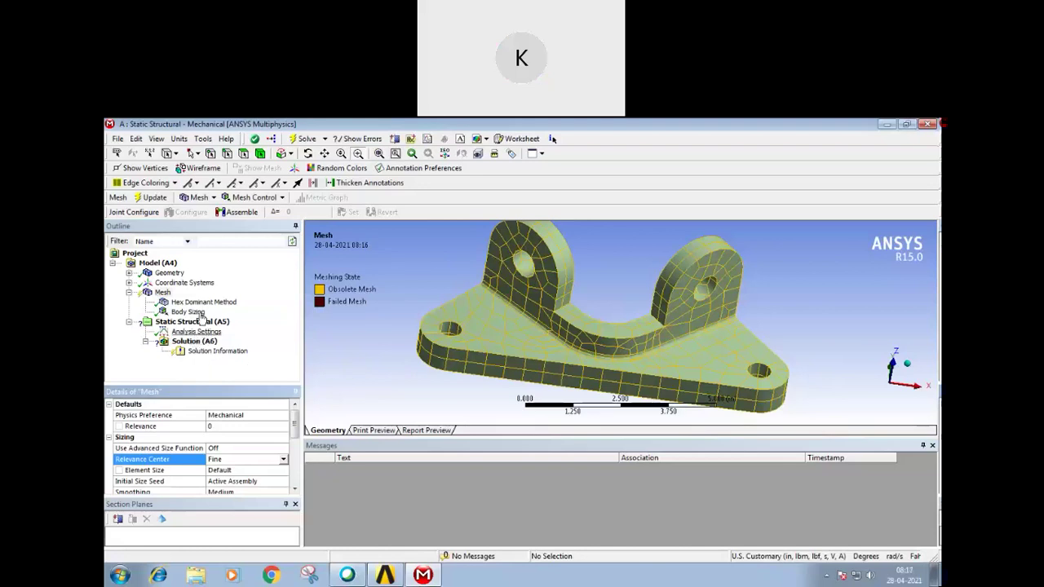
{"action": "right_click", "coordinate": [167, 296]}
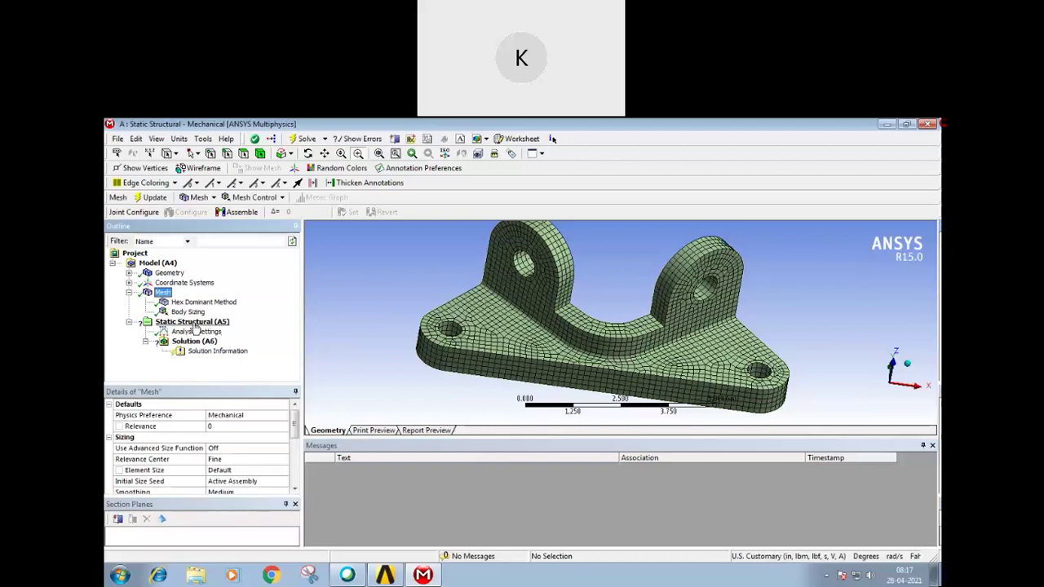
- Return Relevance Center to Coarse and regenerate the bracket mesh
{"action": "left_click", "coordinate": [218, 463]}
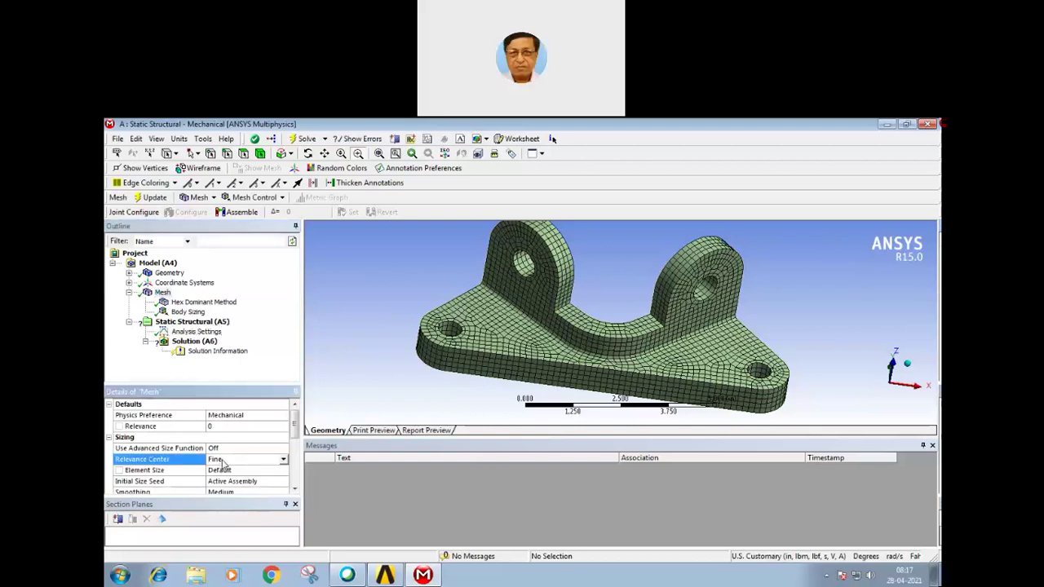
{"action": "left_click", "coordinate": [283, 460]}
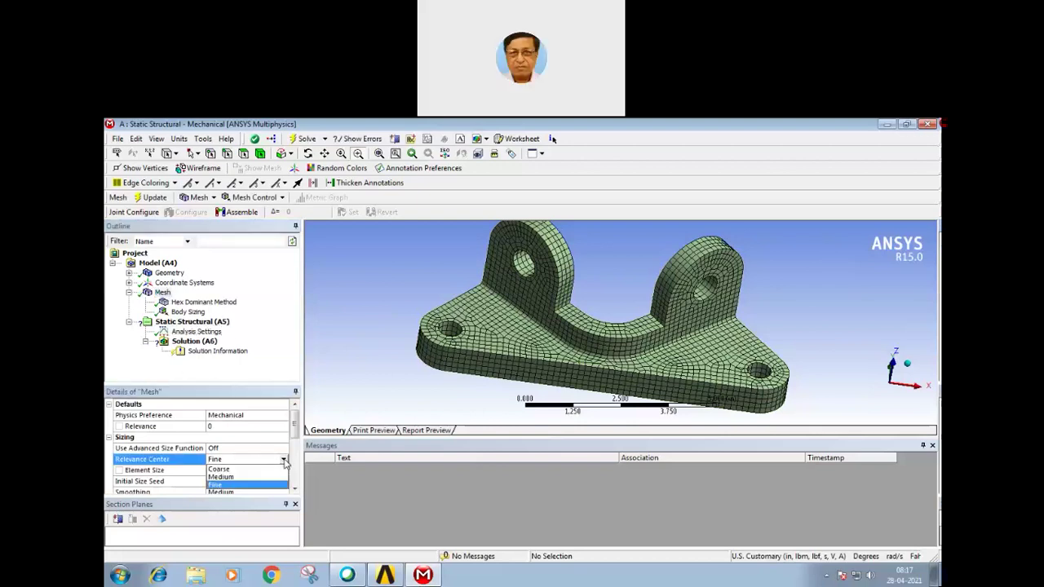
{"action": "left_click", "coordinate": [234, 470]}
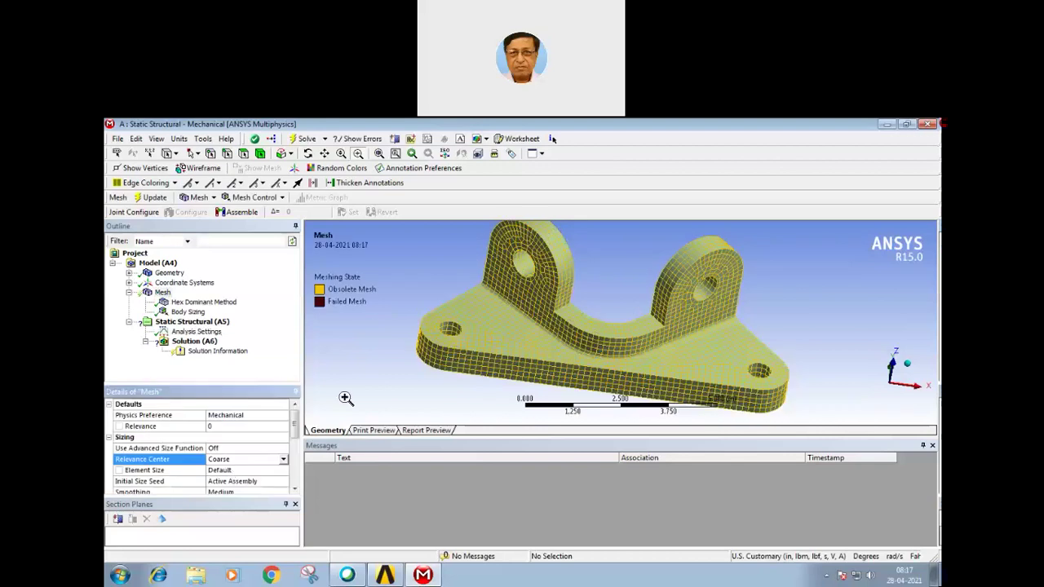
{"action": "right_click", "coordinate": [162, 292]}
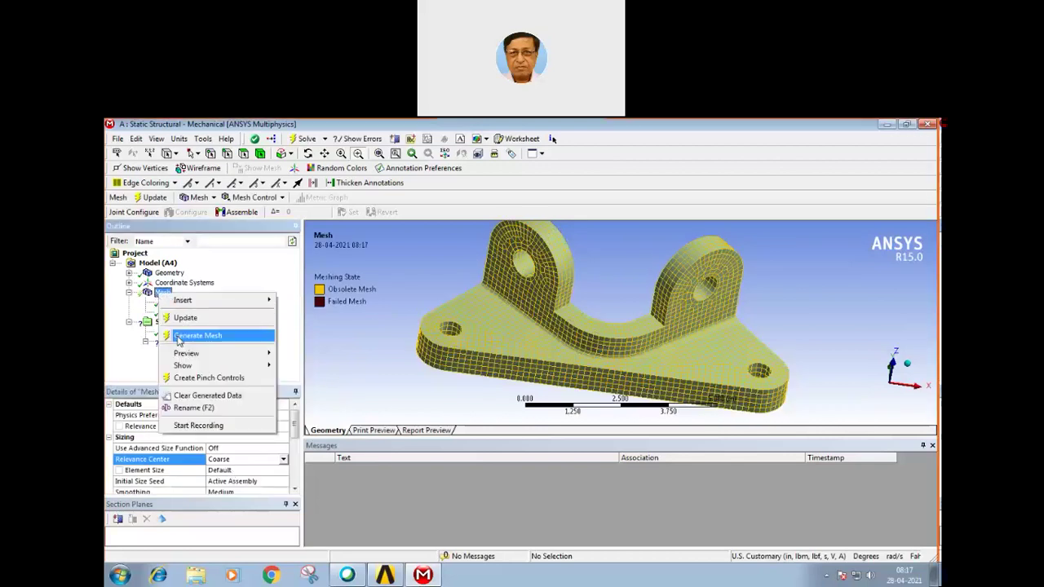
{"action": "left_click", "coordinate": [176, 318]}
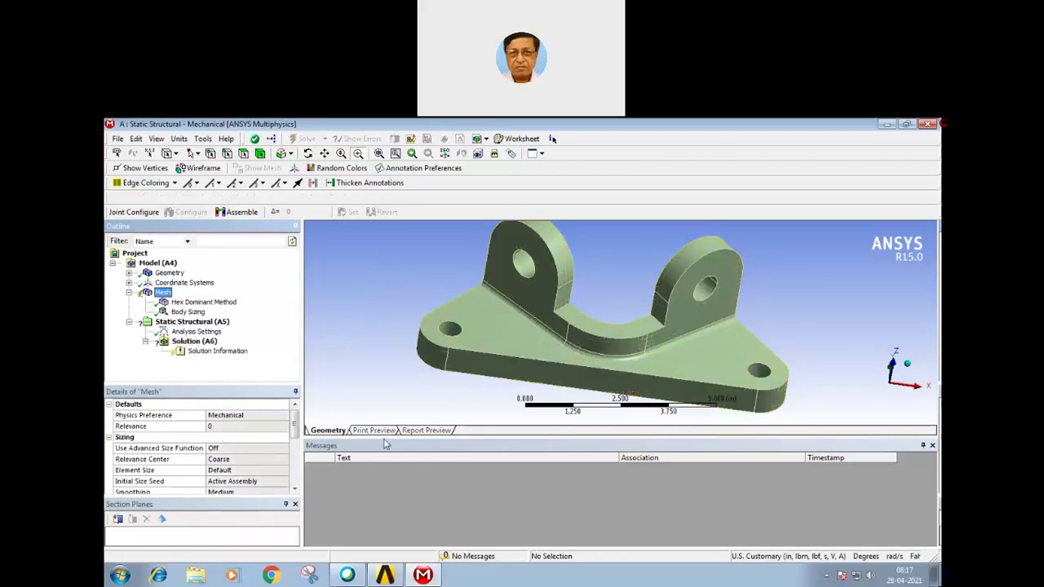
- Change mesh Transition from Slow to Fast and regenerate the bracket mesh
{"action": "left_click_drag", "start_coordinate": [296, 426], "coordinate": [296, 444]}
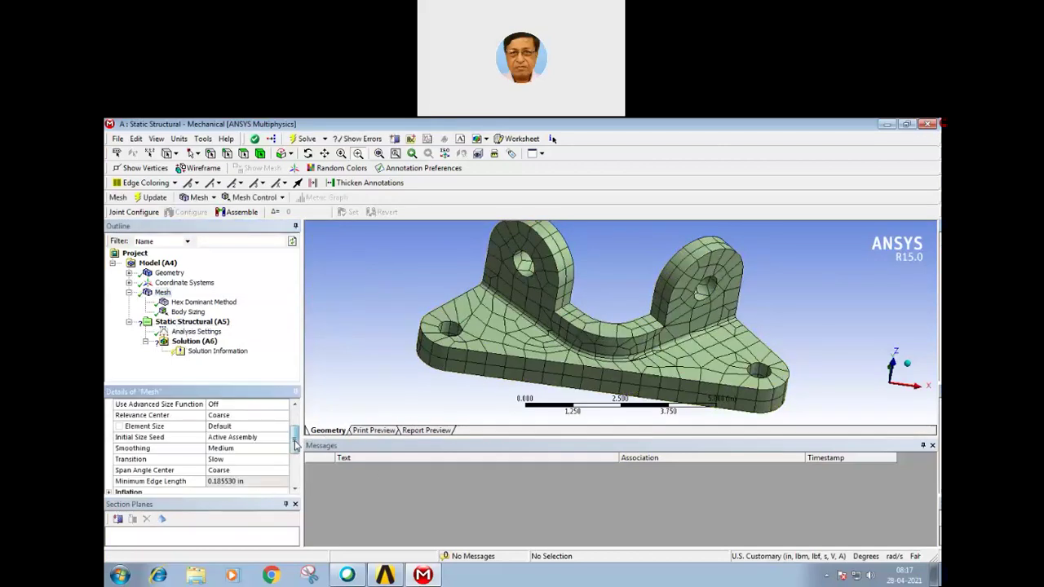
{"action": "left_click", "coordinate": [219, 462]}
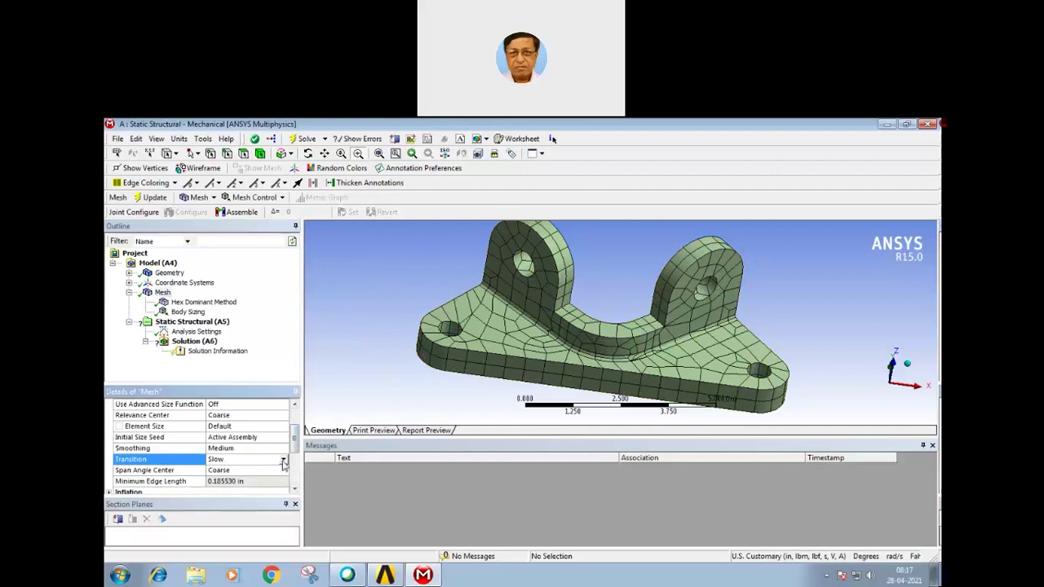
{"action": "left_click", "coordinate": [283, 459]}
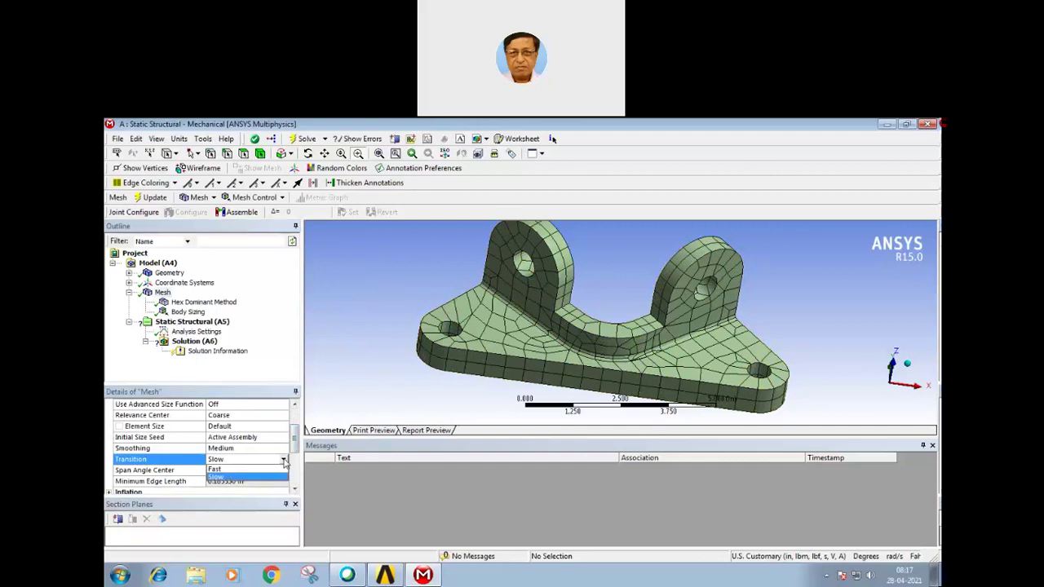
{"action": "left_click", "coordinate": [226, 471]}
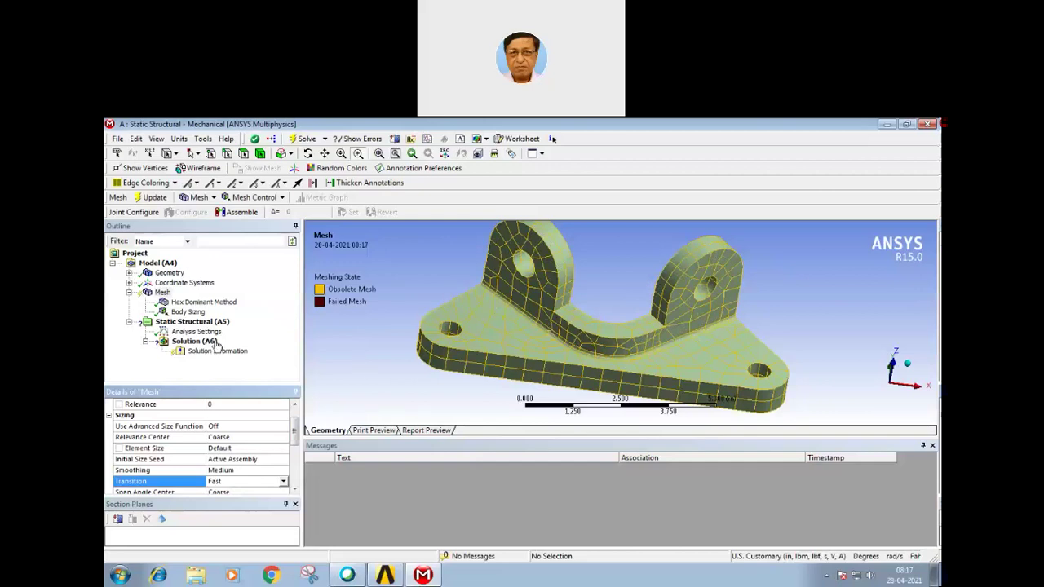
{"action": "right_click", "coordinate": [162, 292]}
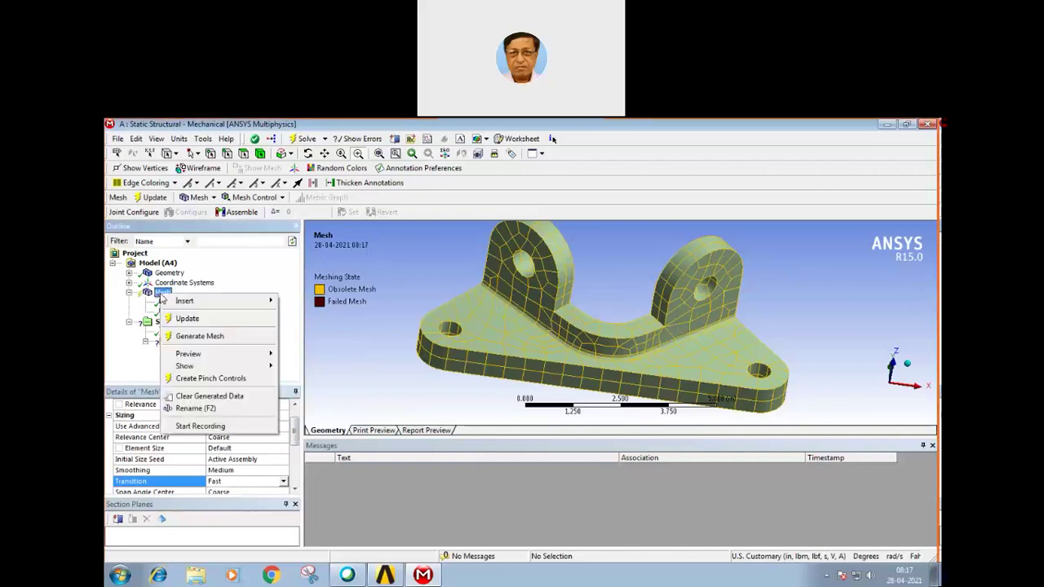
{"action": "left_click", "coordinate": [173, 318]}
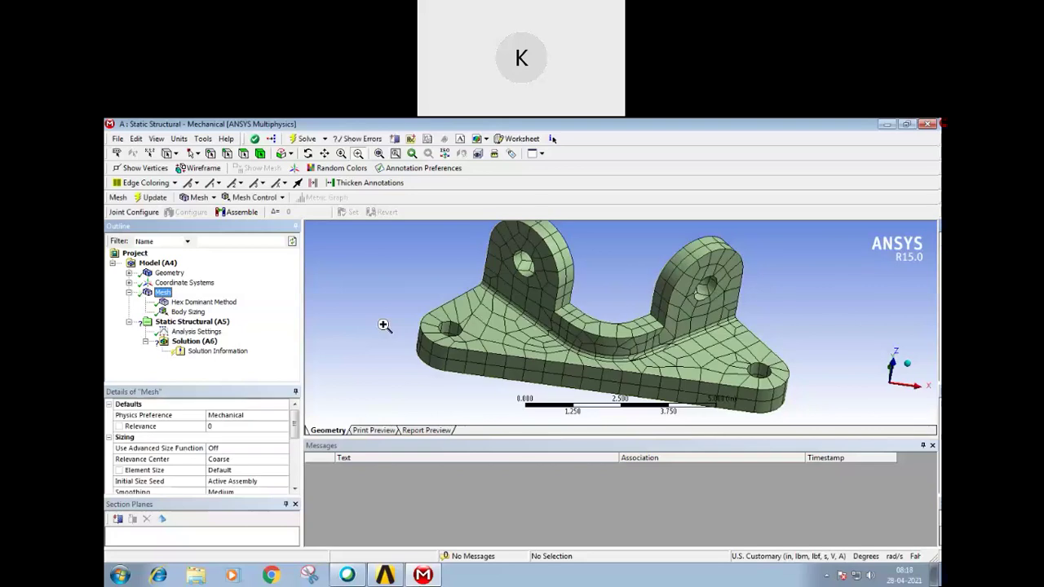
{"action": "mouse_move", "coordinate": [509, 261]}
{"action": "middle_mouse_down"}
{"action": "mouse_move", "coordinate": [482, 310]}
{"action": "mouse_move", "coordinate": [461, 256]}
{"action": "mouse_move", "coordinate": [483, 250]}
{"action": "mouse_move", "coordinate": [459, 250]}
{"action": "mouse_move", "coordinate": [479, 252]}
{"action": "middle_mouse_up"}
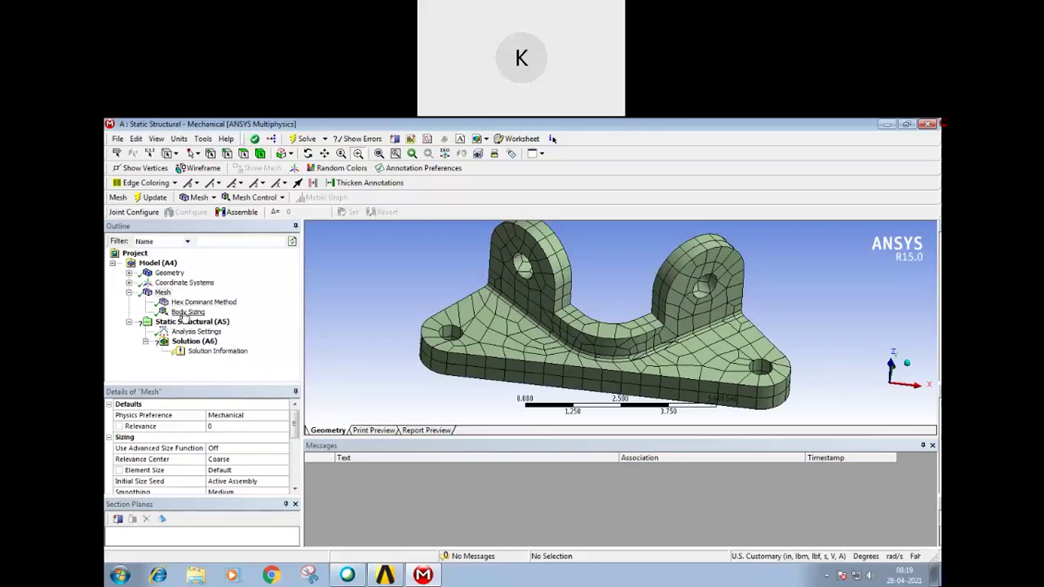
- Delete the existing Body Sizing control from the mesh
{"action": "left_click", "coordinate": [185, 313]}
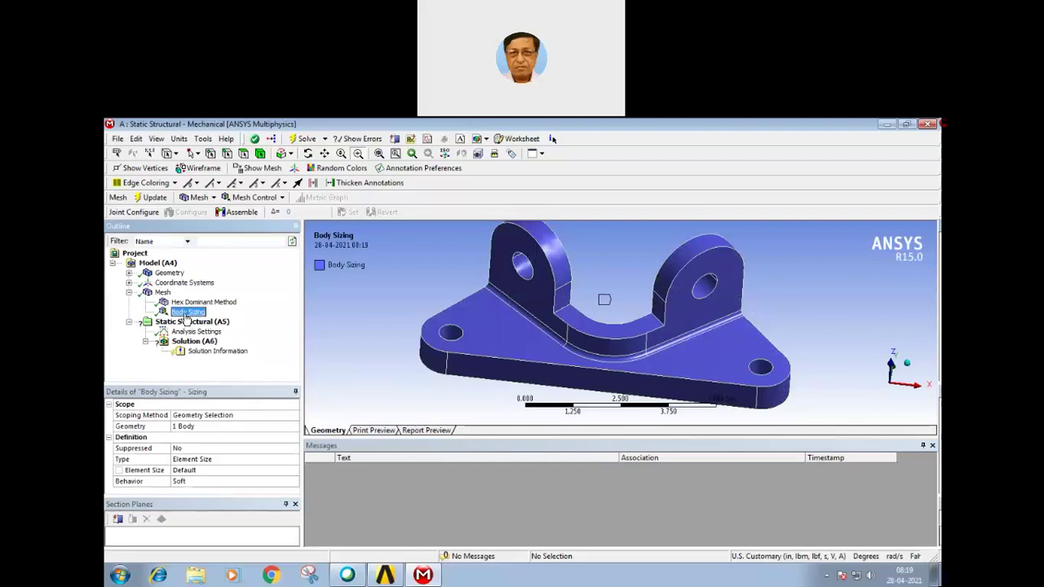
{"action": "right_click", "coordinate": [187, 317]}
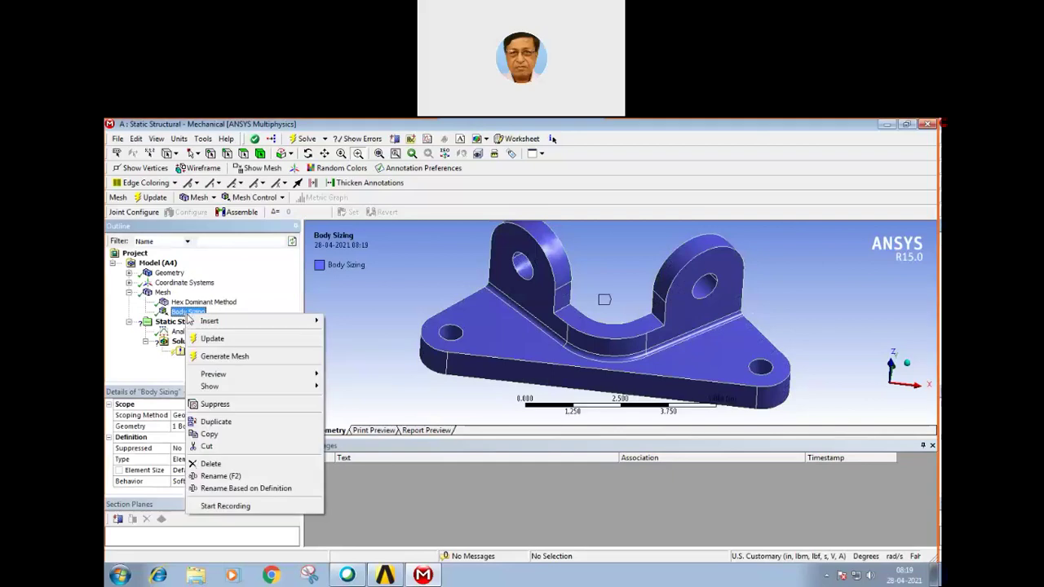
{"action": "left_click", "coordinate": [210, 465]}
{"action": "left_click", "coordinate": [514, 388]}
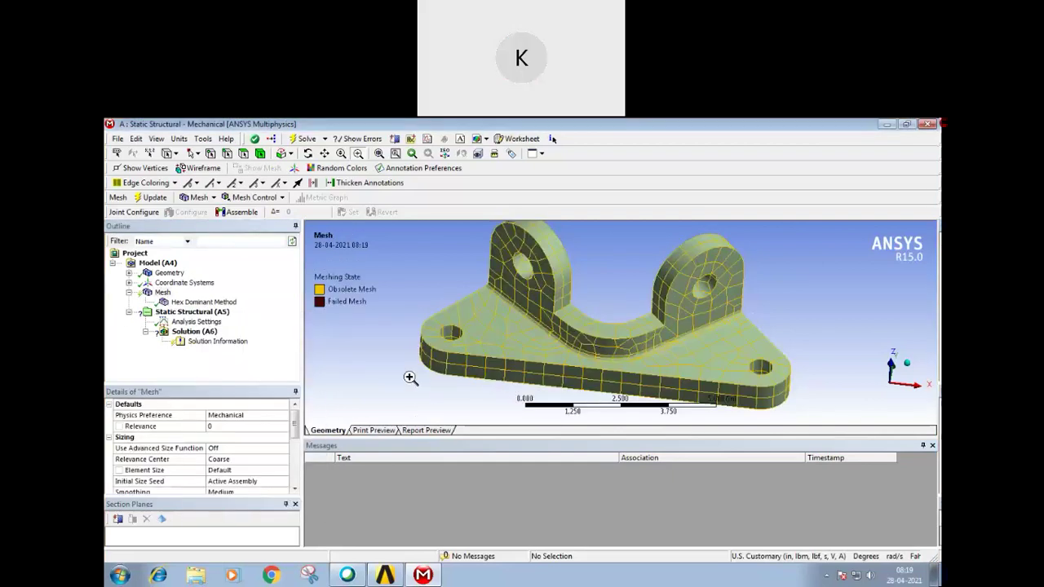
- Insert a new mesh Sizing control scoped to the four hole edges in the two lugs
{"action": "right_click", "coordinate": [163, 292]}
{"action": "mouse_move", "coordinate": [184, 300]}
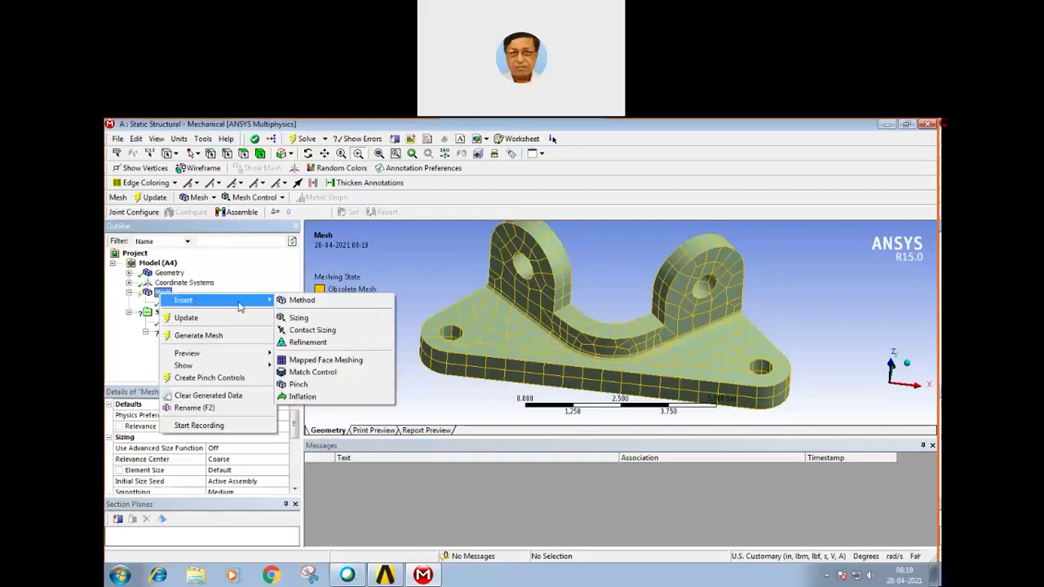
{"action": "left_click", "coordinate": [302, 318]}
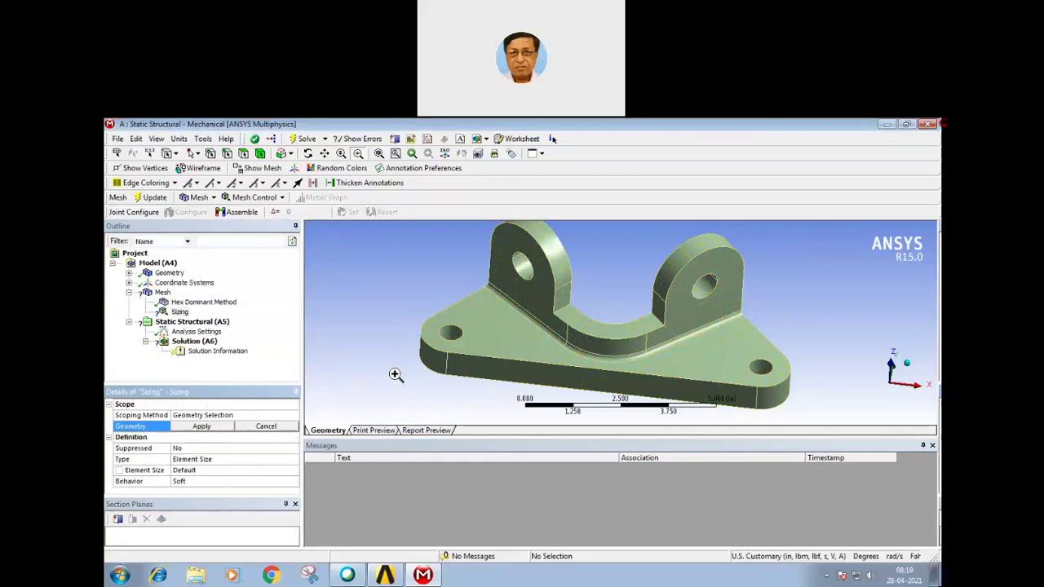
{"action": "left_click", "coordinate": [227, 155]}
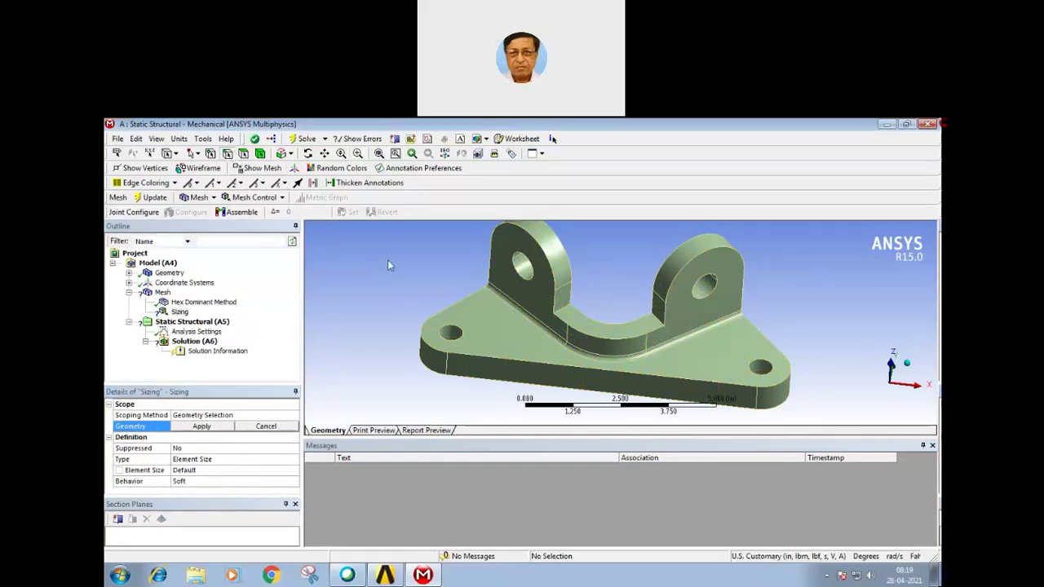
{"action": "left_click", "coordinate": [520, 277]}
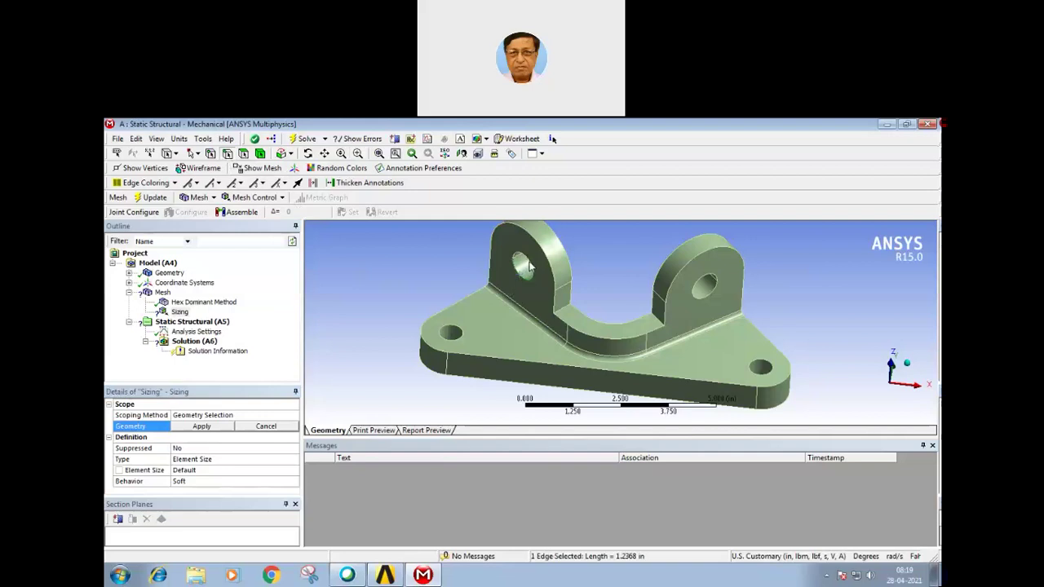
{"action": "mouse_move", "coordinate": [498, 316]}
{"action": "middle_mouse_down"}
{"action": "mouse_move", "coordinate": [601, 291]}
{"action": "mouse_move", "coordinate": [585, 276]}
{"action": "middle_mouse_up"}
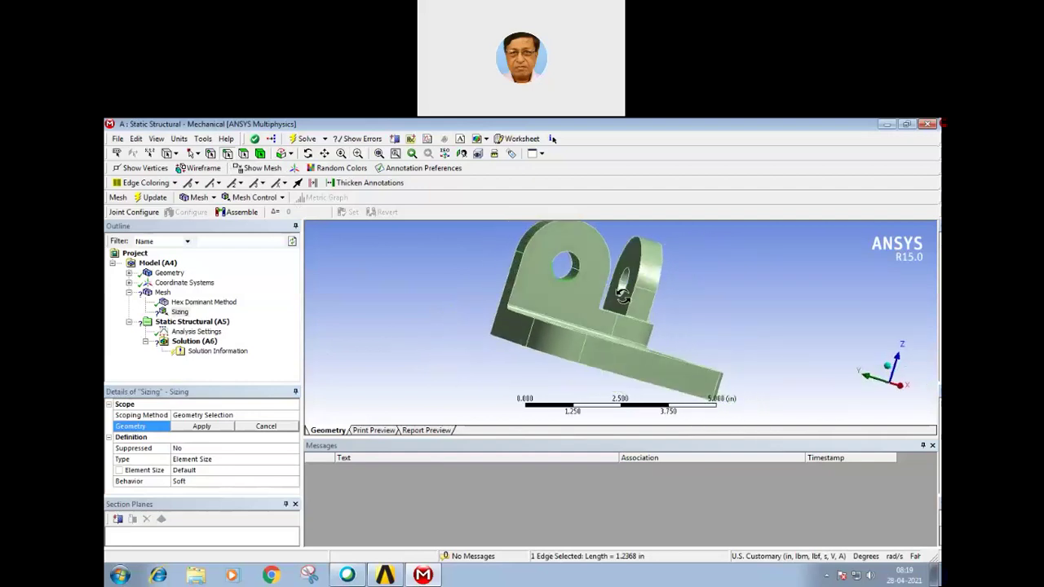
{"action": "left_click", "coordinate": [575, 259], "text": "ctrl"}
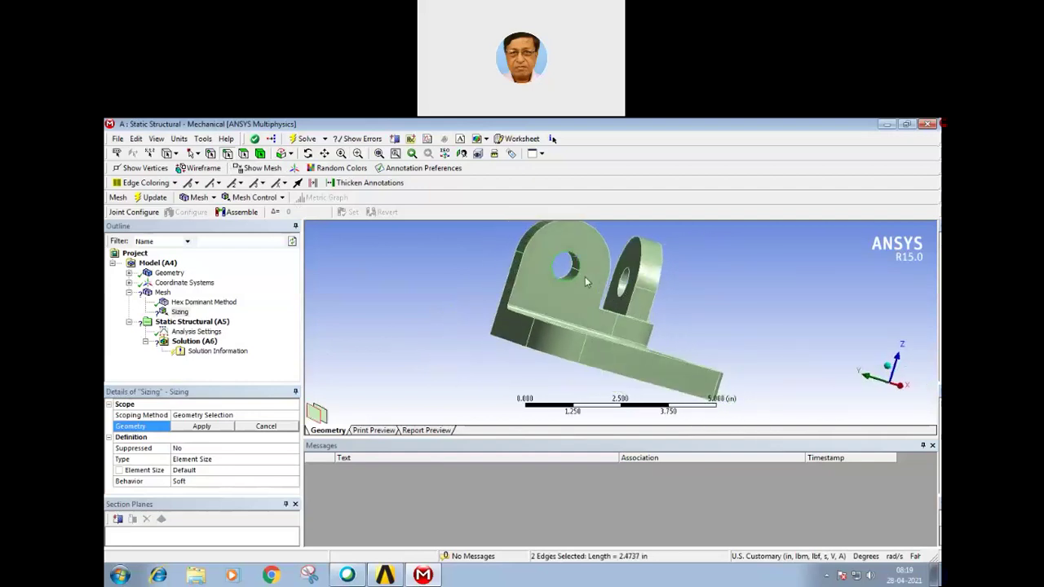
{"action": "left_click", "coordinate": [569, 268], "text": "ctrl"}
{"action": "middle_click_drag", "start_coordinate": [568, 268], "coordinate": [560, 246]}
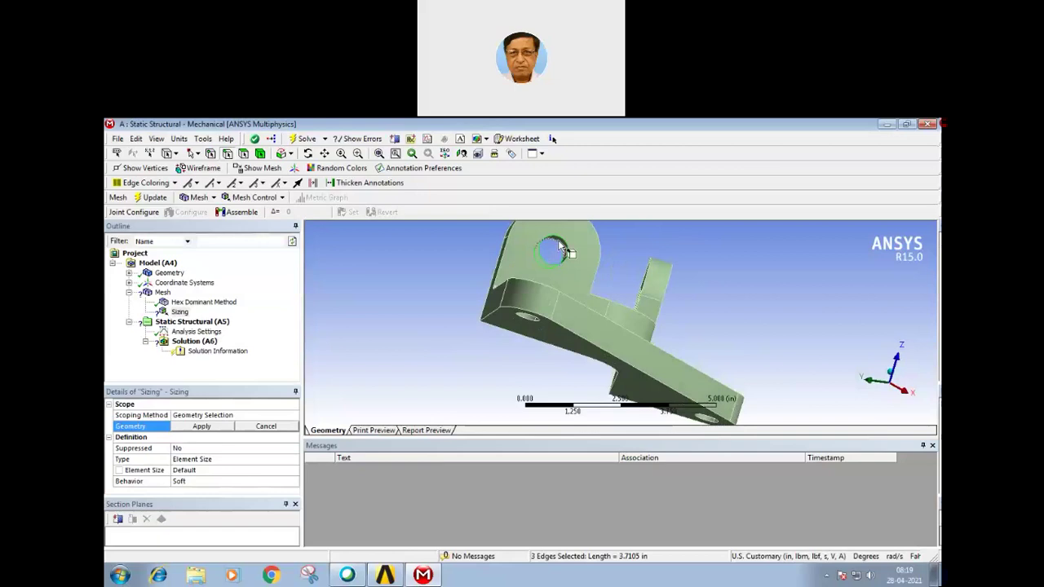
{"action": "left_click", "coordinate": [559, 246], "text": "ctrl"}
{"action": "middle_click_drag", "start_coordinate": [560, 246], "coordinate": [547, 321]}
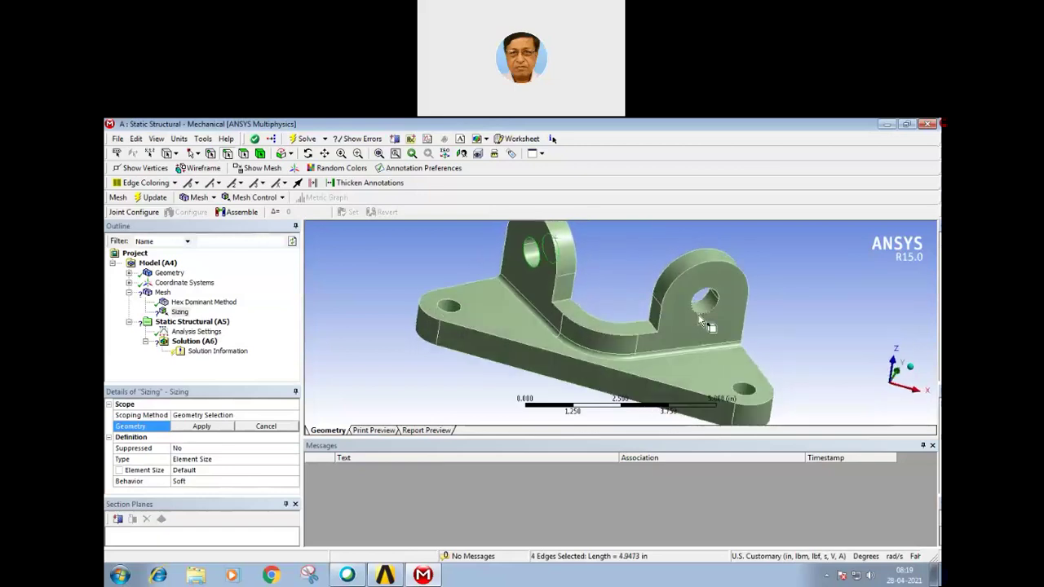
{"action": "middle_click_drag", "start_coordinate": [702, 322], "coordinate": [587, 327]}
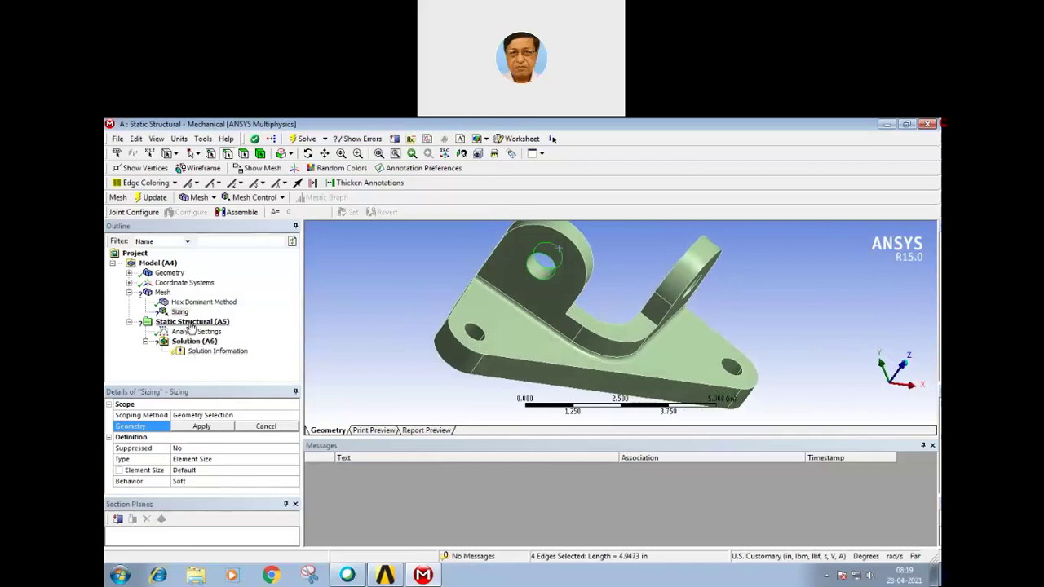
{"action": "left_click", "coordinate": [202, 428]}
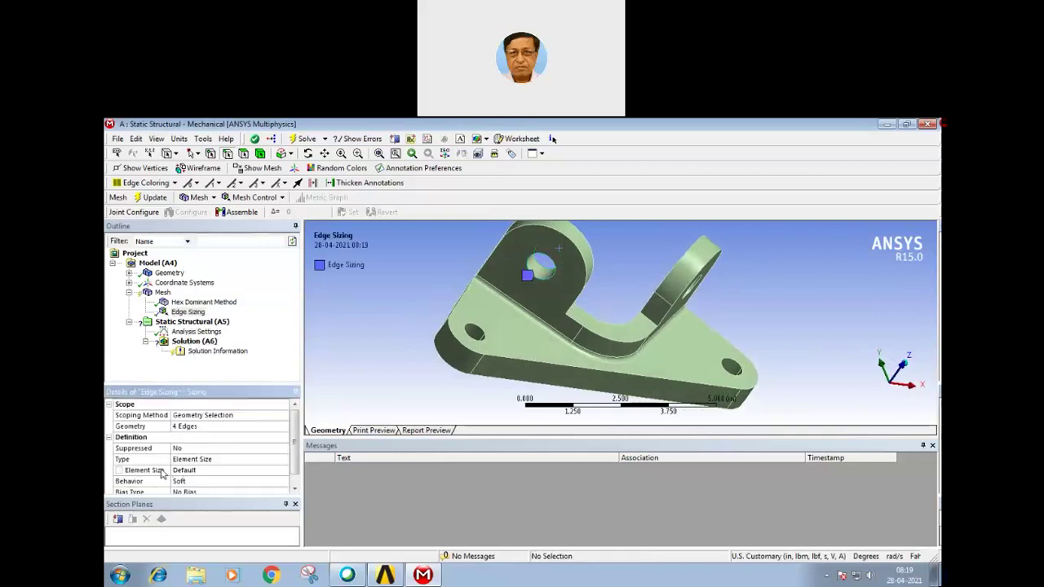
- Switch the hole-edge sizing type to Number of Divisions and set it to 10
{"action": "left_click", "coordinate": [217, 461]}
{"action": "left_click", "coordinate": [283, 460]}
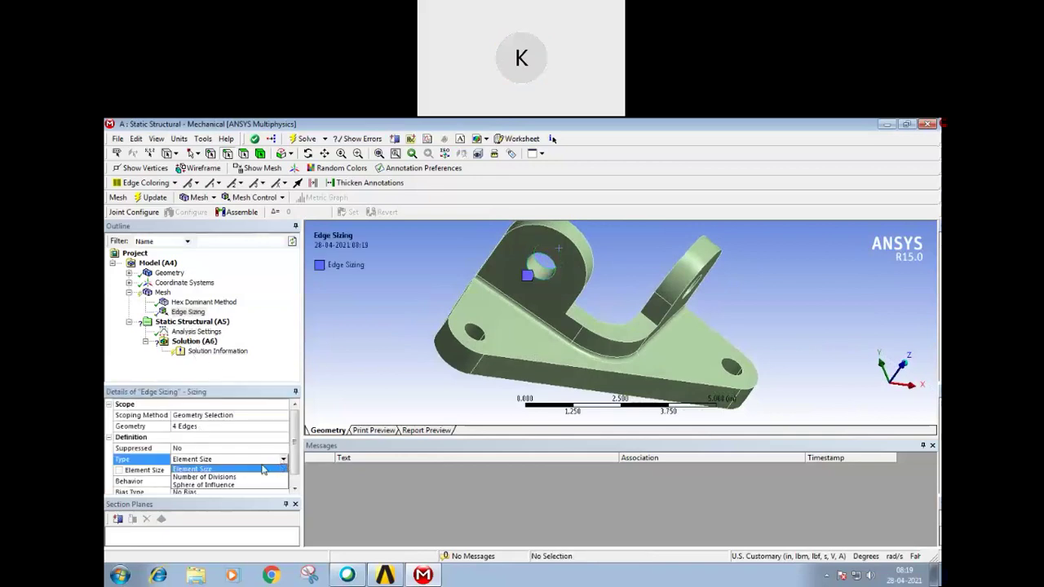
{"action": "left_click", "coordinate": [236, 477]}
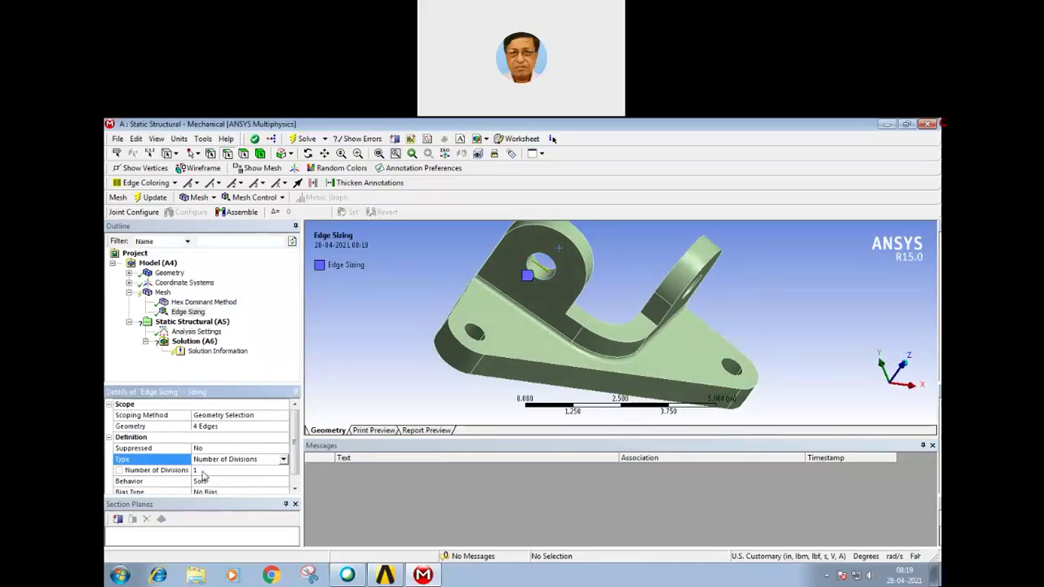
{"action": "left_click", "coordinate": [203, 471]}
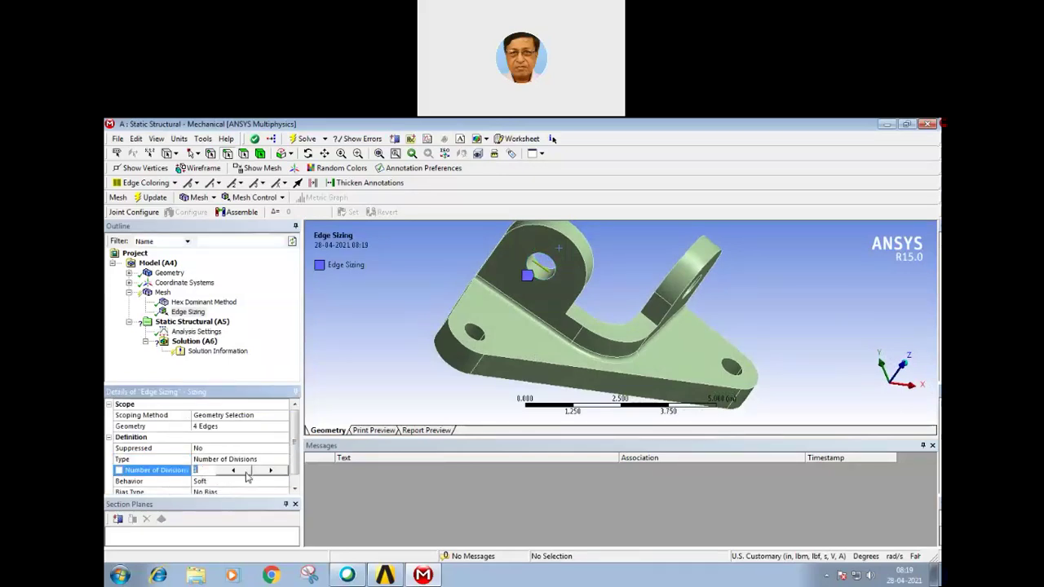
{"action": "left_click_drag", "start_coordinate": [210, 470], "coordinate": [185, 474]}
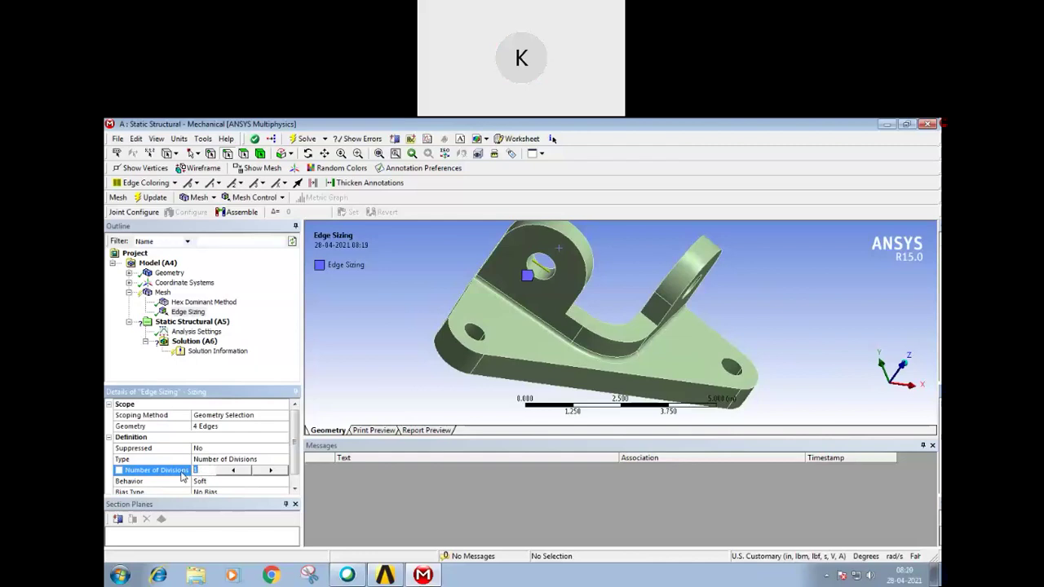
{"action": "type", "text": "1"}
{"action": "left_click", "coordinate": [226, 460]}
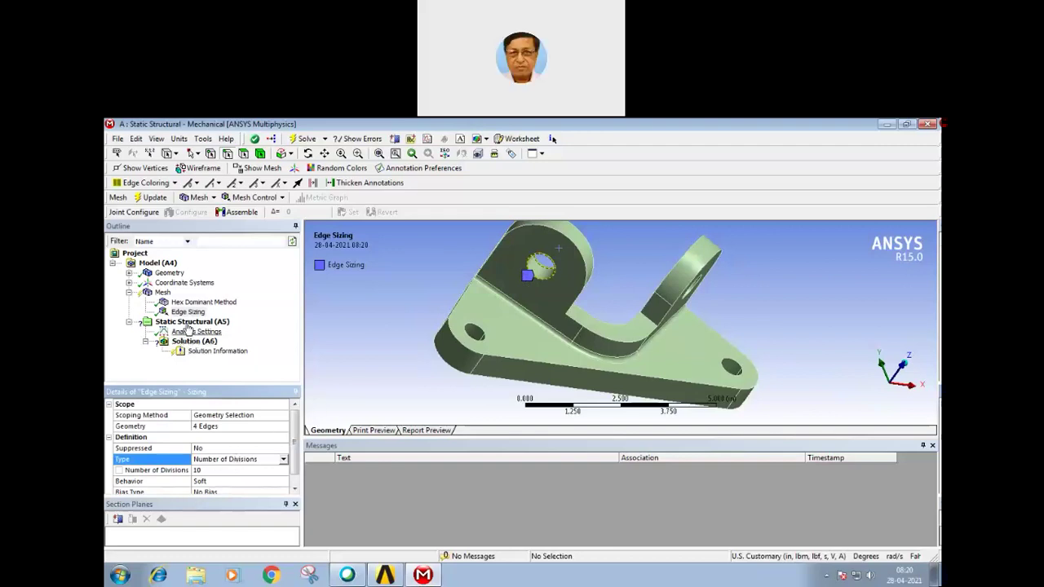
{"action": "left_click", "coordinate": [163, 292]}
- Update the mesh and orbit the bracket to inspect the refined elements around both lug holes
{"action": "right_click", "coordinate": [163, 292]}
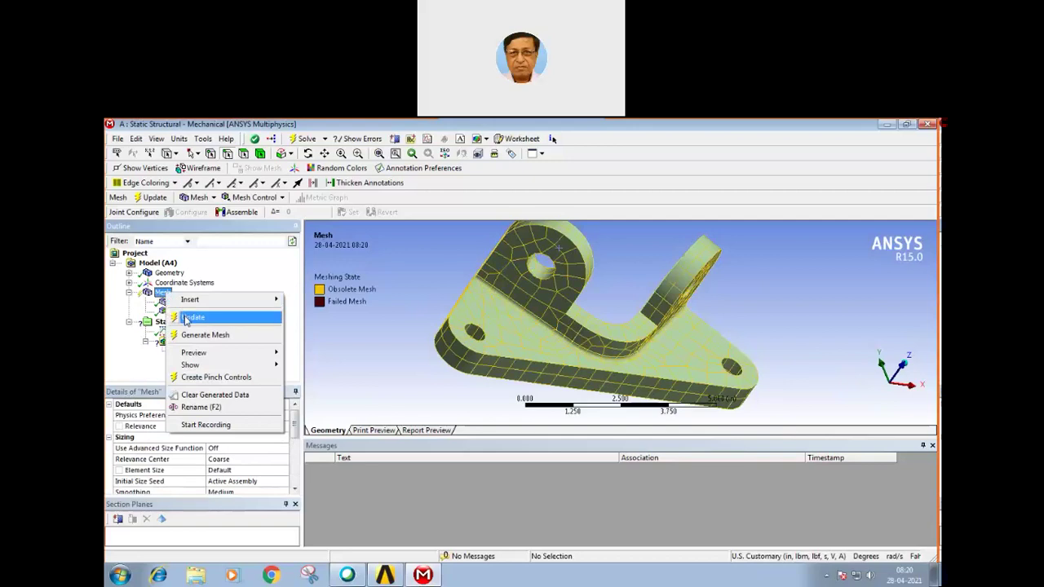
{"action": "left_click", "coordinate": [186, 318]}
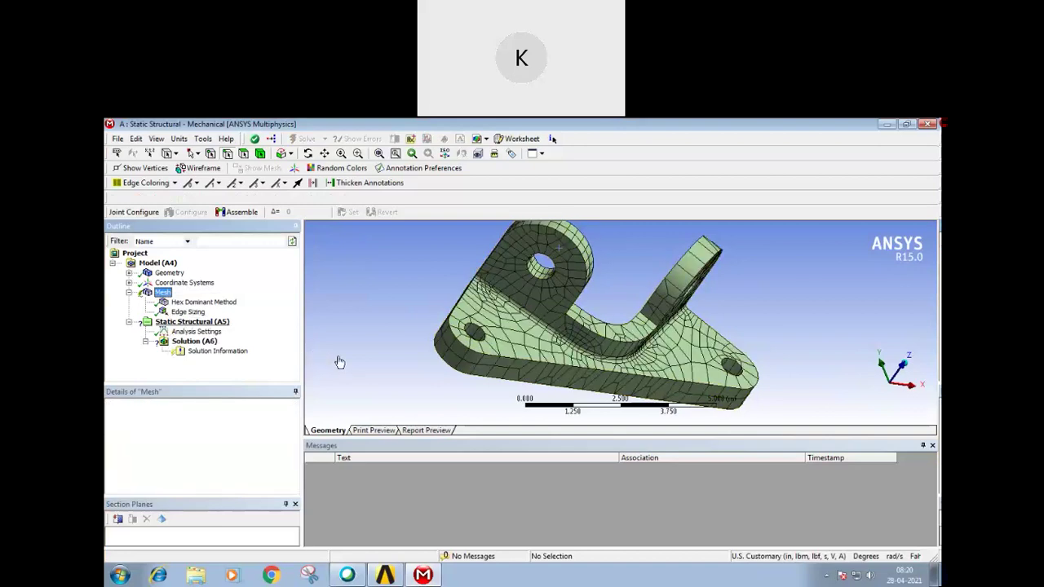
{"action": "mouse_move", "coordinate": [392, 373]}
{"action": "middle_mouse_down"}
{"action": "mouse_move", "coordinate": [416, 351]}
{"action": "mouse_move", "coordinate": [291, 338]}
{"action": "mouse_move", "coordinate": [413, 357]}
{"action": "middle_mouse_up"}
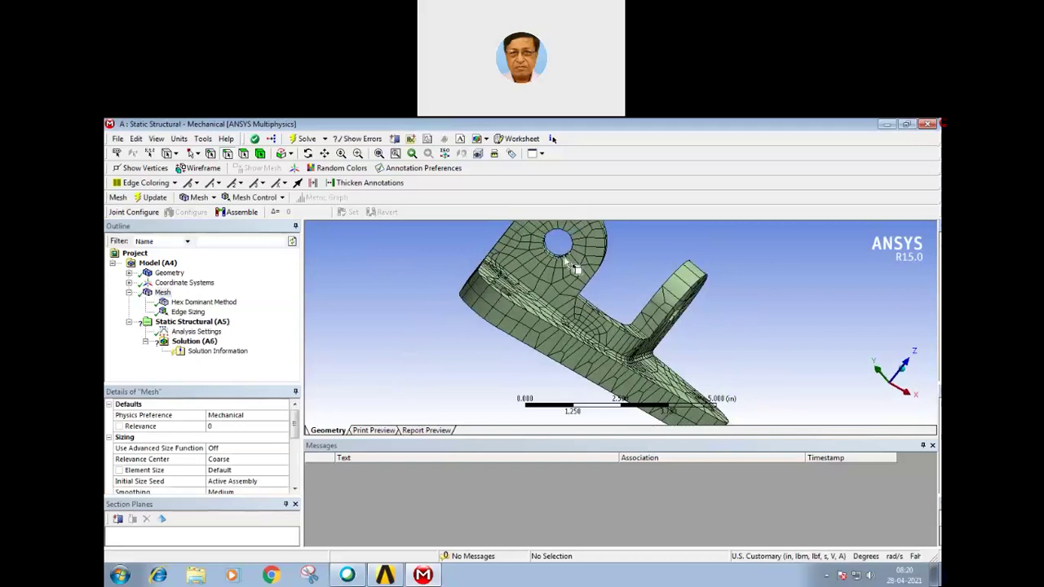
{"action": "mouse_move", "coordinate": [569, 256]}
{"action": "middle_mouse_down"}
{"action": "mouse_move", "coordinate": [500, 350]}
{"action": "mouse_move", "coordinate": [618, 346]}
{"action": "middle_mouse_up"}
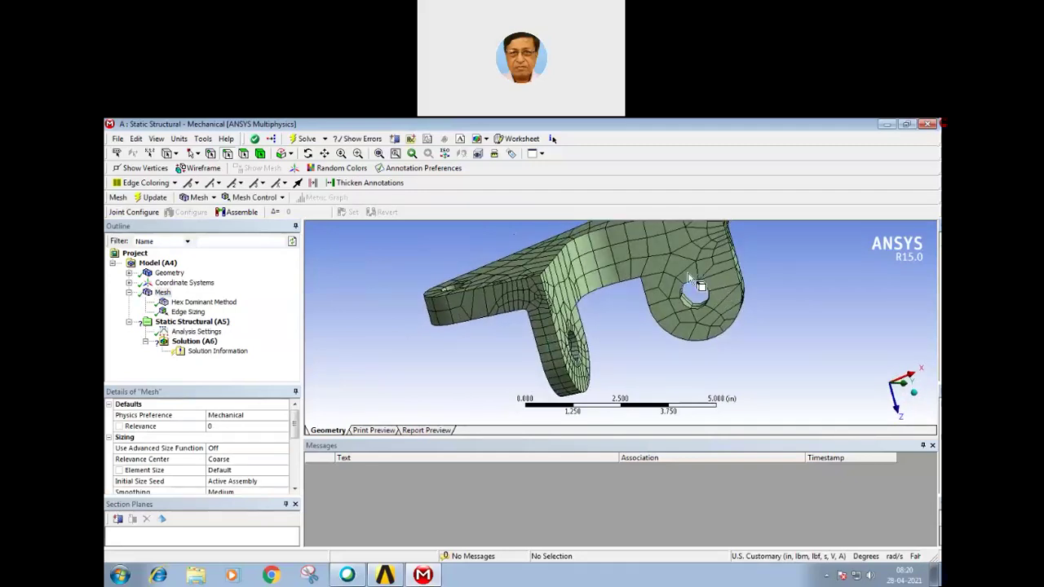
{"action": "mouse_move", "coordinate": [603, 365]}
{"action": "middle_mouse_down"}
{"action": "mouse_move", "coordinate": [537, 265]}
{"action": "mouse_move", "coordinate": [513, 256]}
{"action": "mouse_move", "coordinate": [440, 281]}
{"action": "middle_mouse_up"}
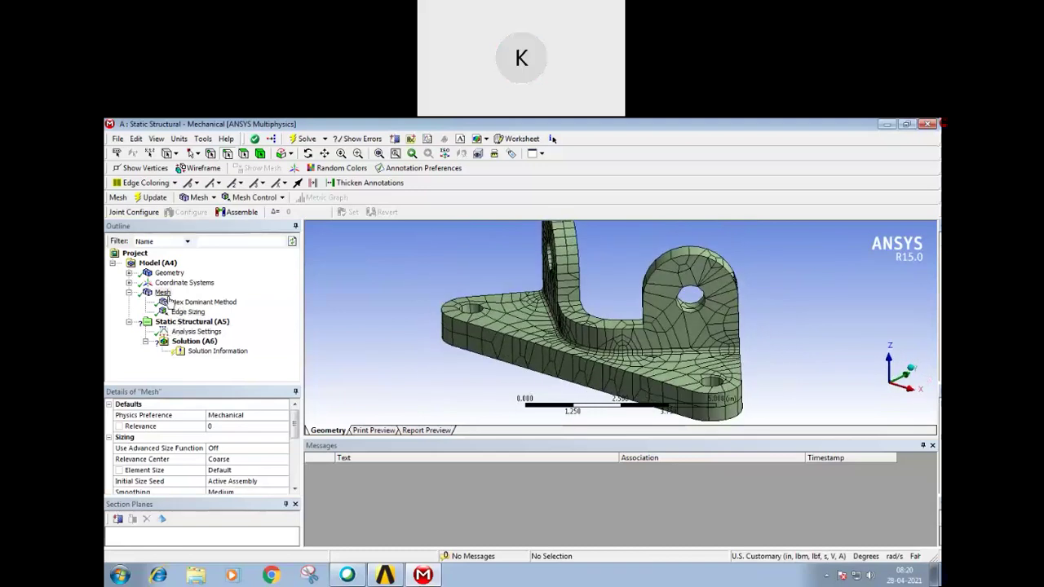
- Insert a second Edge Sizing scoped to two bottom front edges of the base
{"action": "right_click", "coordinate": [168, 295]}
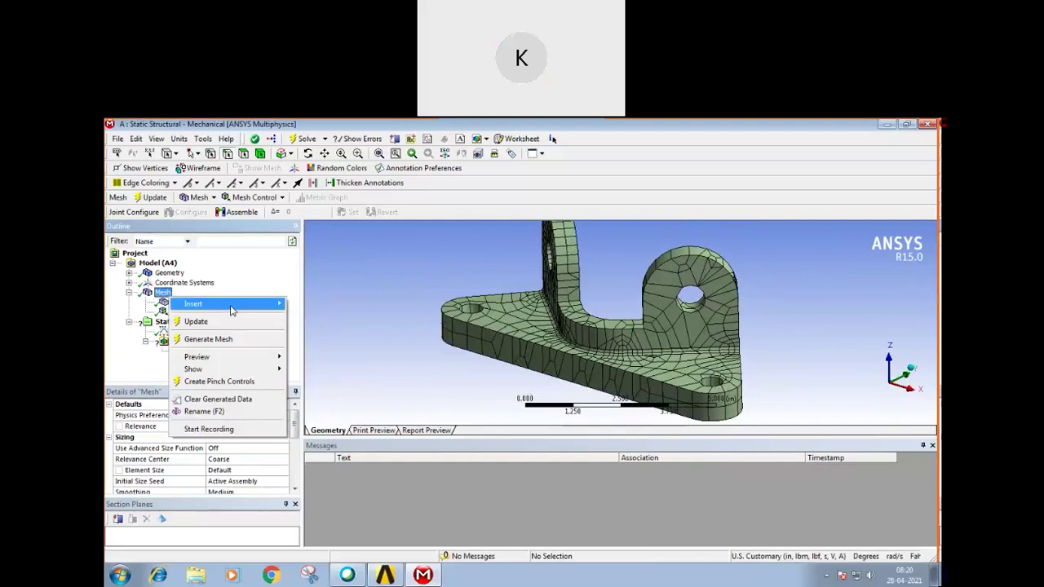
{"action": "mouse_move", "coordinate": [221, 303]}
{"action": "left_click", "coordinate": [292, 320]}
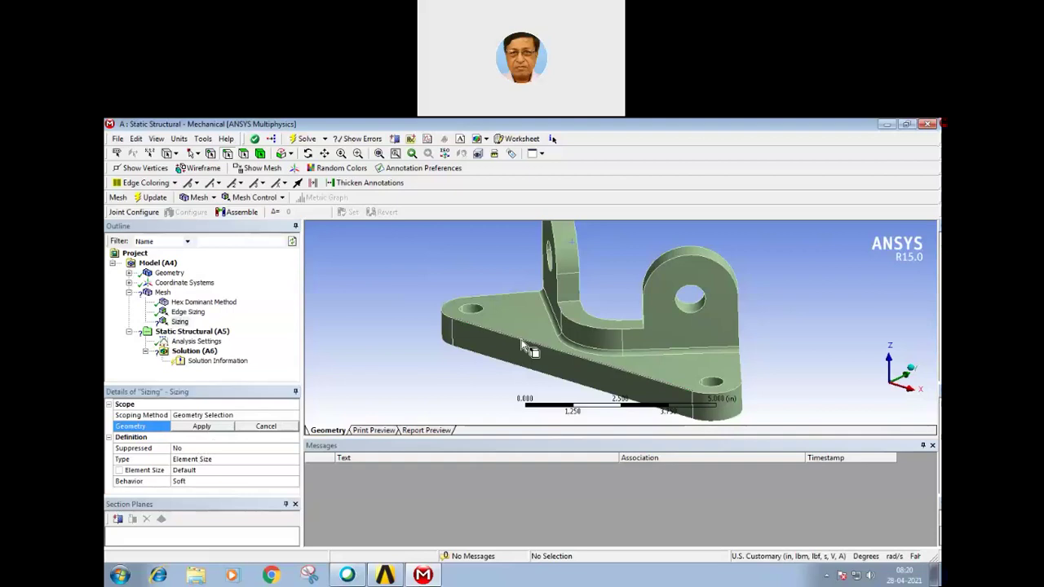
{"action": "left_click", "coordinate": [518, 367]}
{"action": "left_click", "coordinate": [517, 365], "text": "ctrl"}
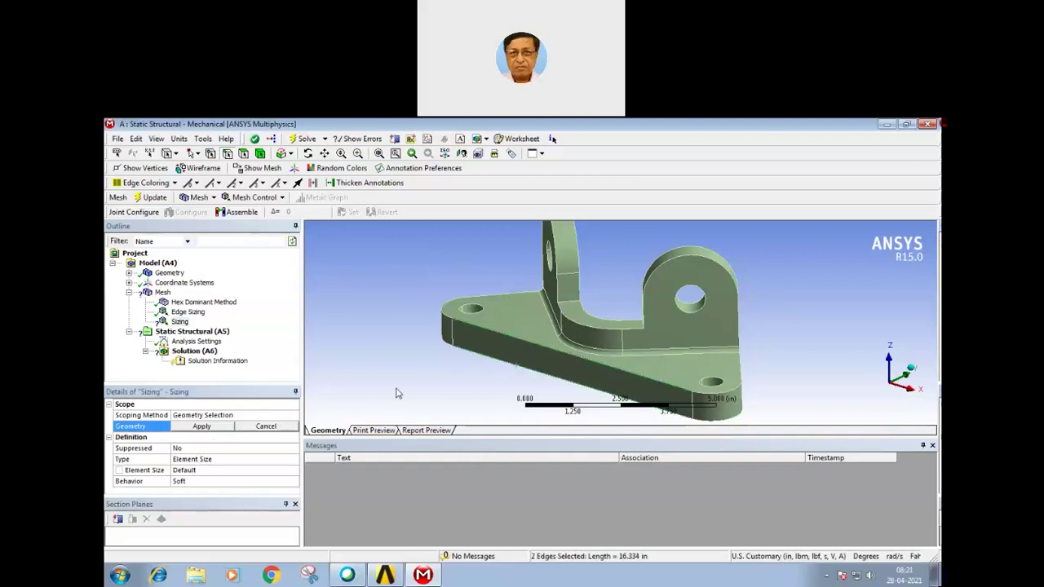
{"action": "left_click", "coordinate": [202, 426]}
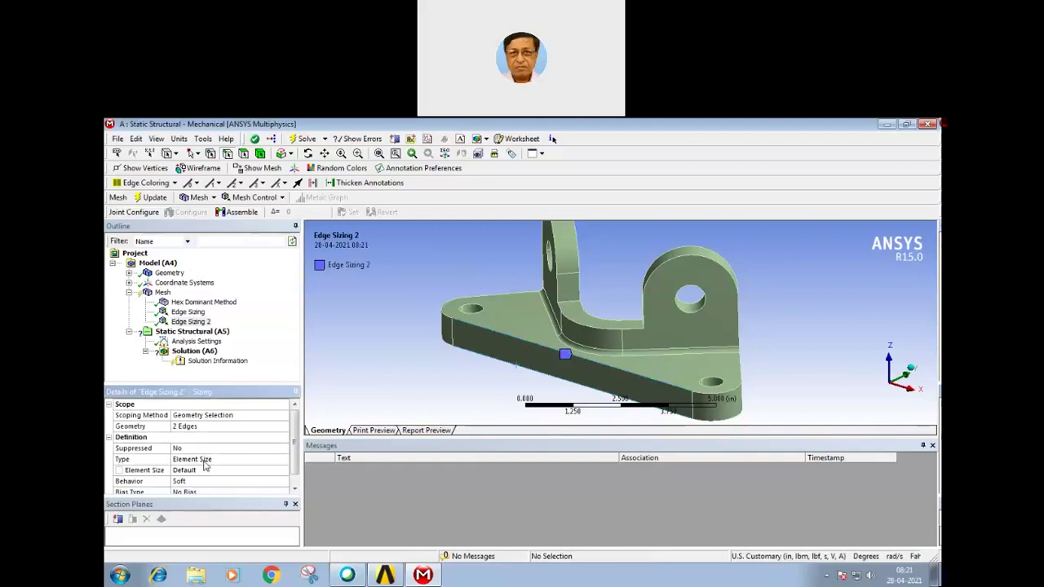
- Set the base-edge sizing to Number of Divisions with 30 divisions
{"action": "left_click", "coordinate": [204, 462]}
{"action": "left_click", "coordinate": [283, 459]}
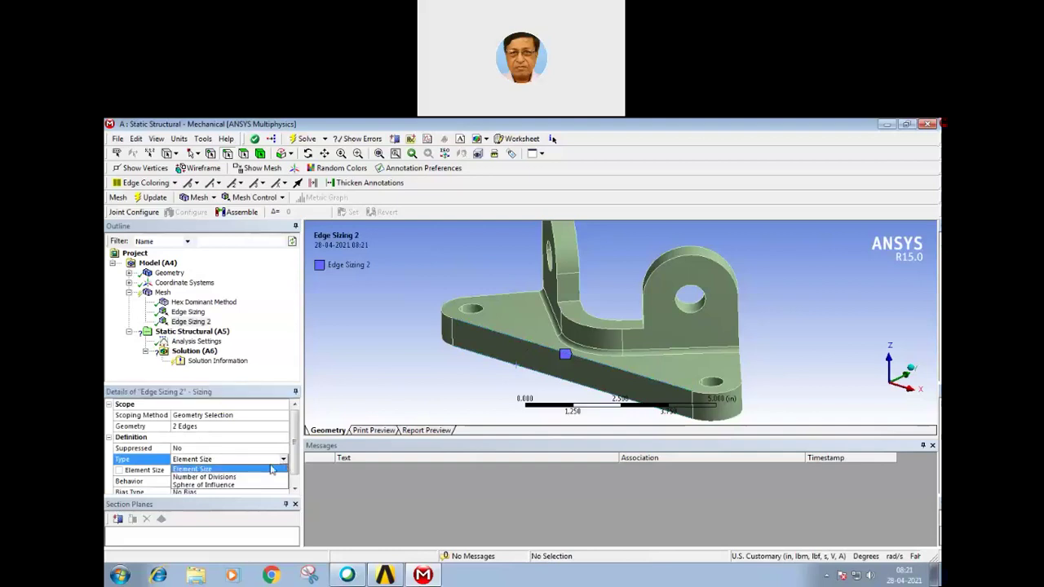
{"action": "left_click", "coordinate": [232, 477]}
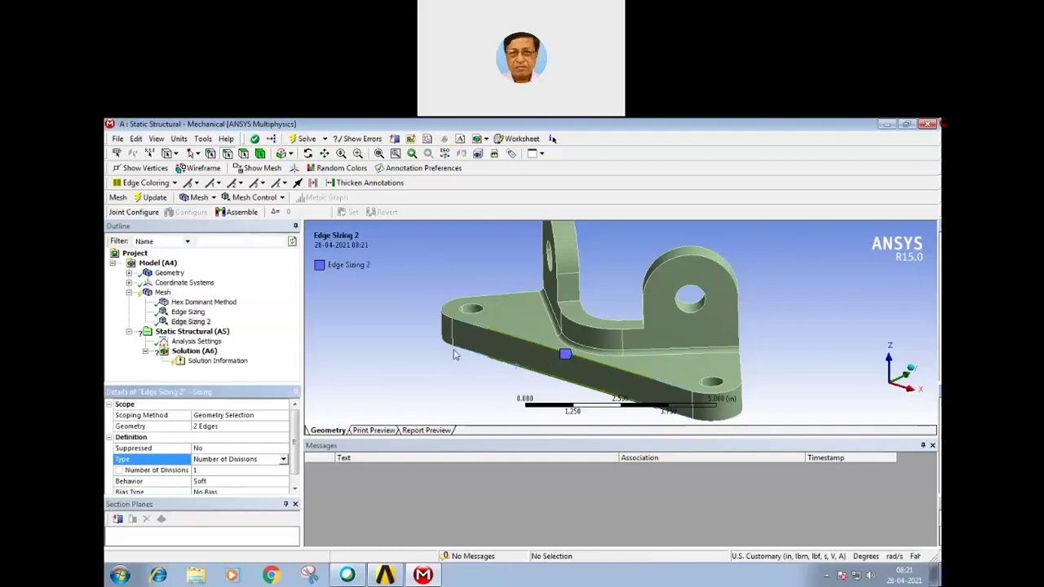
{"action": "left_click", "coordinate": [208, 470]}
{"action": "type", "text": "30"}
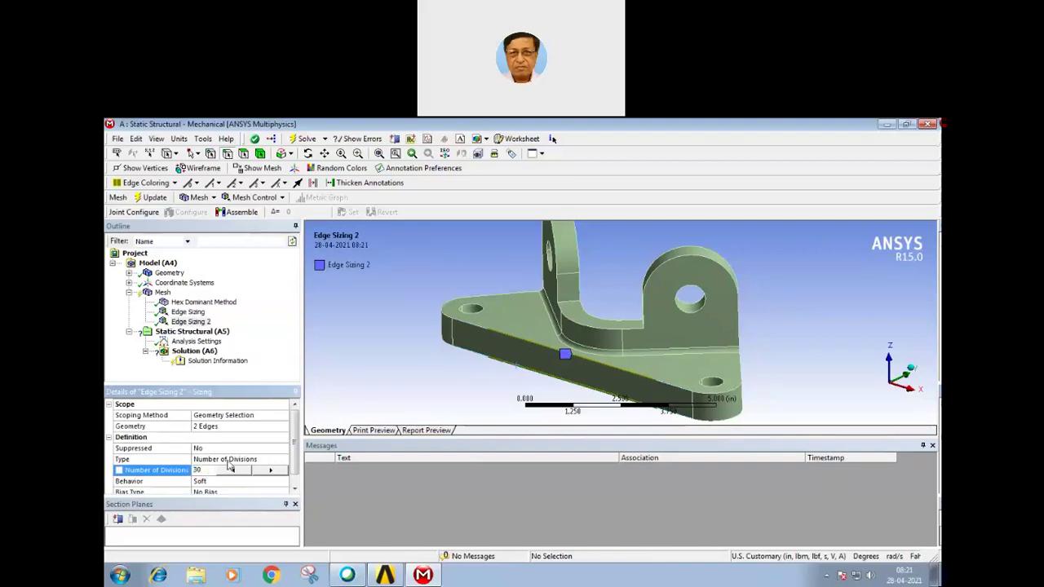
{"action": "left_click", "coordinate": [228, 461]}
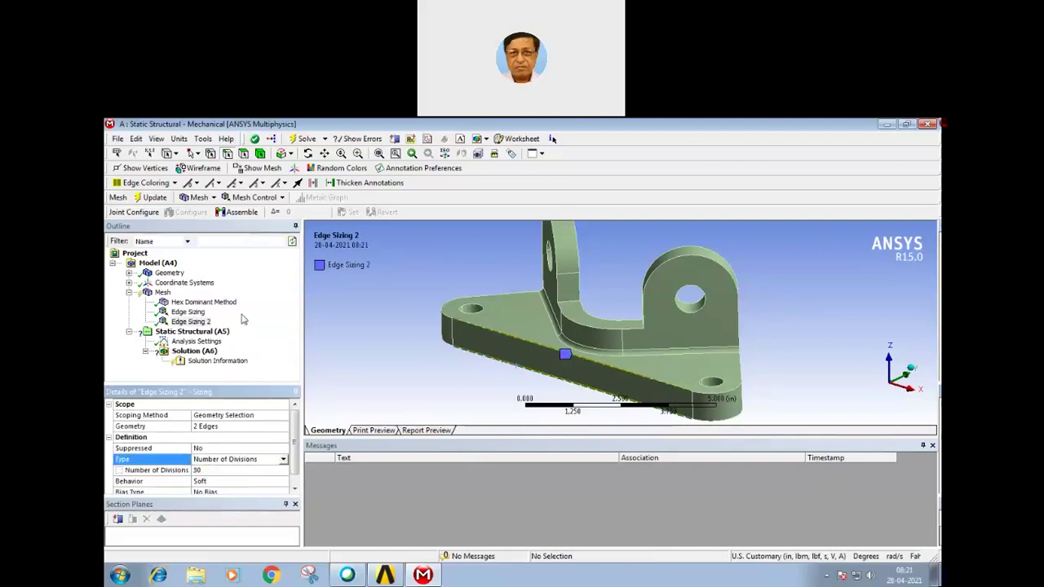
{"action": "right_click", "coordinate": [160, 292]}
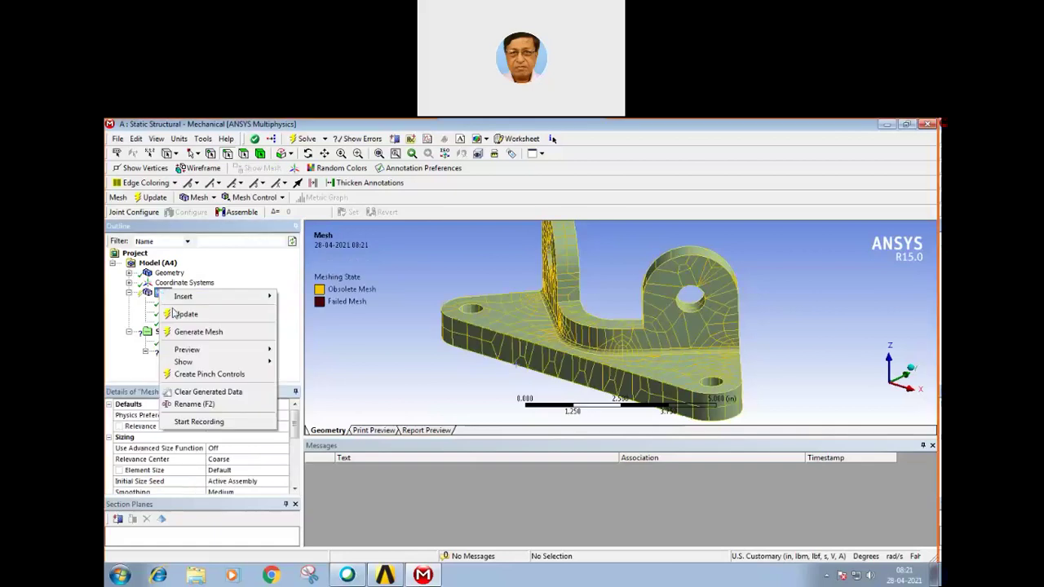
- Update the mesh and orbit to check the denser 30-division elements along the base edges
{"action": "left_click", "coordinate": [176, 318]}
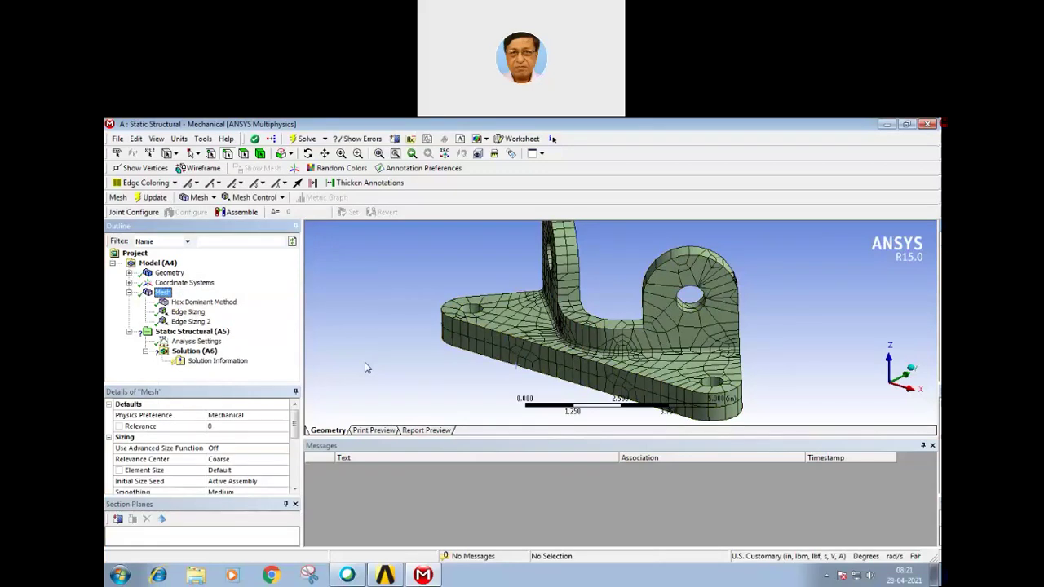
{"action": "mouse_move", "coordinate": [465, 352]}
{"action": "middle_mouse_down"}
{"action": "mouse_move", "coordinate": [539, 345]}
{"action": "mouse_move", "coordinate": [617, 369]}
{"action": "mouse_move", "coordinate": [243, 346]}
{"action": "middle_mouse_up"}
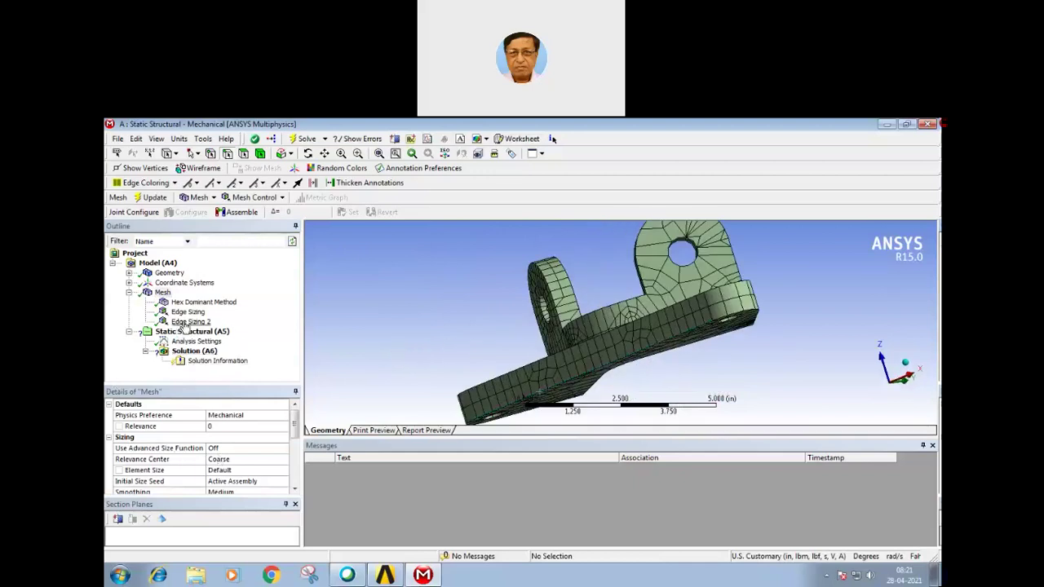
{"action": "mouse_move", "coordinate": [295, 424]}
{"action": "left_mouse_down"}
{"action": "mouse_move", "coordinate": [293, 455]}
{"action": "mouse_move", "coordinate": [294, 430]}
{"action": "left_mouse_up"}
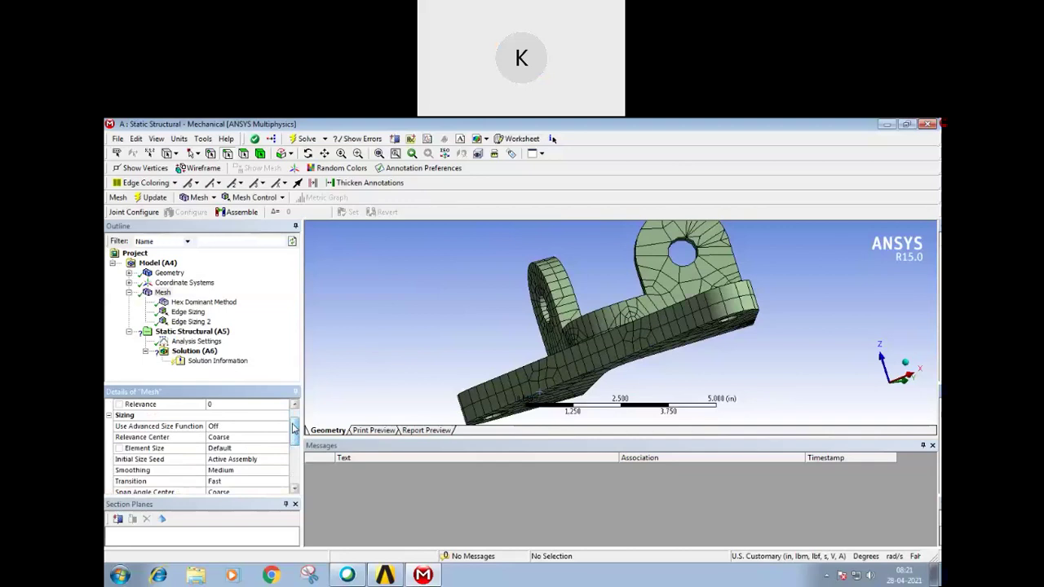
{"action": "middle_click_drag", "start_coordinate": [471, 345], "coordinate": [501, 362]}
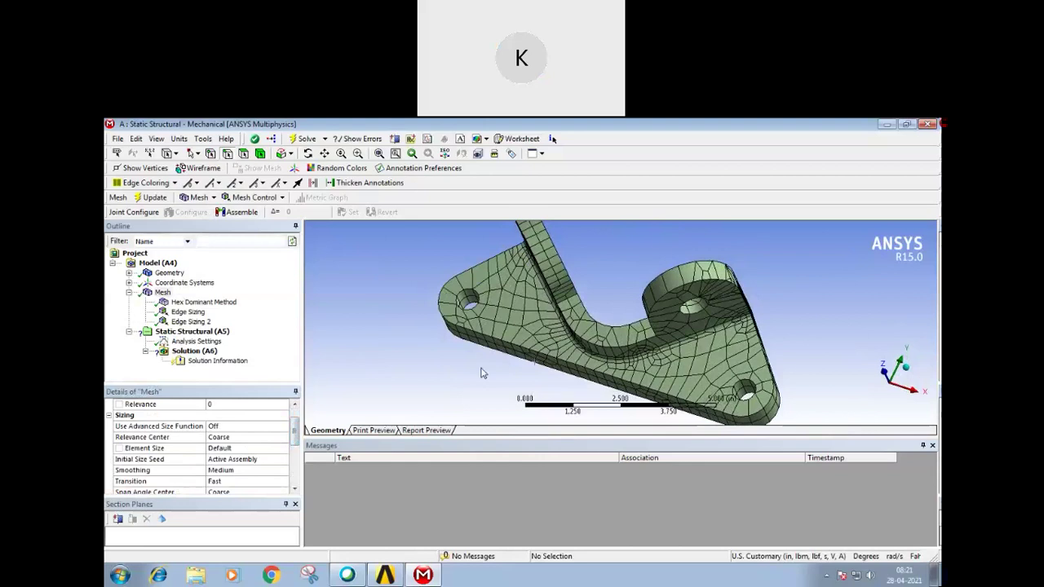
{"action": "middle_click_drag", "start_coordinate": [504, 395], "coordinate": [514, 375]}
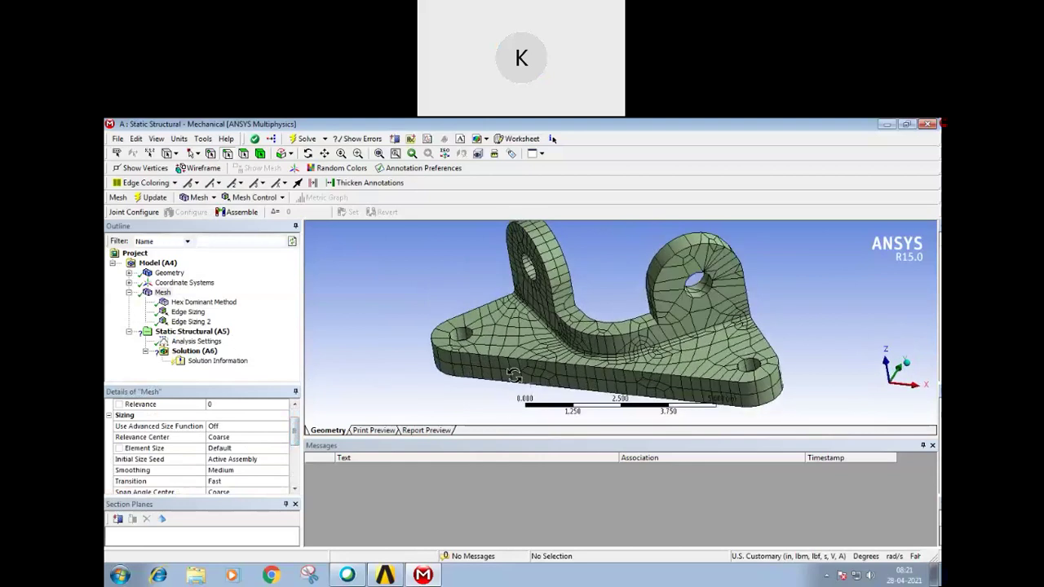
{"action": "mouse_move", "coordinate": [423, 381]}
{"action": "middle_mouse_down"}
{"action": "mouse_move", "coordinate": [444, 381]}
{"action": "mouse_move", "coordinate": [498, 348]}
{"action": "middle_mouse_up"}
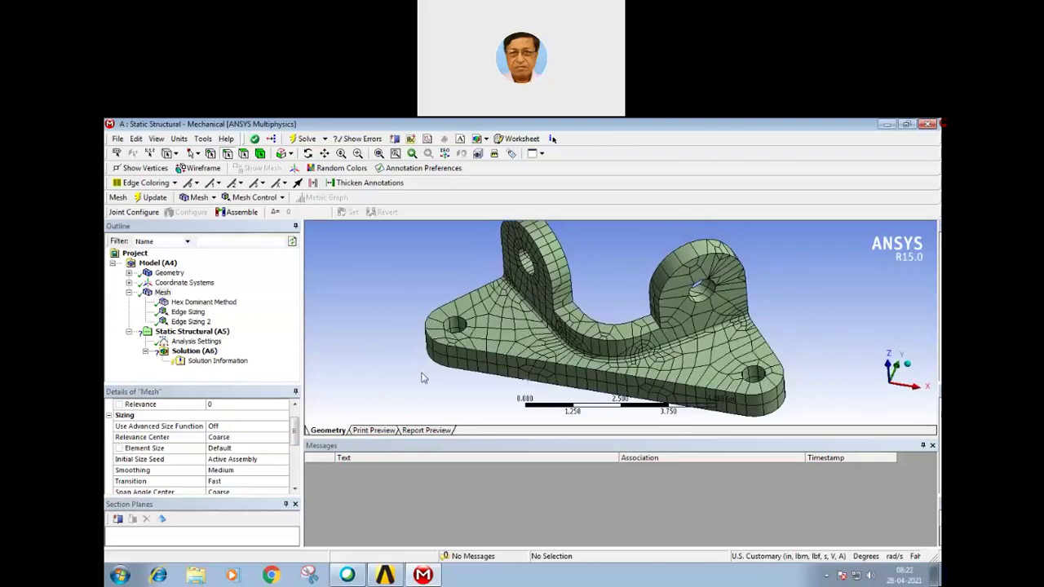
{"action": "left_click", "coordinate": [189, 303]}
{"action": "right_click", "coordinate": [190, 304]}
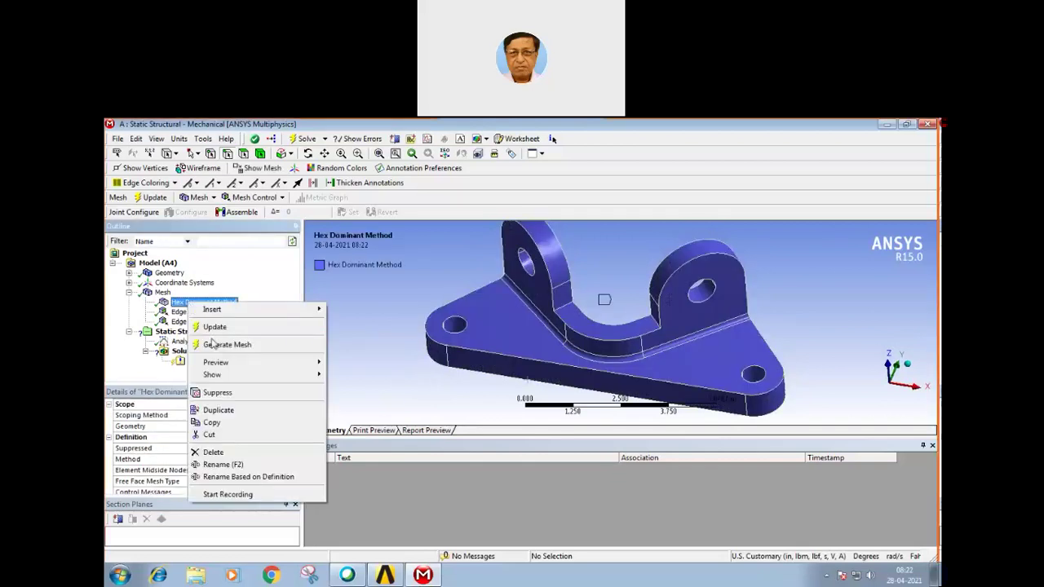
{"action": "left_click", "coordinate": [212, 453]}
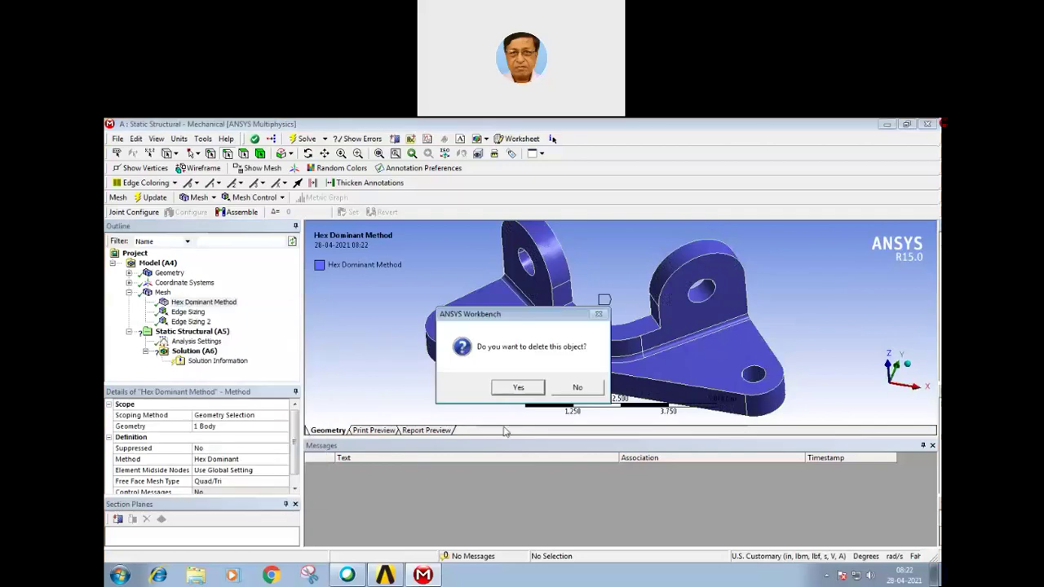
{"action": "left_click", "coordinate": [518, 386]}
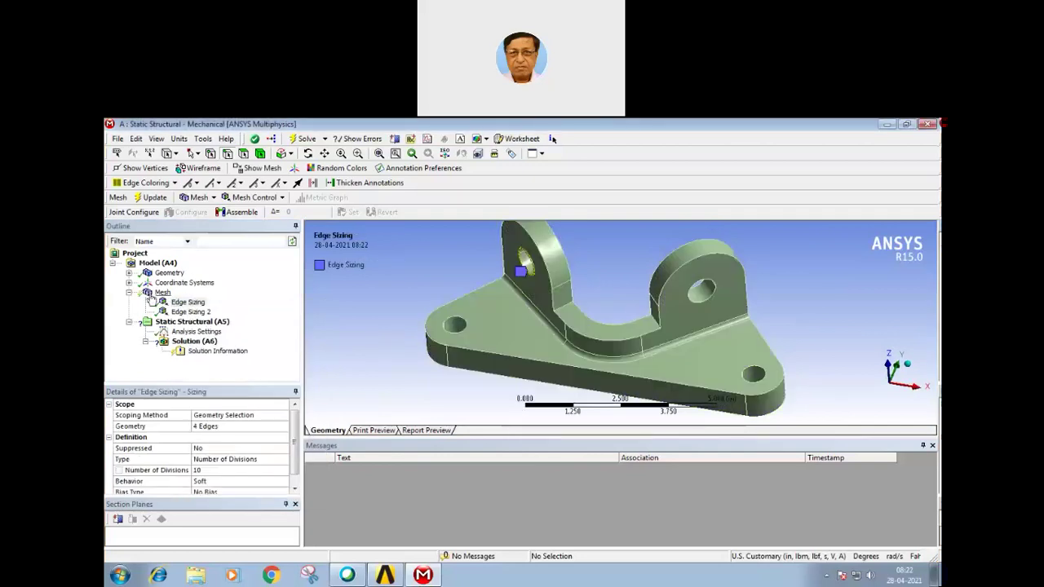
{"action": "left_click", "coordinate": [155, 293]}
{"action": "right_click", "coordinate": [153, 294]}
{"action": "left_click", "coordinate": [175, 316]}
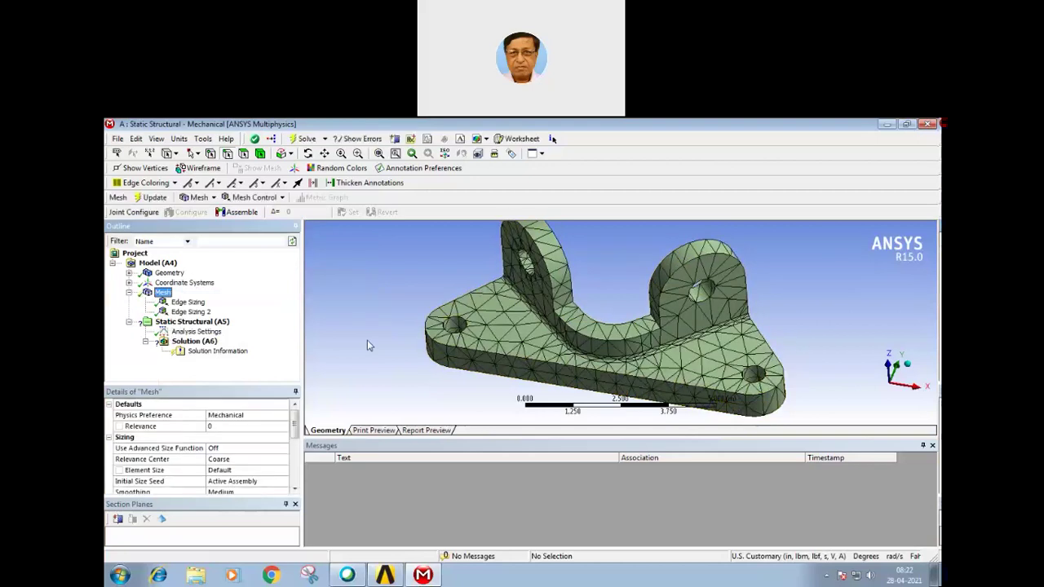
{"action": "mouse_move", "coordinate": [419, 358]}
{"action": "middle_mouse_down"}
{"action": "mouse_move", "coordinate": [438, 341]}
{"action": "mouse_move", "coordinate": [408, 362]}
{"action": "middle_mouse_up"}
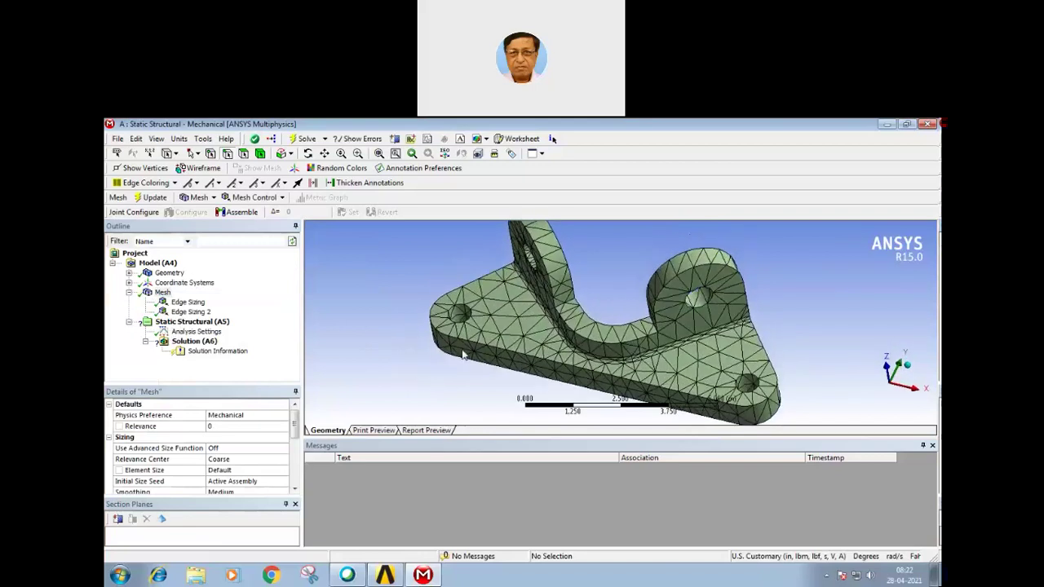
{"action": "mouse_move", "coordinate": [487, 371]}
{"action": "middle_mouse_down"}
{"action": "mouse_move", "coordinate": [473, 397]}
{"action": "mouse_move", "coordinate": [504, 426]}
{"action": "mouse_move", "coordinate": [478, 384]}
{"action": "middle_mouse_up"}
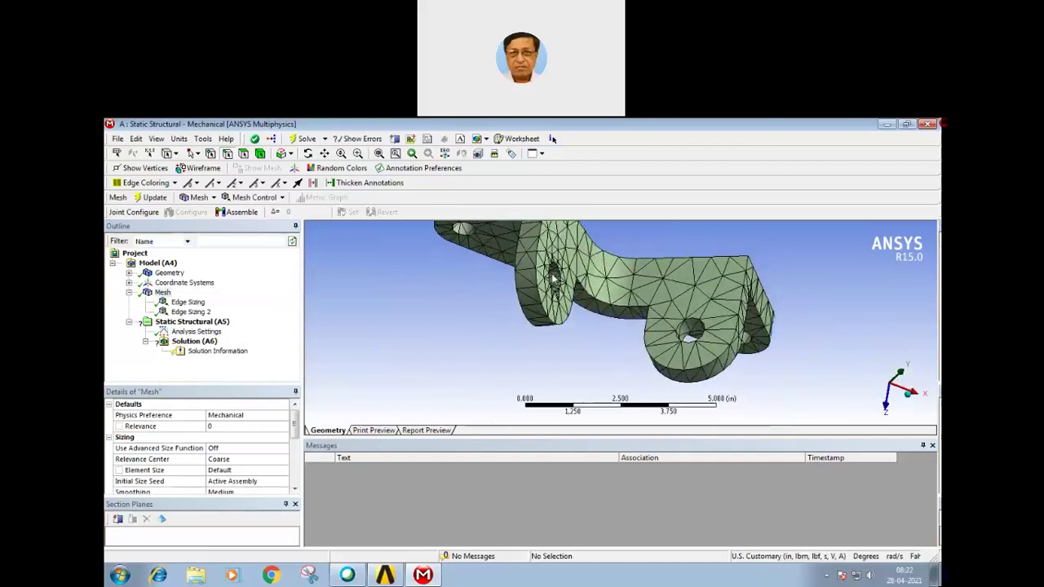
{"action": "middle_click_drag", "start_coordinate": [561, 313], "coordinate": [584, 305]}
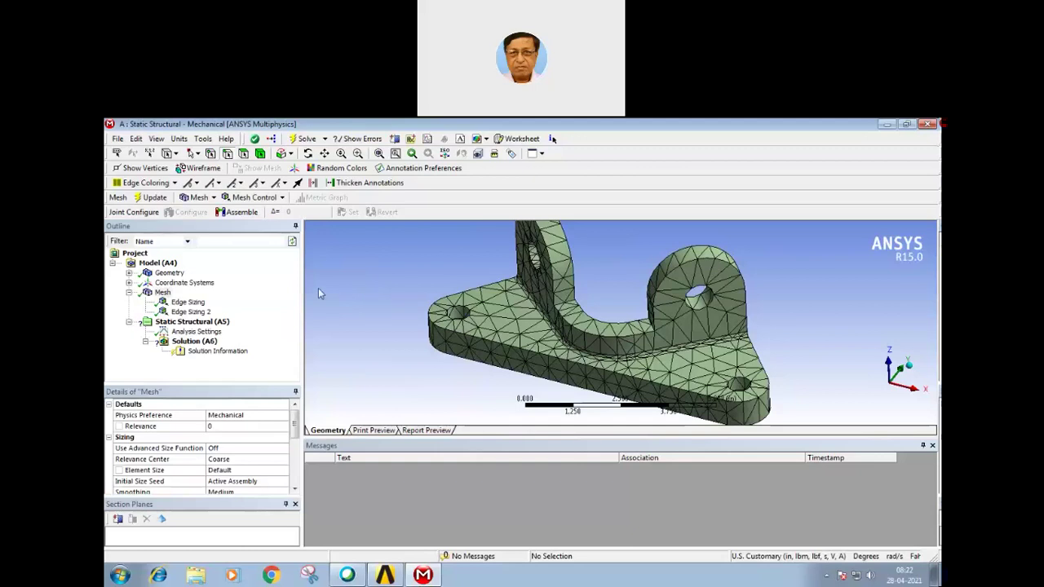
- Replace the Static Structural geometry with mesh_p_block.igs and update the project
{"action": "left_click", "coordinate": [388, 573]}
{"action": "left_click", "coordinate": [338, 245]}
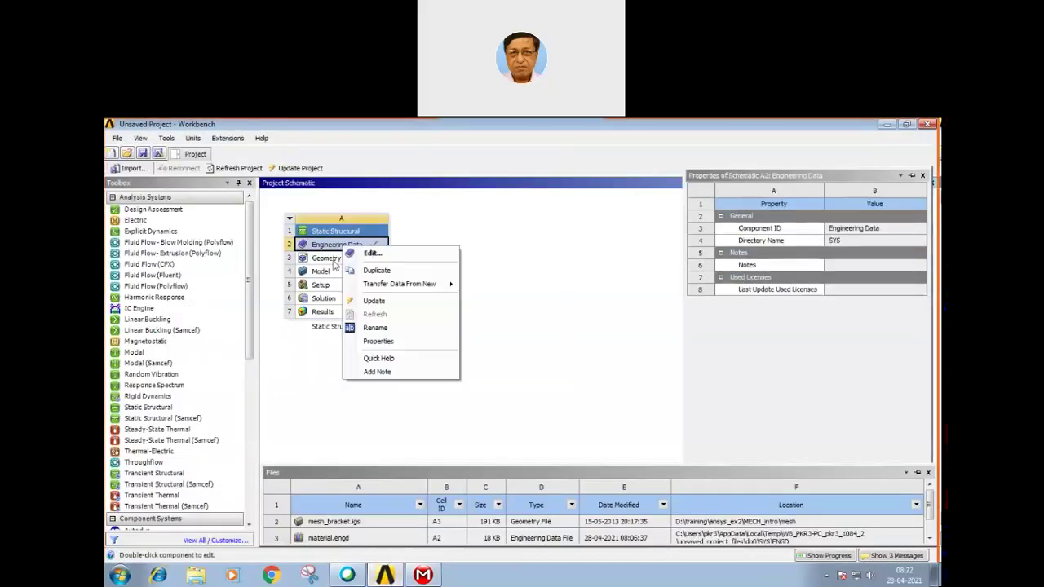
{"action": "left_click", "coordinate": [347, 259]}
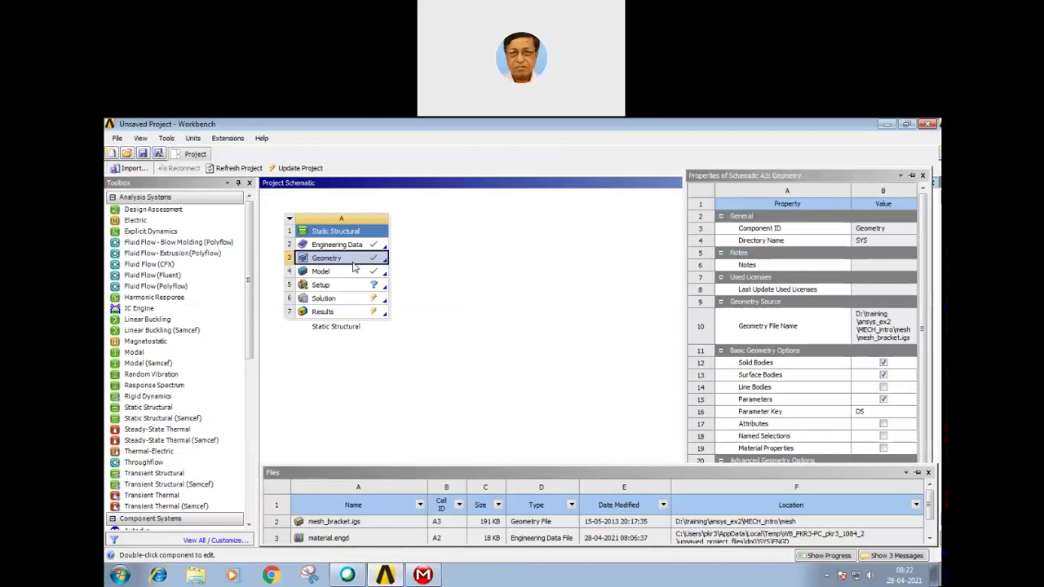
{"action": "right_click", "coordinate": [365, 263]}
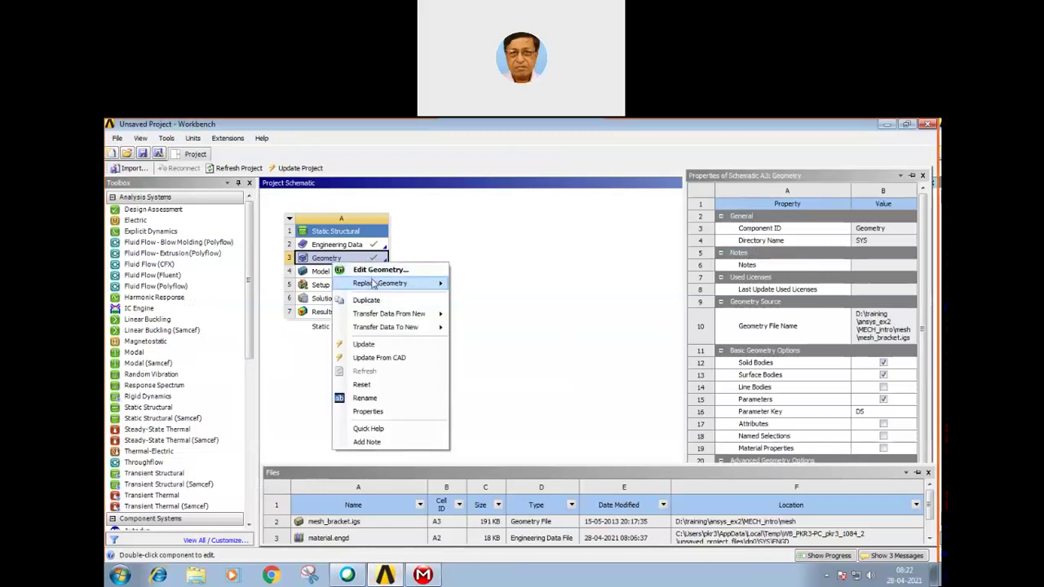
{"action": "mouse_move", "coordinate": [380, 283]}
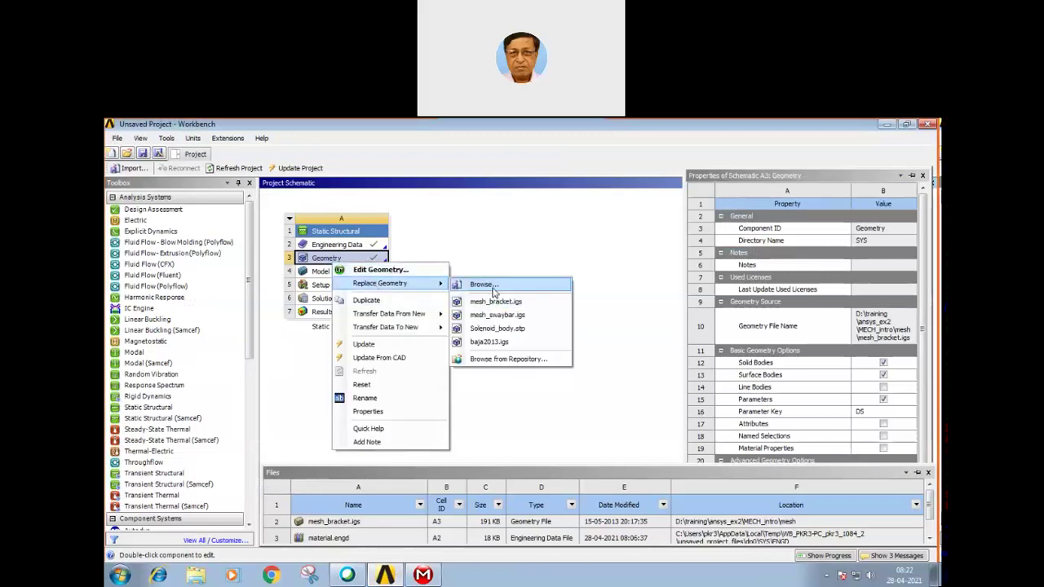
{"action": "left_click", "coordinate": [493, 287]}
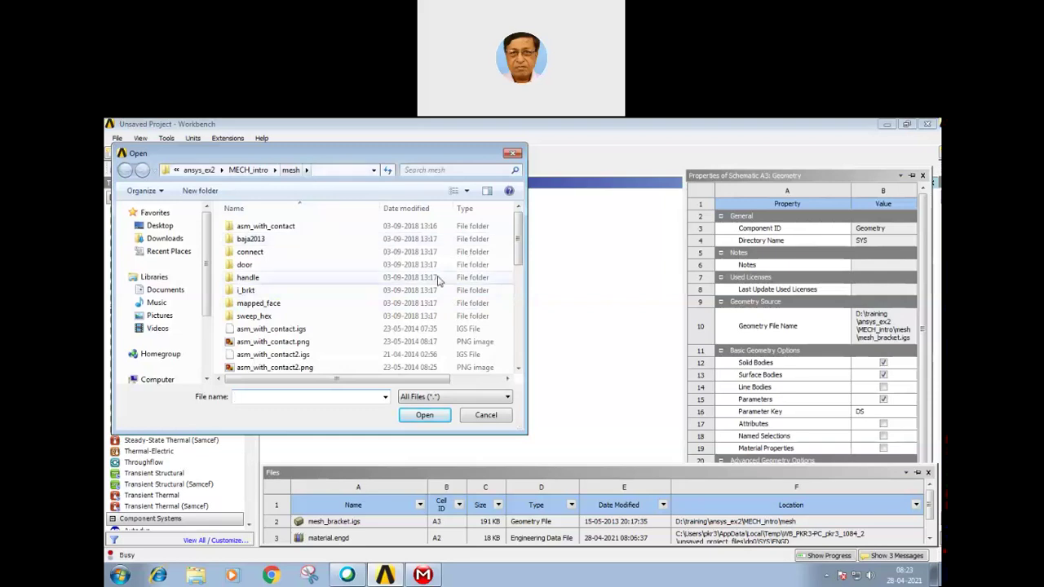
{"action": "left_click_drag", "start_coordinate": [516, 260], "coordinate": [512, 312]}
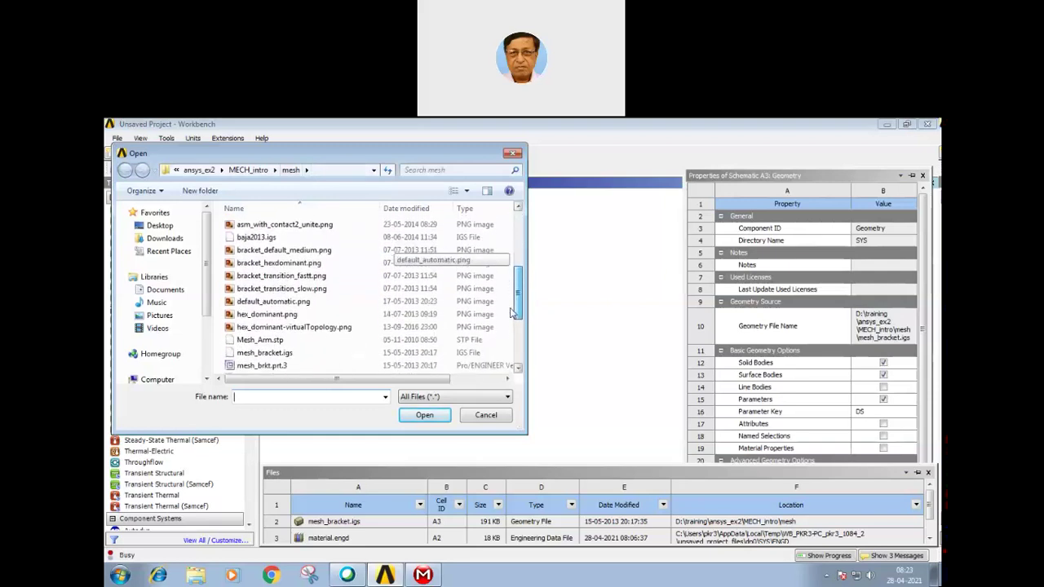
{"action": "left_click_drag", "start_coordinate": [512, 313], "coordinate": [514, 323]}
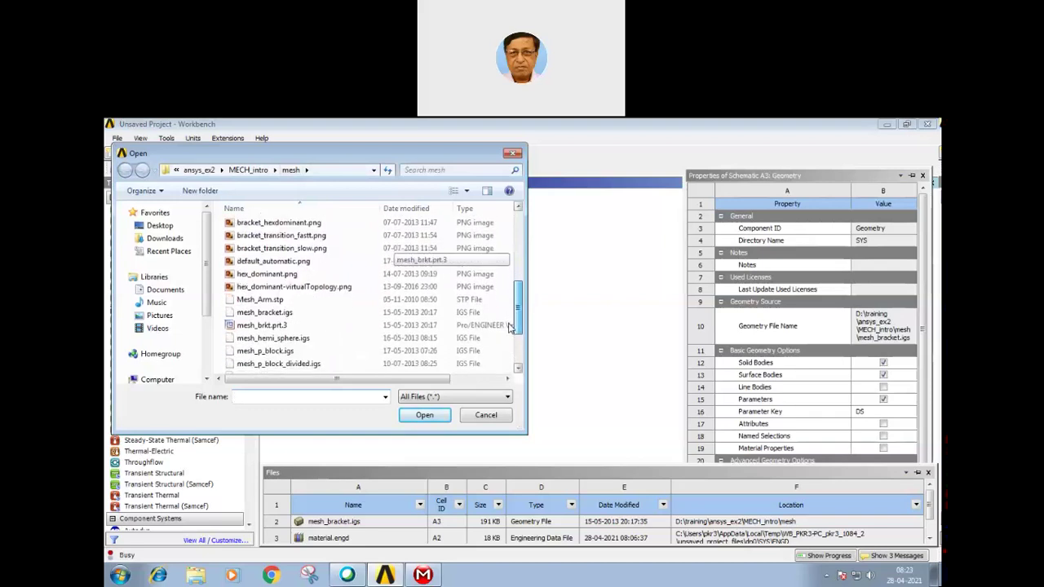
{"action": "left_click", "coordinate": [292, 351]}
{"action": "left_click", "coordinate": [425, 416]}
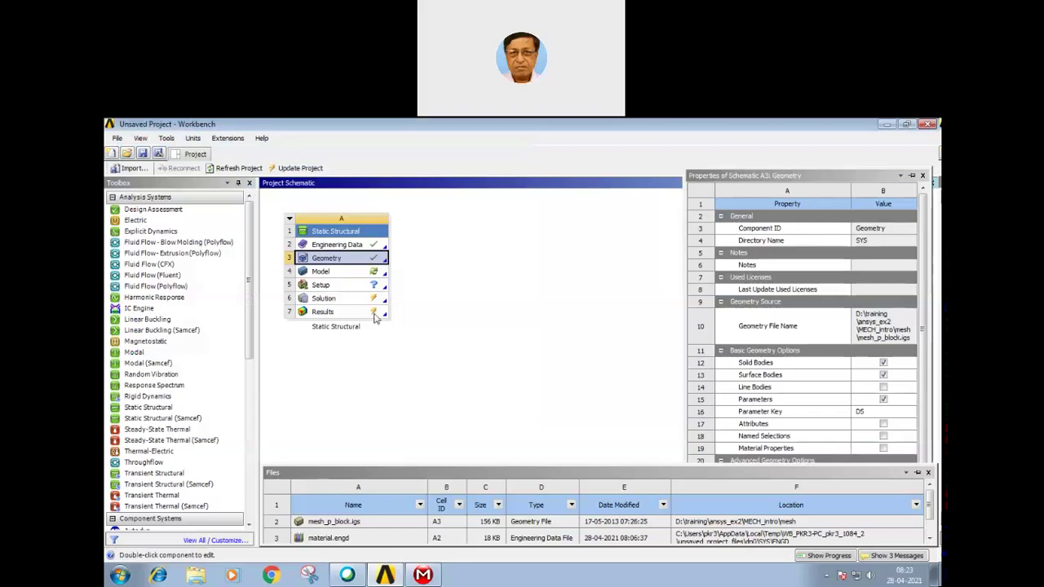
{"action": "left_click", "coordinate": [304, 169]}
{"action": "left_click", "coordinate": [343, 273]}
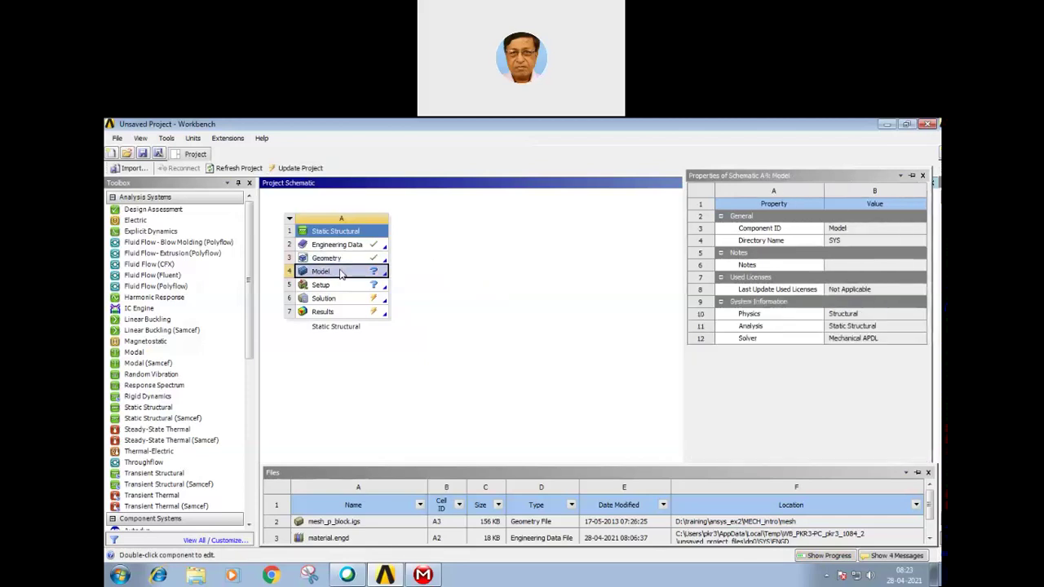
- Rotate the imported mesh_p_block part to view other sides, then open Windows Explorer
{"action": "middle_click_drag", "start_coordinate": [495, 310], "coordinate": [631, 315]}
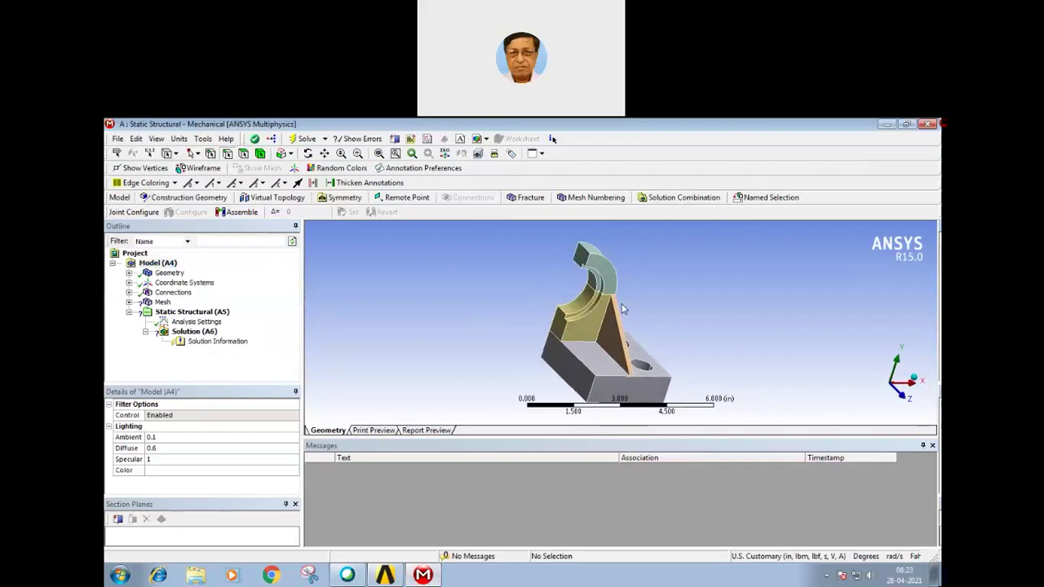
{"action": "middle_click_drag", "start_coordinate": [622, 309], "coordinate": [441, 289]}
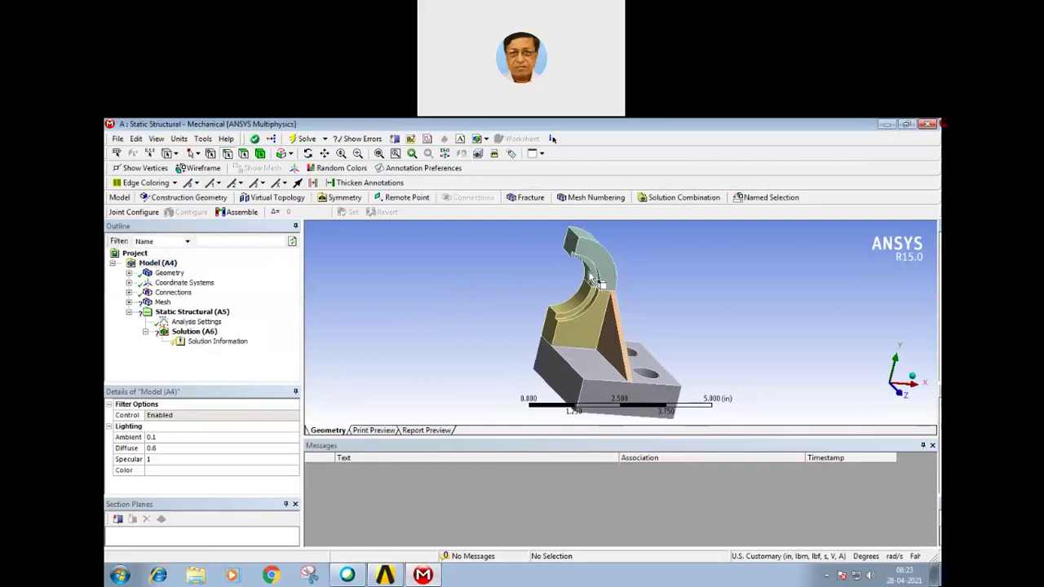
{"action": "left_click", "coordinate": [196, 577]}
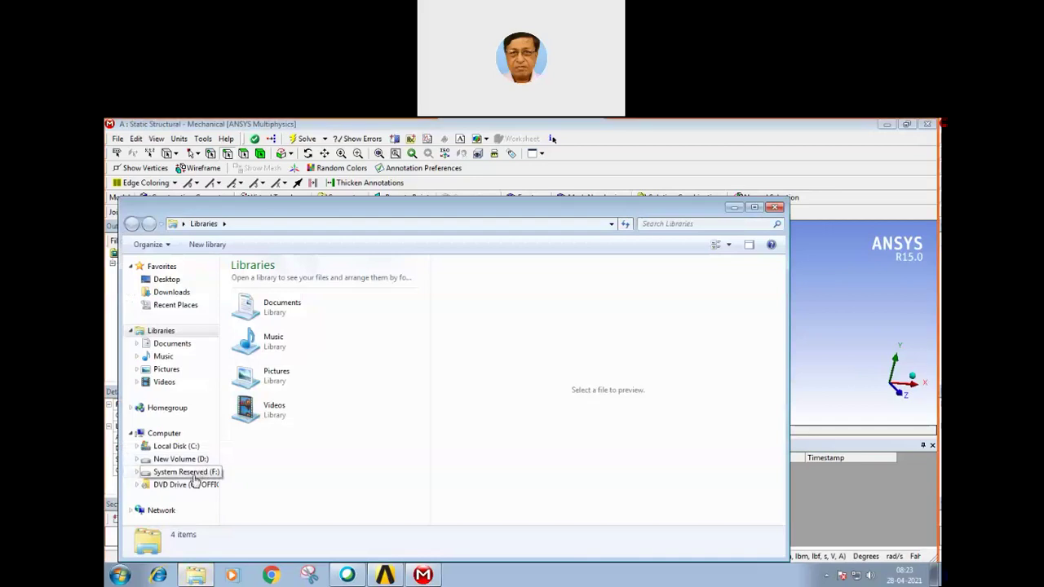
- Browse to D:\training\ansys_ex2\MECH_intro\mesh and scroll through its 33 files
{"action": "left_click", "coordinate": [188, 459]}
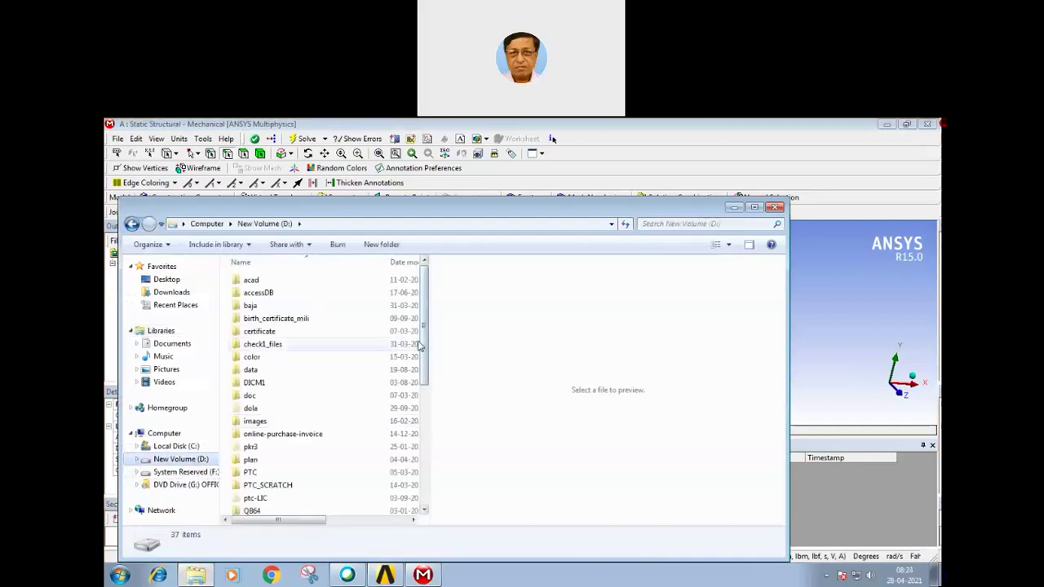
{"action": "left_click_drag", "start_coordinate": [423, 347], "coordinate": [423, 472]}
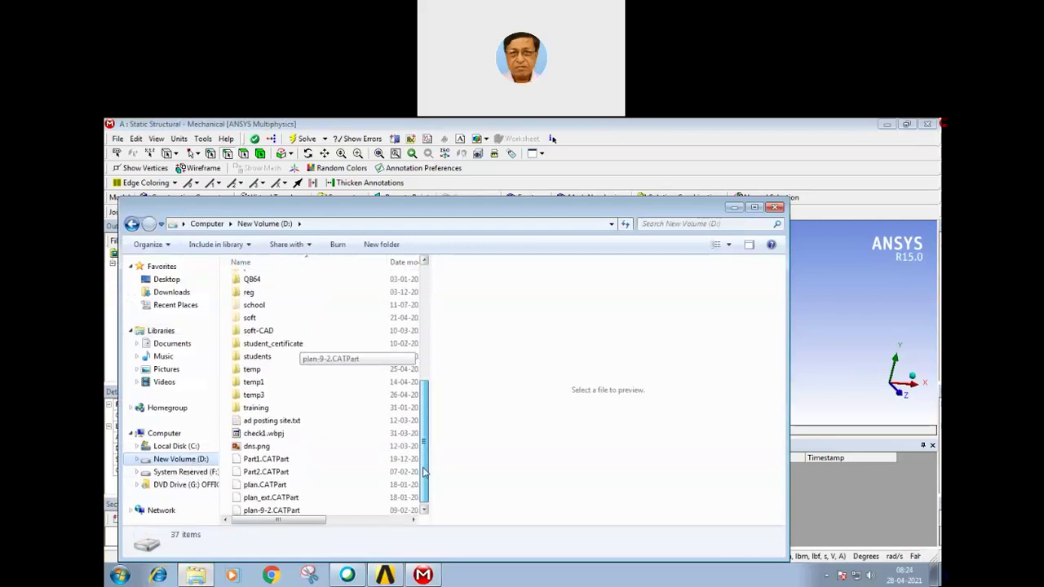
{"action": "double_click", "coordinate": [255, 408]}
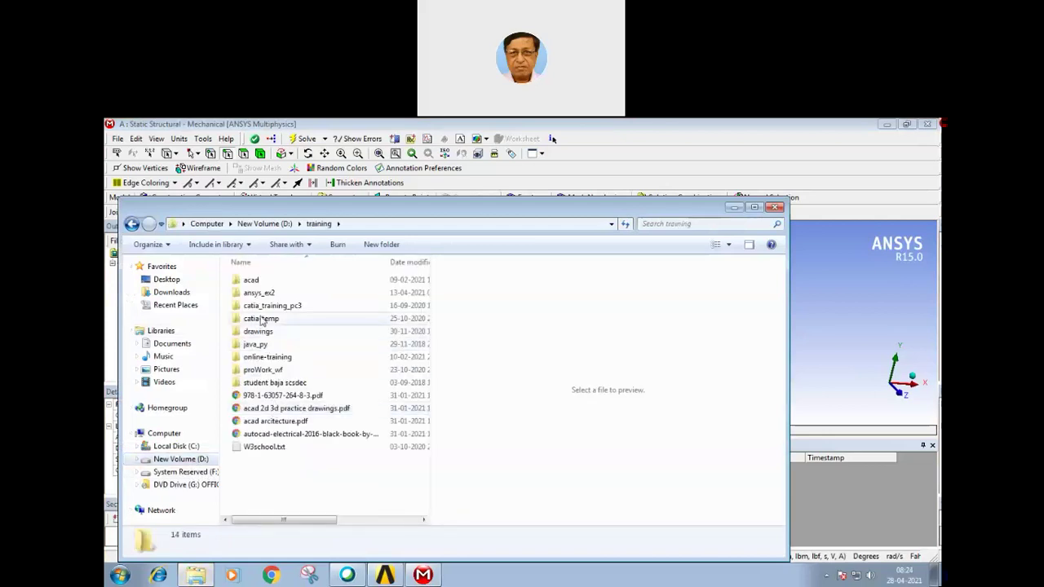
{"action": "double_click", "coordinate": [257, 293]}
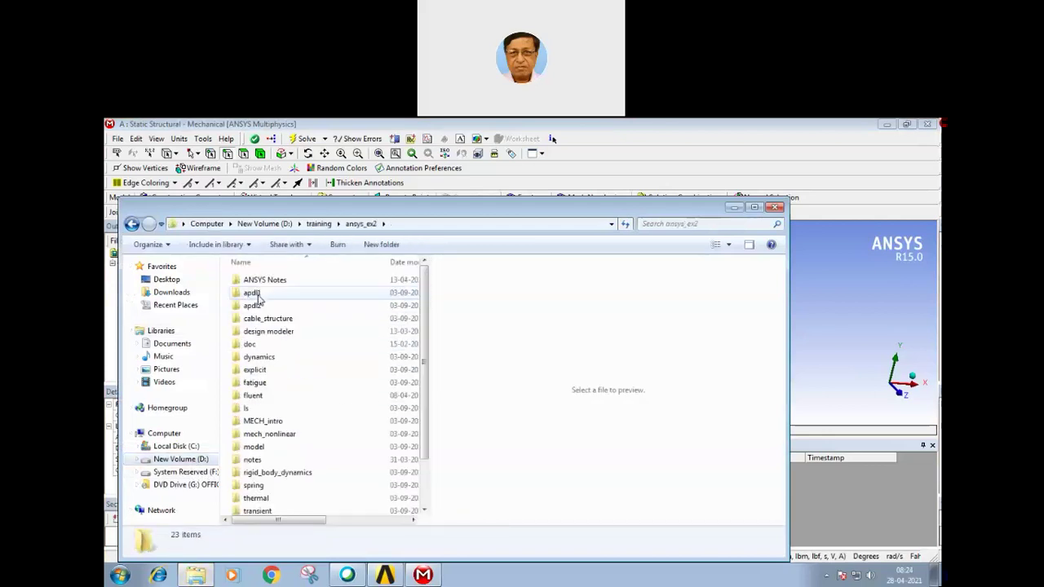
{"action": "double_click", "coordinate": [262, 421]}
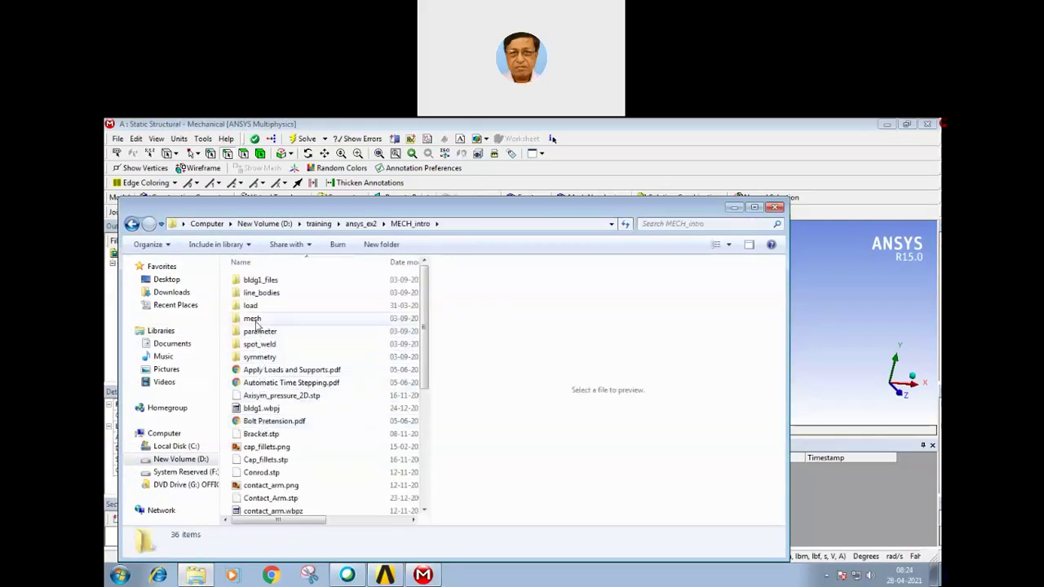
{"action": "double_click", "coordinate": [255, 320]}
{"action": "left_click_drag", "start_coordinate": [426, 316], "coordinate": [411, 379]}
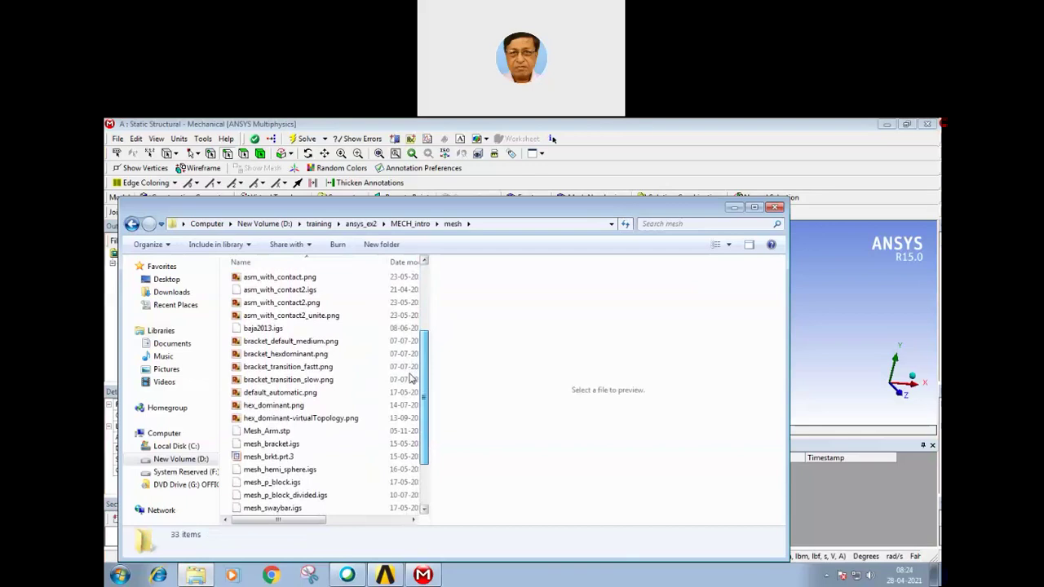
{"action": "left_click_drag", "start_coordinate": [411, 379], "coordinate": [411, 398]}
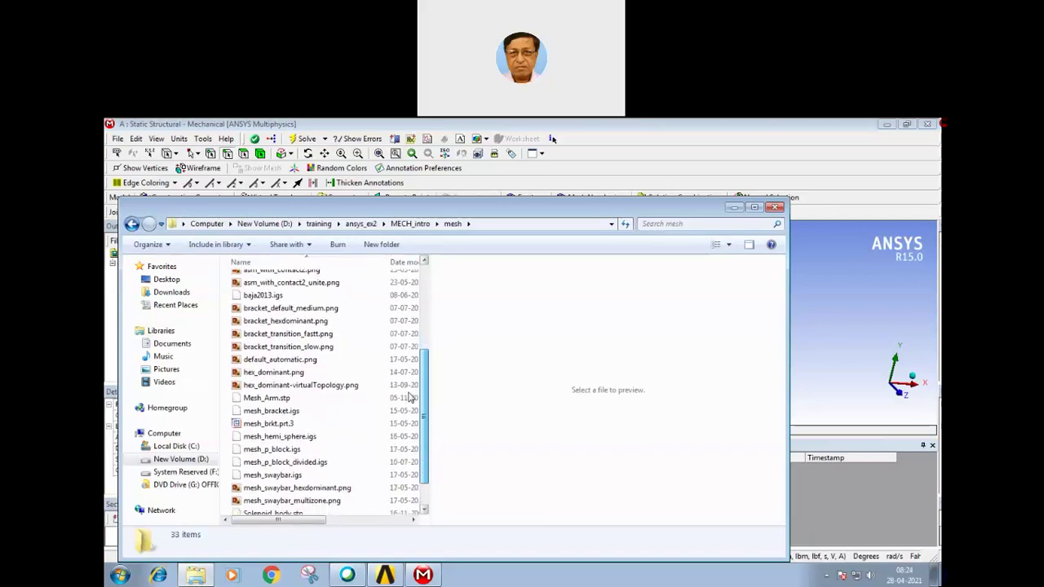
{"action": "left_click_drag", "start_coordinate": [411, 397], "coordinate": [411, 410]}
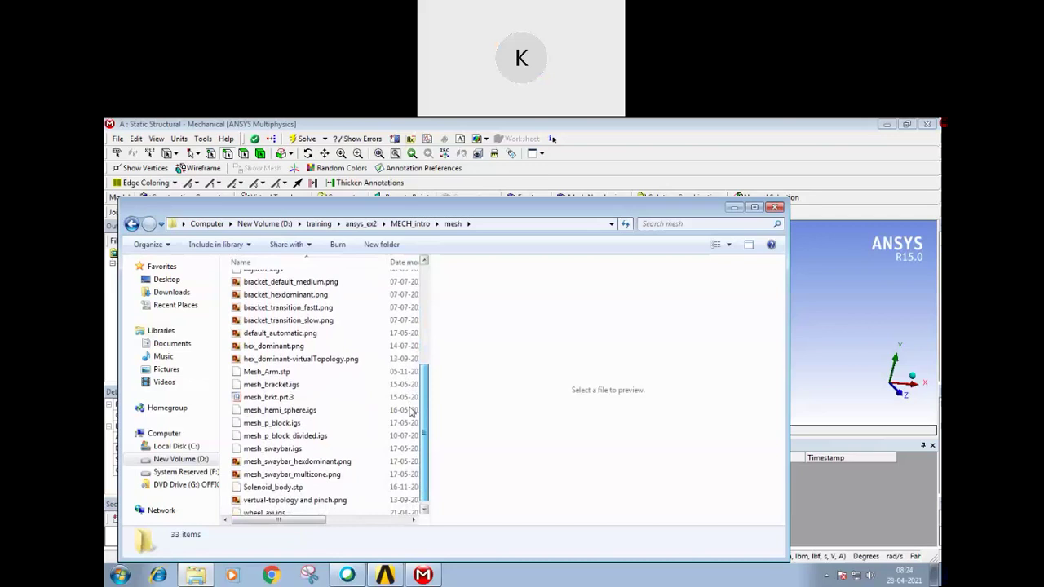
{"action": "left_click_drag", "start_coordinate": [411, 410], "coordinate": [411, 418]}
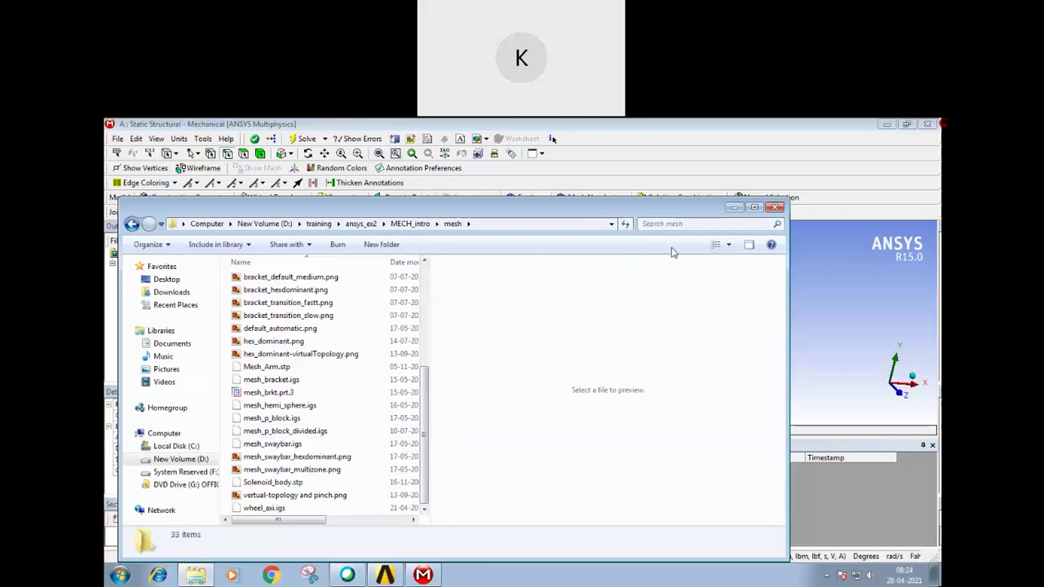
{"action": "left_click_drag", "start_coordinate": [677, 219], "coordinate": [670, 264]}
- Close Explorer and choose mesh_p_block_divided.igs as the replacement geometry in Workbench
{"action": "left_click", "coordinate": [757, 259]}
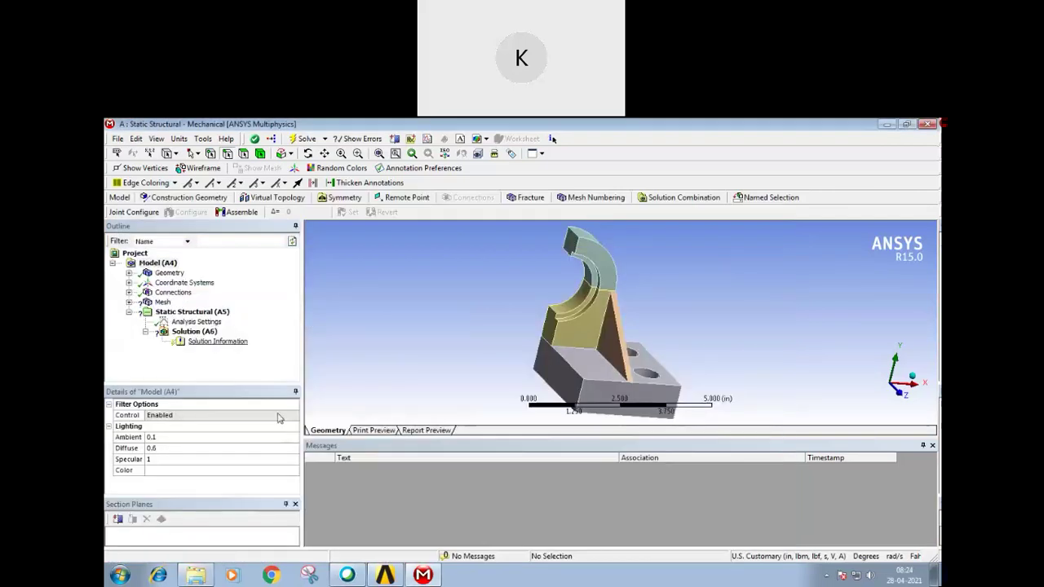
{"action": "left_click", "coordinate": [385, 575]}
{"action": "left_click", "coordinate": [329, 259]}
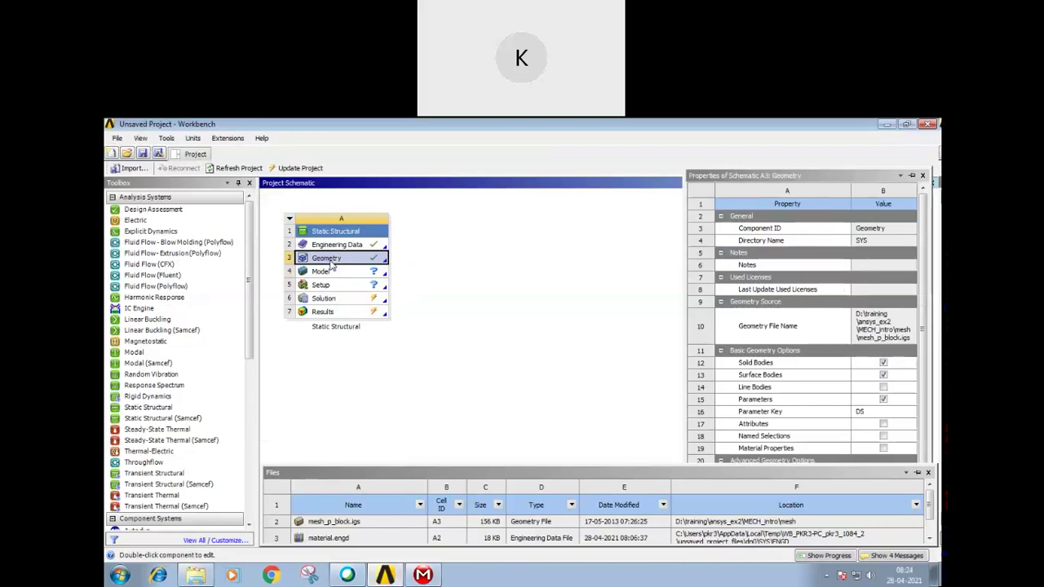
{"action": "right_click", "coordinate": [330, 261]}
{"action": "mouse_move", "coordinate": [378, 282]}
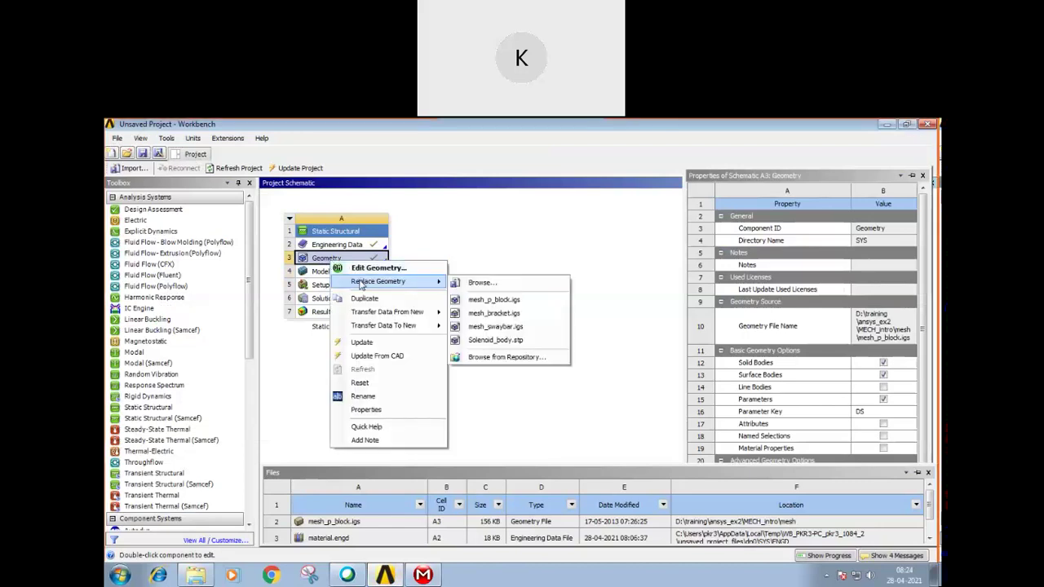
{"action": "left_click", "coordinate": [477, 282]}
{"action": "left_click_drag", "start_coordinate": [517, 249], "coordinate": [516, 323]}
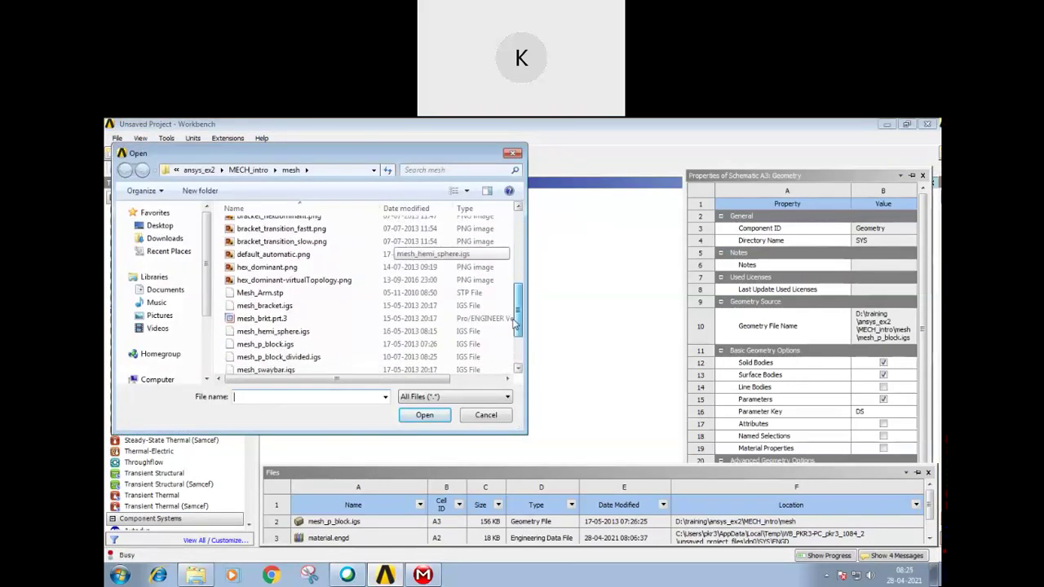
{"action": "left_click", "coordinate": [310, 359]}
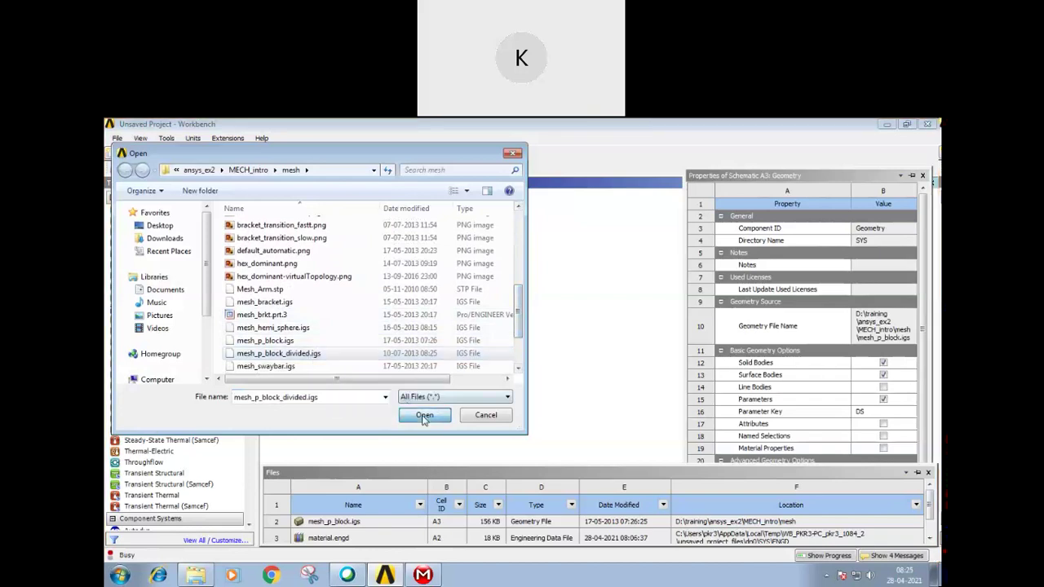
{"action": "left_click", "coordinate": [423, 415]}
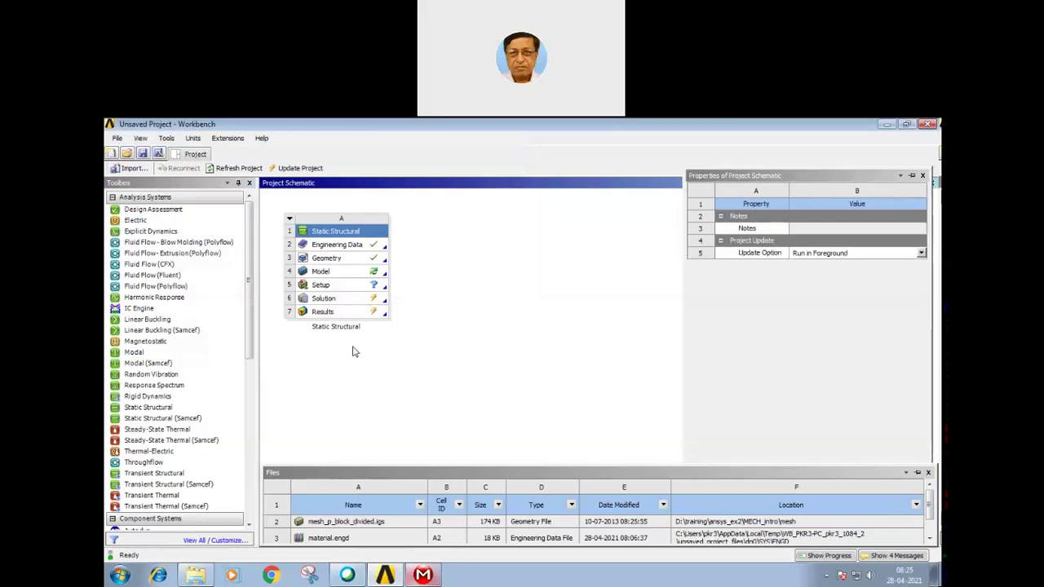
- Update the project with the divided geometry, inspect the half bracket, then select Workbench's Geometry cell
{"action": "left_click", "coordinate": [294, 168]}
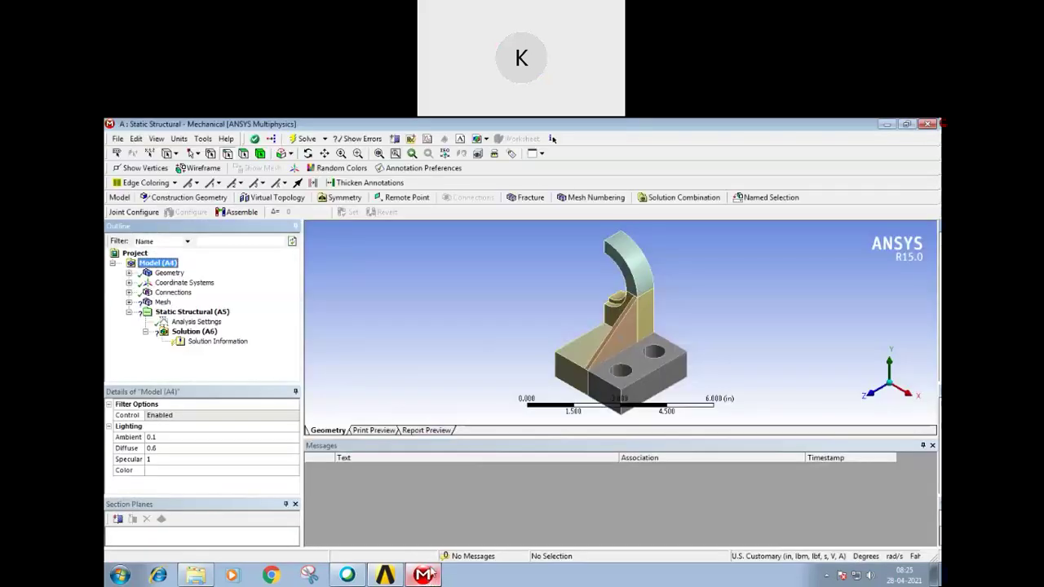
{"action": "mouse_move", "coordinate": [511, 350]}
{"action": "left_mouse_down"}
{"action": "mouse_move", "coordinate": [523, 345]}
{"action": "mouse_move", "coordinate": [490, 349]}
{"action": "mouse_move", "coordinate": [566, 342]}
{"action": "mouse_move", "coordinate": [607, 319]}
{"action": "left_mouse_up"}
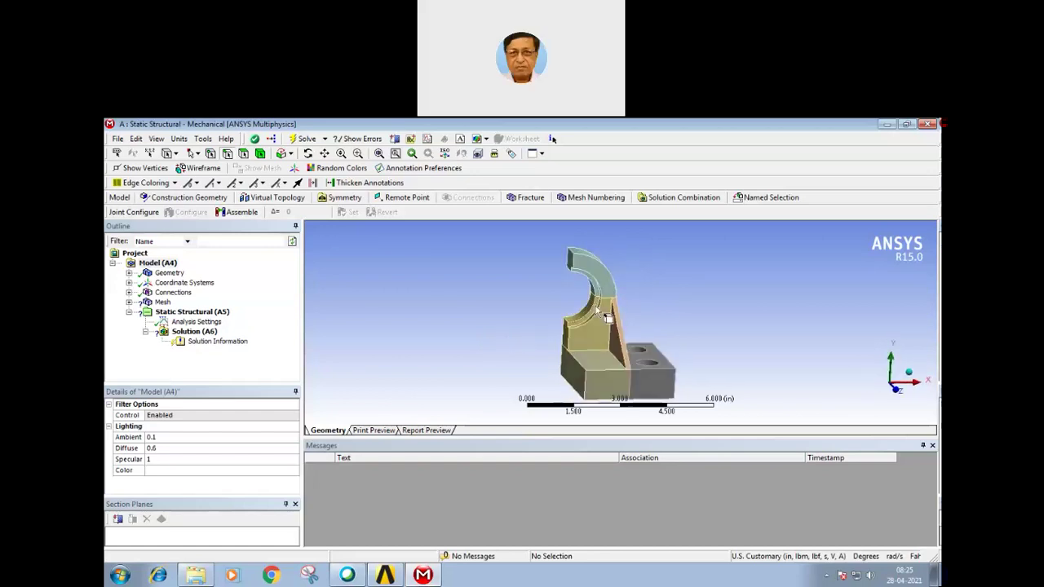
{"action": "mouse_move", "coordinate": [603, 367]}
{"action": "left_mouse_down"}
{"action": "mouse_move", "coordinate": [544, 374]}
{"action": "mouse_move", "coordinate": [555, 368]}
{"action": "mouse_move", "coordinate": [567, 284]}
{"action": "left_mouse_up"}
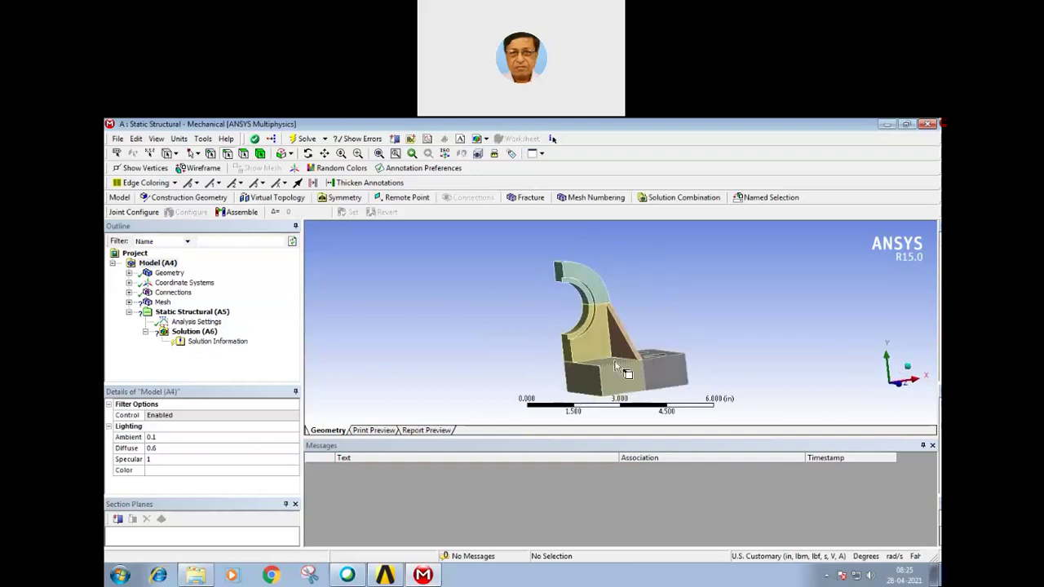
{"action": "mouse_move", "coordinate": [506, 376]}
{"action": "left_mouse_down"}
{"action": "mouse_move", "coordinate": [501, 361]}
{"action": "mouse_move", "coordinate": [539, 303]}
{"action": "left_mouse_up"}
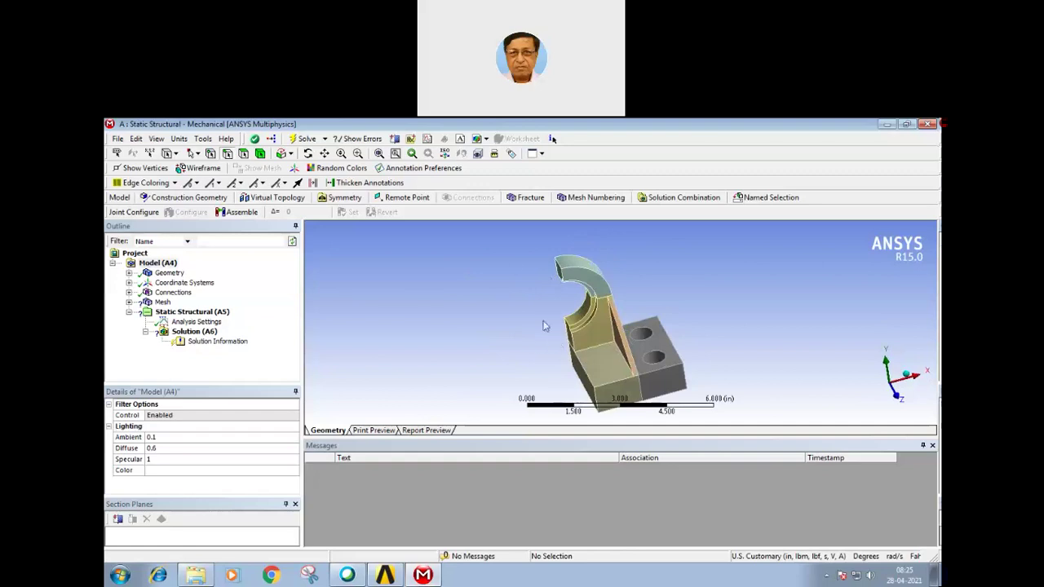
{"action": "mouse_move", "coordinate": [500, 361]}
{"action": "left_mouse_down"}
{"action": "mouse_move", "coordinate": [590, 331]}
{"action": "mouse_move", "coordinate": [515, 371]}
{"action": "mouse_move", "coordinate": [538, 351]}
{"action": "mouse_move", "coordinate": [561, 376]}
{"action": "mouse_move", "coordinate": [561, 359]}
{"action": "mouse_move", "coordinate": [551, 365]}
{"action": "left_mouse_up"}
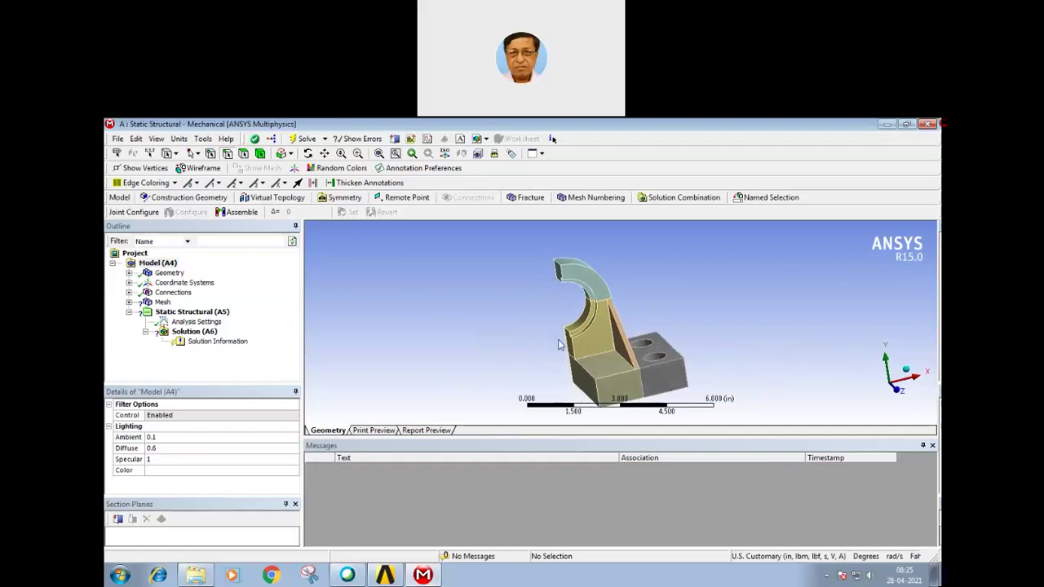
{"action": "mouse_move", "coordinate": [551, 333]}
{"action": "left_mouse_down"}
{"action": "mouse_move", "coordinate": [542, 327]}
{"action": "mouse_move", "coordinate": [544, 352]}
{"action": "mouse_move", "coordinate": [562, 342]}
{"action": "left_mouse_up"}
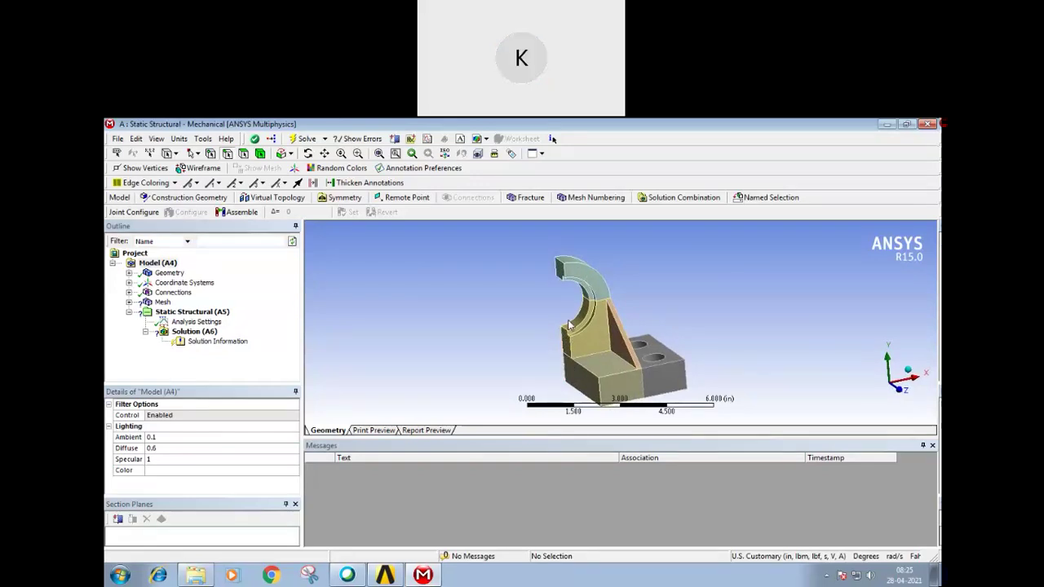
{"action": "left_click_drag", "start_coordinate": [570, 326], "coordinate": [571, 332]}
{"action": "left_click", "coordinate": [385, 574]}
{"action": "left_click", "coordinate": [338, 260]}
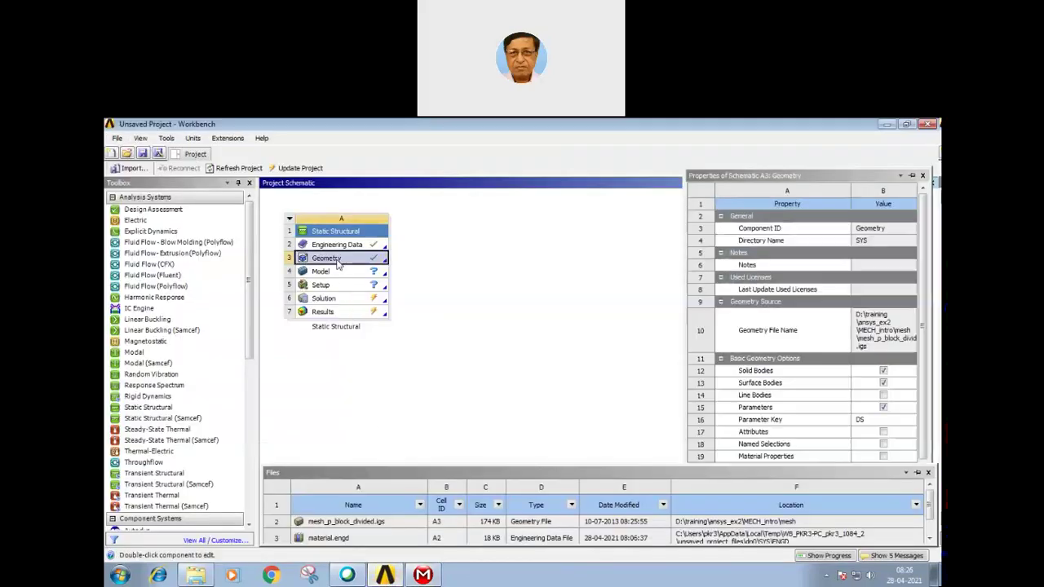
- Generate mesh_p_block_divided.igs in DesignModeler, showing the pillow block as 5 parts, 5 bodies
{"action": "double_click", "coordinate": [338, 261]}
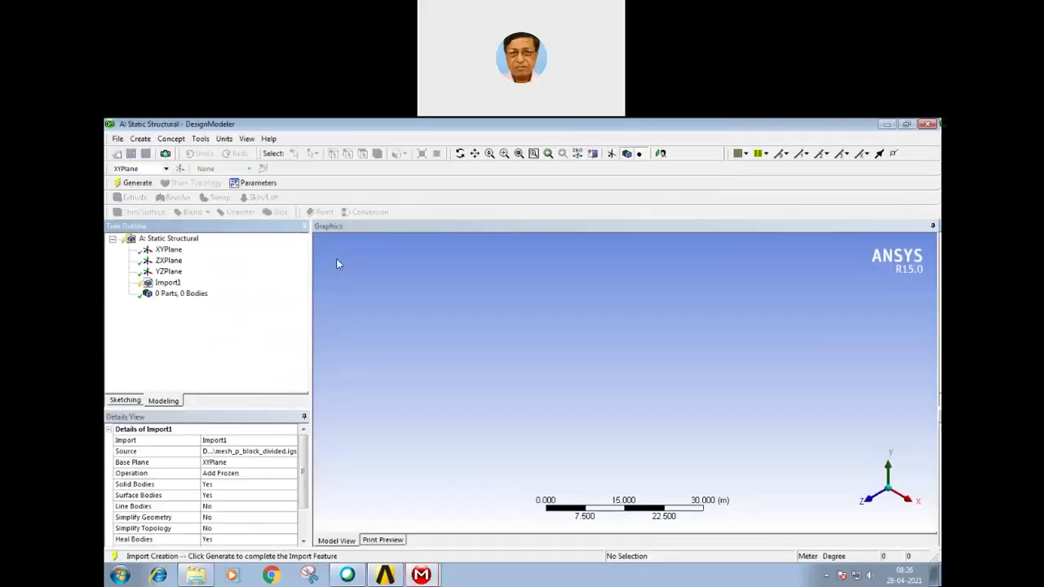
{"action": "left_click", "coordinate": [137, 183]}
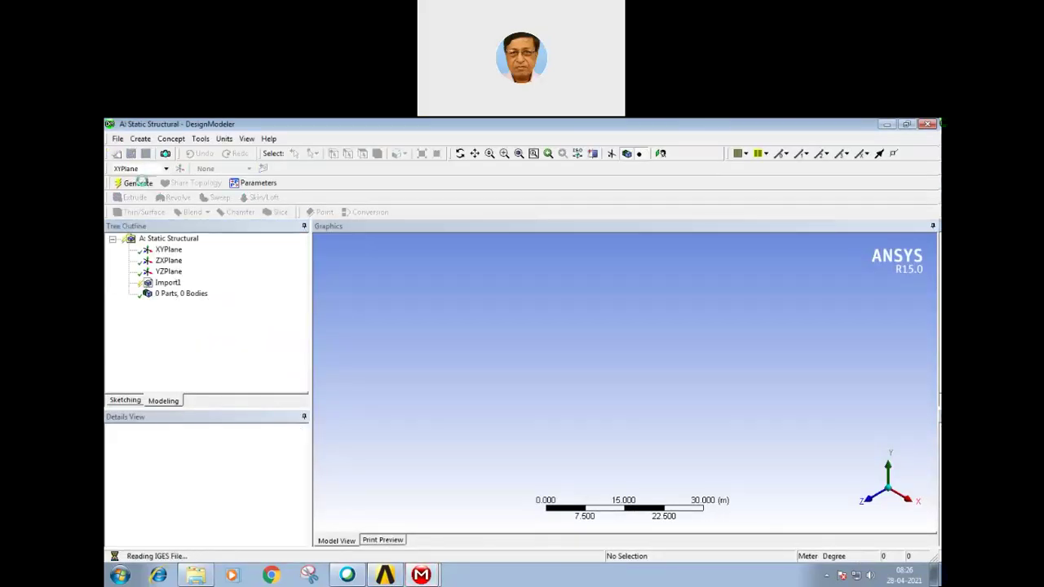
{"action": "middle_click_drag", "start_coordinate": [451, 328], "coordinate": [600, 369]}
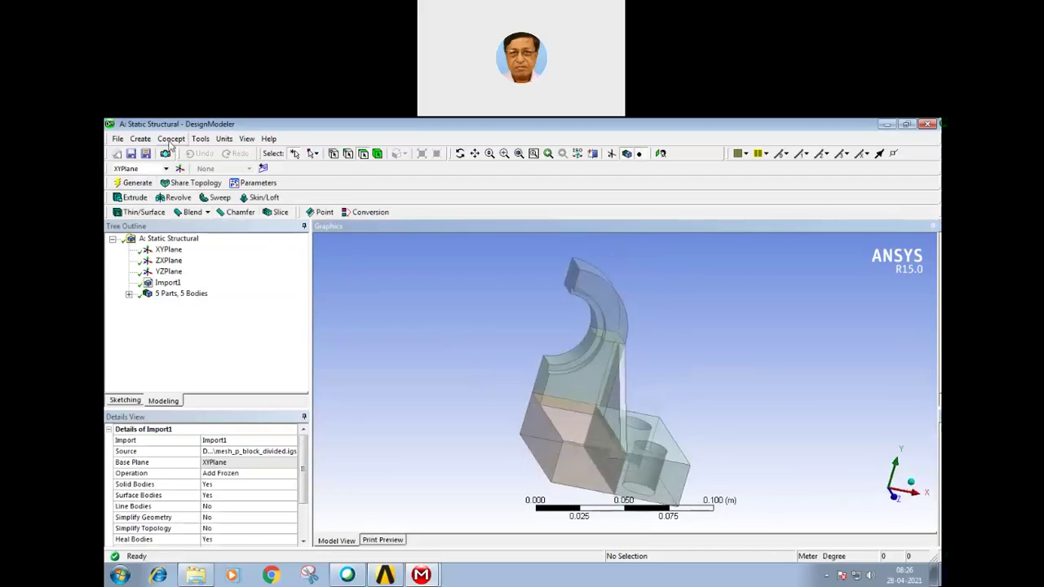
{"action": "left_click", "coordinate": [142, 139]}
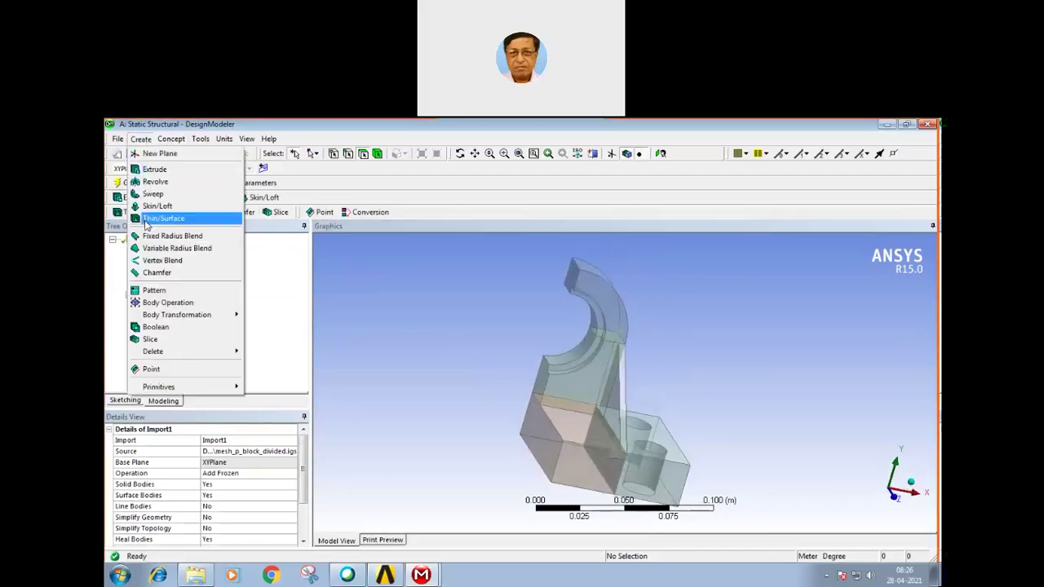
- Unite the upper and lower curved bodies with a first Boolean and generate it
{"action": "left_click", "coordinate": [151, 333]}
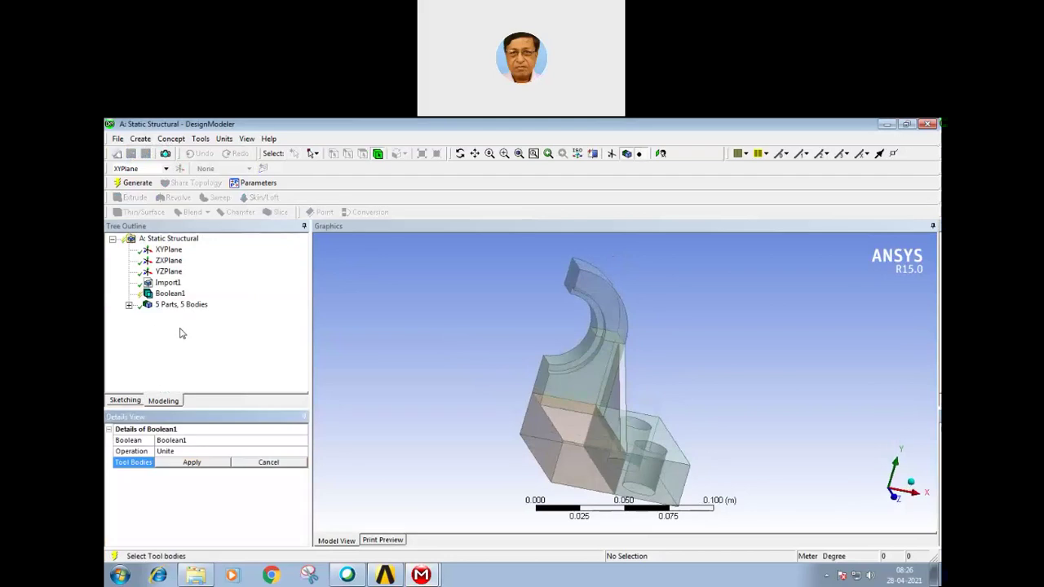
{"action": "left_click", "coordinate": [611, 320]}
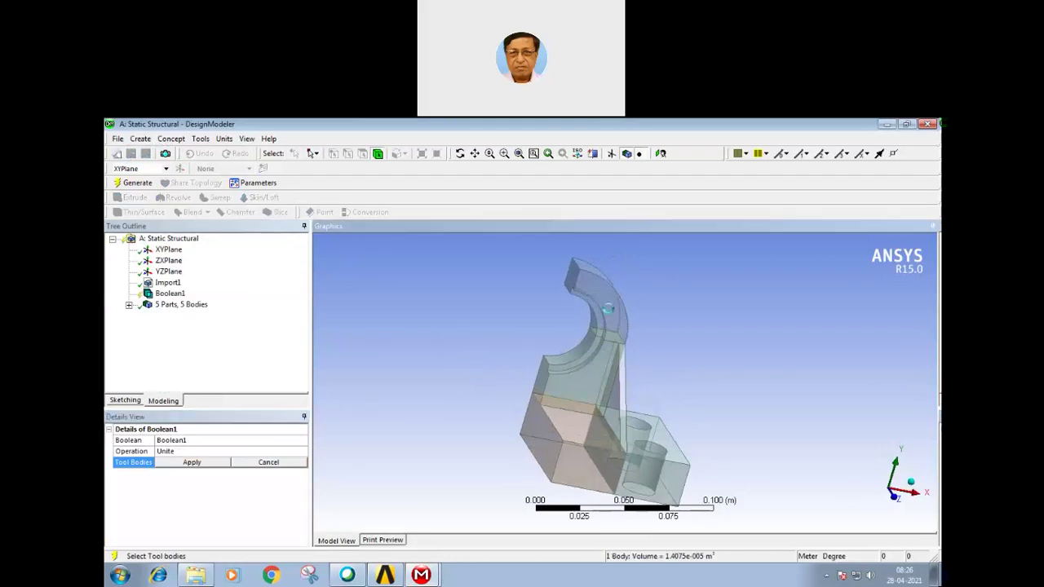
{"action": "left_click", "coordinate": [591, 393], "text": "ctrl"}
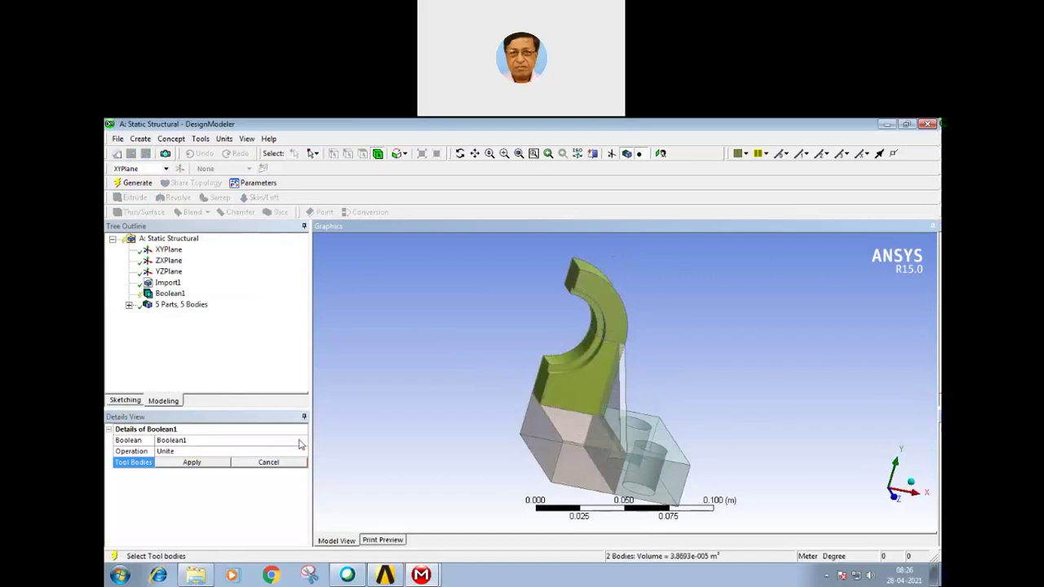
{"action": "left_click", "coordinate": [204, 463]}
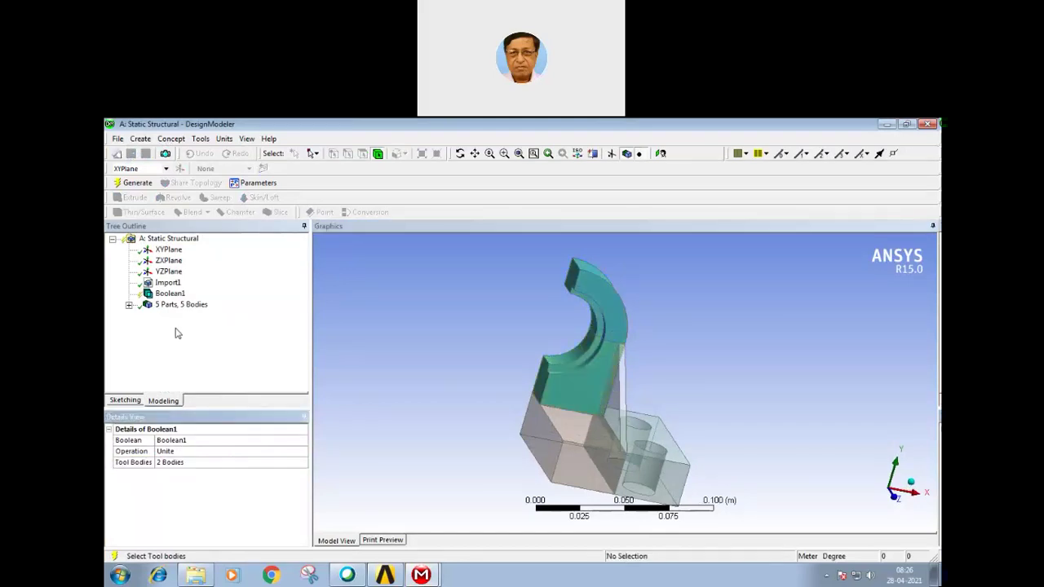
{"action": "left_click", "coordinate": [135, 182]}
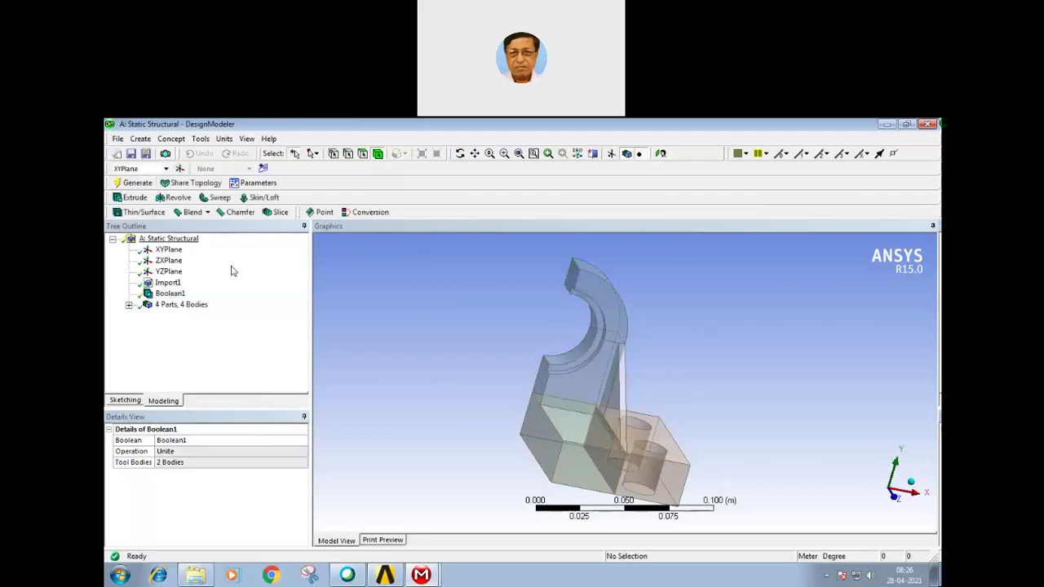
{"action": "middle_click_drag", "start_coordinate": [384, 351], "coordinate": [373, 358]}
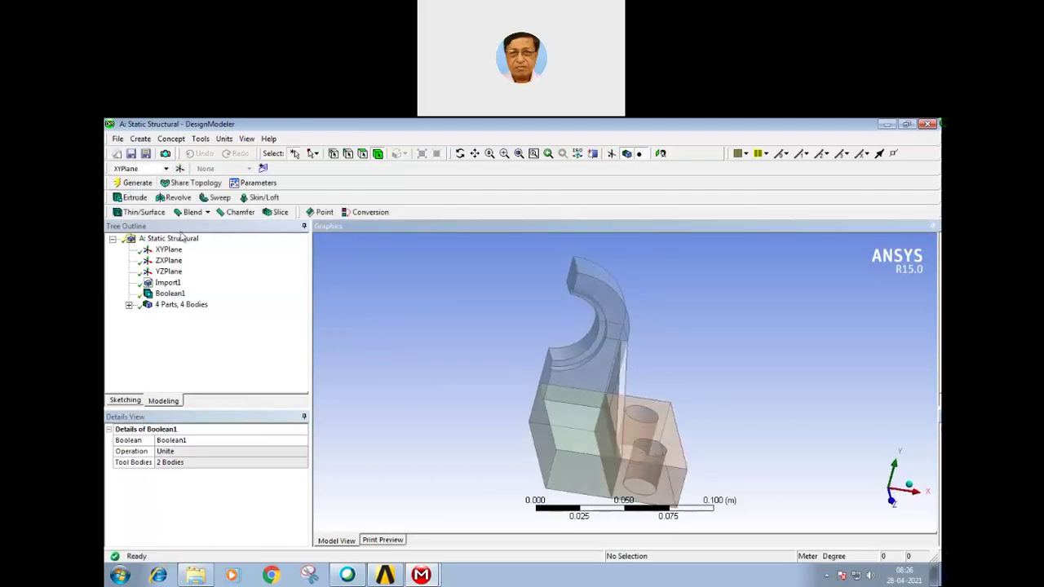
- Unite the curved upper body with the lower-left box body as Boolean2
{"action": "left_click", "coordinate": [142, 140]}
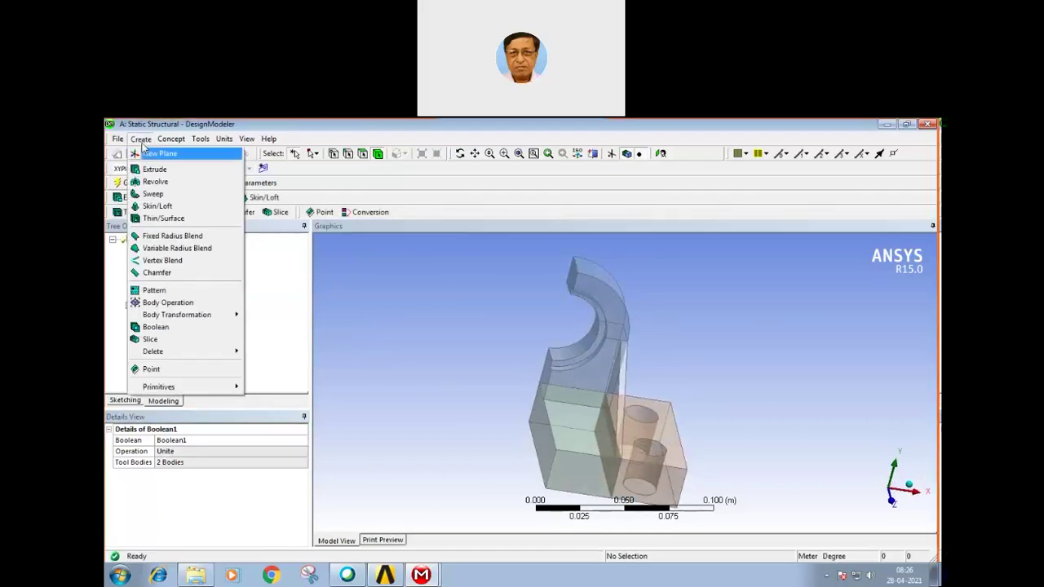
{"action": "left_click", "coordinate": [155, 327]}
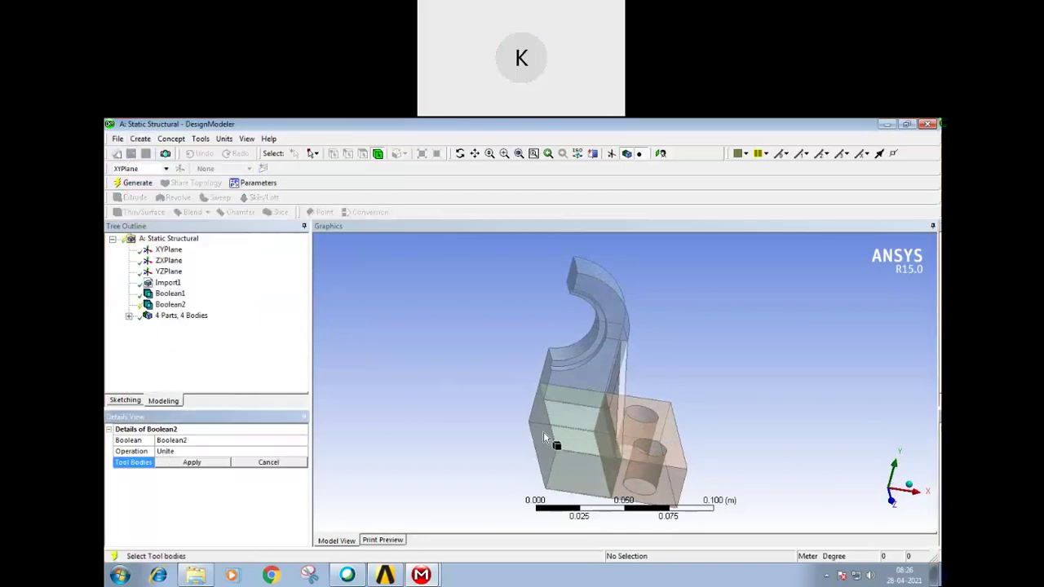
{"action": "left_click", "coordinate": [586, 369]}
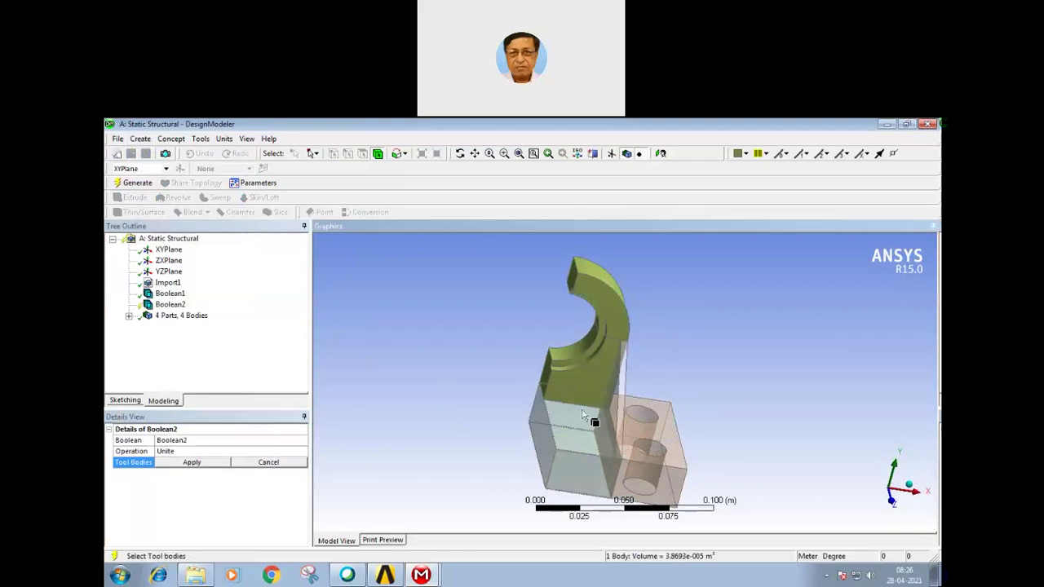
{"action": "left_click", "coordinate": [586, 436], "text": "ctrl"}
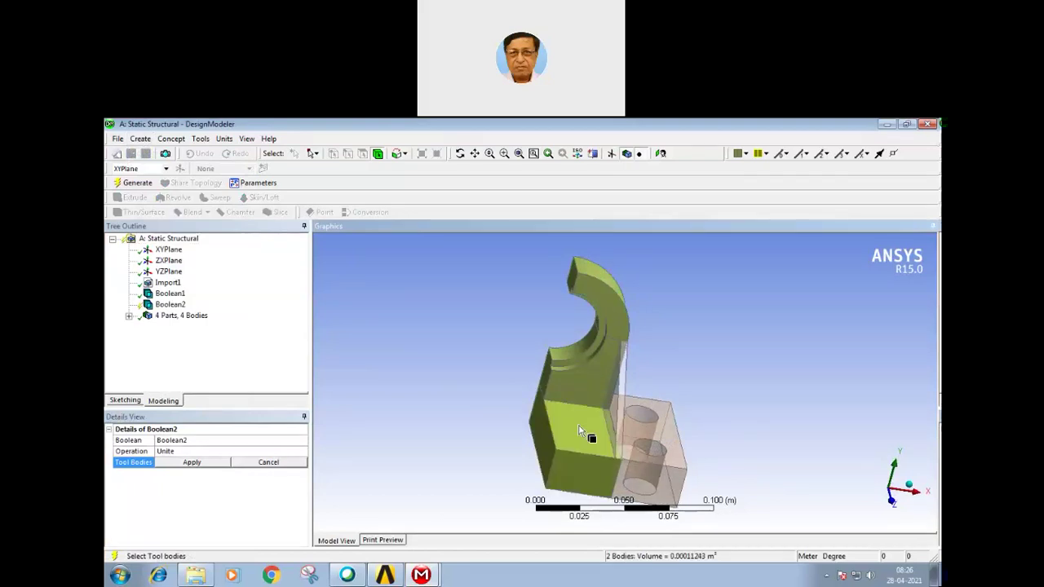
{"action": "left_click", "coordinate": [209, 464]}
{"action": "left_click", "coordinate": [135, 184]}
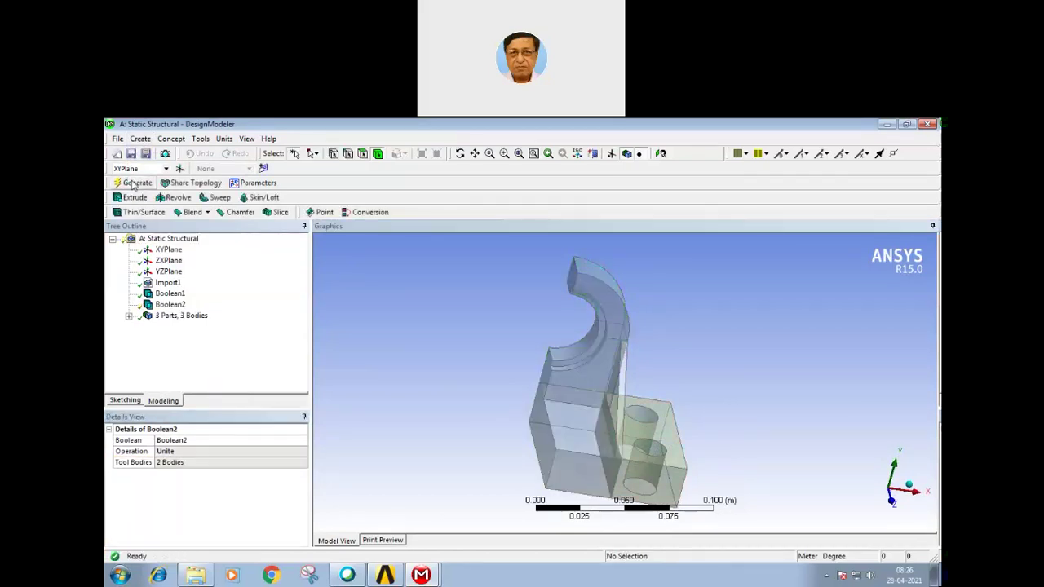
{"action": "mouse_move", "coordinate": [437, 358]}
{"action": "middle_mouse_down"}
{"action": "mouse_move", "coordinate": [387, 342]}
{"action": "mouse_move", "coordinate": [375, 351]}
{"action": "middle_mouse_up"}
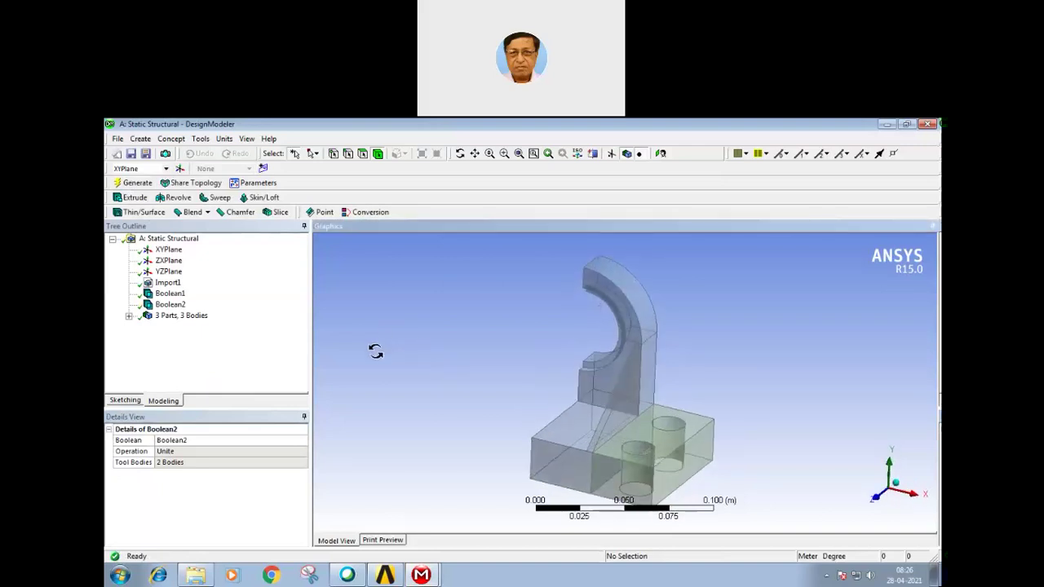
- Unite the merged upper body with the base block with holes as Boolean3
{"action": "left_click", "coordinate": [139, 140]}
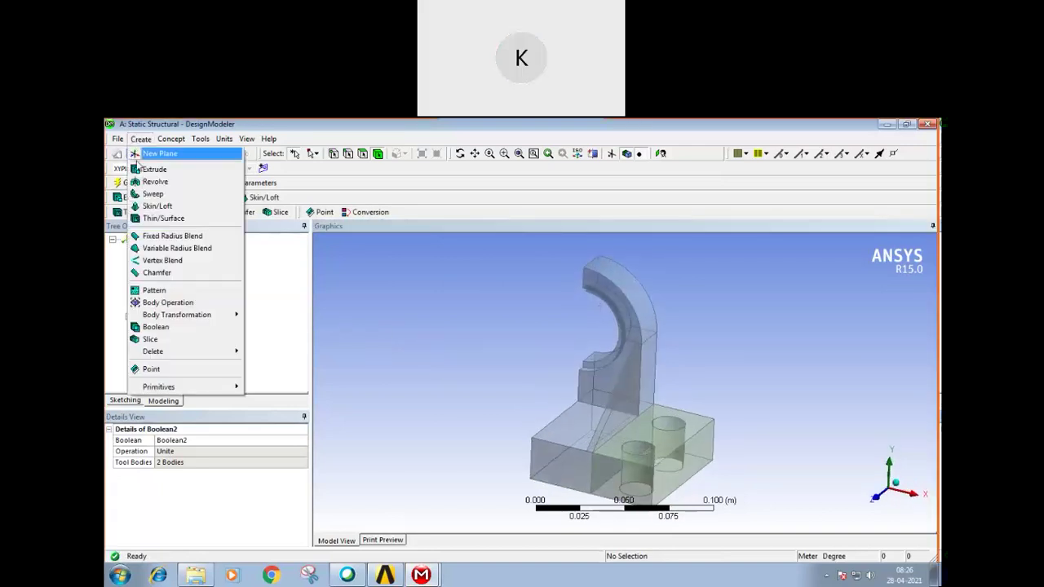
{"action": "left_click", "coordinate": [155, 327]}
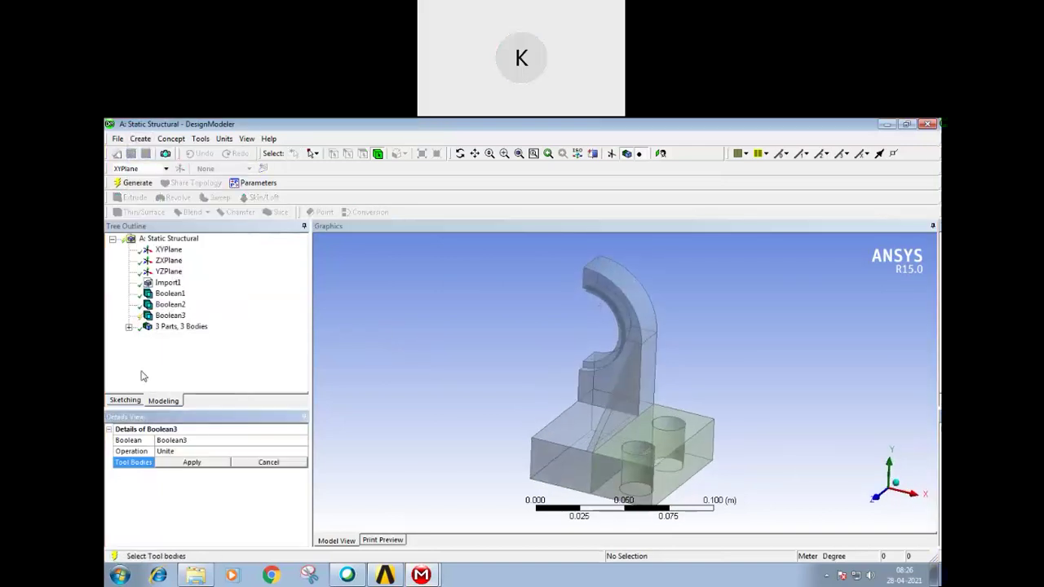
{"action": "left_click", "coordinate": [609, 377]}
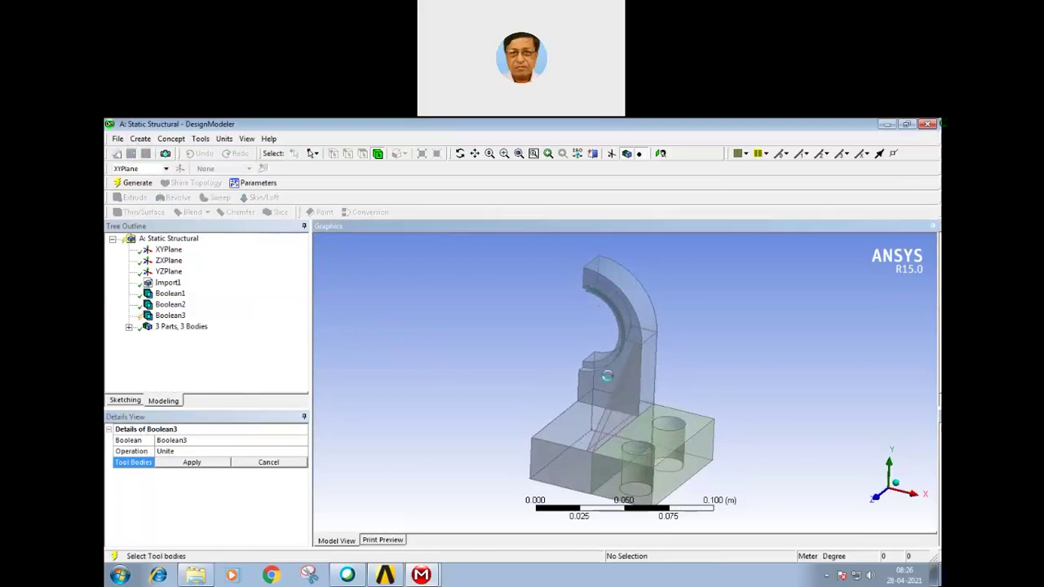
{"action": "left_click", "coordinate": [666, 422], "text": "ctrl"}
{"action": "left_click", "coordinate": [216, 462]}
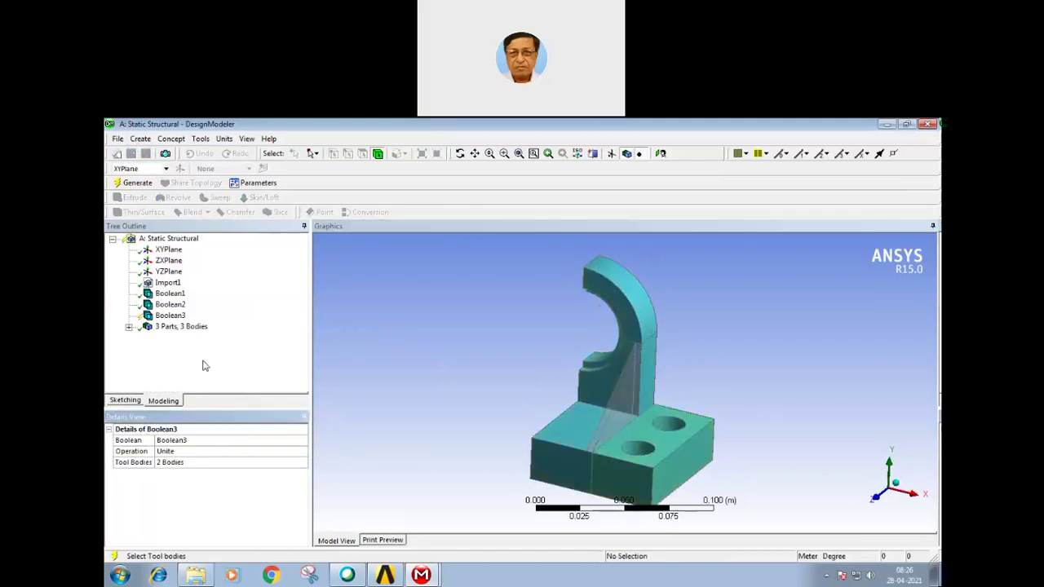
{"action": "left_click", "coordinate": [136, 182]}
- Inspect the two FACE bodies: a thin 5-face rib and a 26-face main body
{"action": "mouse_move", "coordinate": [450, 340]}
{"action": "middle_mouse_down"}
{"action": "mouse_move", "coordinate": [541, 361]}
{"action": "mouse_move", "coordinate": [489, 360]}
{"action": "middle_mouse_up"}
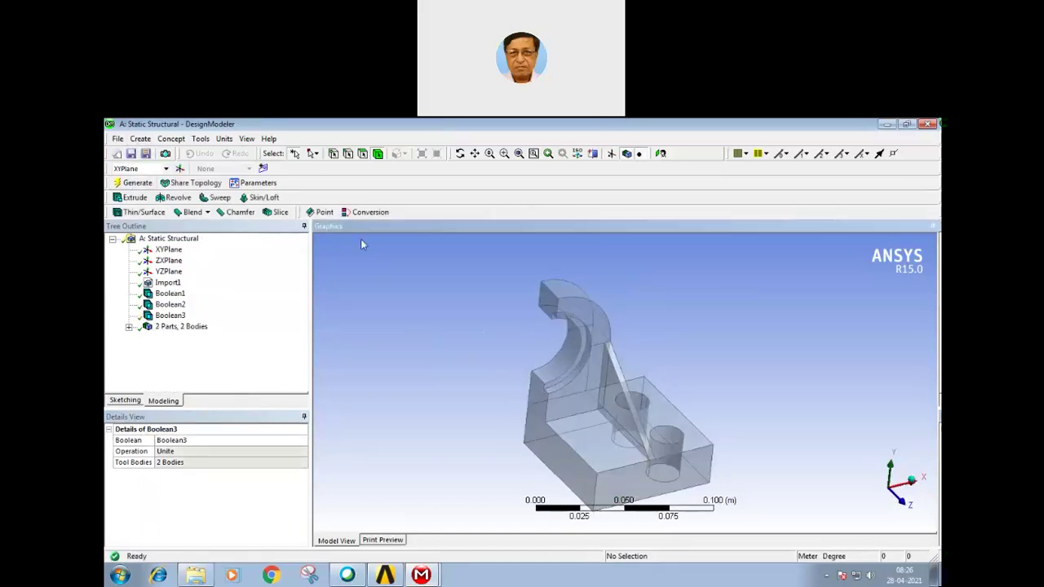
{"action": "left_click", "coordinate": [129, 326]}
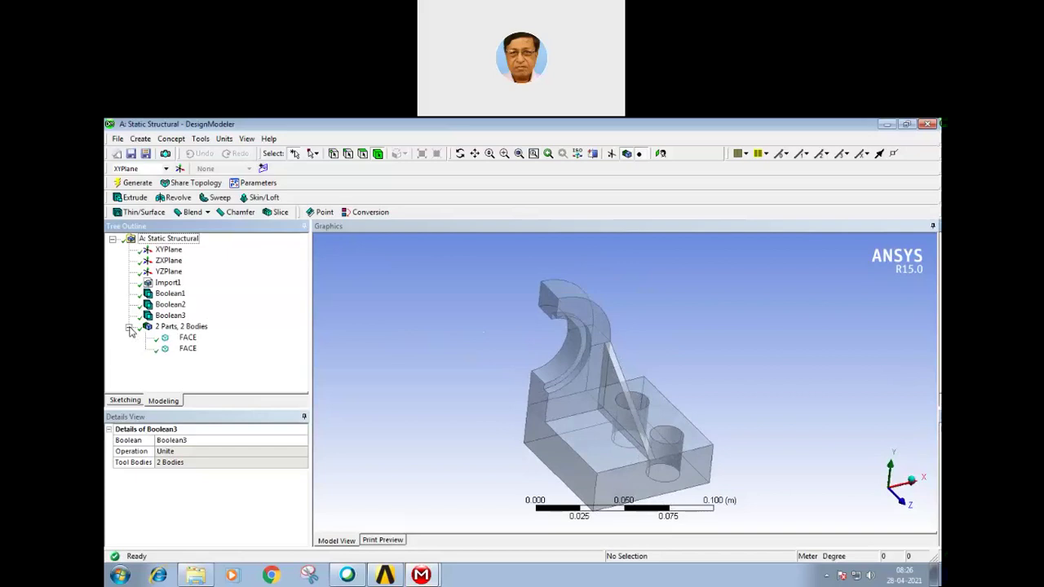
{"action": "left_click", "coordinate": [182, 338]}
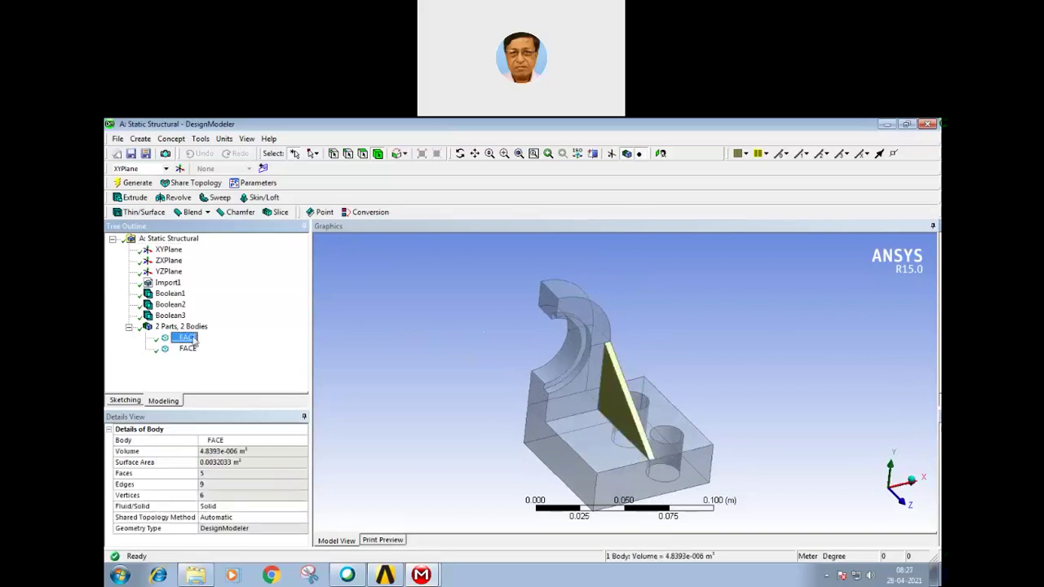
{"action": "middle_click_drag", "start_coordinate": [498, 381], "coordinate": [493, 380]}
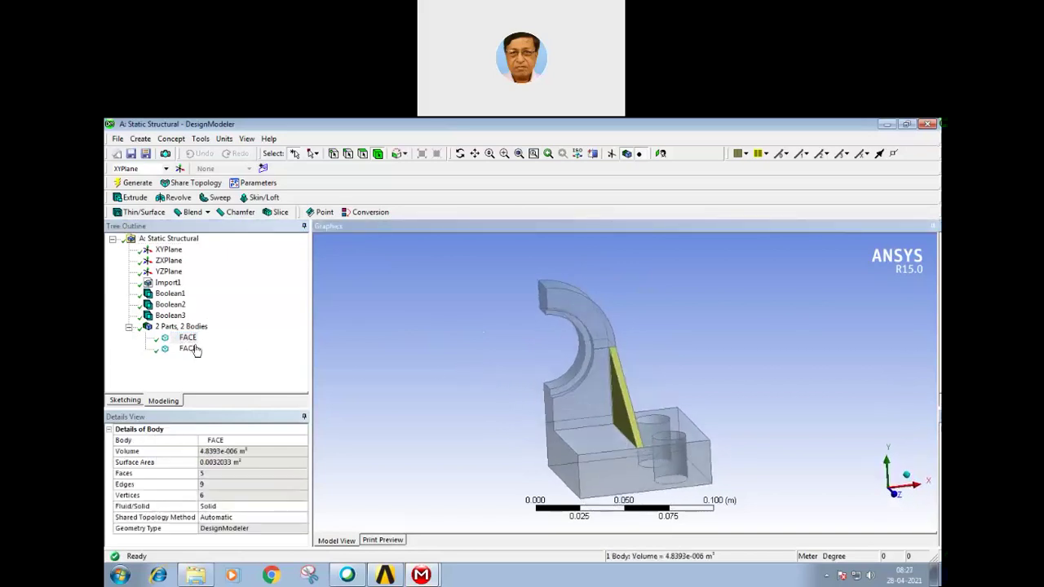
{"action": "left_click", "coordinate": [189, 349]}
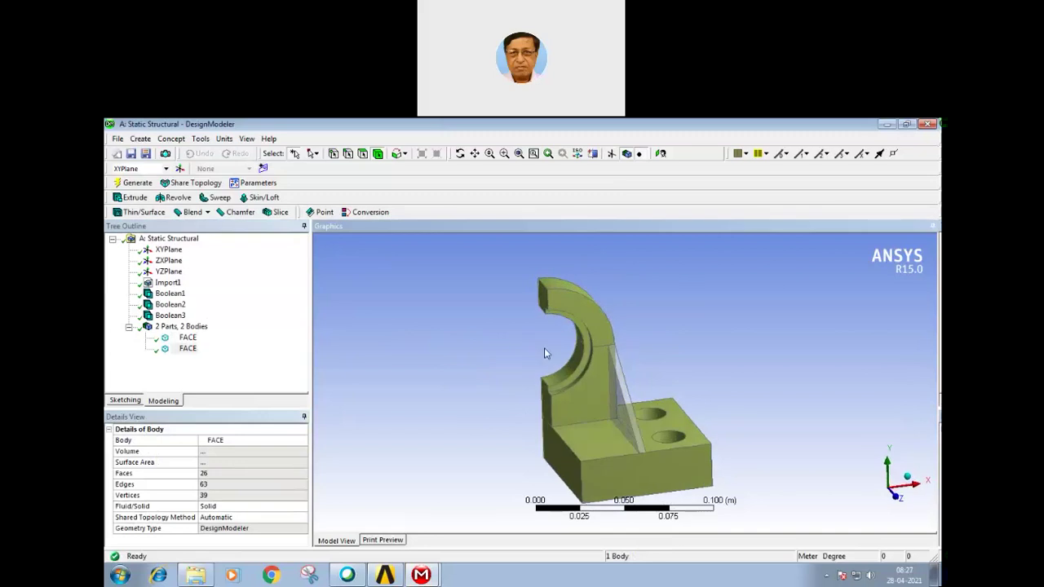
{"action": "middle_click_drag", "start_coordinate": [501, 356], "coordinate": [508, 345]}
{"action": "left_click", "coordinate": [141, 138]}
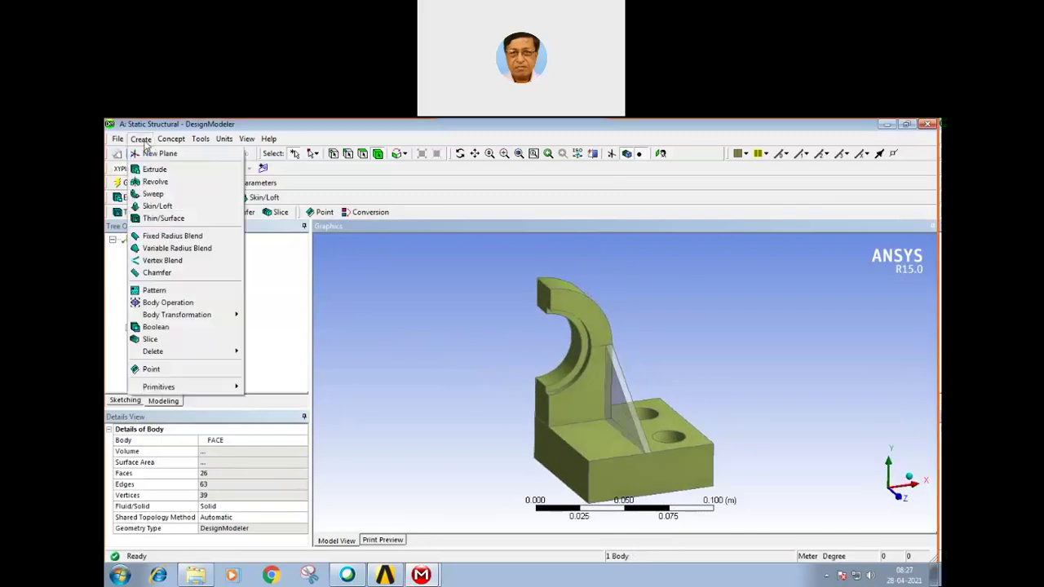
- Unite the rib and the main body as Boolean4, leaving 1 part, 1 body
{"action": "left_click", "coordinate": [156, 326]}
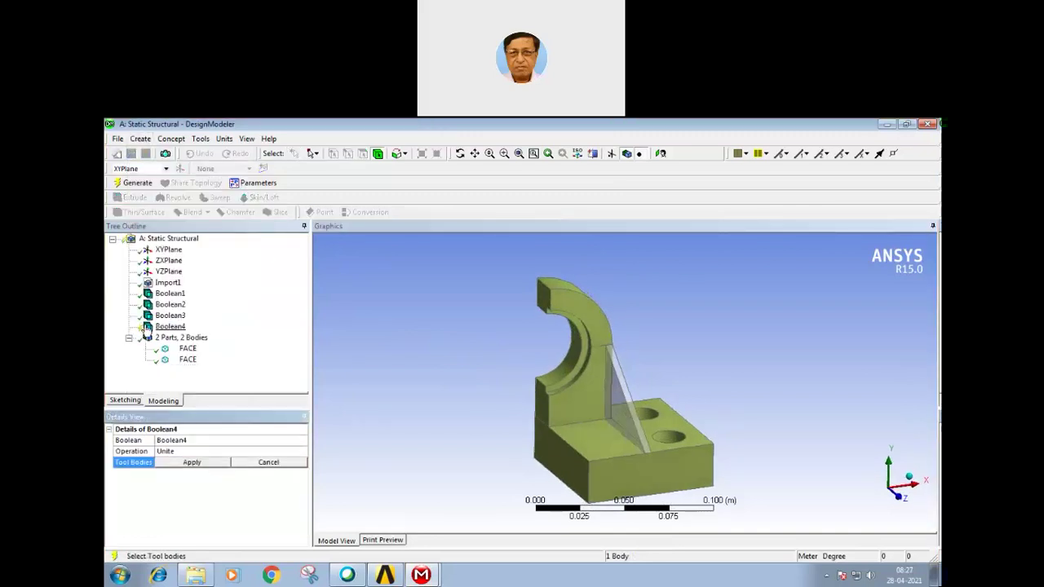
{"action": "left_click", "coordinate": [620, 396]}
{"action": "left_click", "coordinate": [580, 395], "text": "ctrl"}
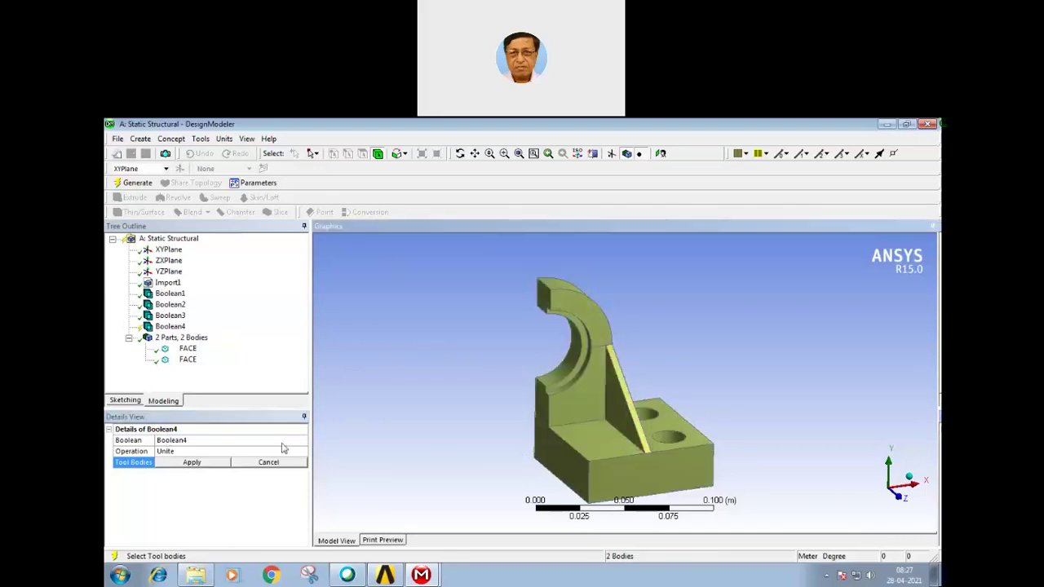
{"action": "left_click", "coordinate": [188, 463]}
{"action": "left_click", "coordinate": [134, 183]}
{"action": "mouse_move", "coordinate": [448, 288]}
{"action": "middle_mouse_down"}
{"action": "mouse_move", "coordinate": [369, 278]}
{"action": "mouse_move", "coordinate": [337, 296]}
{"action": "mouse_move", "coordinate": [522, 381]}
{"action": "middle_mouse_up"}
{"action": "mouse_move", "coordinate": [616, 357]}
{"action": "middle_mouse_down"}
{"action": "mouse_move", "coordinate": [553, 368]}
{"action": "mouse_move", "coordinate": [677, 368]}
{"action": "mouse_move", "coordinate": [683, 382]}
{"action": "middle_mouse_up"}
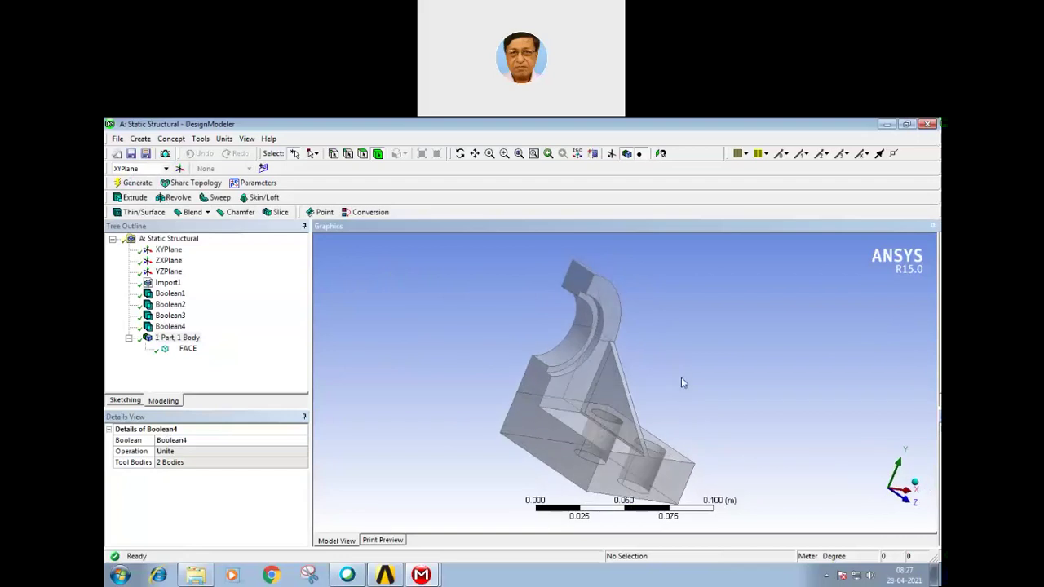
- Check the merged FACE body's details: 27 faces, 64 edges and 39 vertices
{"action": "mouse_move", "coordinate": [599, 368]}
{"action": "middle_mouse_down"}
{"action": "mouse_move", "coordinate": [470, 380]}
{"action": "mouse_move", "coordinate": [413, 334]}
{"action": "mouse_move", "coordinate": [398, 348]}
{"action": "middle_mouse_up"}
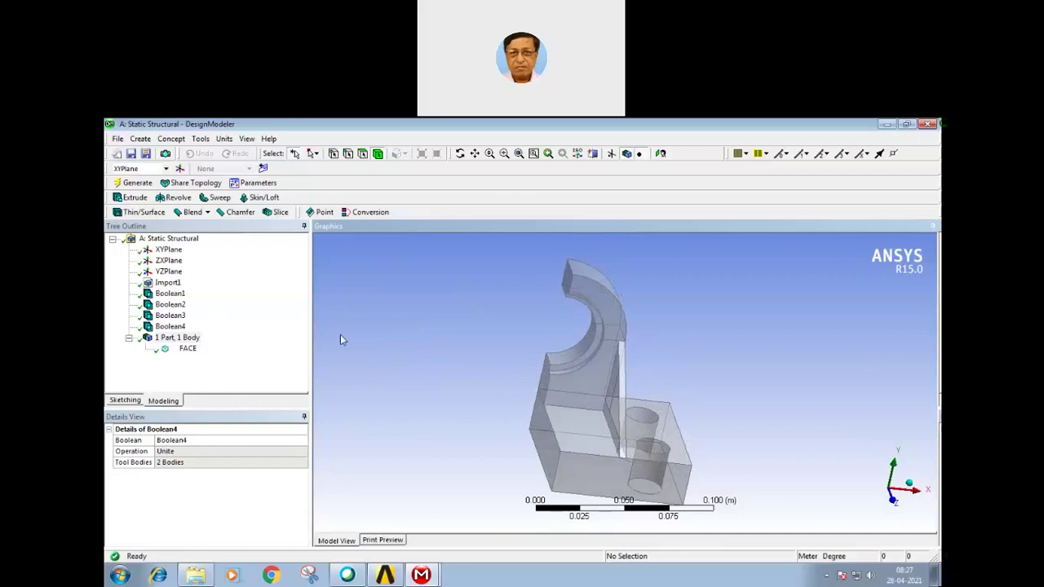
{"action": "left_click", "coordinate": [188, 349]}
{"action": "mouse_move", "coordinate": [411, 347]}
{"action": "middle_mouse_down"}
{"action": "mouse_move", "coordinate": [473, 350]}
{"action": "mouse_move", "coordinate": [410, 333]}
{"action": "middle_mouse_up"}
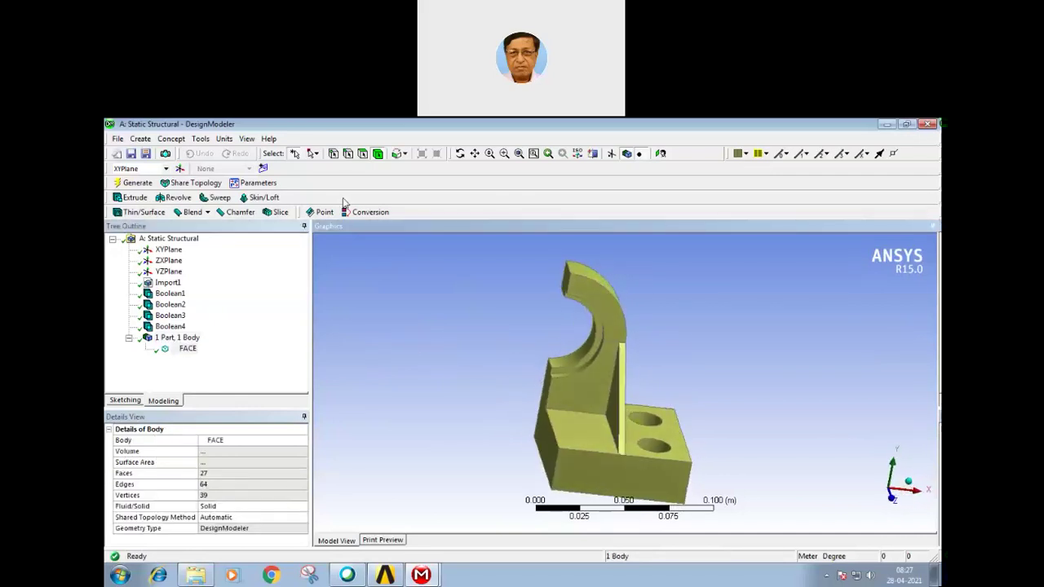
{"action": "left_click", "coordinate": [140, 141]}
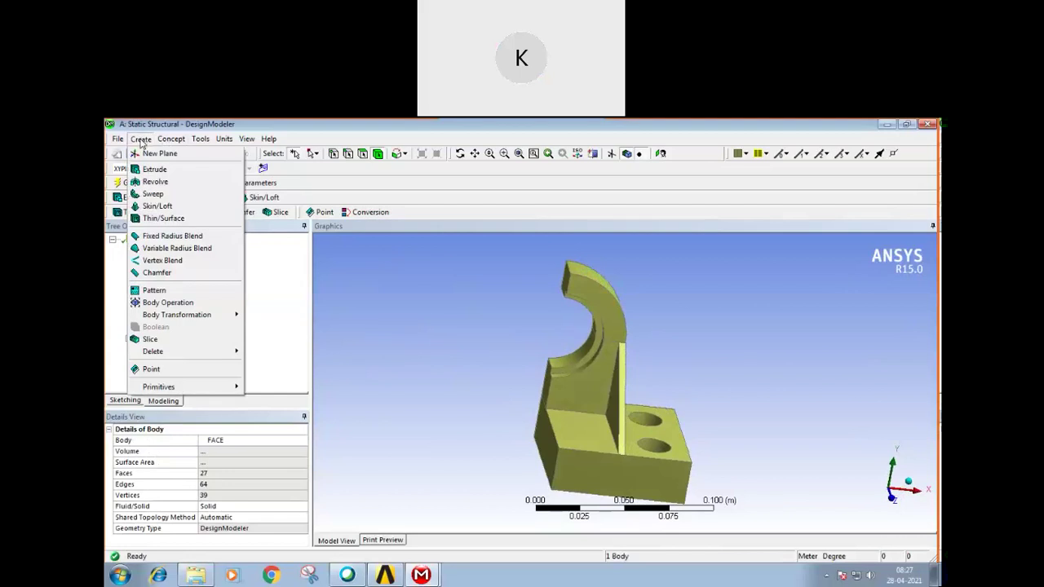
{"action": "mouse_move", "coordinate": [176, 315]}
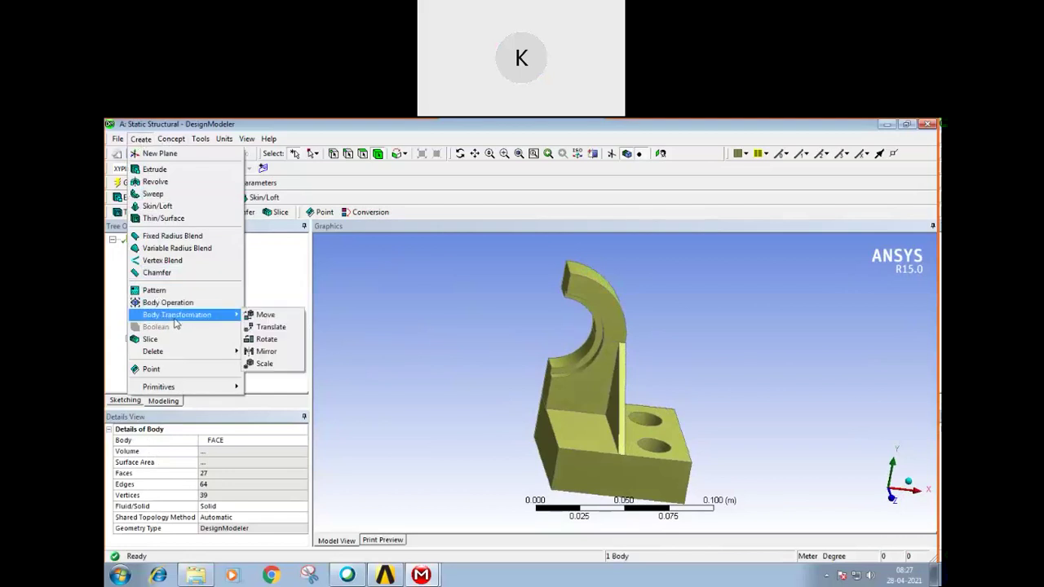
- Add a Mirror1 feature on the body, then delete it so the tree ends at Boolean4
{"action": "left_click", "coordinate": [266, 351]}
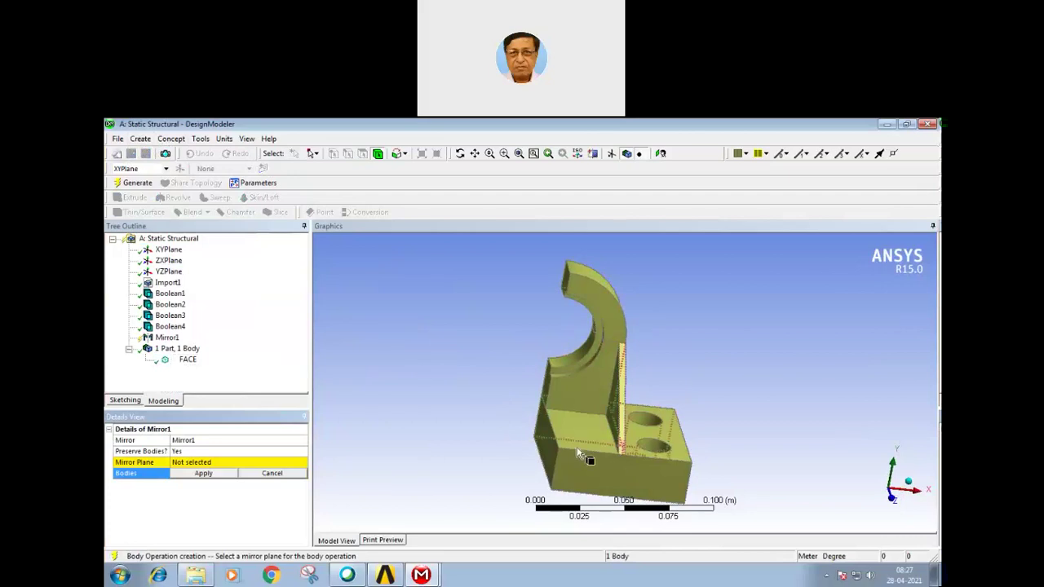
{"action": "middle_click_drag", "start_coordinate": [549, 439], "coordinate": [526, 423]}
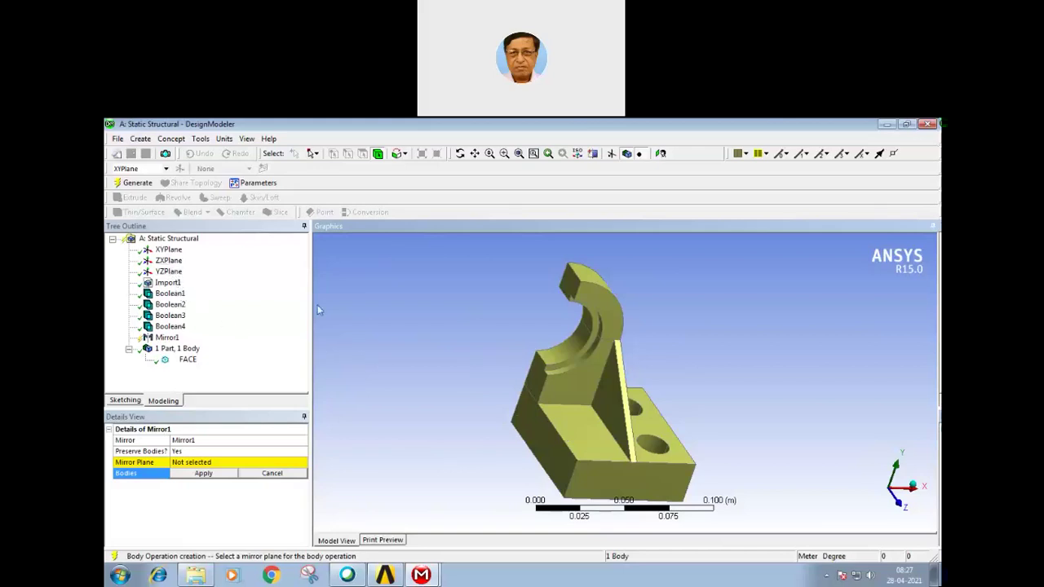
{"action": "left_click", "coordinate": [275, 479]}
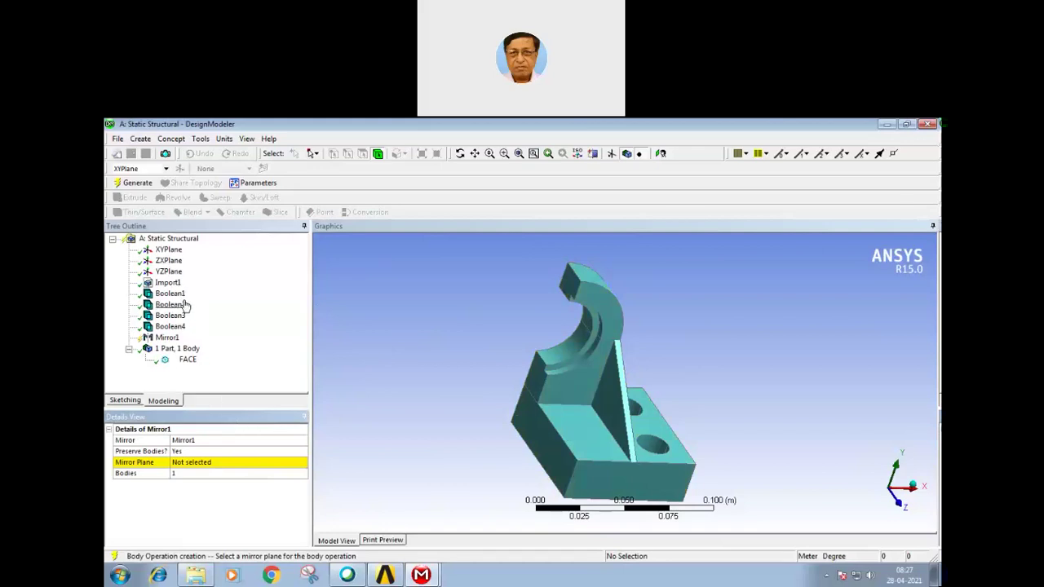
{"action": "left_click", "coordinate": [167, 338]}
{"action": "right_click", "coordinate": [167, 338]}
{"action": "left_click", "coordinate": [177, 346]}
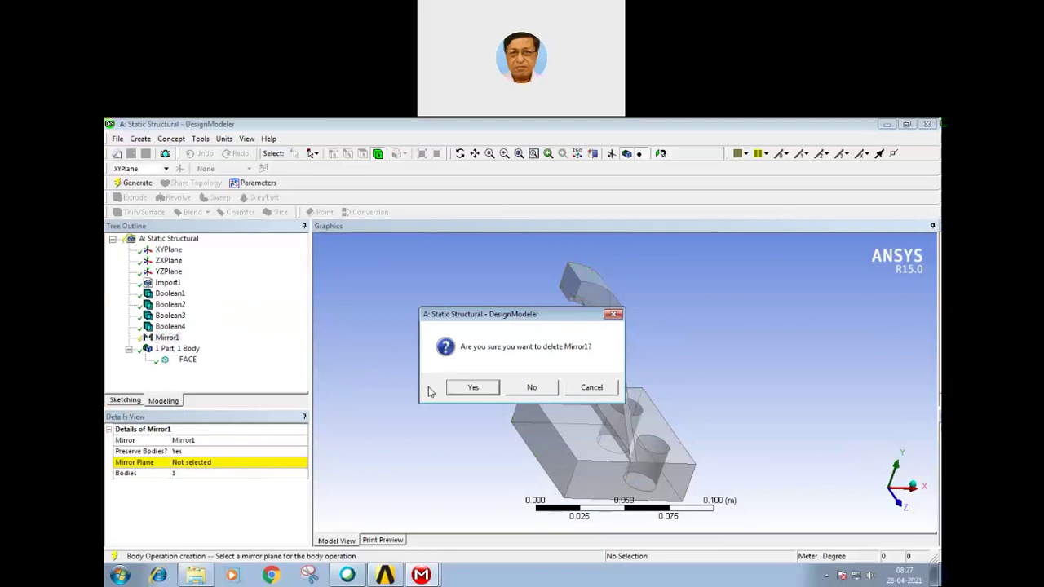
{"action": "left_click", "coordinate": [472, 389]}
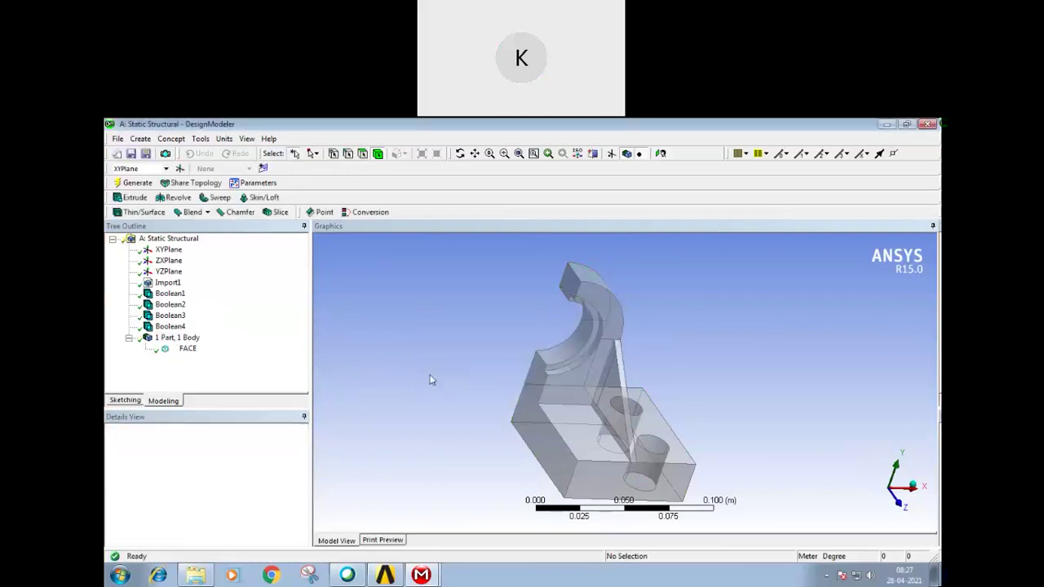
- Display the XYPlane and then the YZPlane against the part to see where it cuts
{"action": "left_click", "coordinate": [169, 251]}
{"action": "mouse_move", "coordinate": [459, 372]}
{"action": "middle_mouse_down"}
{"action": "mouse_move", "coordinate": [408, 356]}
{"action": "mouse_move", "coordinate": [431, 342]}
{"action": "mouse_move", "coordinate": [440, 355]}
{"action": "middle_mouse_up"}
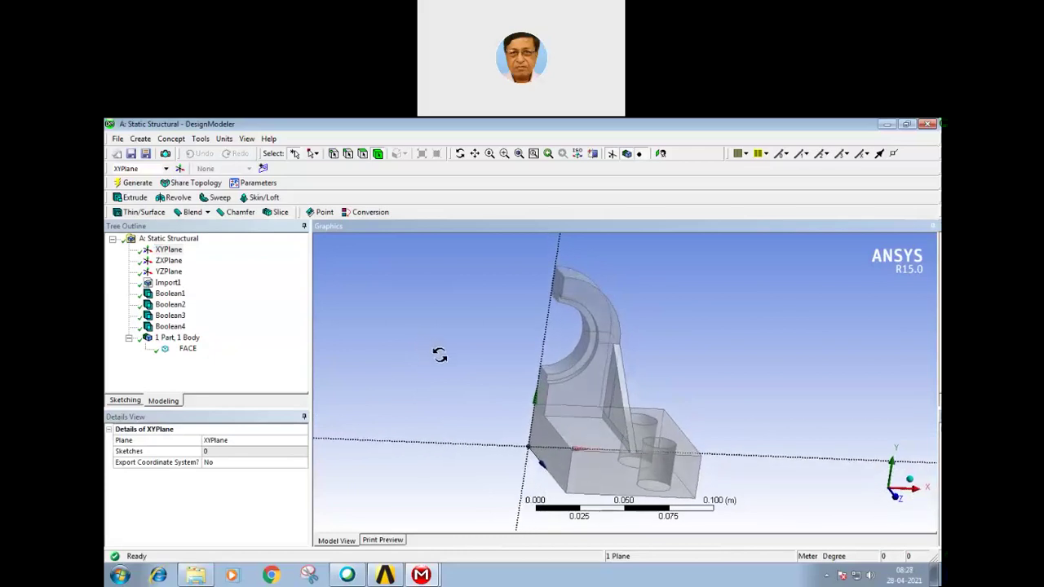
{"action": "left_click", "coordinate": [168, 273]}
{"action": "left_click", "coordinate": [378, 335]}
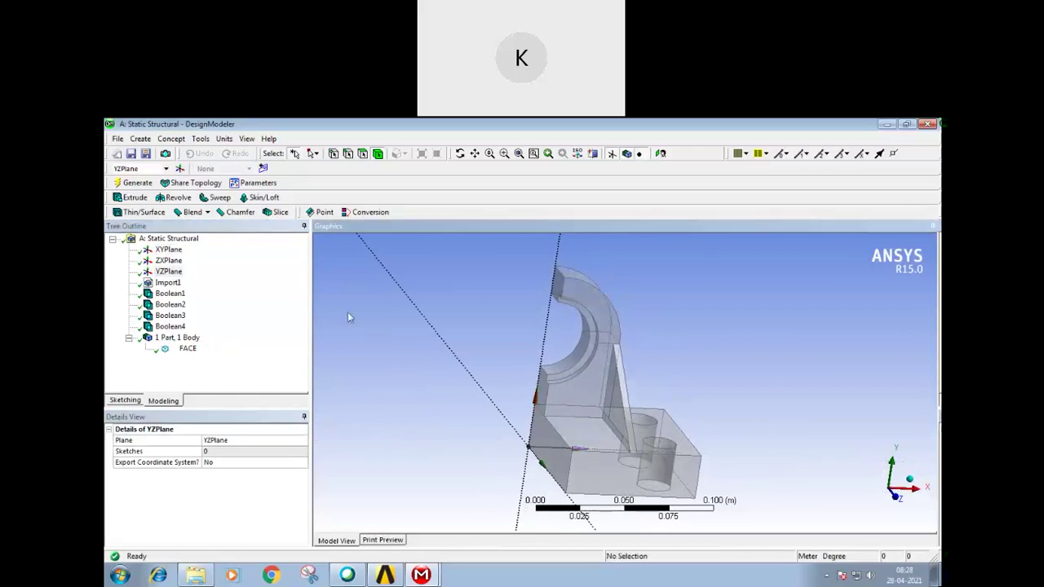
{"action": "left_click", "coordinate": [147, 144]}
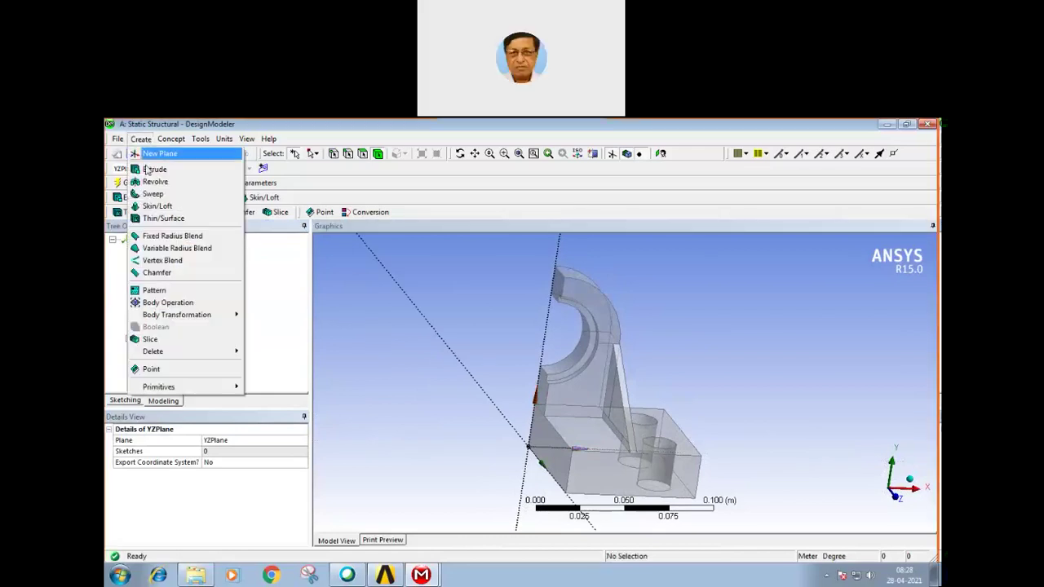
- Create a Mirror2 feature about the YZPlane and generate it
{"action": "mouse_move", "coordinate": [177, 315]}
{"action": "left_click", "coordinate": [265, 351]}
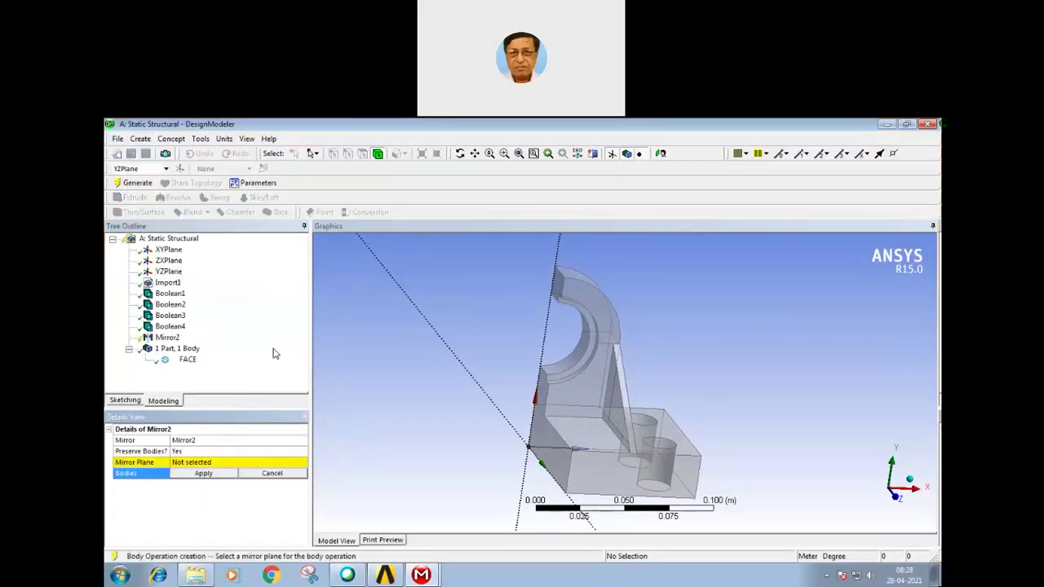
{"action": "left_click", "coordinate": [194, 463]}
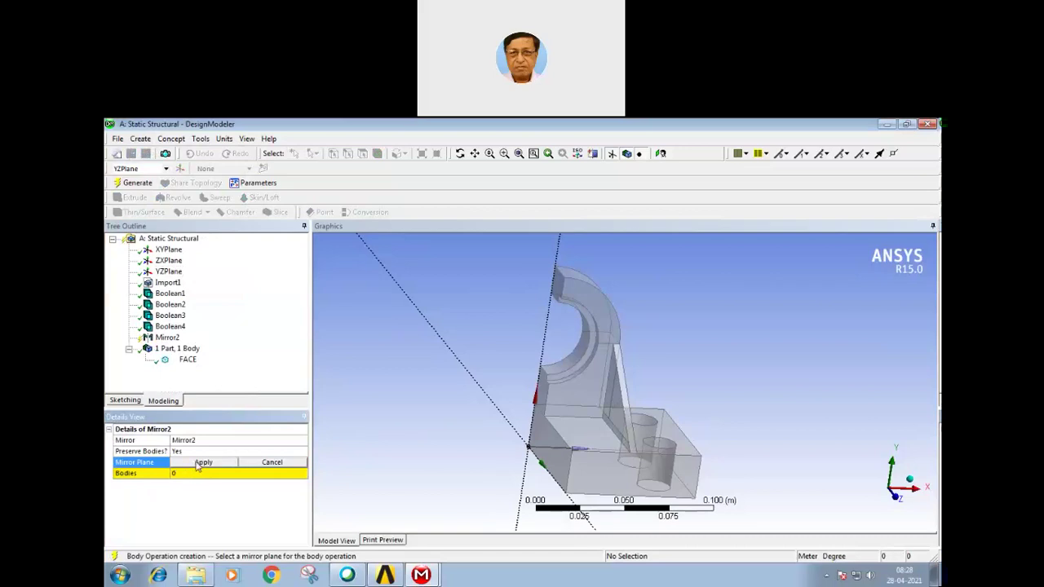
{"action": "left_click", "coordinate": [169, 271]}
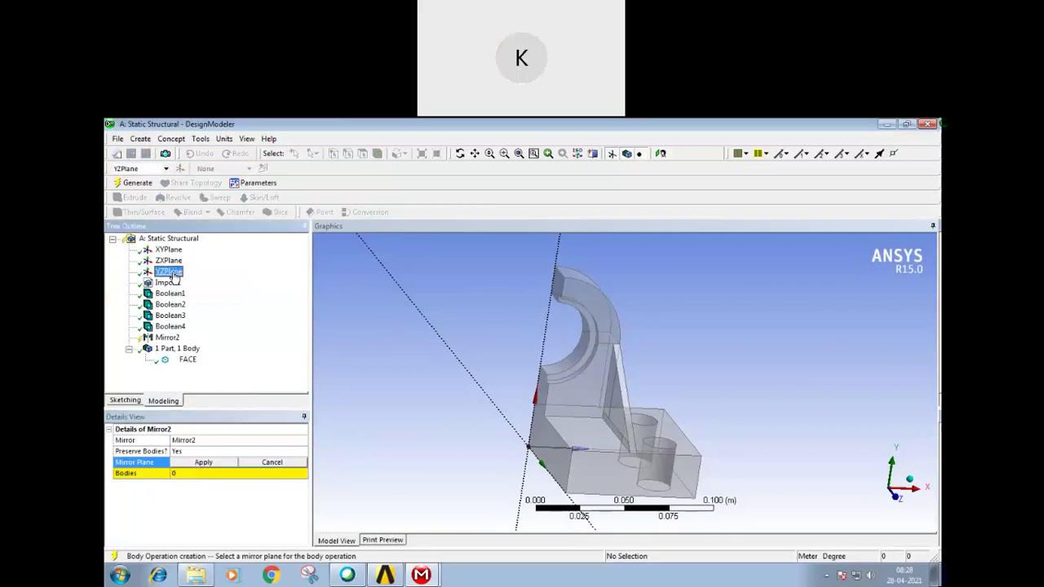
{"action": "left_click", "coordinate": [203, 463]}
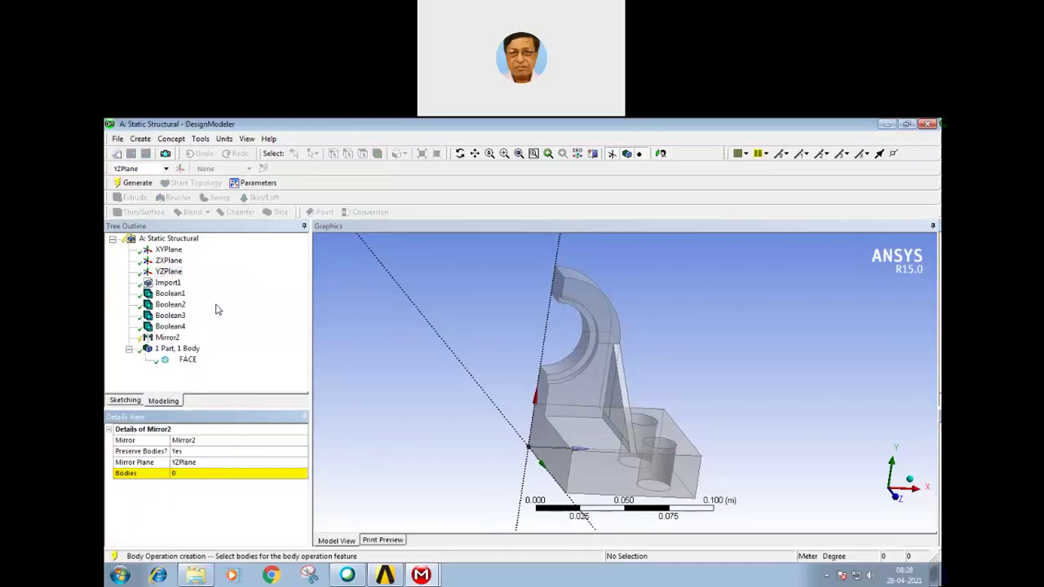
{"action": "left_click", "coordinate": [143, 186]}
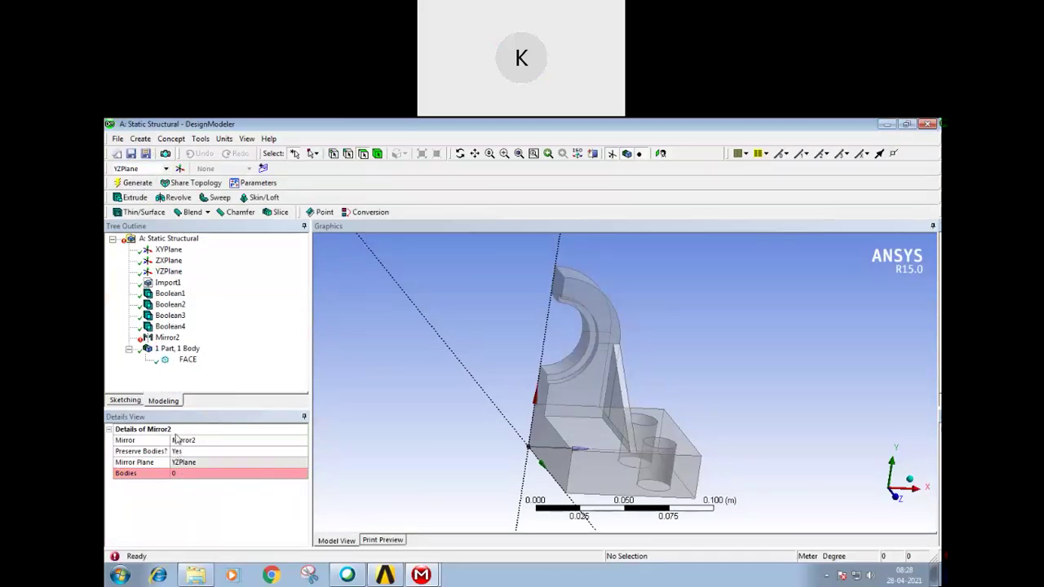
- Delete the failed Mirror2 feature, leaving the pillow block as one body
{"action": "right_click", "coordinate": [164, 339]}
{"action": "left_click", "coordinate": [184, 438]}
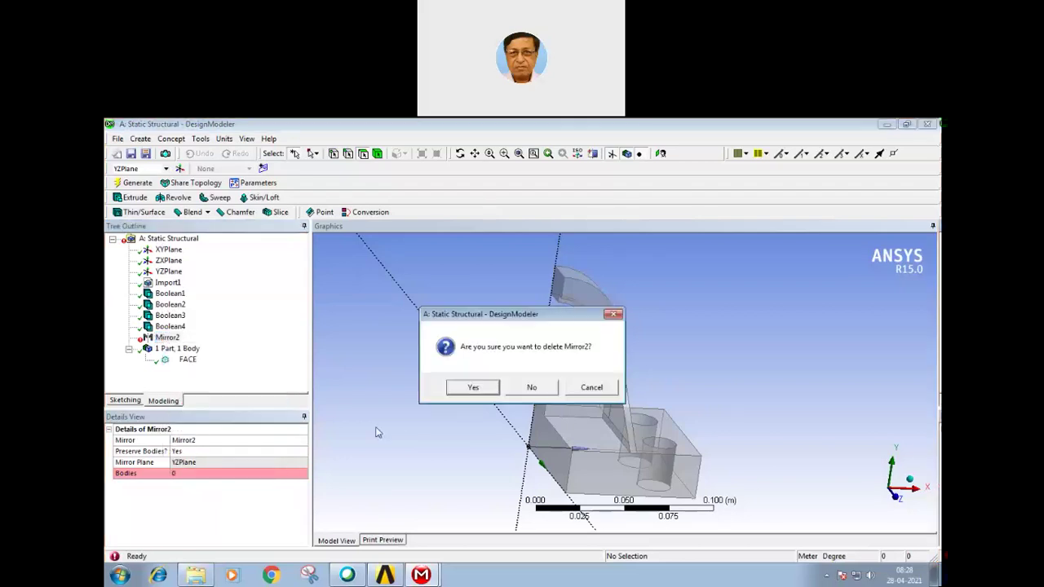
{"action": "left_click", "coordinate": [473, 387]}
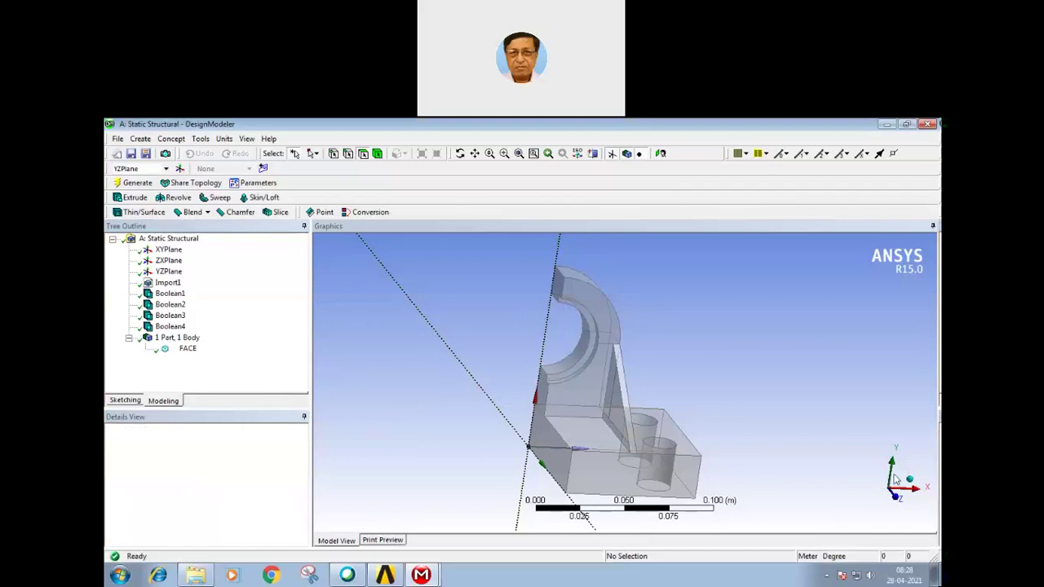
- Add a Mirror3 feature and set its mirror plane to YZPlane
{"action": "middle_click_drag", "start_coordinate": [433, 424], "coordinate": [450, 428]}
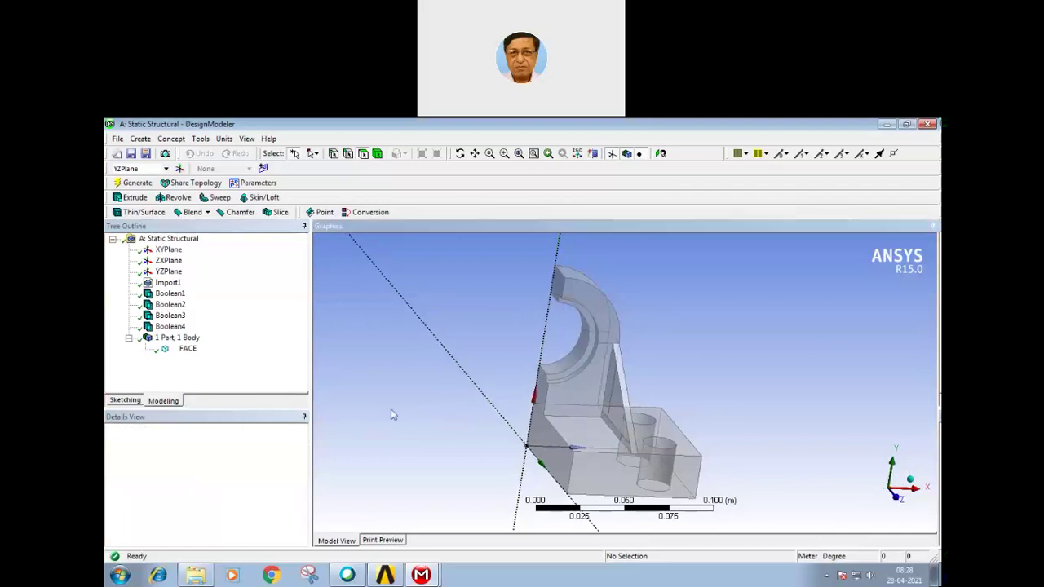
{"action": "left_click", "coordinate": [141, 139]}
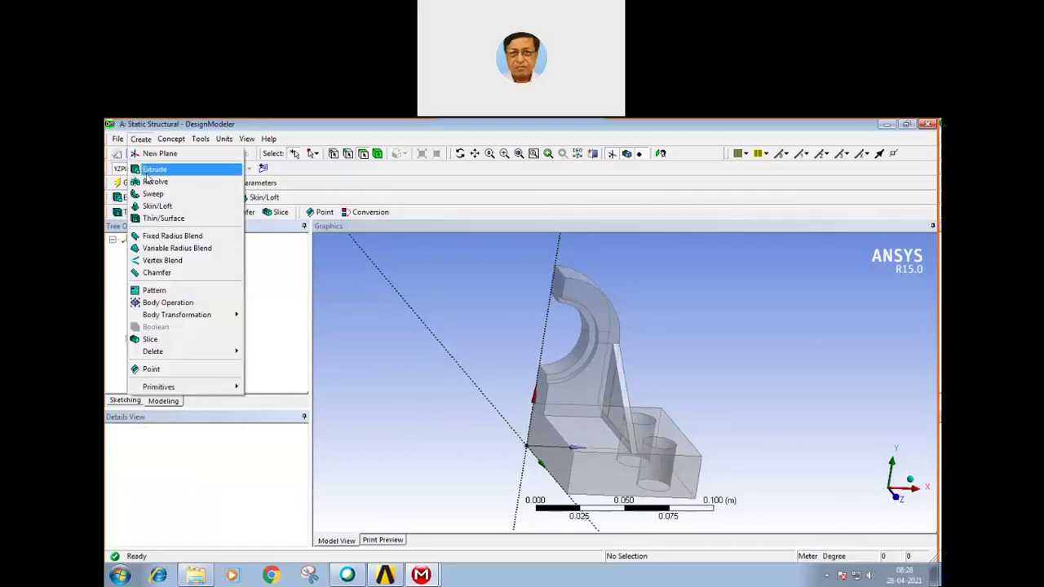
{"action": "mouse_move", "coordinate": [177, 315]}
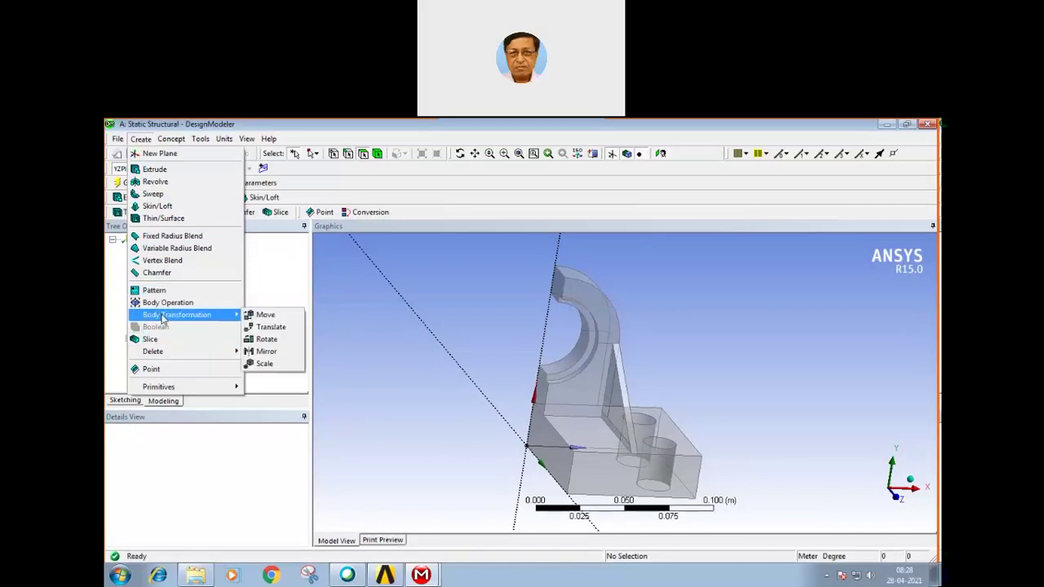
{"action": "left_click", "coordinate": [263, 354]}
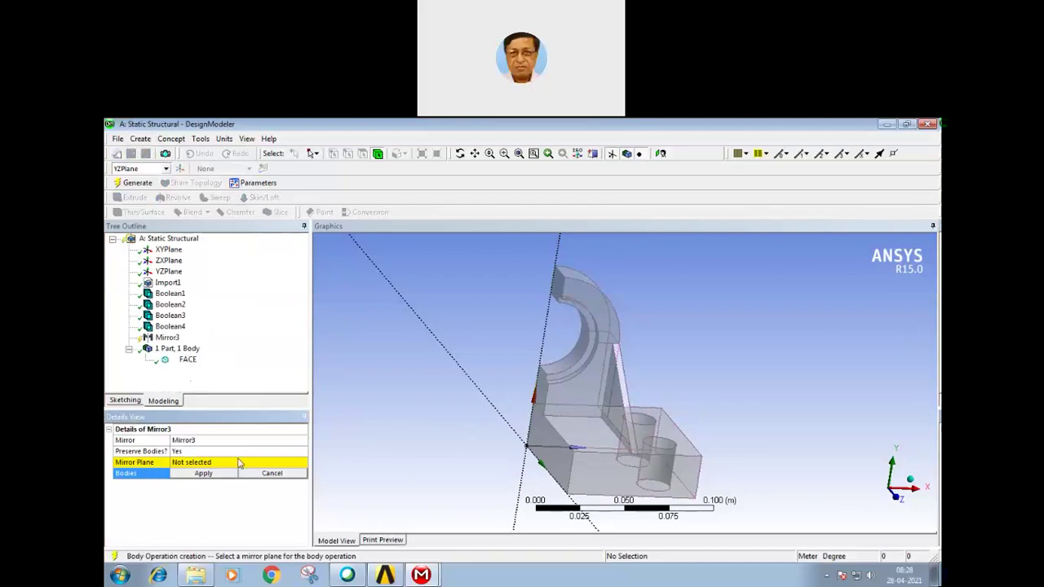
{"action": "left_click", "coordinate": [186, 464]}
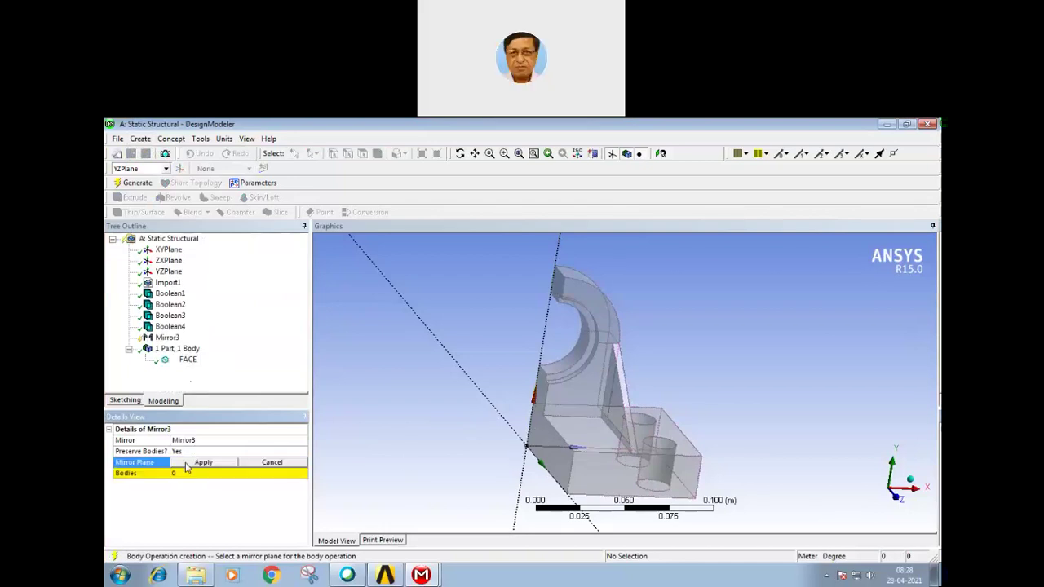
{"action": "left_click", "coordinate": [168, 274]}
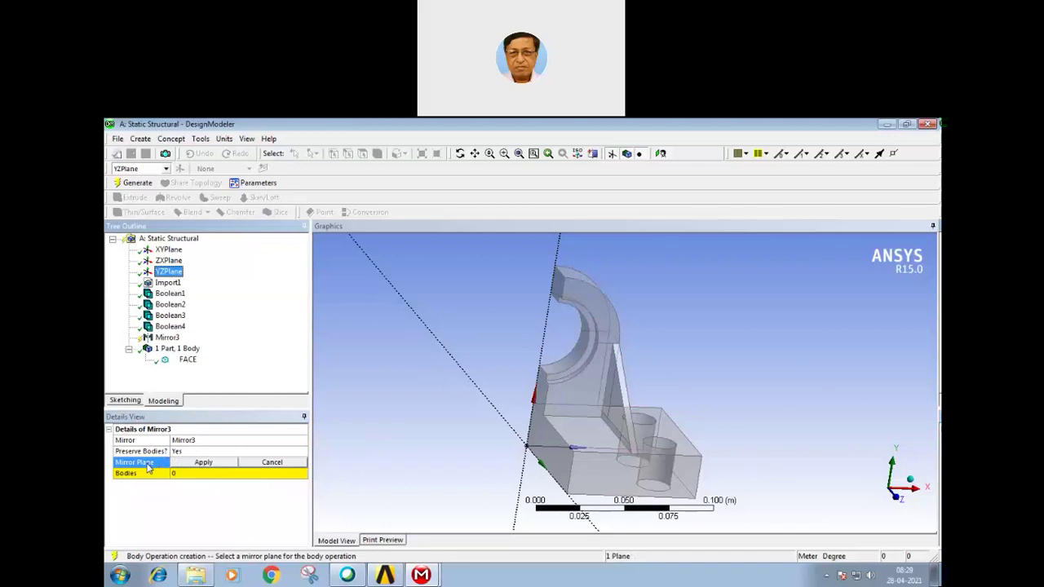
{"action": "left_click", "coordinate": [180, 477]}
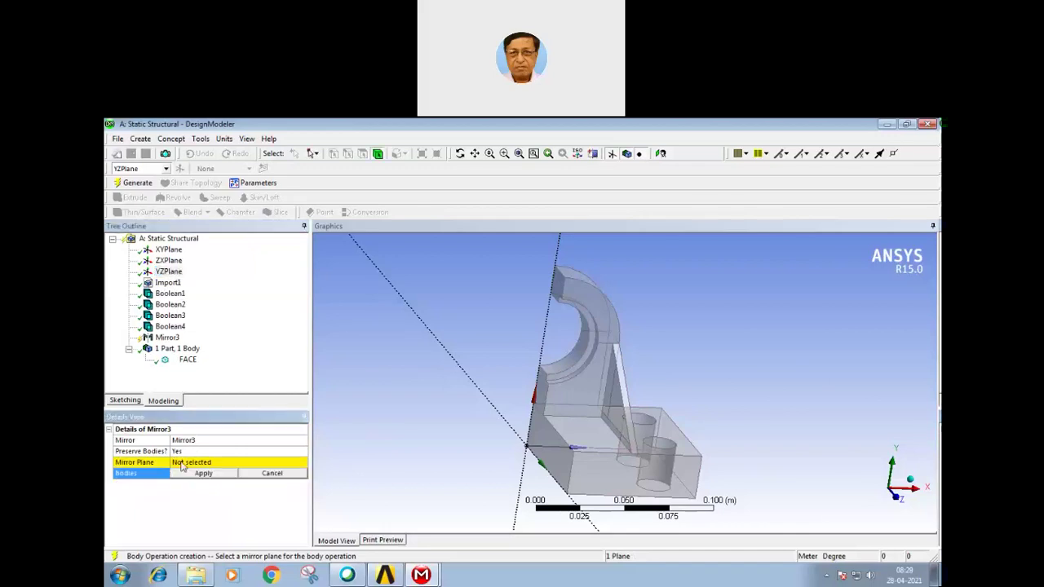
{"action": "left_click", "coordinate": [169, 271]}
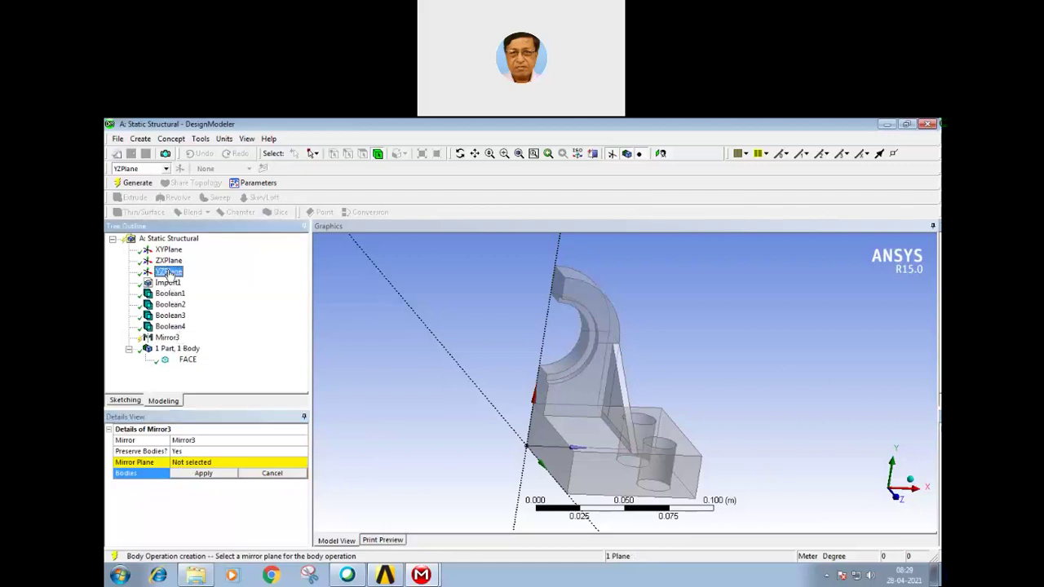
{"action": "left_click", "coordinate": [196, 462]}
{"action": "left_click", "coordinate": [169, 271]}
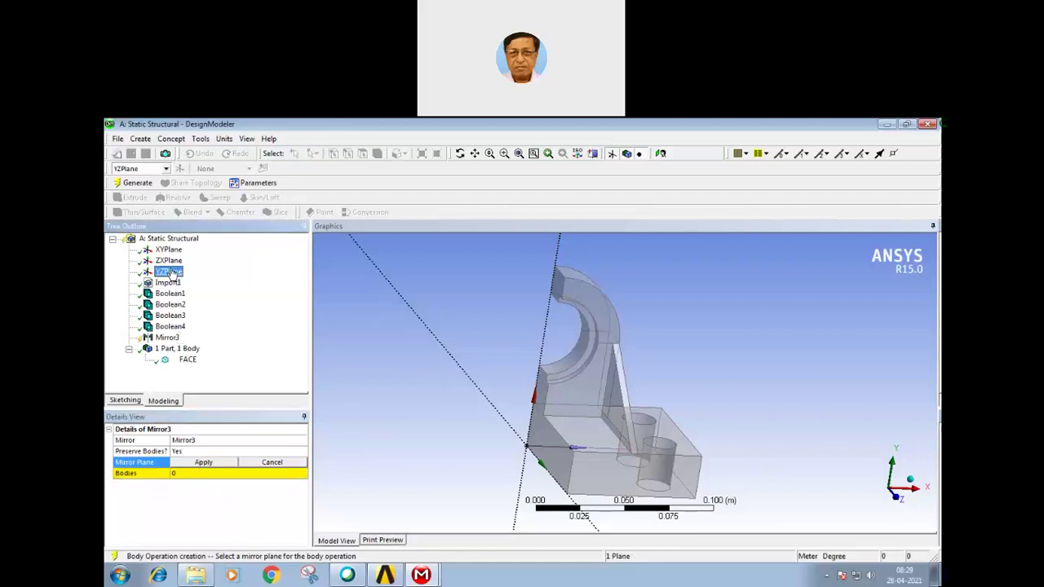
{"action": "left_click", "coordinate": [196, 464]}
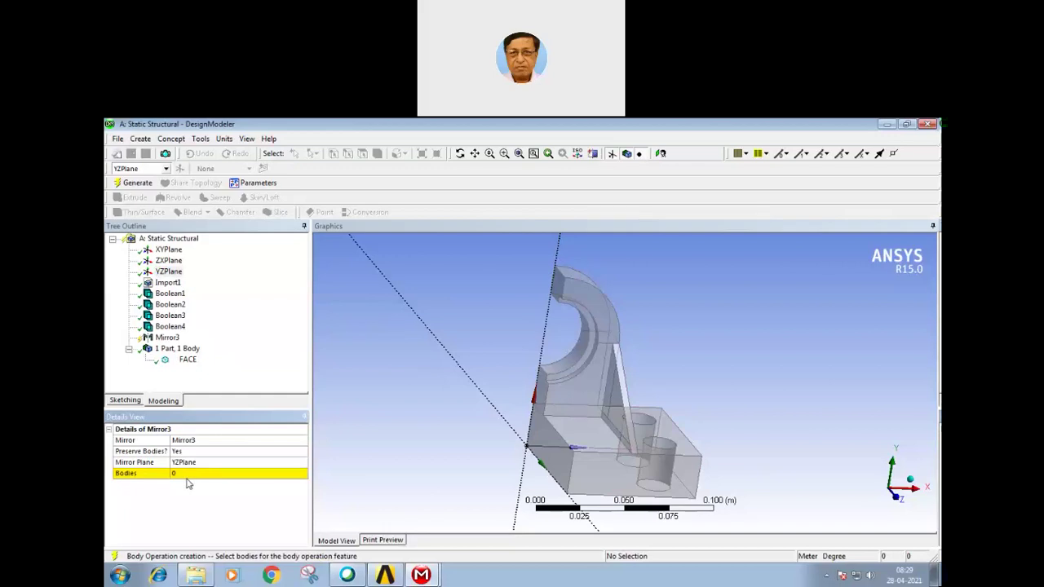
- Mirror the half pillow block body and generate, giving the full block as 2 bodies
{"action": "left_click", "coordinate": [183, 478]}
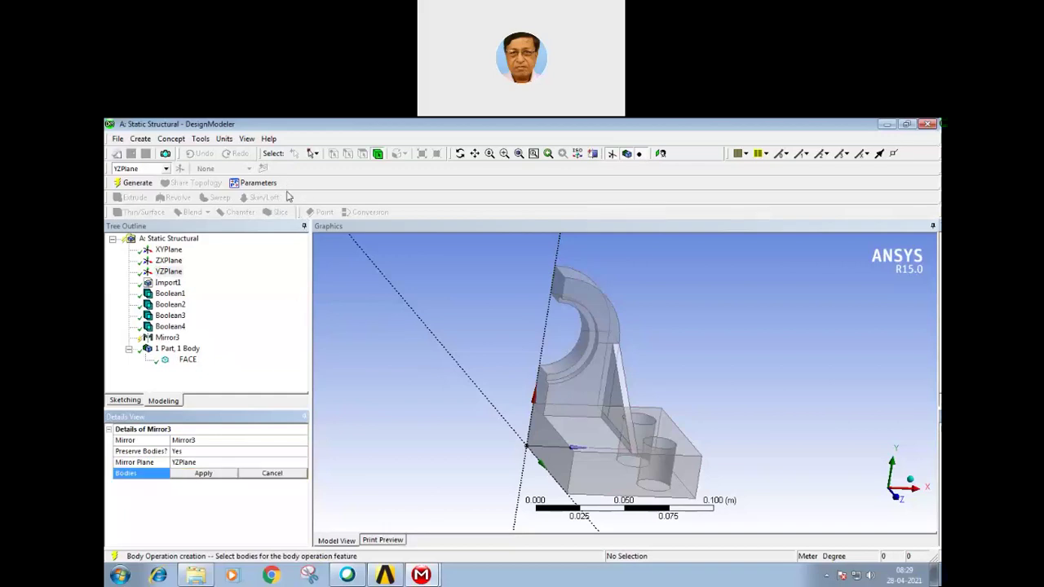
{"action": "left_click", "coordinate": [581, 416]}
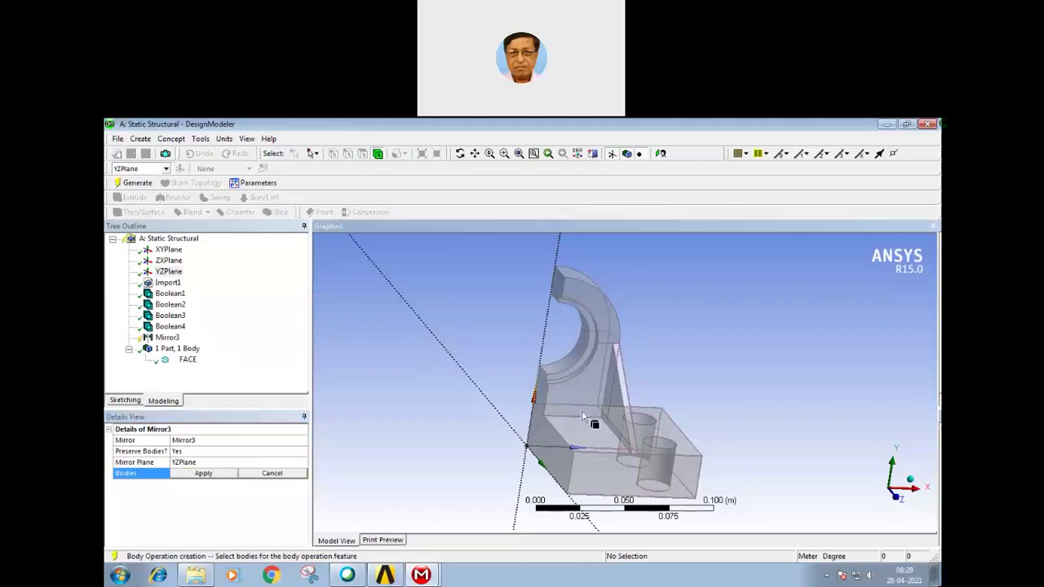
{"action": "left_click", "coordinate": [201, 474]}
{"action": "left_click", "coordinate": [137, 184]}
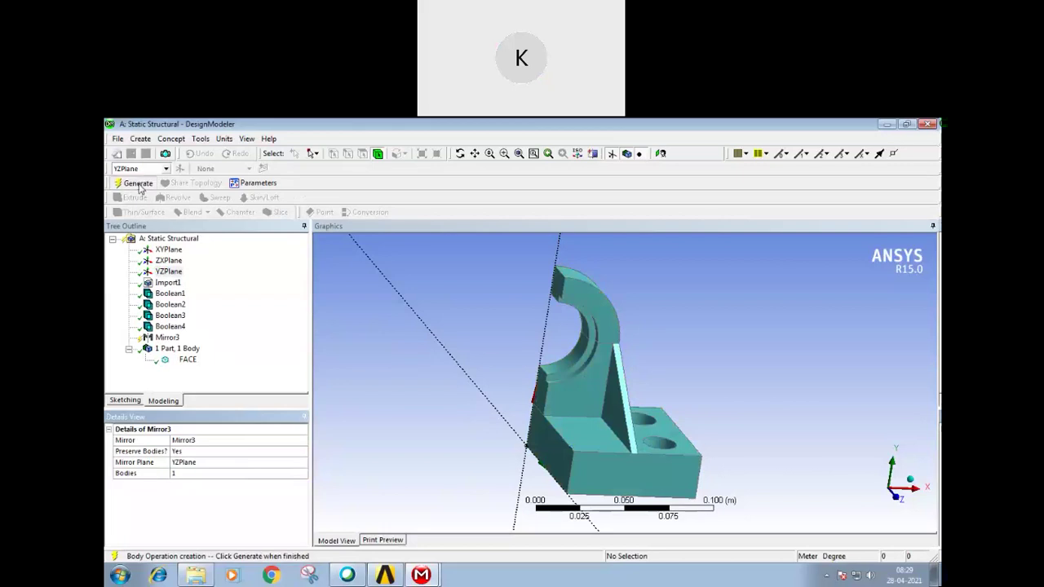
{"action": "middle_click_drag", "start_coordinate": [402, 351], "coordinate": [408, 344]}
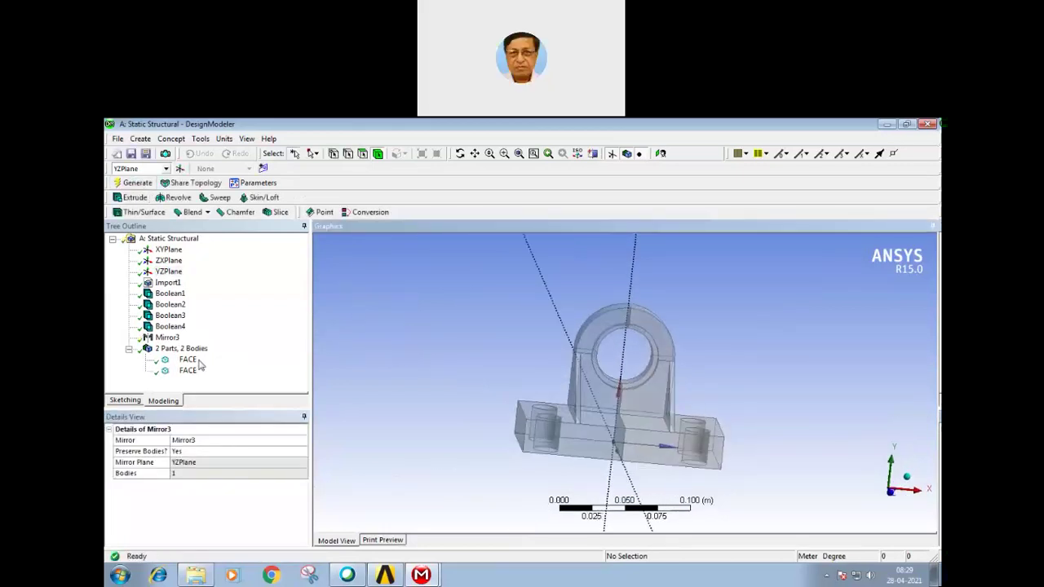
- Unite both mirrored halves with Boolean5 into 1 part, 1 body
{"action": "left_click", "coordinate": [141, 139]}
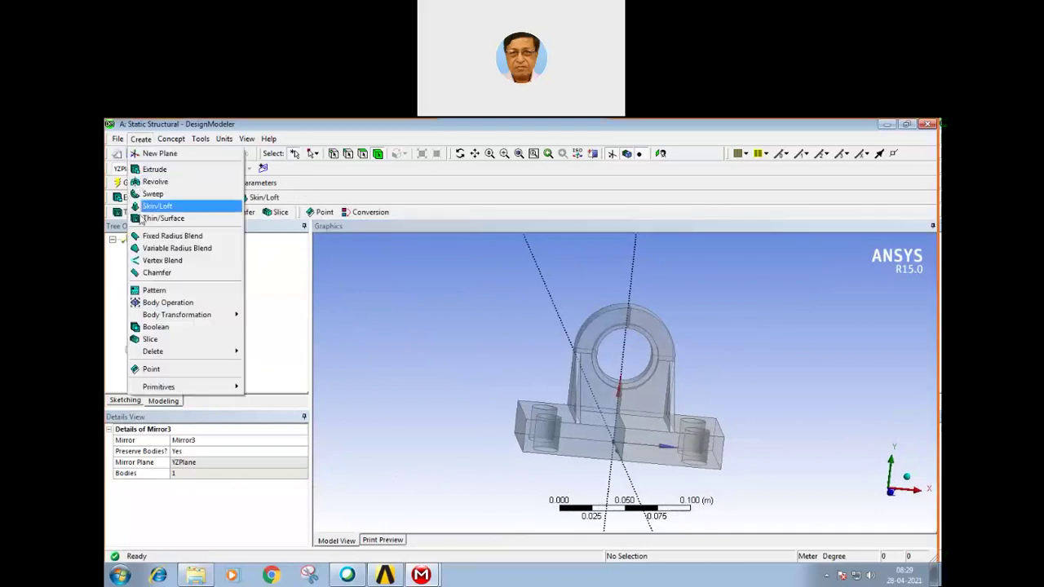
{"action": "left_click", "coordinate": [151, 327]}
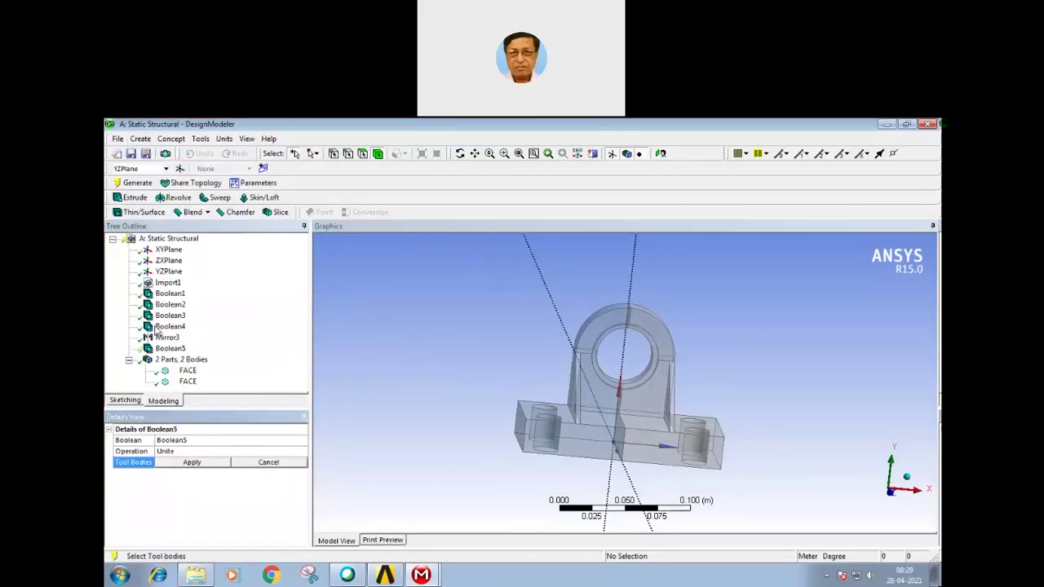
{"action": "left_click", "coordinate": [577, 438]}
{"action": "left_click", "coordinate": [646, 419], "text": "ctrl"}
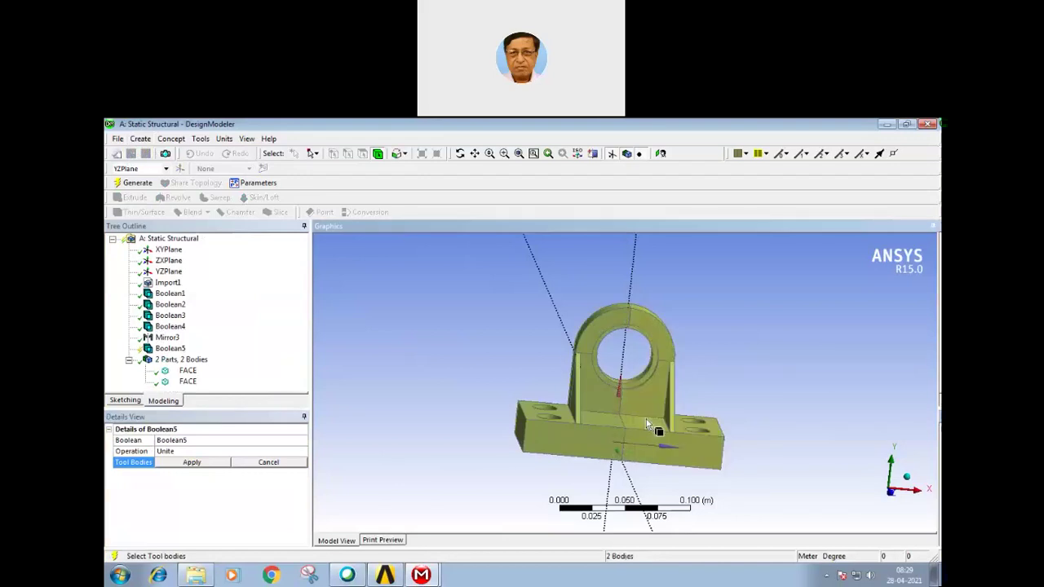
{"action": "left_click", "coordinate": [207, 464]}
{"action": "left_click", "coordinate": [137, 182]}
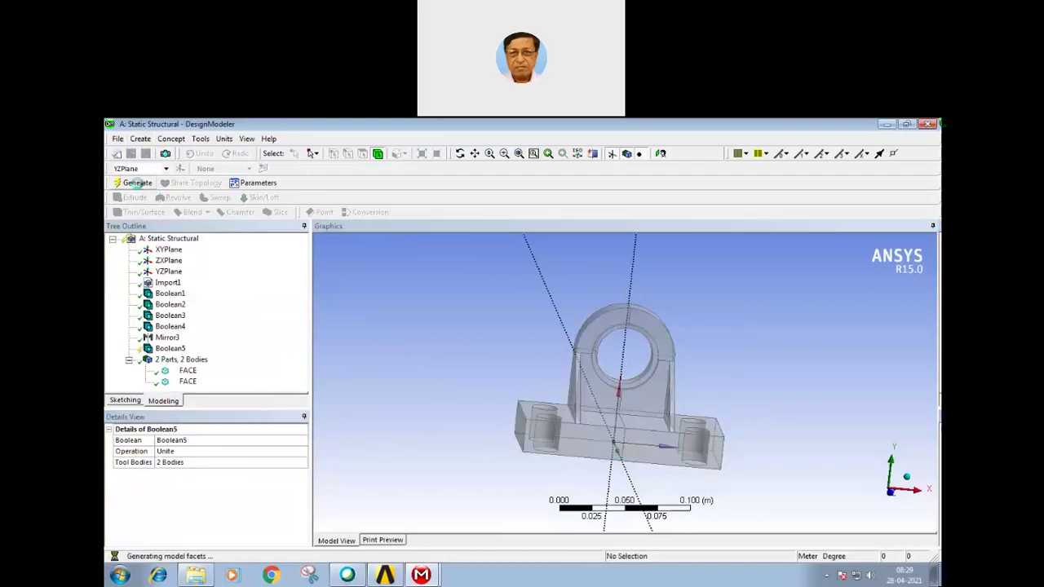
{"action": "mouse_move", "coordinate": [468, 352]}
{"action": "middle_mouse_down"}
{"action": "mouse_move", "coordinate": [509, 378]}
{"action": "mouse_move", "coordinate": [466, 337]}
{"action": "mouse_move", "coordinate": [459, 378]}
{"action": "mouse_move", "coordinate": [536, 354]}
{"action": "mouse_move", "coordinate": [406, 334]}
{"action": "mouse_move", "coordinate": [478, 345]}
{"action": "mouse_move", "coordinate": [495, 373]}
{"action": "mouse_move", "coordinate": [544, 358]}
{"action": "mouse_move", "coordinate": [546, 348]}
{"action": "mouse_move", "coordinate": [465, 350]}
{"action": "mouse_move", "coordinate": [478, 345]}
{"action": "mouse_move", "coordinate": [470, 340]}
{"action": "mouse_move", "coordinate": [493, 351]}
{"action": "middle_mouse_up"}
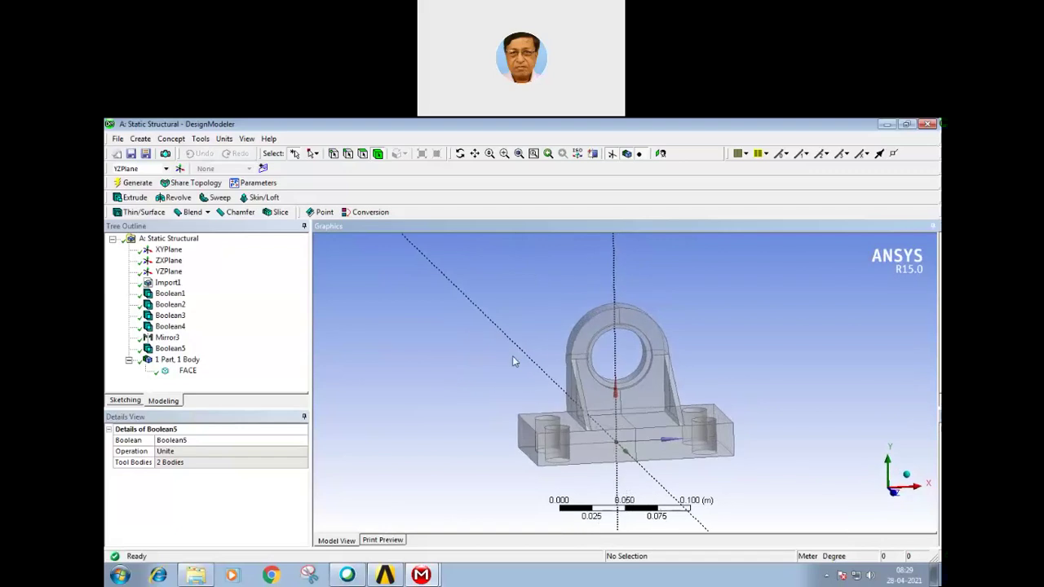
- Delete the Boolean5 union feature after dismissing the dependency warning blocking Mirror3's deletion
{"action": "mouse_move", "coordinate": [524, 354]}
{"action": "middle_mouse_down"}
{"action": "mouse_move", "coordinate": [531, 372]}
{"action": "mouse_move", "coordinate": [545, 367]}
{"action": "mouse_move", "coordinate": [526, 371]}
{"action": "middle_mouse_up"}
{"action": "mouse_move", "coordinate": [401, 368]}
{"action": "middle_mouse_down"}
{"action": "mouse_move", "coordinate": [436, 366]}
{"action": "mouse_move", "coordinate": [397, 363]}
{"action": "middle_mouse_up"}
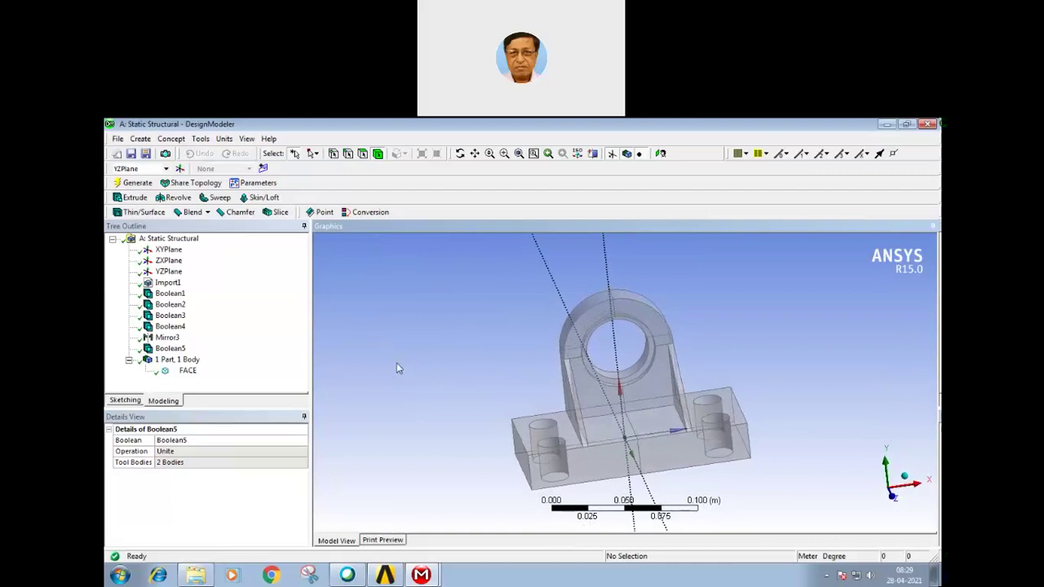
{"action": "right_click", "coordinate": [171, 337]}
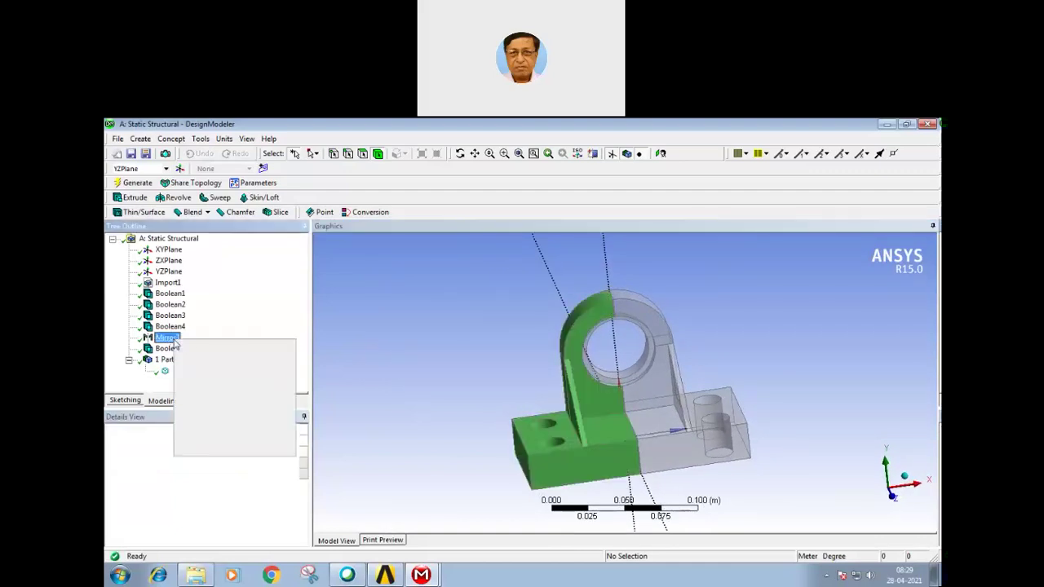
{"action": "left_click", "coordinate": [195, 423]}
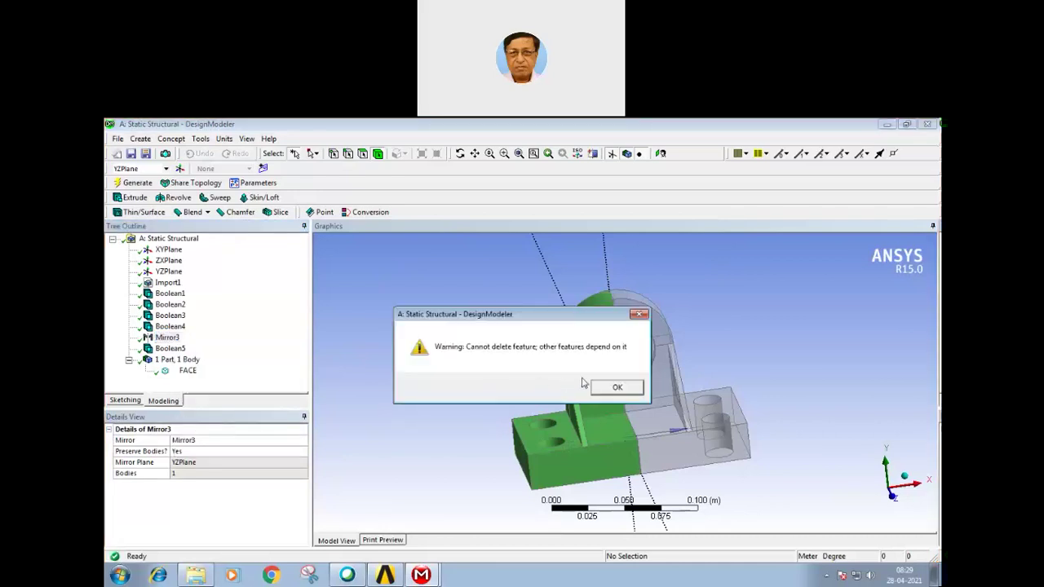
{"action": "left_click", "coordinate": [616, 389]}
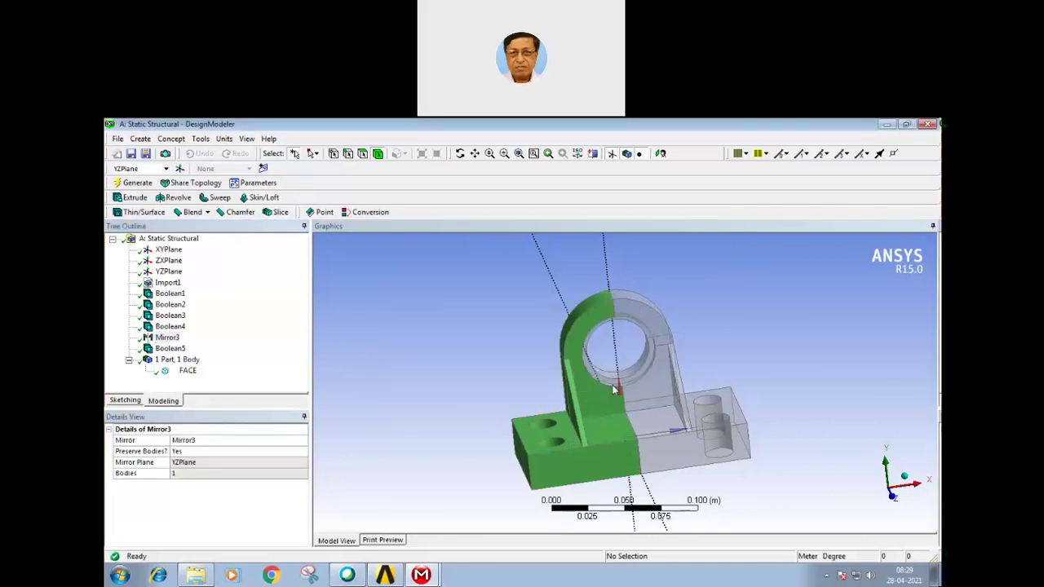
{"action": "right_click", "coordinate": [171, 350]}
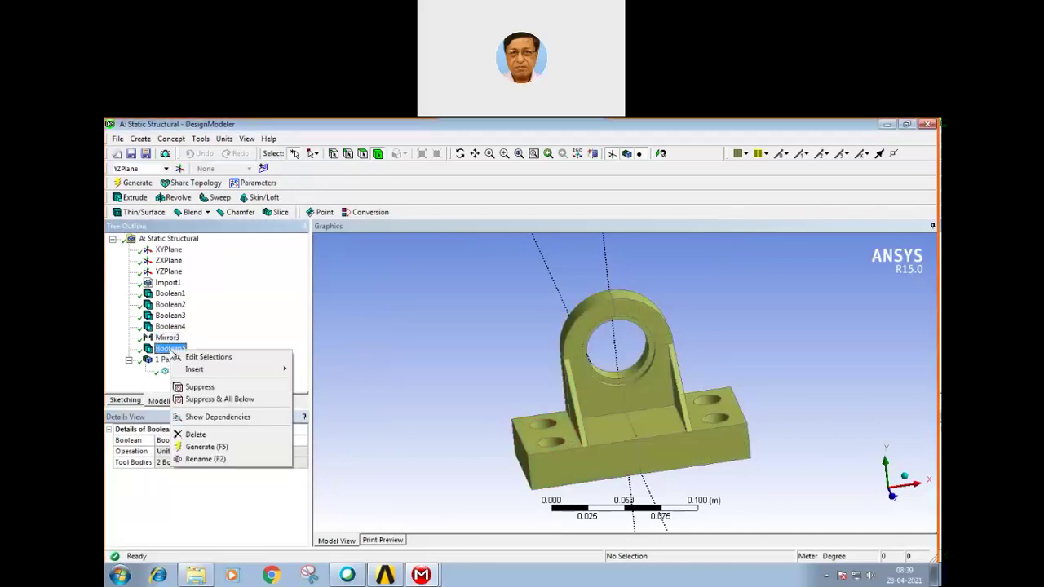
{"action": "left_click", "coordinate": [195, 435]}
{"action": "left_click", "coordinate": [473, 389]}
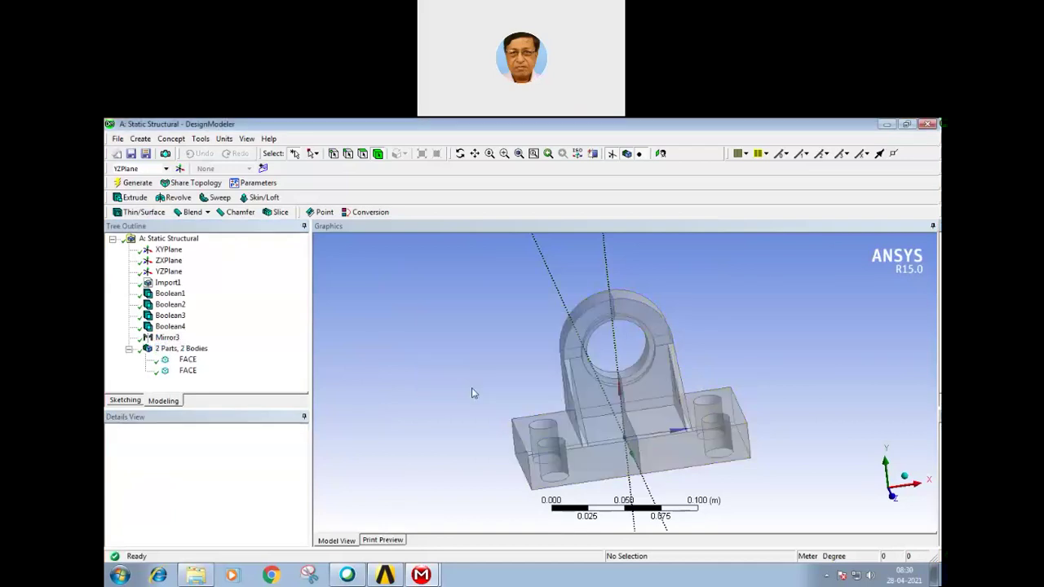
- Delete Mirror3 so the model ends at Boolean4 as a single half block
{"action": "right_click", "coordinate": [169, 337]}
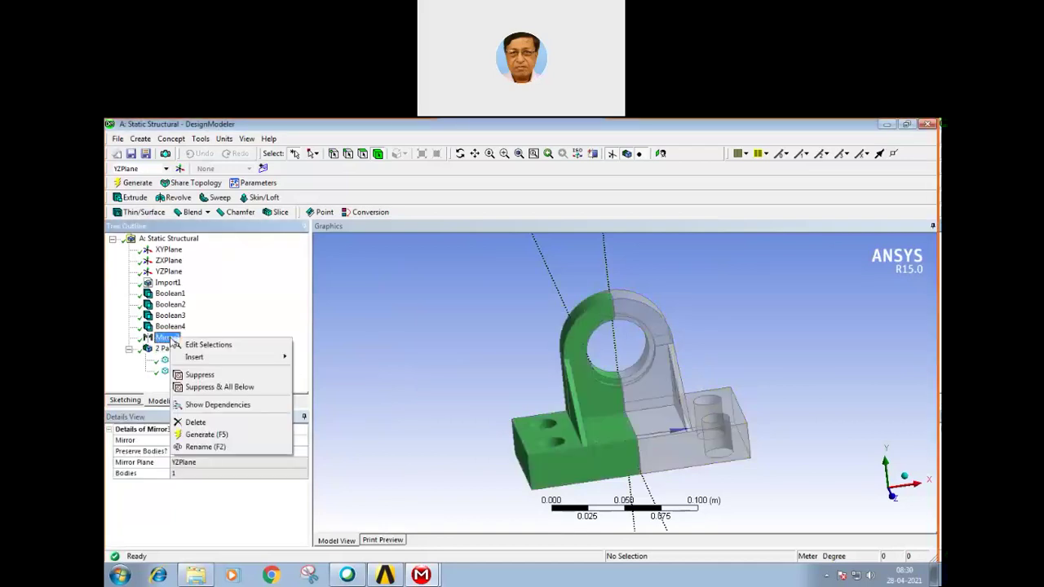
{"action": "left_click", "coordinate": [195, 422]}
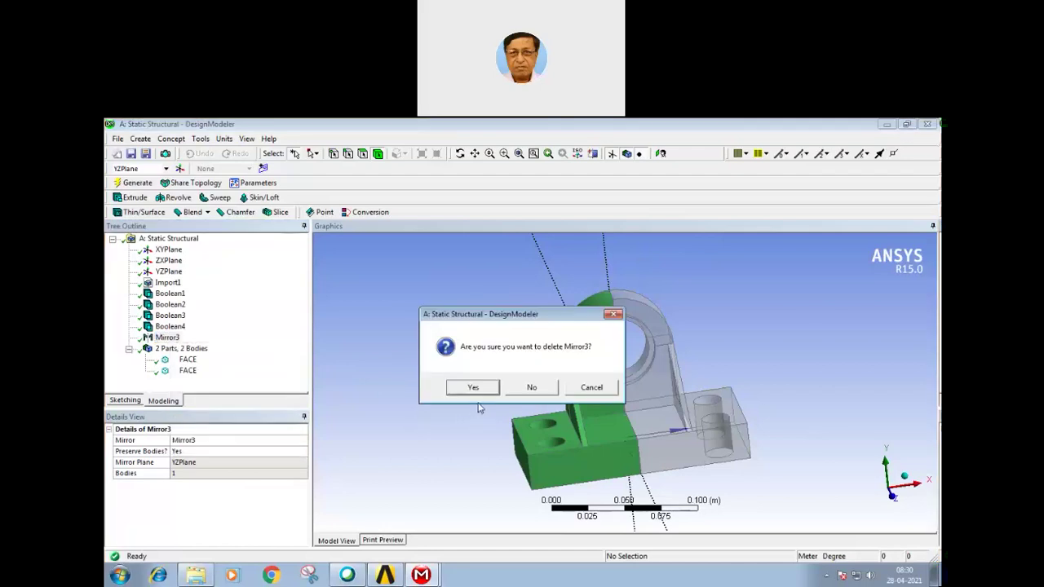
{"action": "left_click", "coordinate": [474, 389]}
{"action": "middle_click_drag", "start_coordinate": [471, 392], "coordinate": [469, 391]}
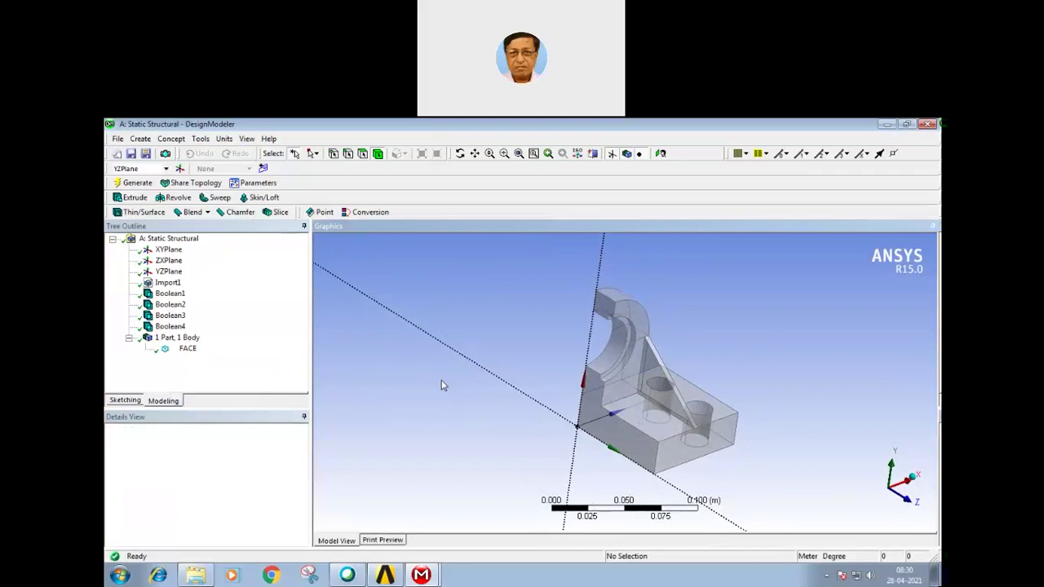
{"action": "mouse_move", "coordinate": [625, 353]}
{"action": "middle_mouse_down"}
{"action": "mouse_move", "coordinate": [546, 340]}
{"action": "mouse_move", "coordinate": [580, 329]}
{"action": "mouse_move", "coordinate": [560, 324]}
{"action": "middle_mouse_up"}
{"action": "left_click", "coordinate": [118, 140]}
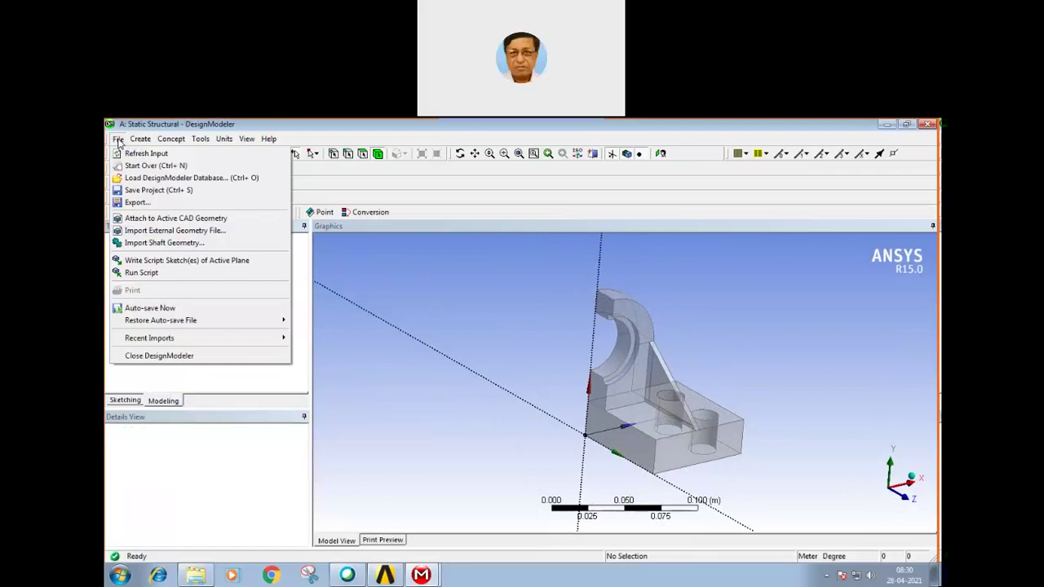
- Start exporting the half model as Geom.stp with STEP (*.stp) as the file type
{"action": "left_click", "coordinate": [136, 204]}
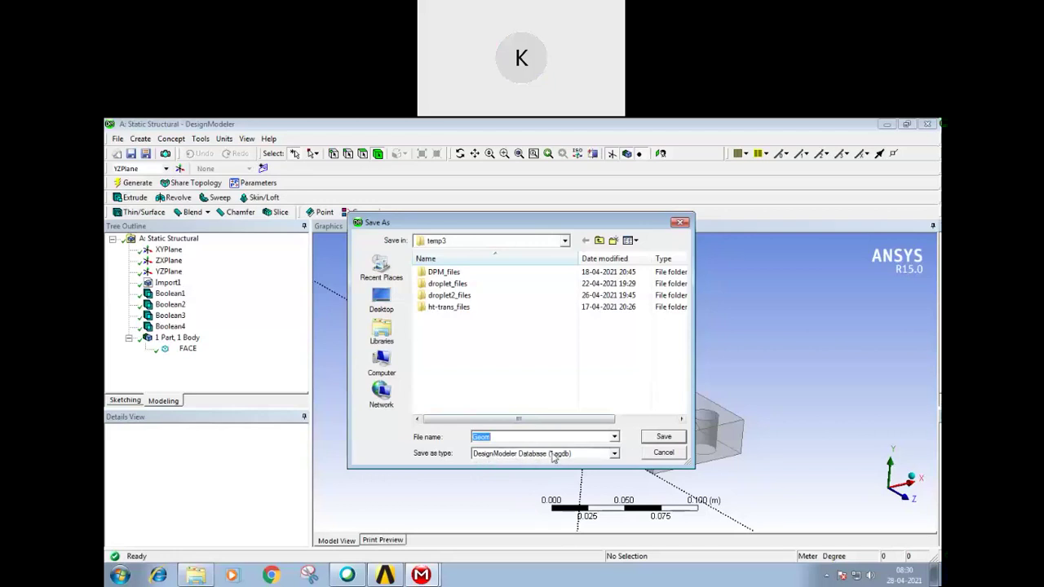
{"action": "left_click", "coordinate": [615, 457]}
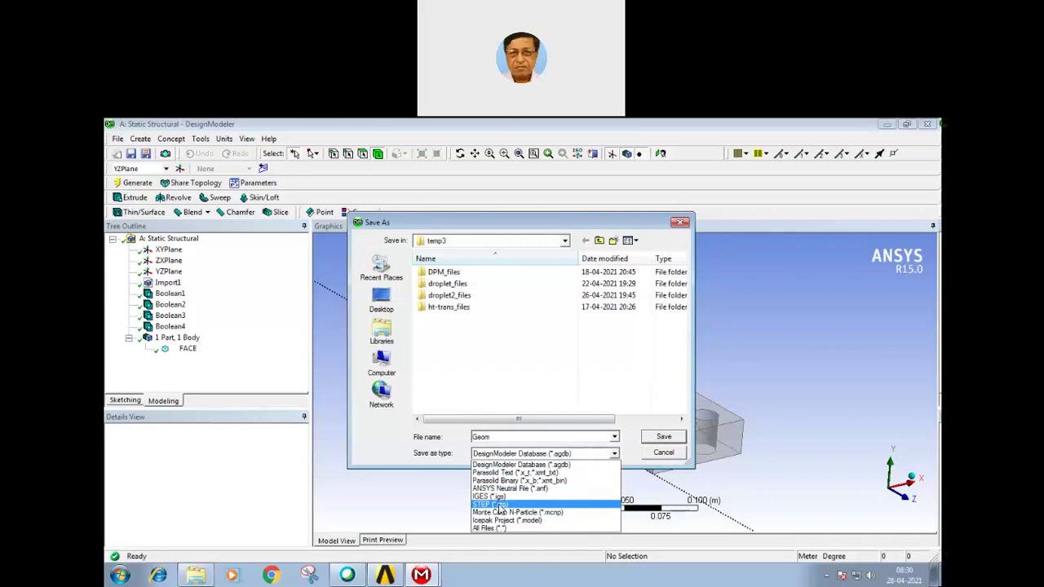
{"action": "left_click", "coordinate": [499, 506]}
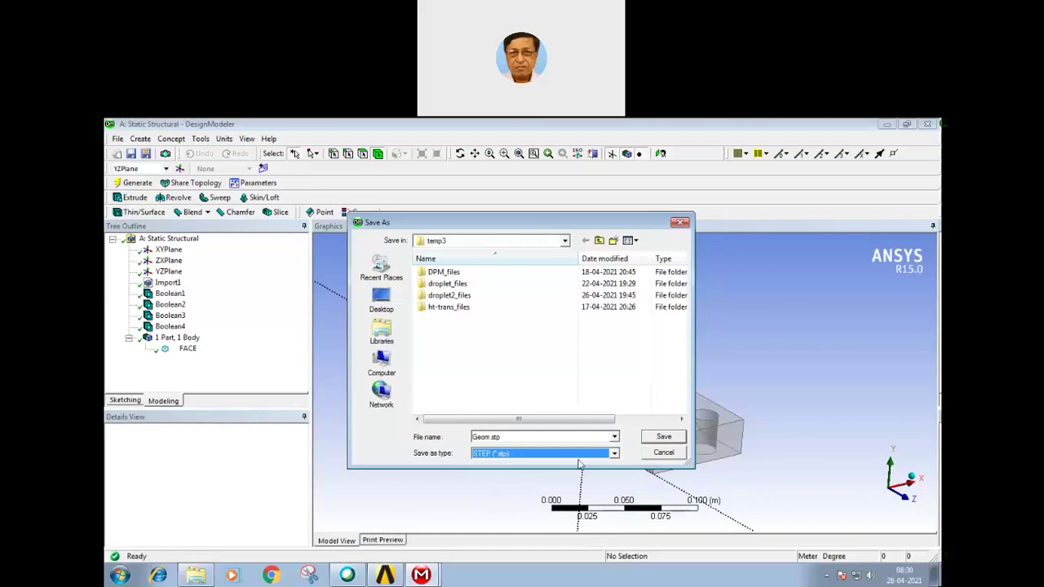
{"action": "left_click", "coordinate": [615, 454]}
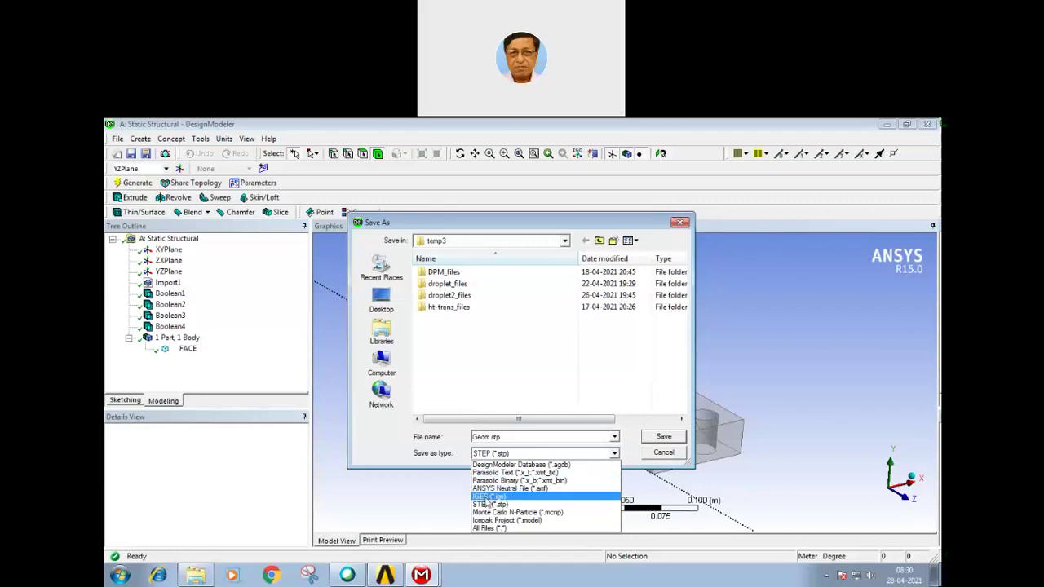
{"action": "left_click", "coordinate": [487, 506]}
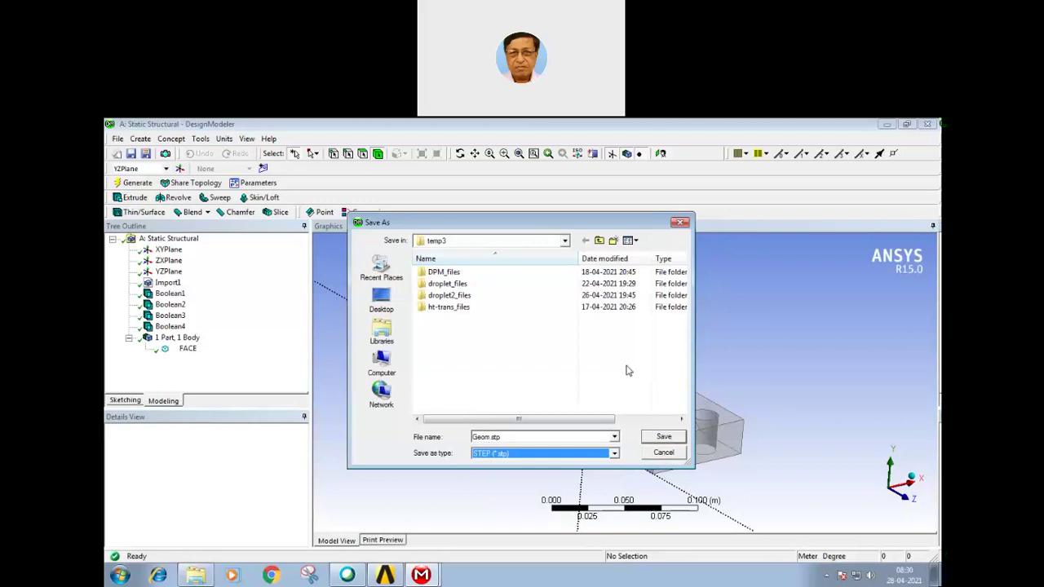
{"action": "left_click", "coordinate": [564, 241]}
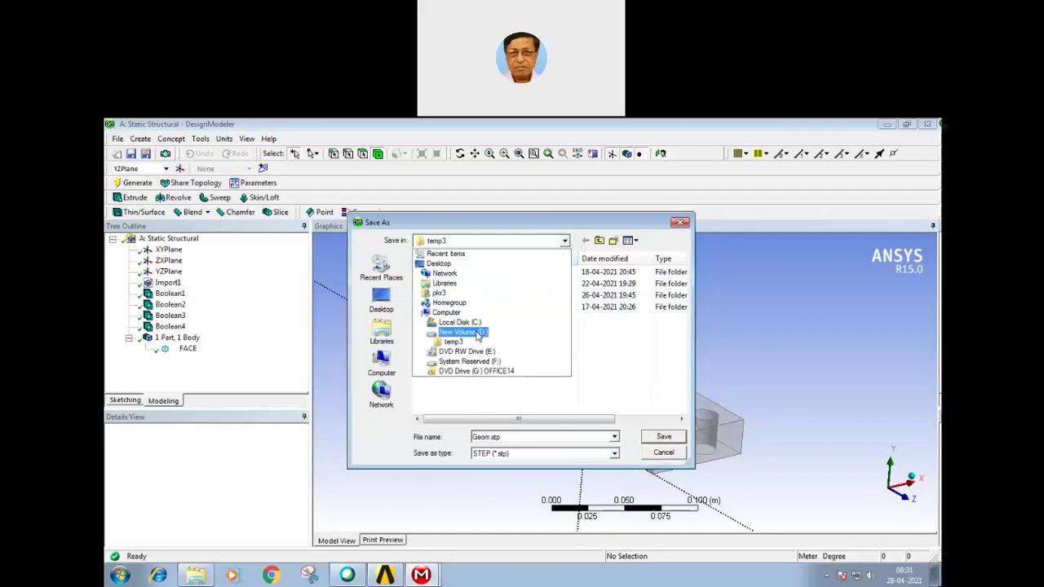
- Browse to New Volume (D:) > training > ansys_ex2 > MECH_intro > mesh as the export location
{"action": "left_click", "coordinate": [479, 333]}
{"action": "mouse_move", "coordinate": [685, 303]}
{"action": "left_mouse_down"}
{"action": "mouse_move", "coordinate": [676, 353]}
{"action": "mouse_move", "coordinate": [680, 285]}
{"action": "mouse_move", "coordinate": [681, 383]}
{"action": "left_mouse_up"}
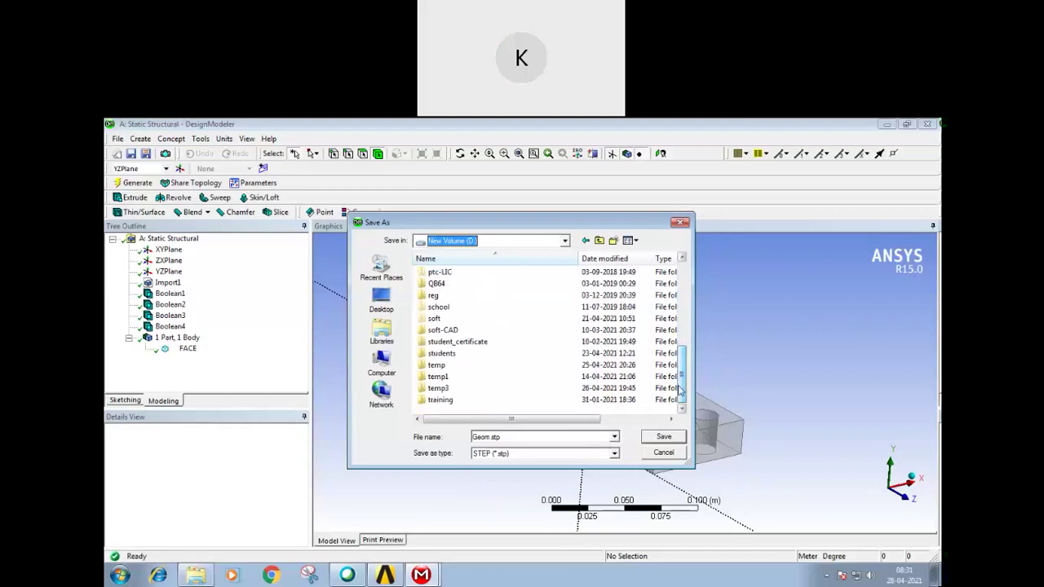
{"action": "double_click", "coordinate": [445, 400]}
{"action": "double_click", "coordinate": [439, 284]}
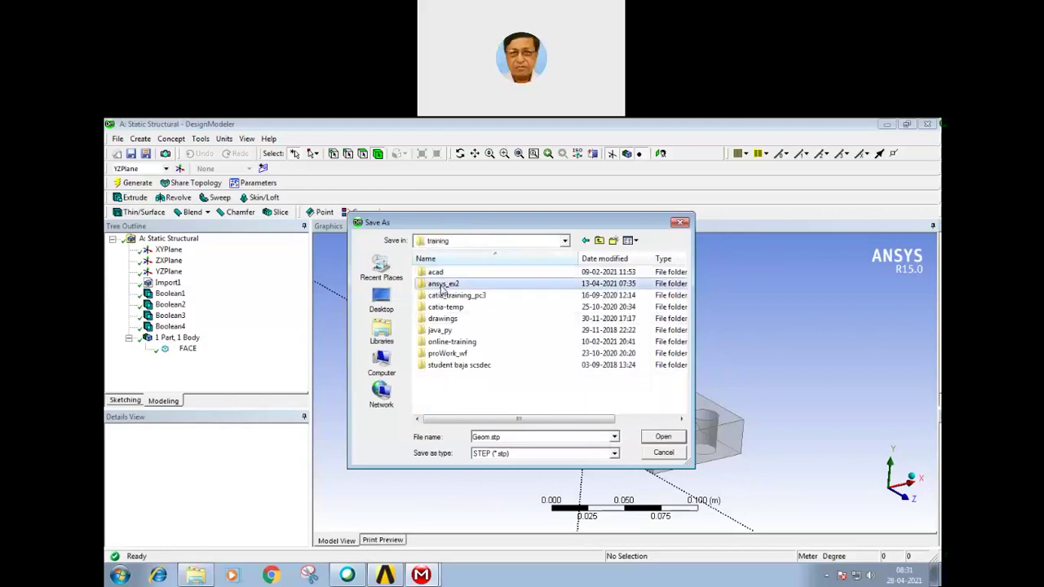
{"action": "double_click", "coordinate": [447, 399]}
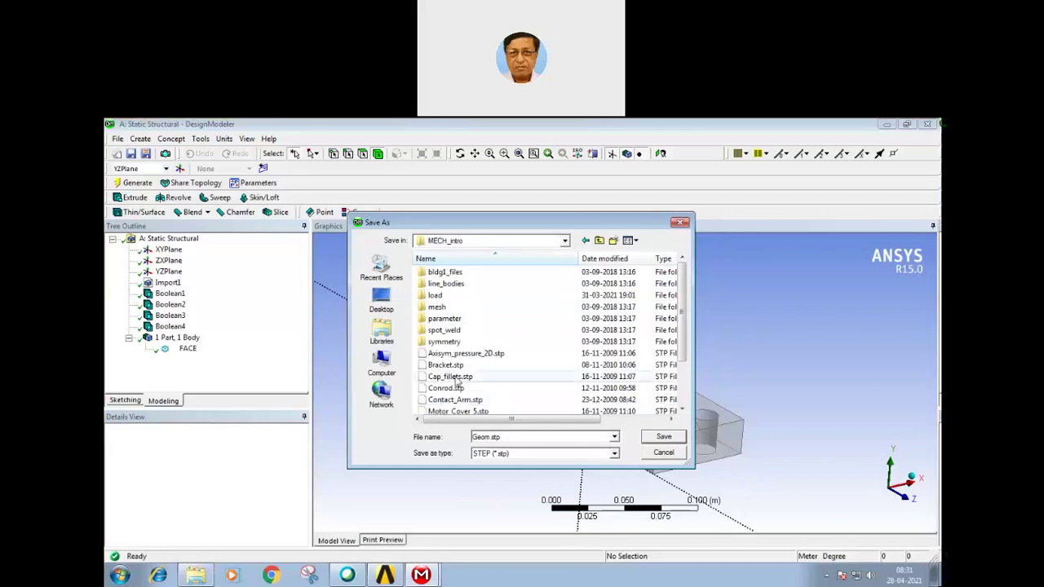
{"action": "double_click", "coordinate": [438, 309]}
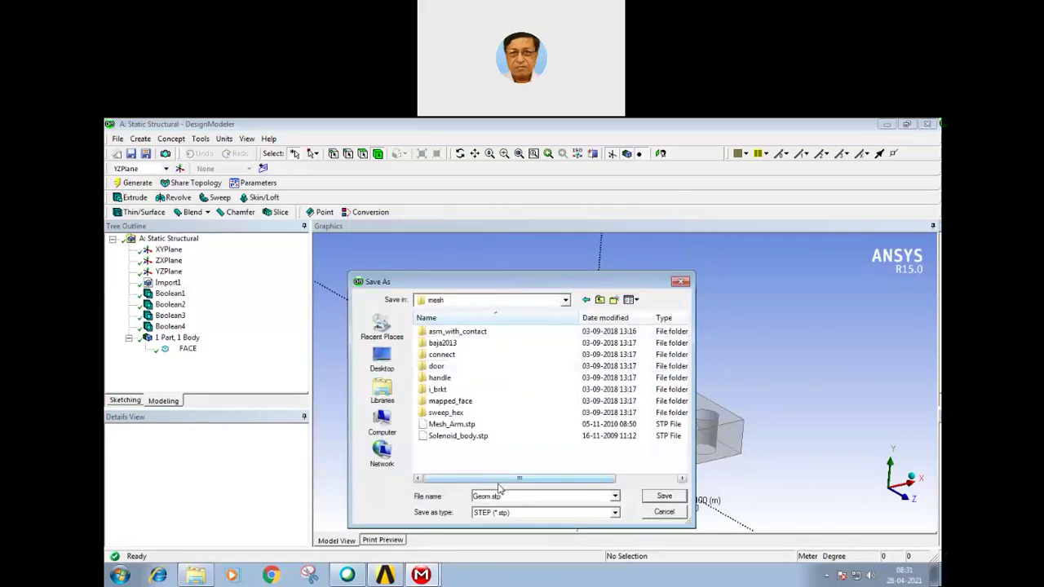
- Name the file mesh-pBlock-half and save it as a STEP file
{"action": "double_click", "coordinate": [490, 497]}
{"action": "left_click_drag", "start_coordinate": [493, 497], "coordinate": [473, 497]}
{"action": "type", "text": "mesh-p"}
{"action": "type", "text": "Block"}
{"action": "type", "text": "-"}
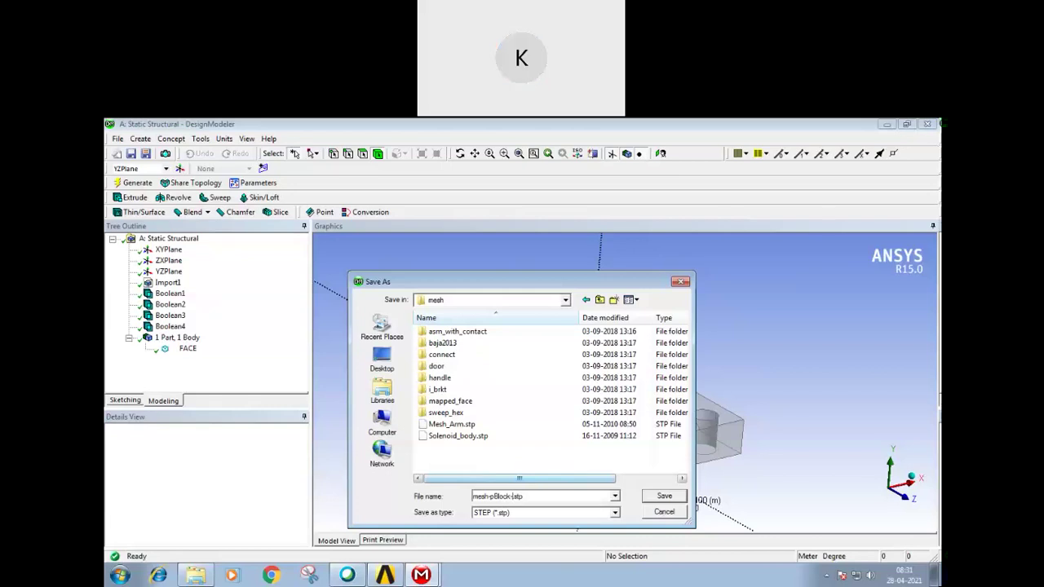
{"action": "type", "text": "half"}
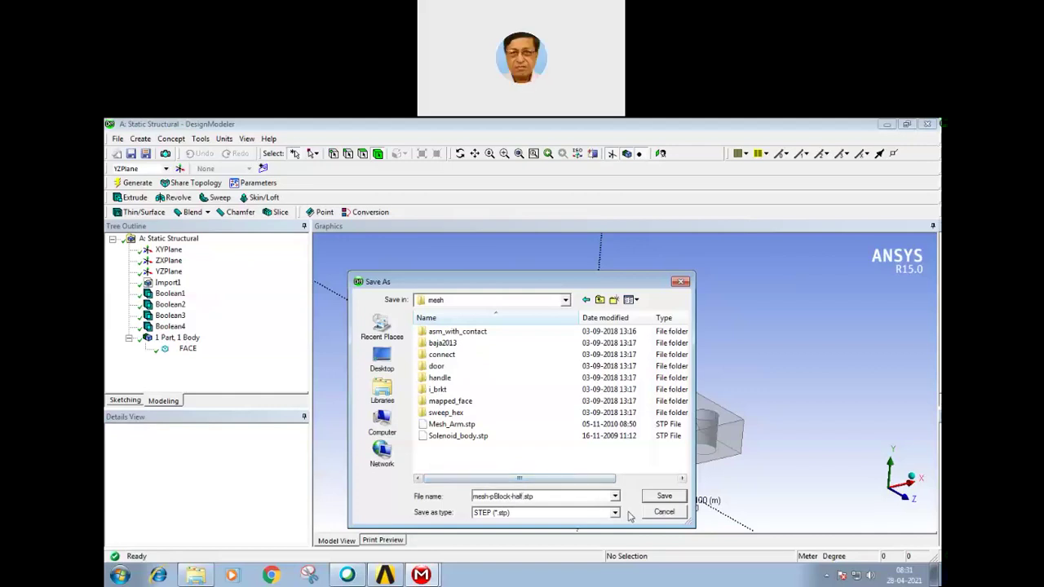
{"action": "left_click", "coordinate": [663, 498]}
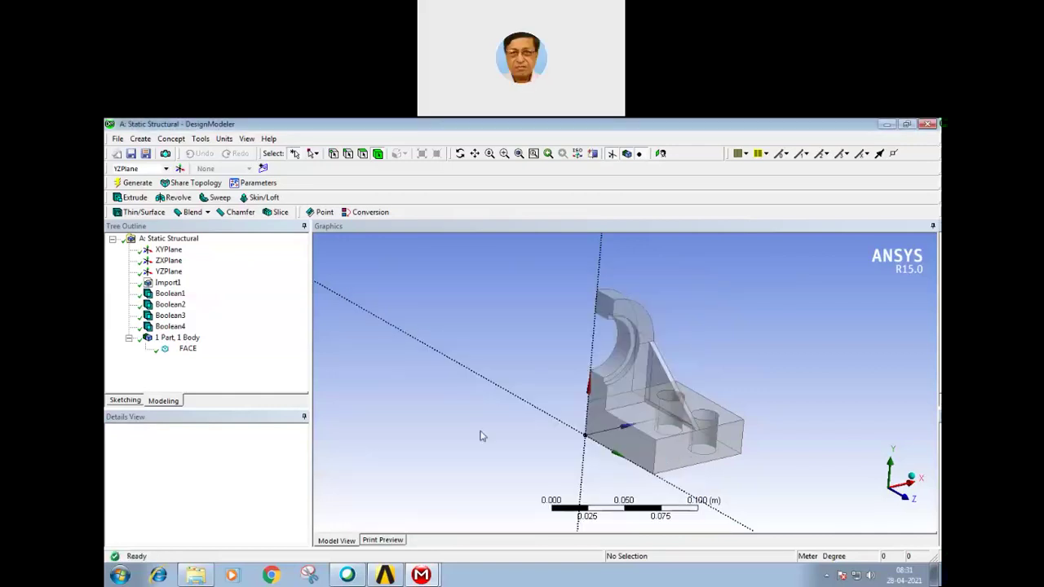
{"action": "left_click", "coordinate": [385, 575]}
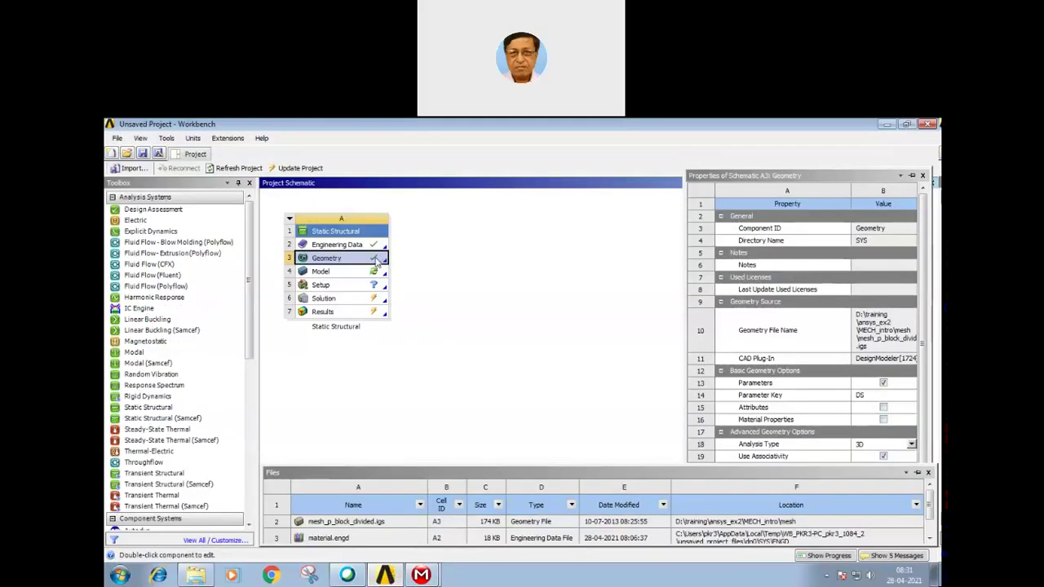
- Run Update Project on the Workbench schematic
{"action": "right_click", "coordinate": [375, 260]}
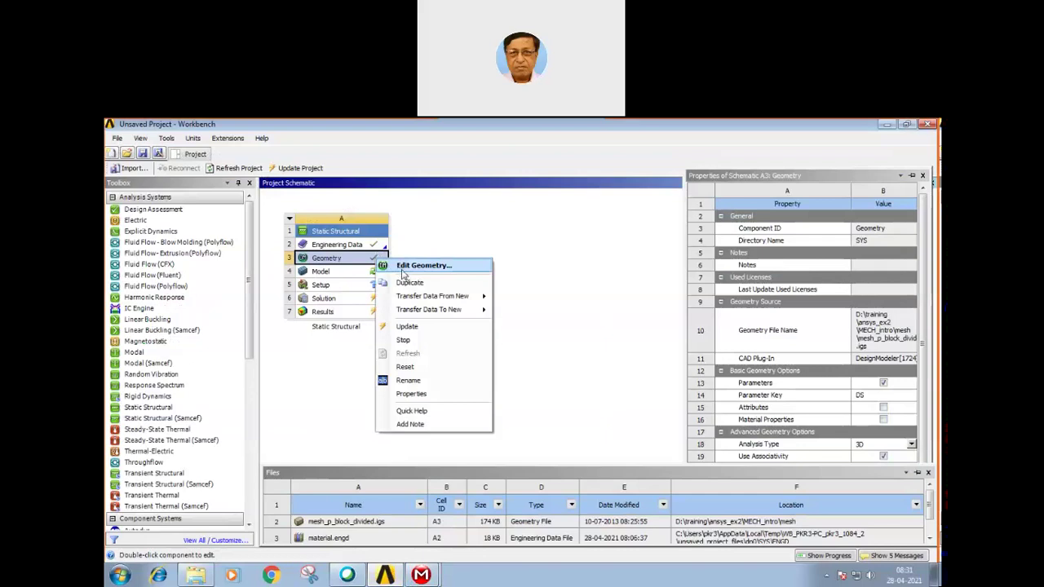
{"action": "left_click", "coordinate": [571, 323]}
{"action": "left_click", "coordinate": [365, 261]}
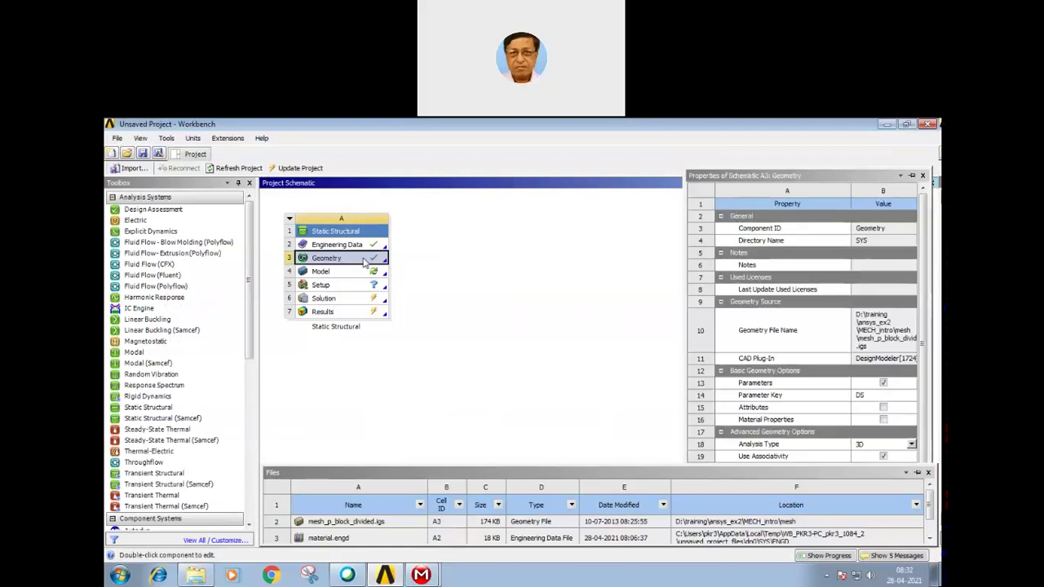
{"action": "right_click", "coordinate": [365, 261]}
{"action": "left_click", "coordinate": [342, 204]}
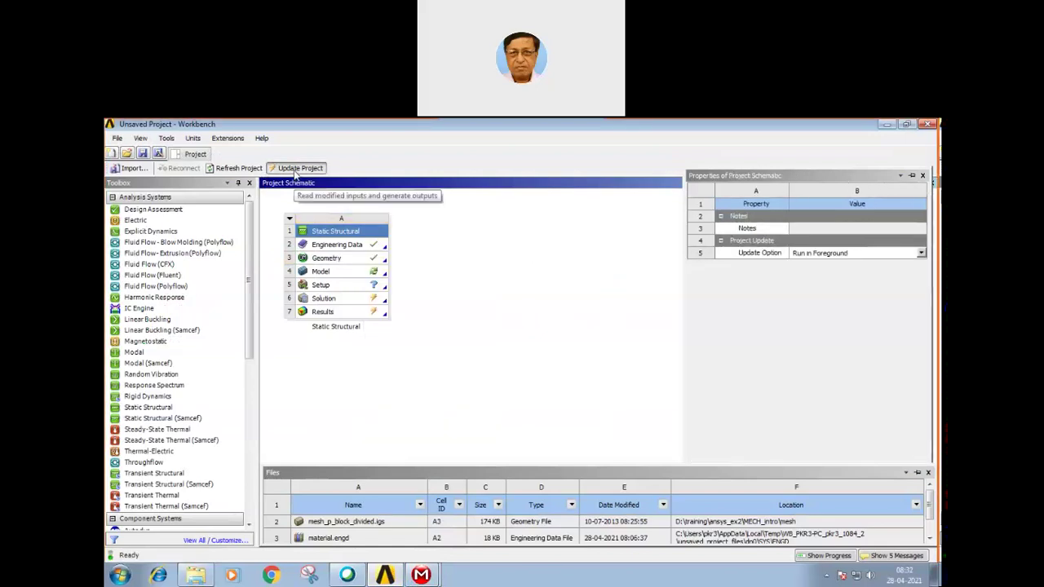
{"action": "left_click", "coordinate": [293, 168]}
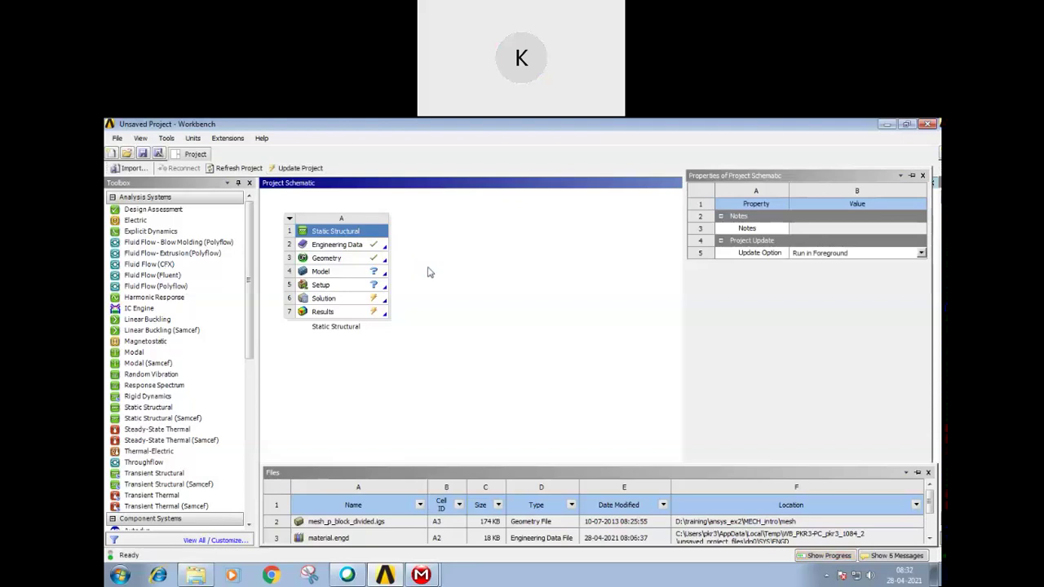
- Open the Geometry cell in DesignModeler, then return to the Workbench project
{"action": "right_click", "coordinate": [364, 257]}
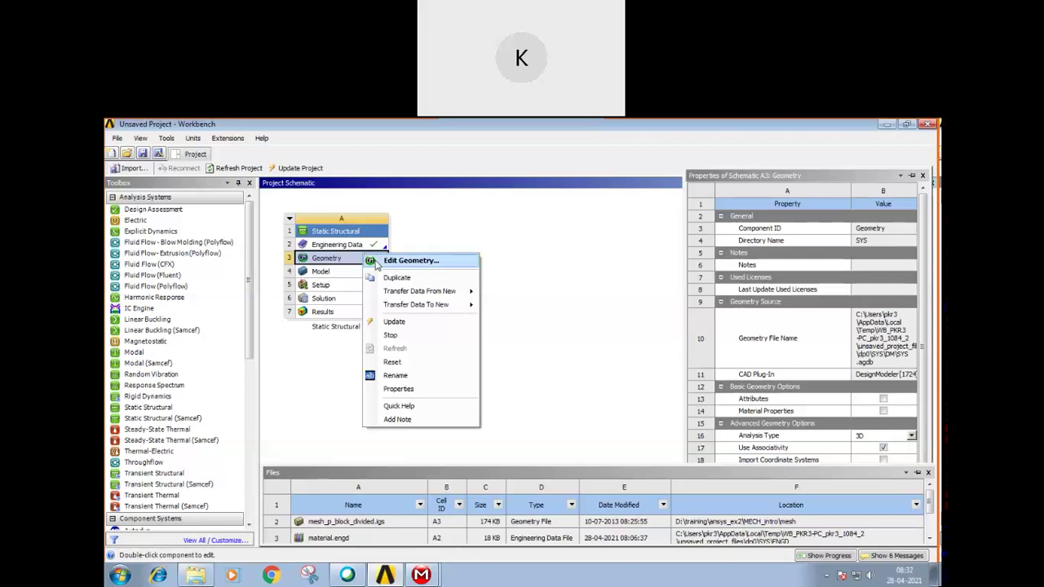
{"action": "left_click", "coordinate": [545, 284]}
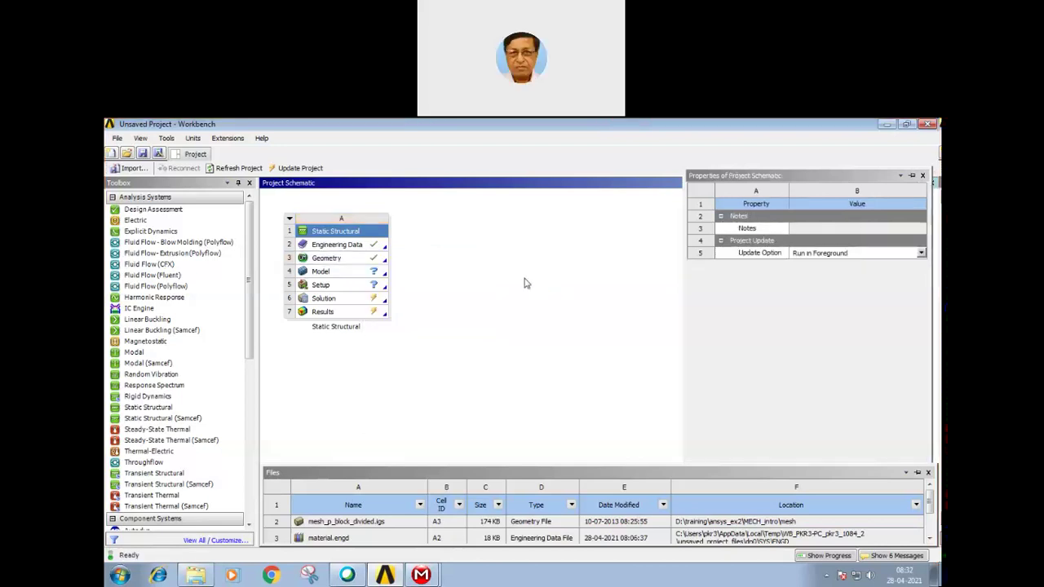
{"action": "double_click", "coordinate": [371, 260]}
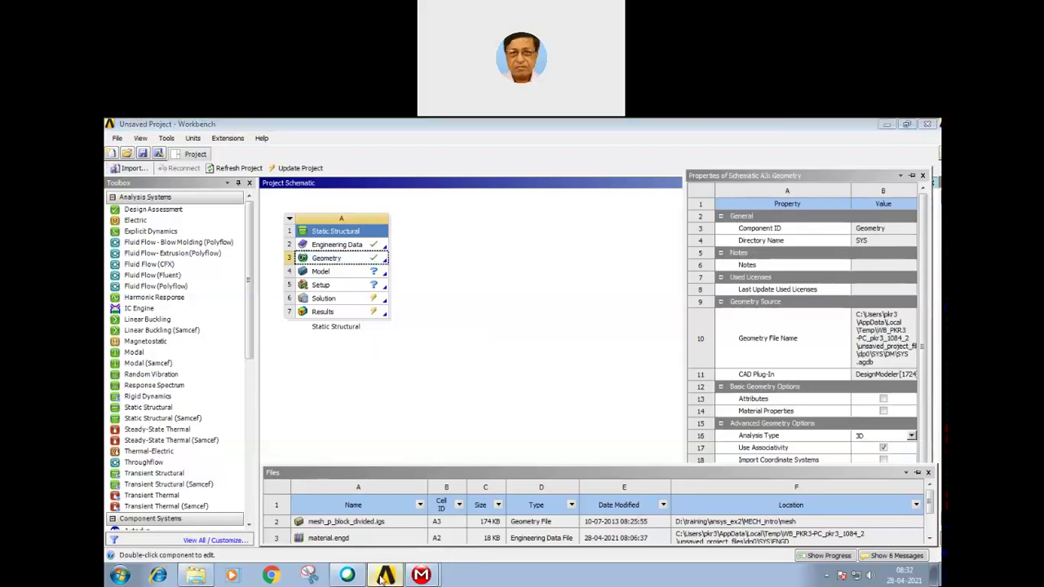
{"action": "left_click", "coordinate": [384, 576]}
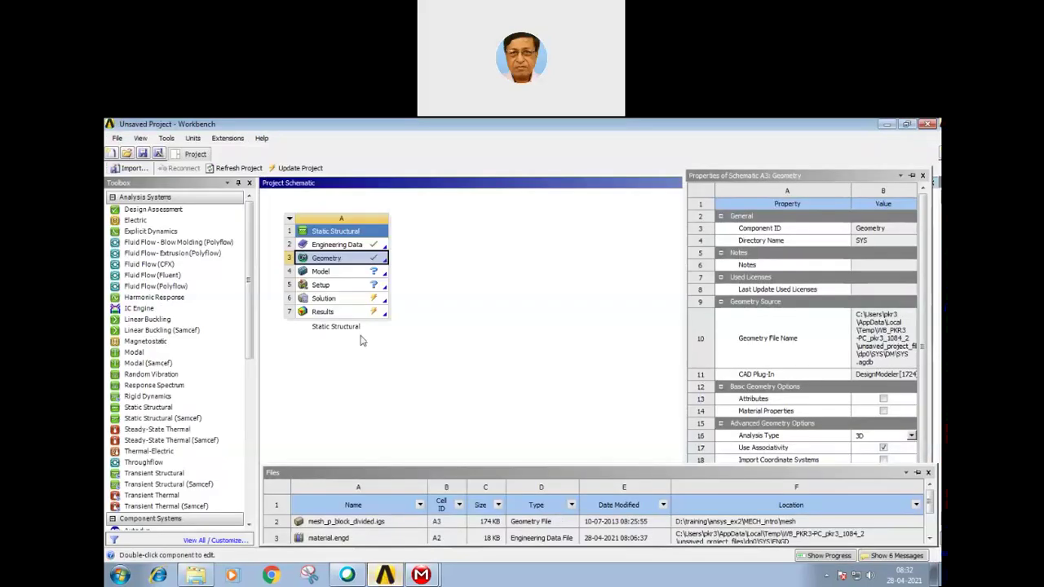
- Update the Geometry cell from its source so it picks up the half block
{"action": "right_click", "coordinate": [342, 262]}
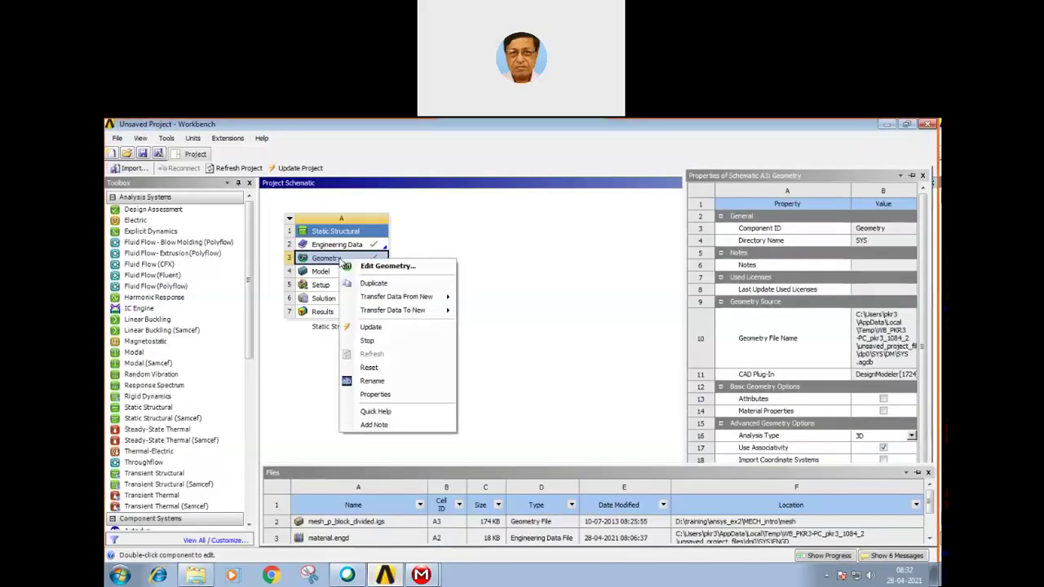
{"action": "left_click", "coordinate": [525, 310]}
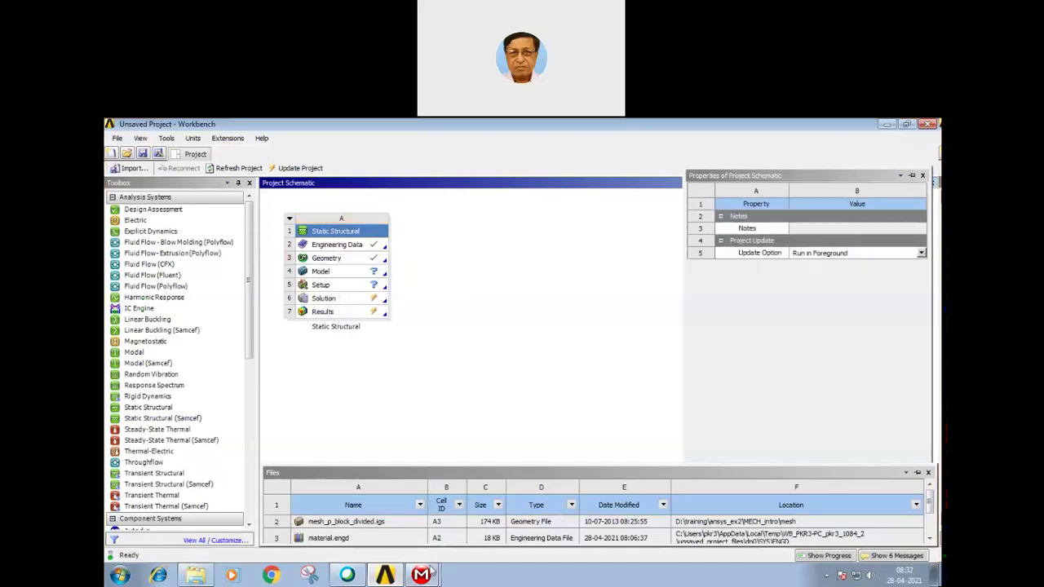
{"action": "left_click", "coordinate": [372, 262]}
{"action": "right_click", "coordinate": [371, 261]}
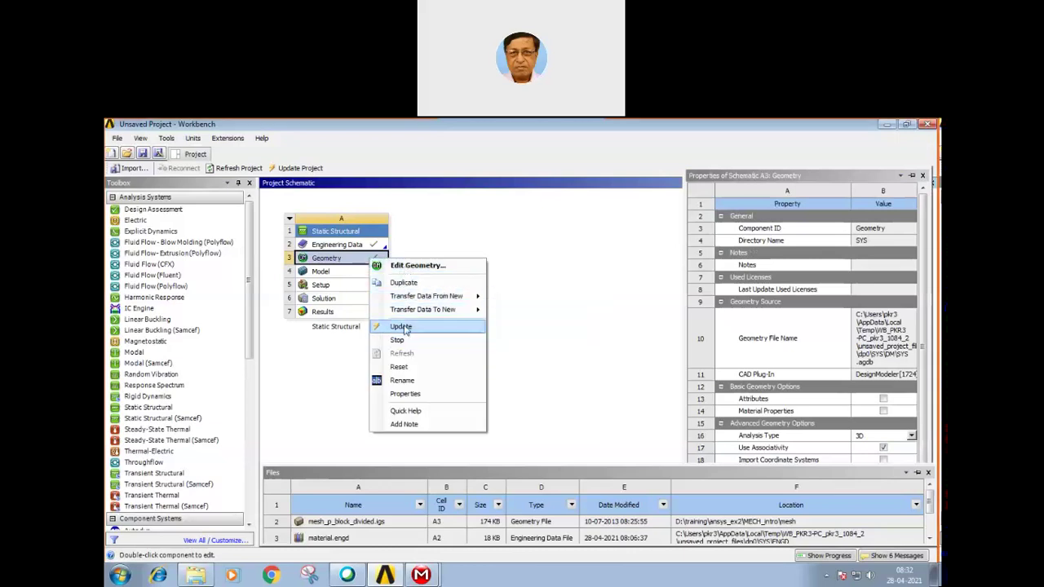
{"action": "left_click", "coordinate": [403, 325]}
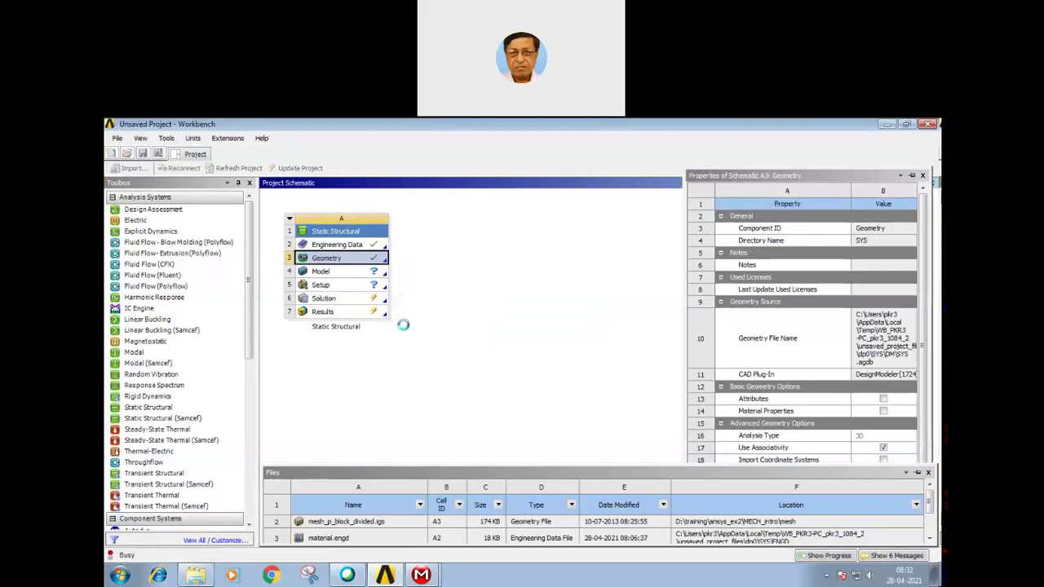
{"action": "right_click", "coordinate": [366, 264]}
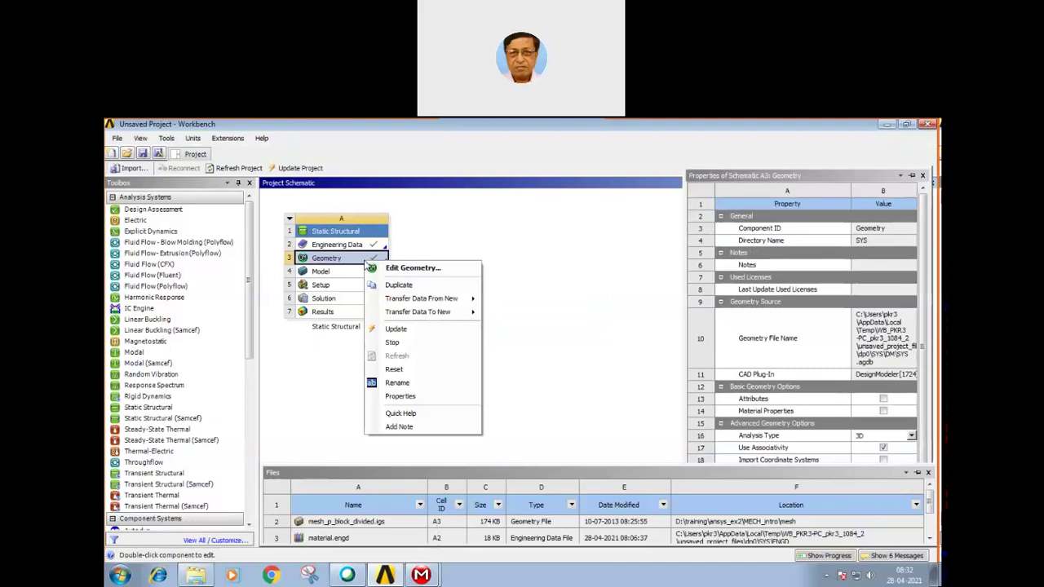
{"action": "left_click", "coordinate": [575, 377]}
{"action": "mouse_move", "coordinate": [385, 575]}
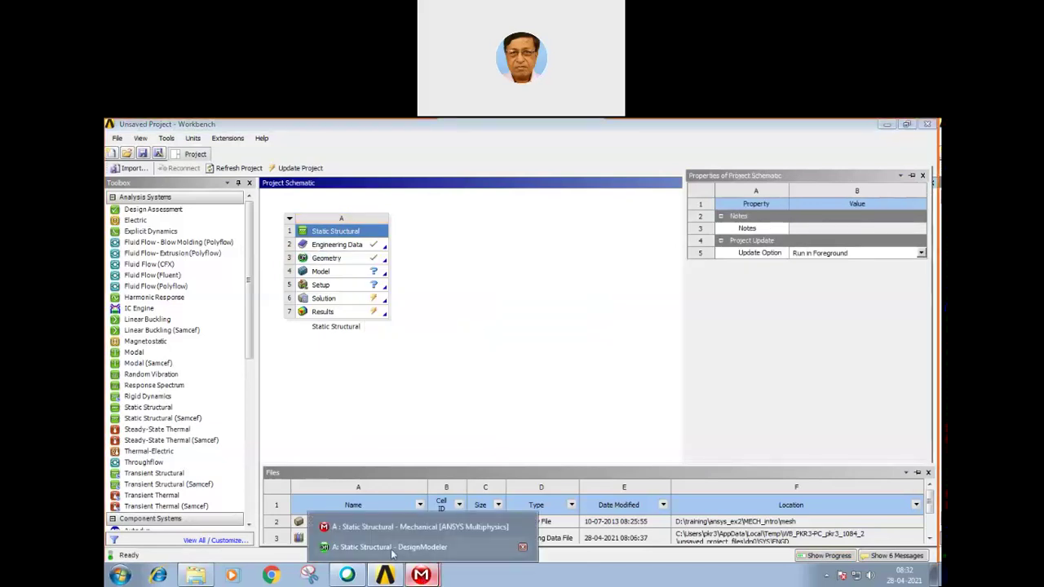
{"action": "left_click", "coordinate": [365, 526]}
- Generate the mesh for the half pillow block in Mechanical, then go back to Workbench
{"action": "mouse_move", "coordinate": [531, 324]}
{"action": "middle_mouse_down"}
{"action": "mouse_move", "coordinate": [598, 312]}
{"action": "mouse_move", "coordinate": [563, 320]}
{"action": "middle_mouse_up"}
{"action": "left_click", "coordinate": [161, 303]}
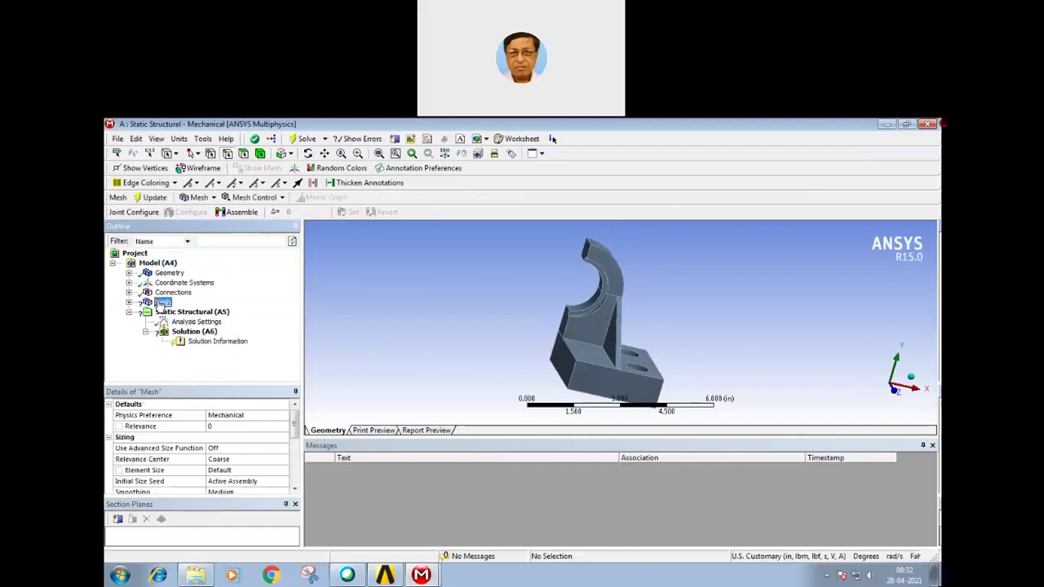
{"action": "right_click", "coordinate": [161, 304]}
{"action": "left_click", "coordinate": [180, 345]}
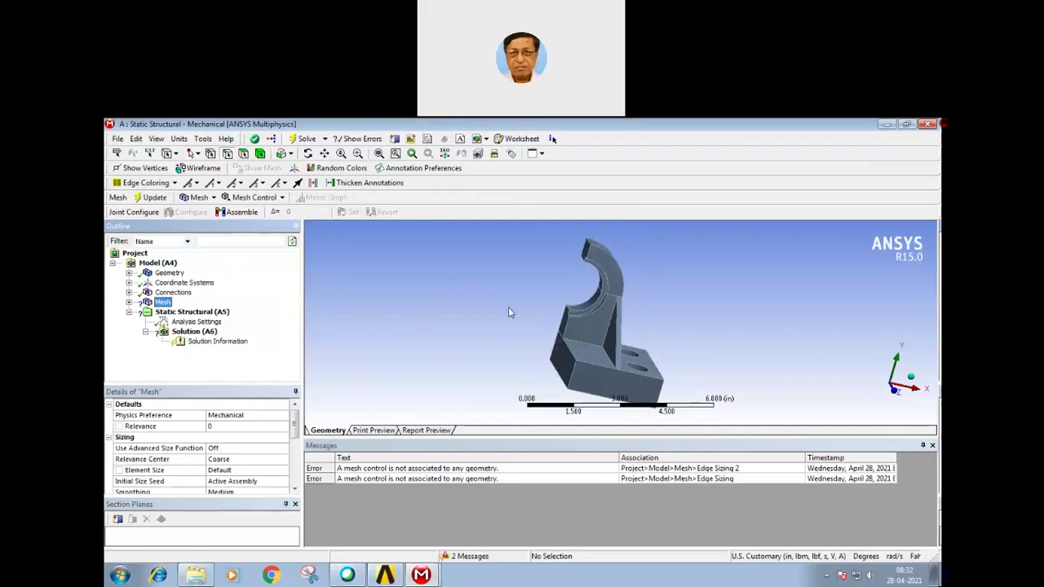
{"action": "mouse_move", "coordinate": [424, 341]}
{"action": "middle_mouse_down"}
{"action": "mouse_move", "coordinate": [443, 373]}
{"action": "mouse_move", "coordinate": [427, 341]}
{"action": "middle_mouse_up"}
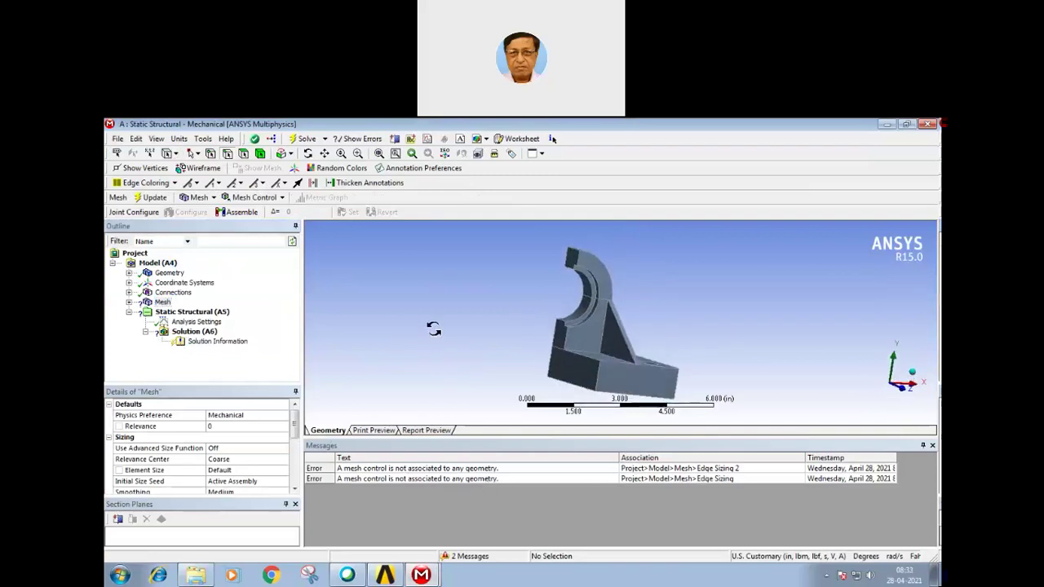
{"action": "left_click", "coordinate": [387, 576]}
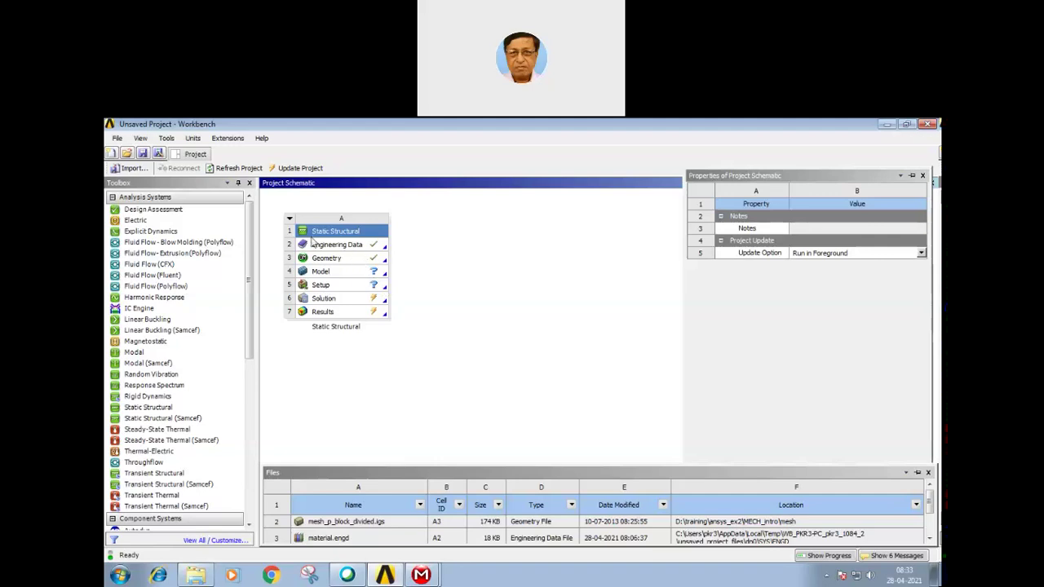
- Clear the Static Structural system's generated data and confirm the deletion warning
{"action": "right_click", "coordinate": [324, 234]}
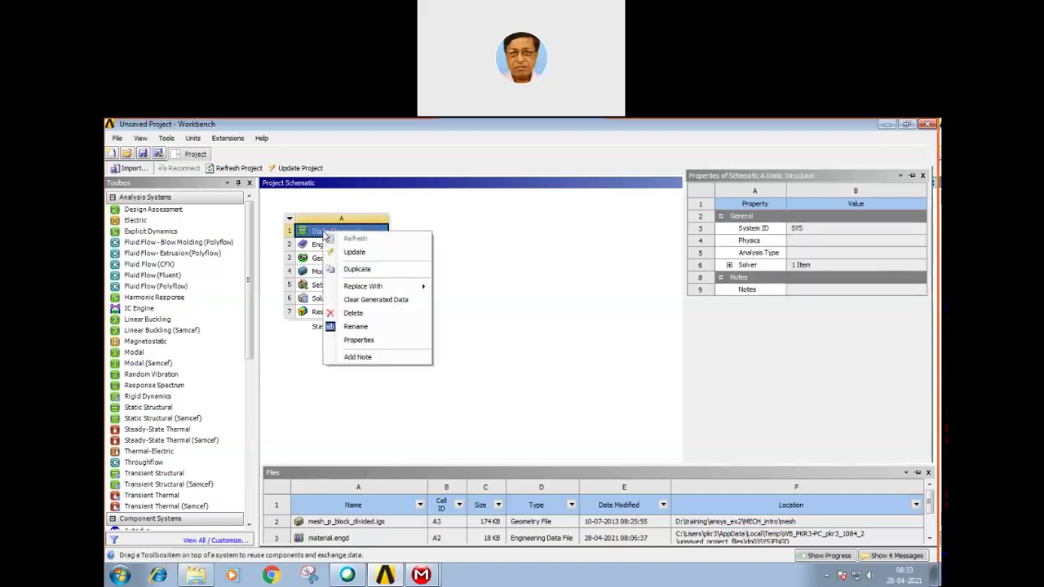
{"action": "left_click", "coordinate": [353, 313]}
{"action": "left_click", "coordinate": [555, 363]}
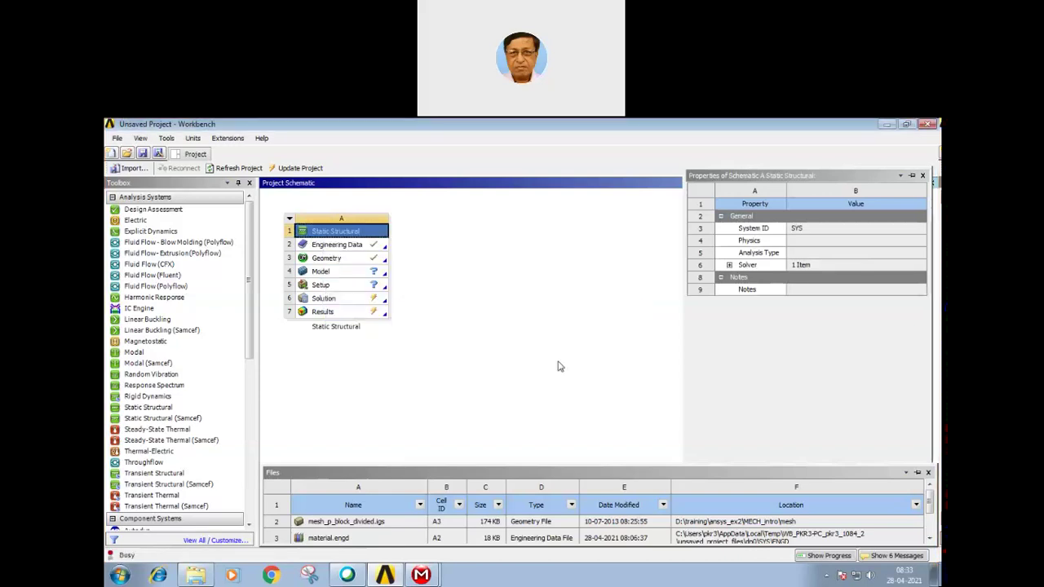
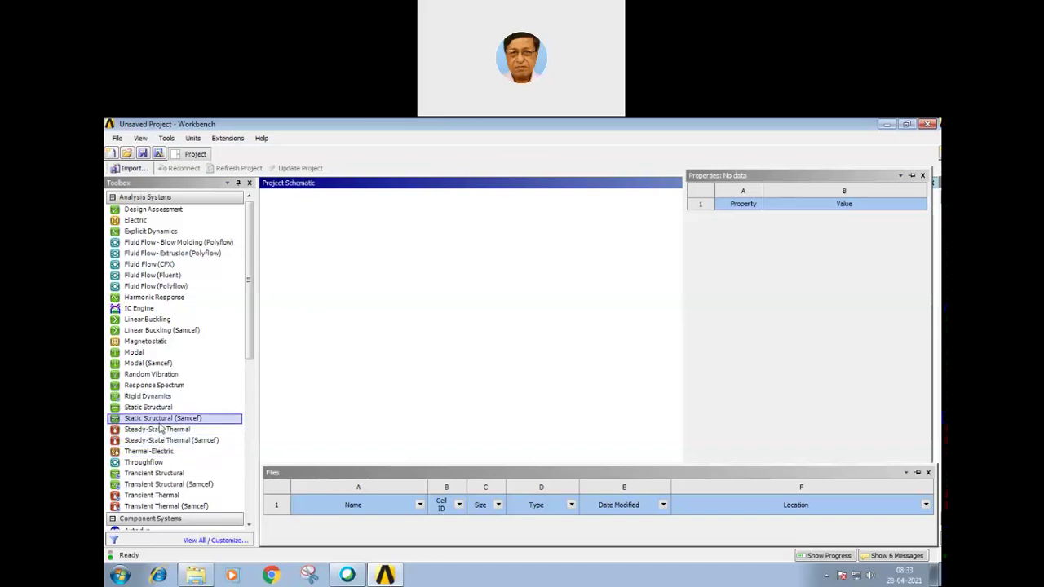
- Add a Static Structural analysis to the project, leaving the unit system unchanged
{"action": "left_click_drag", "start_coordinate": [151, 407], "coordinate": [334, 255]}
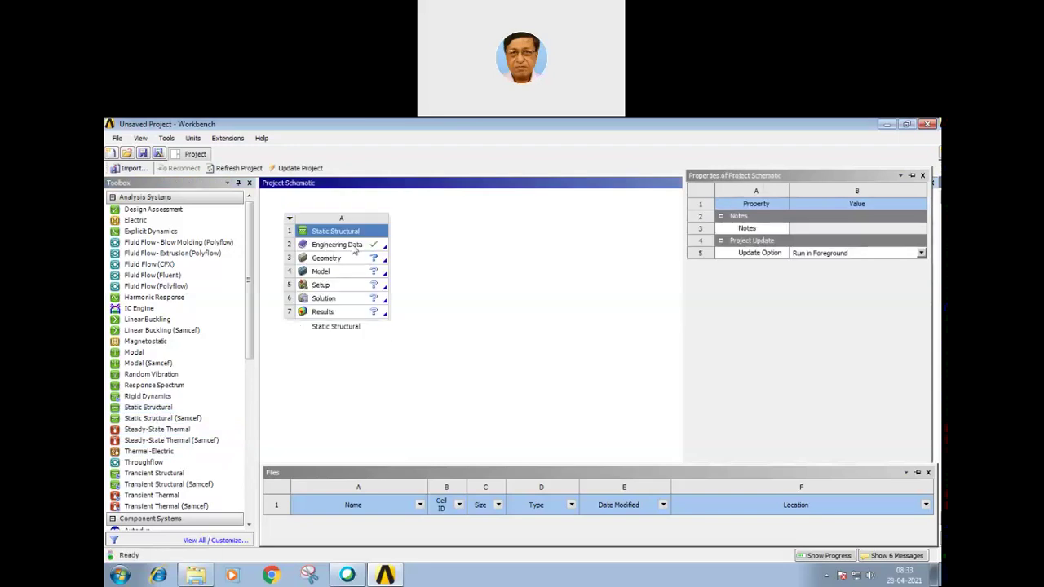
{"action": "left_click", "coordinate": [192, 138]}
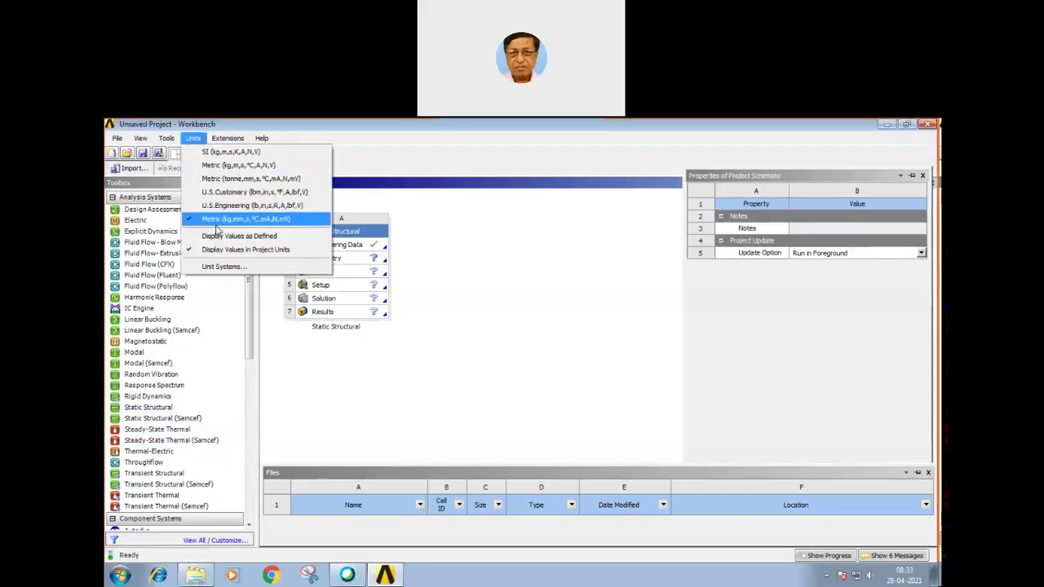
{"action": "left_click", "coordinate": [501, 262]}
- Import mesh-pBlock-half.stp as the analysis geometry and open the model in Mechanical
{"action": "left_click", "coordinate": [341, 259]}
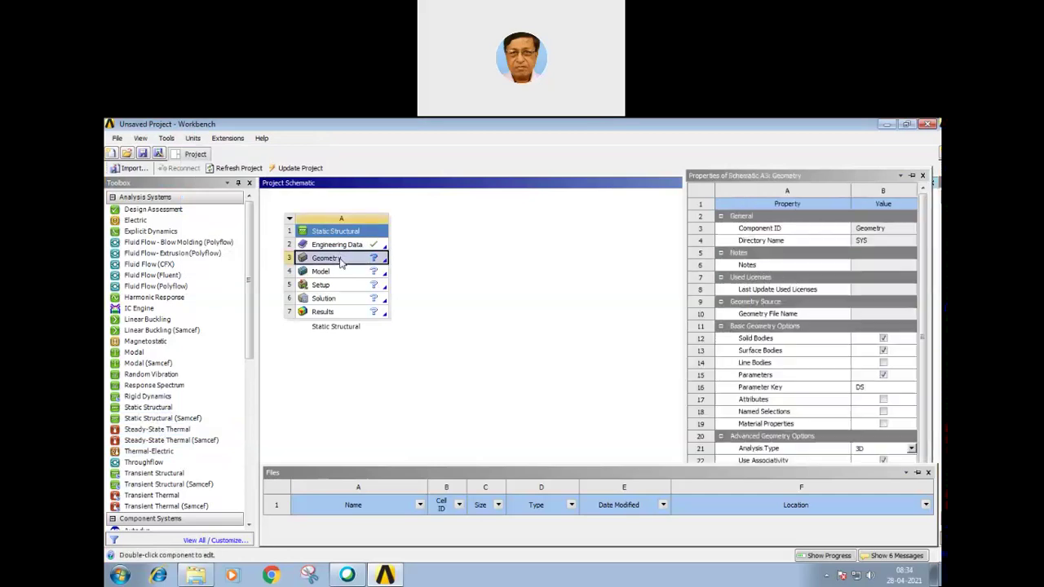
{"action": "right_click", "coordinate": [341, 259]}
{"action": "mouse_move", "coordinate": [386, 280]}
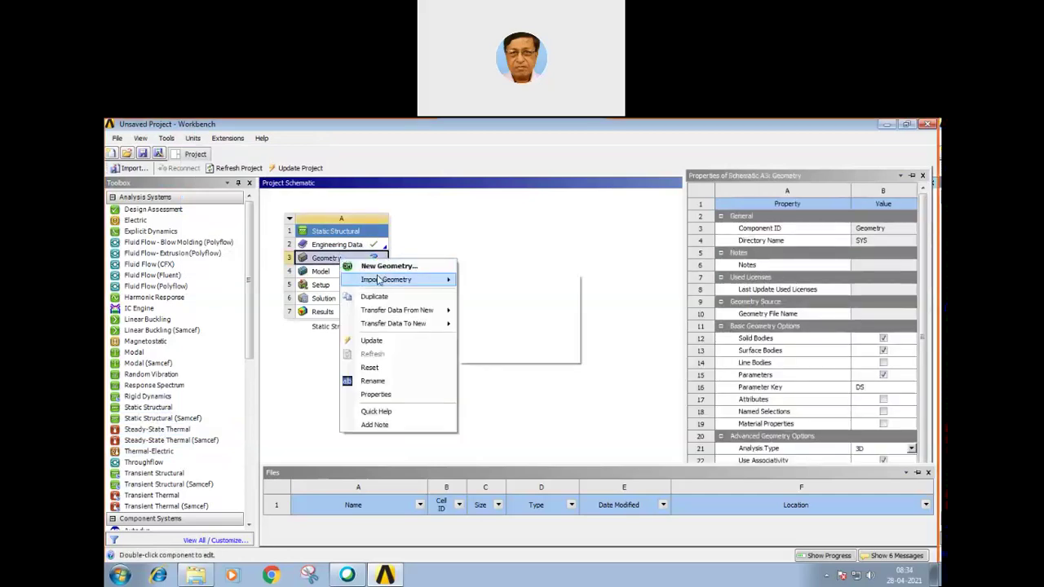
{"action": "left_click", "coordinate": [488, 282]}
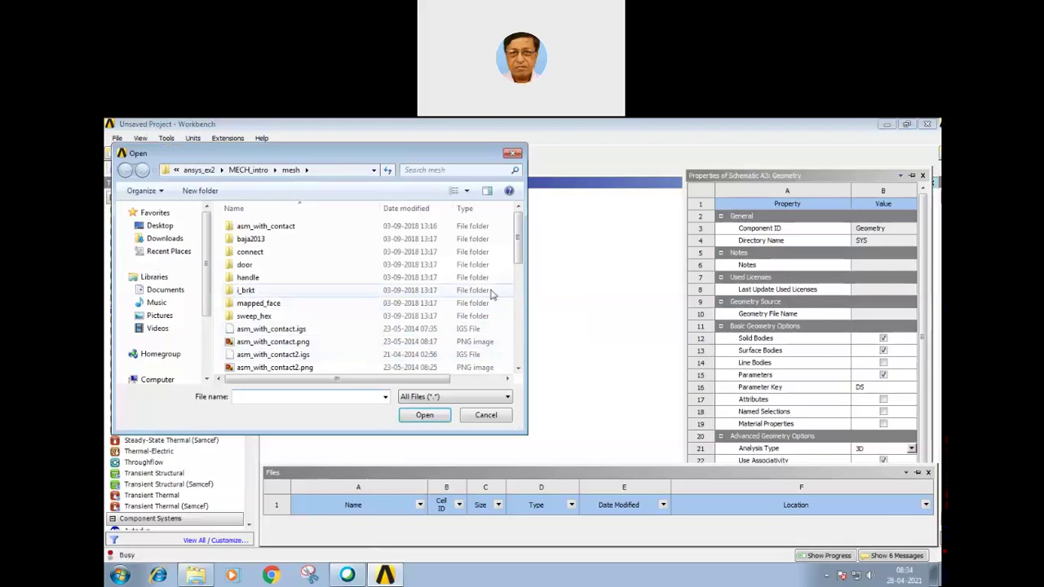
{"action": "left_click_drag", "start_coordinate": [515, 259], "coordinate": [517, 325]}
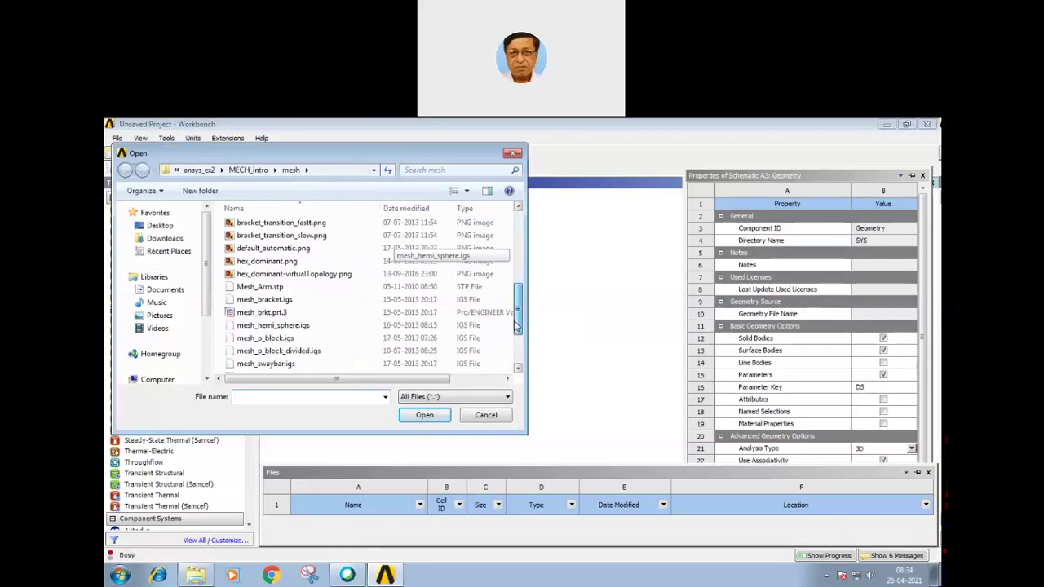
{"action": "left_click_drag", "start_coordinate": [516, 325], "coordinate": [515, 352]}
{"action": "left_click", "coordinate": [308, 343]}
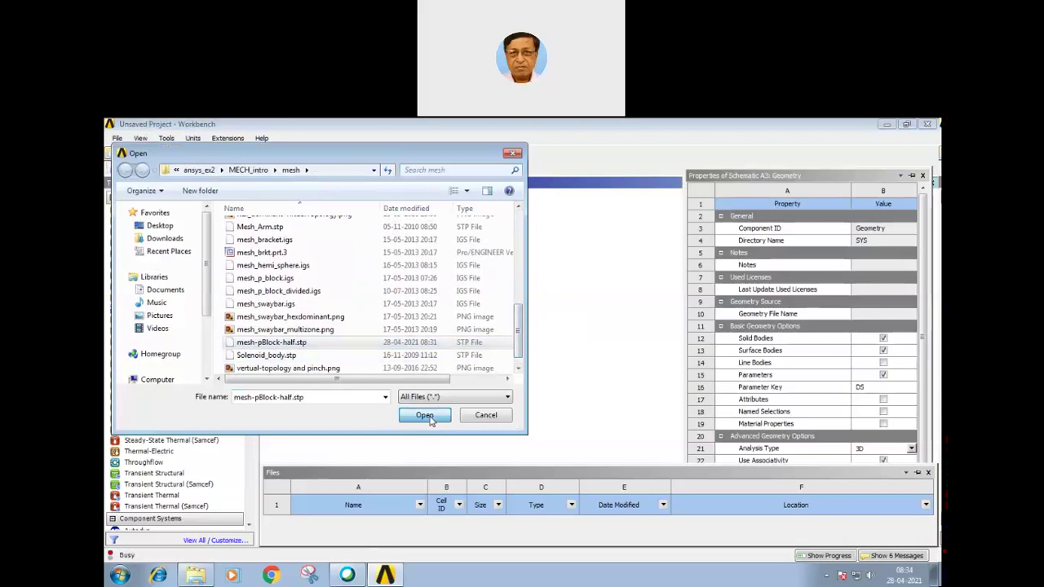
{"action": "left_click", "coordinate": [430, 420]}
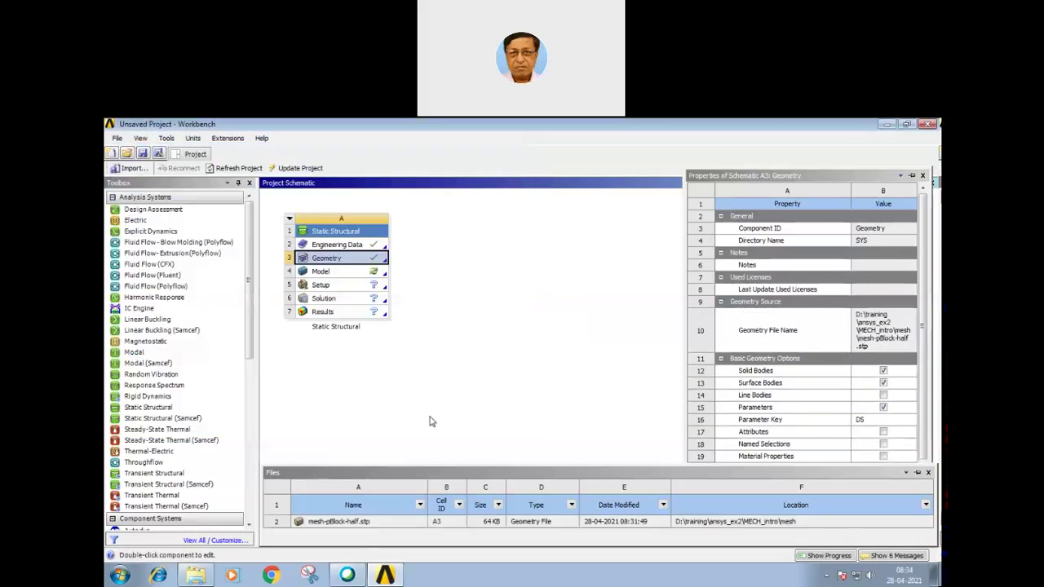
{"action": "double_click", "coordinate": [337, 273]}
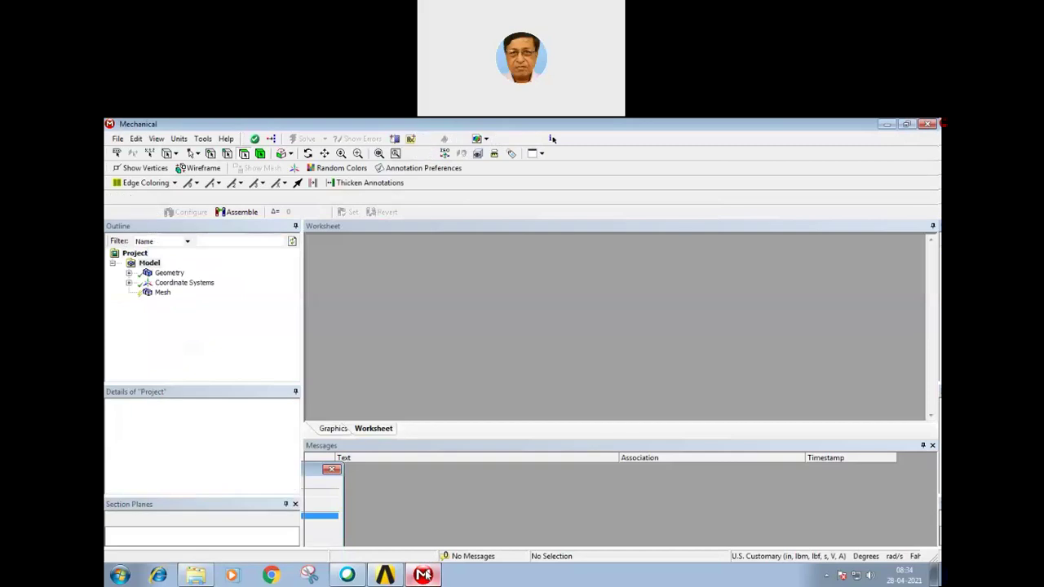
- Orbit the imported bracket and select the FACE body under Geometry
{"action": "middle_click_drag", "start_coordinate": [506, 340], "coordinate": [620, 345]}
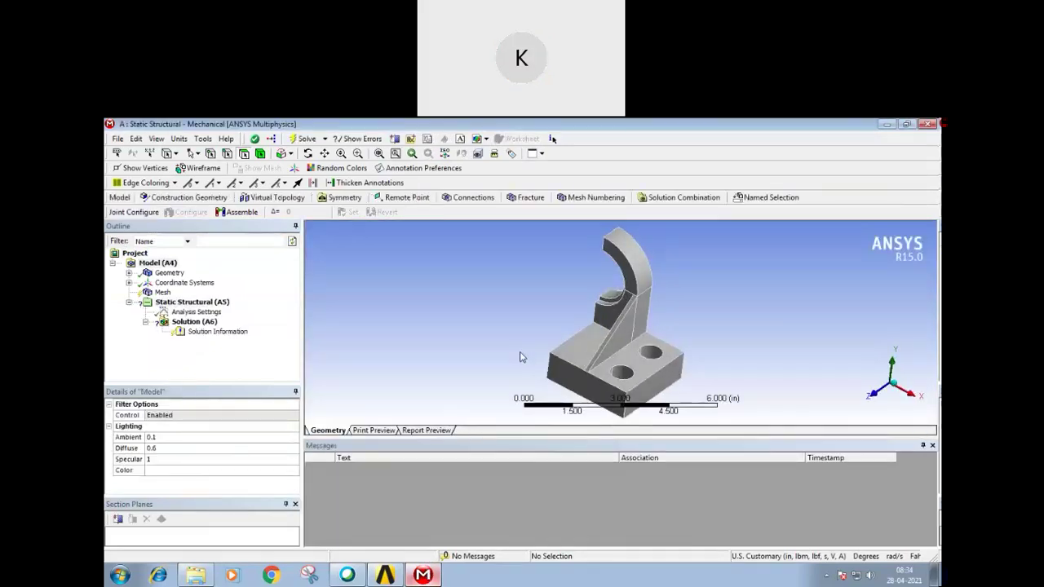
{"action": "middle_click_drag", "start_coordinate": [620, 345], "coordinate": [655, 345]}
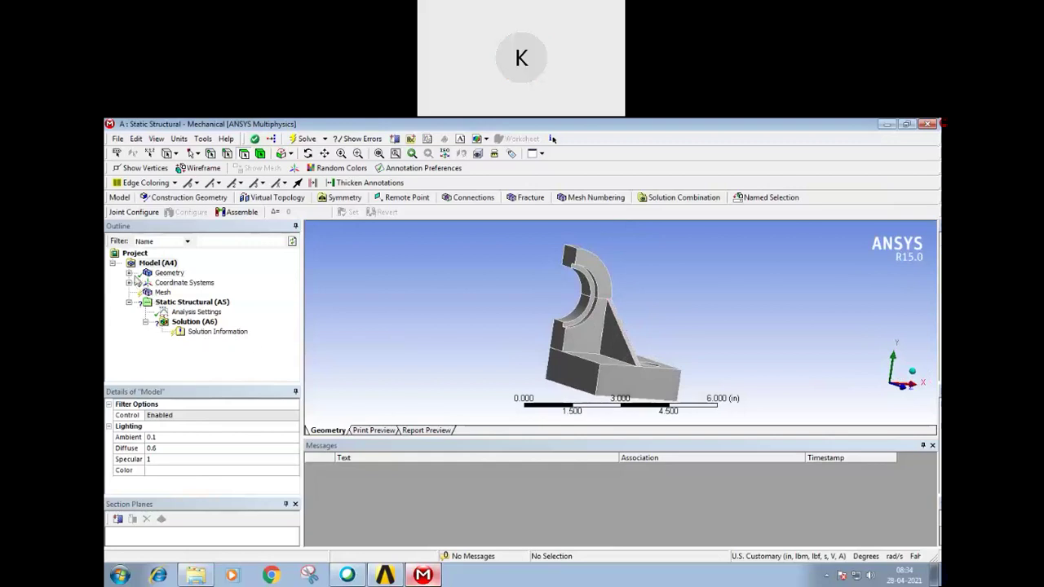
{"action": "left_click", "coordinate": [129, 272]}
{"action": "left_click", "coordinate": [186, 283]}
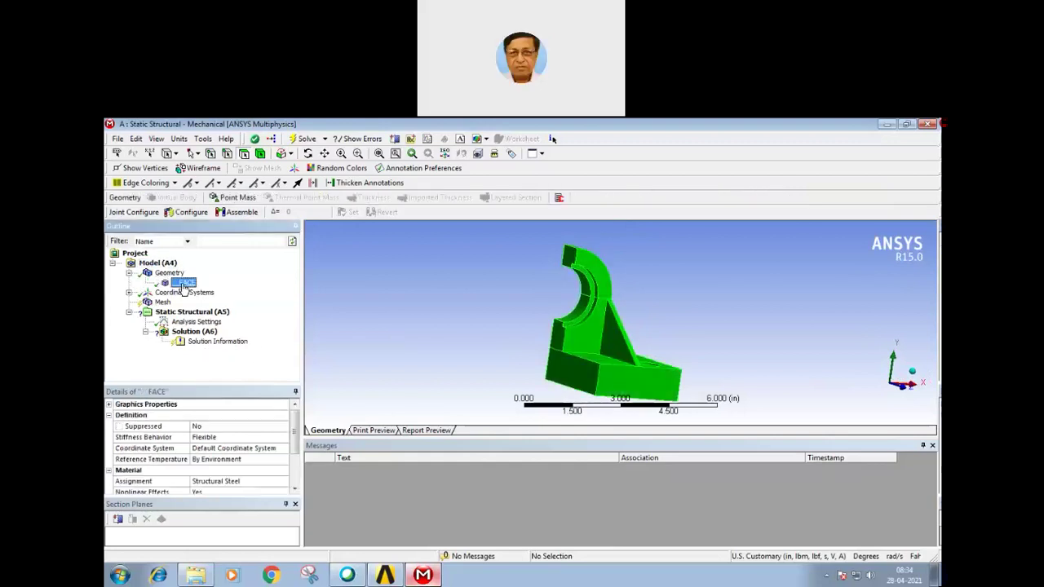
{"action": "mouse_move", "coordinate": [480, 372]}
{"action": "middle_mouse_down"}
{"action": "mouse_move", "coordinate": [432, 381]}
{"action": "mouse_move", "coordinate": [333, 373]}
{"action": "middle_mouse_up"}
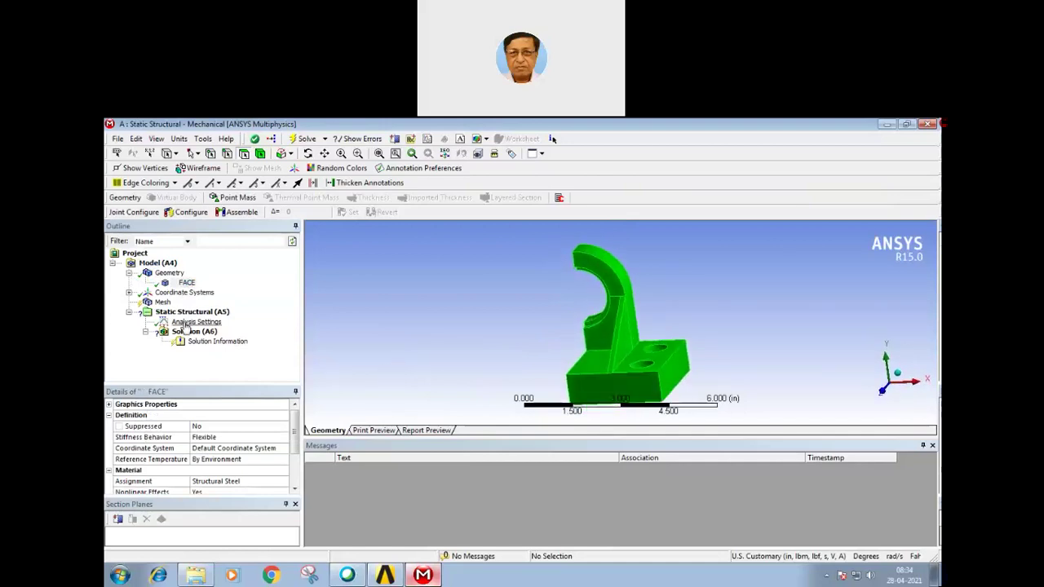
- Generate the default mesh and orbit the meshed bracket to inspect it from several sides
{"action": "right_click", "coordinate": [162, 302]}
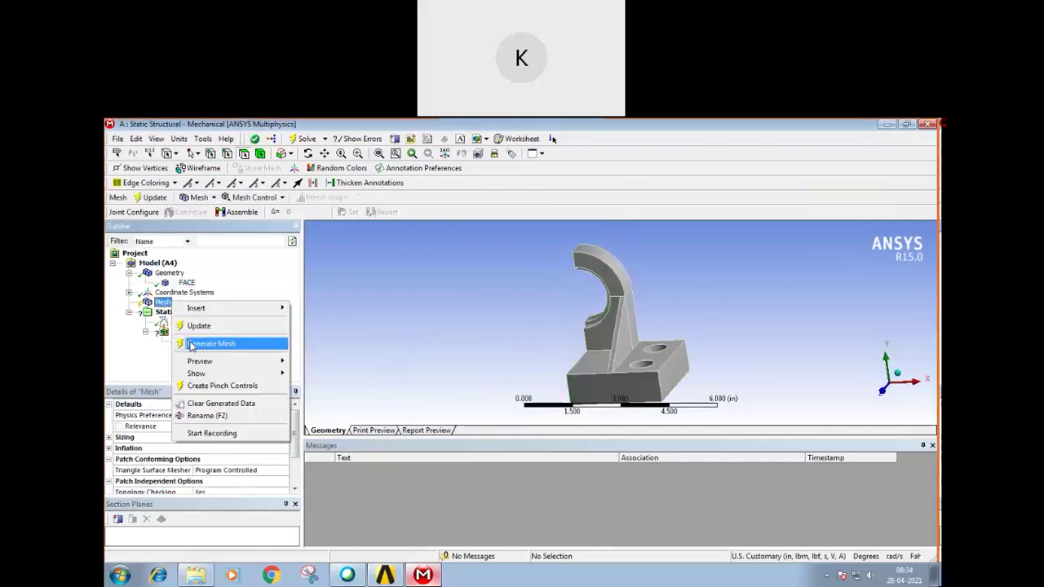
{"action": "left_click", "coordinate": [191, 346]}
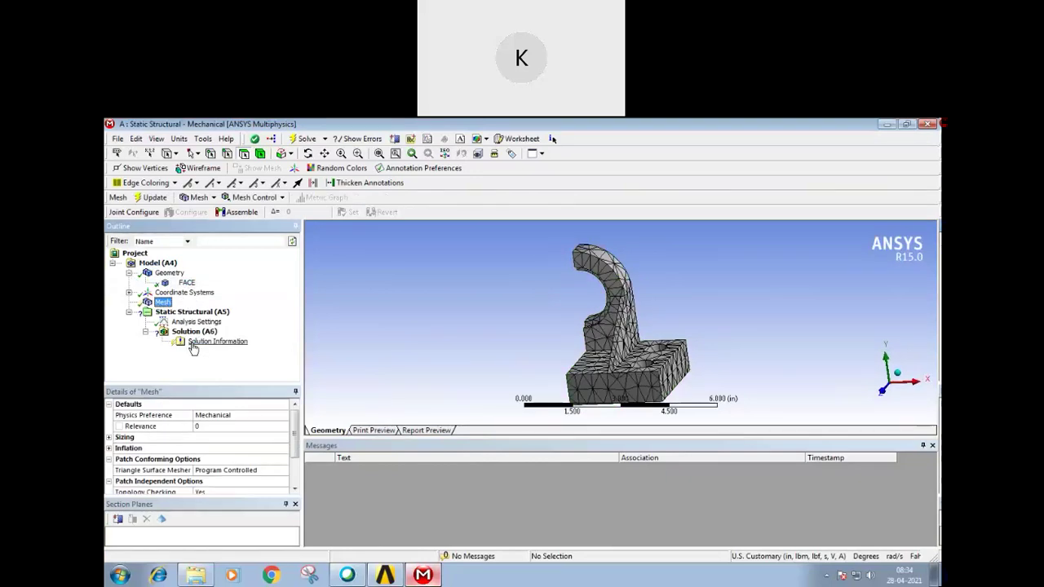
{"action": "mouse_move", "coordinate": [436, 354]}
{"action": "middle_mouse_down"}
{"action": "mouse_move", "coordinate": [565, 358]}
{"action": "mouse_move", "coordinate": [456, 368]}
{"action": "mouse_move", "coordinate": [466, 373]}
{"action": "mouse_move", "coordinate": [518, 351]}
{"action": "mouse_move", "coordinate": [426, 345]}
{"action": "mouse_move", "coordinate": [394, 379]}
{"action": "mouse_move", "coordinate": [494, 350]}
{"action": "middle_mouse_up"}
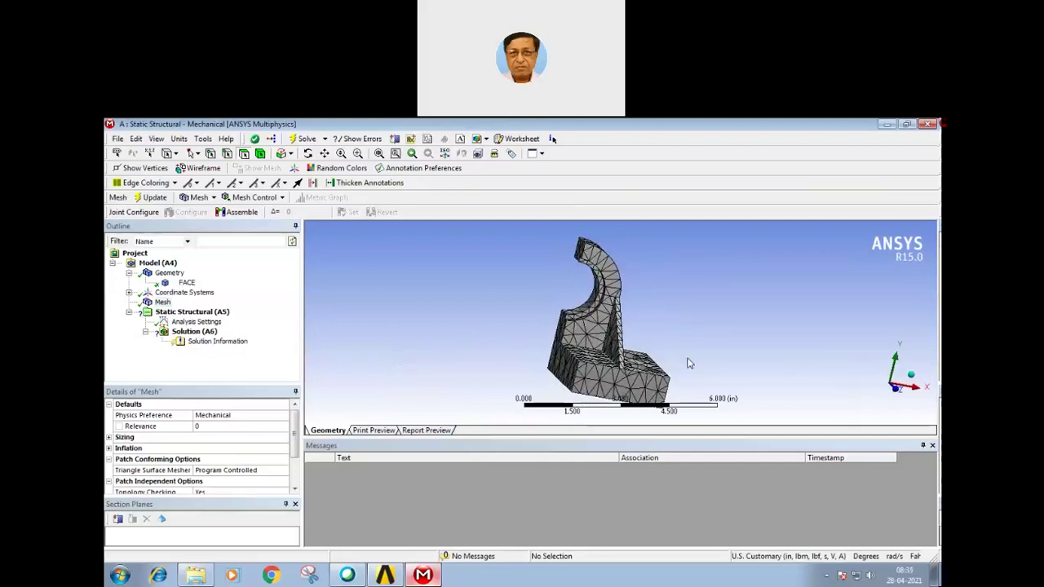
{"action": "middle_click_drag", "start_coordinate": [689, 362], "coordinate": [596, 371]}
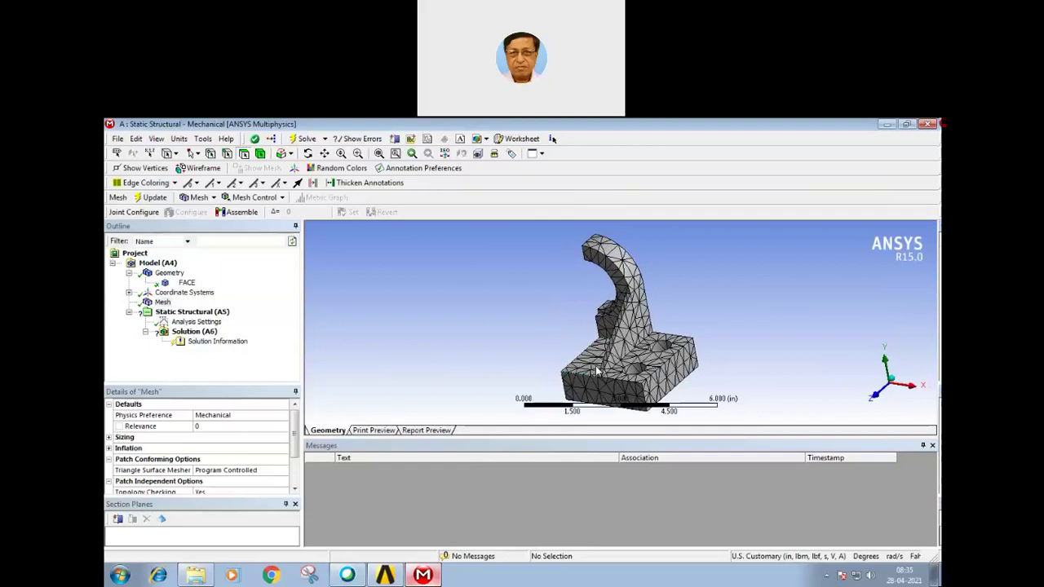
{"action": "mouse_move", "coordinate": [538, 356]}
{"action": "middle_mouse_down"}
{"action": "mouse_move", "coordinate": [541, 364]}
{"action": "mouse_move", "coordinate": [509, 359]}
{"action": "mouse_move", "coordinate": [541, 359]}
{"action": "mouse_move", "coordinate": [535, 350]}
{"action": "mouse_move", "coordinate": [634, 359]}
{"action": "mouse_move", "coordinate": [543, 366]}
{"action": "middle_mouse_up"}
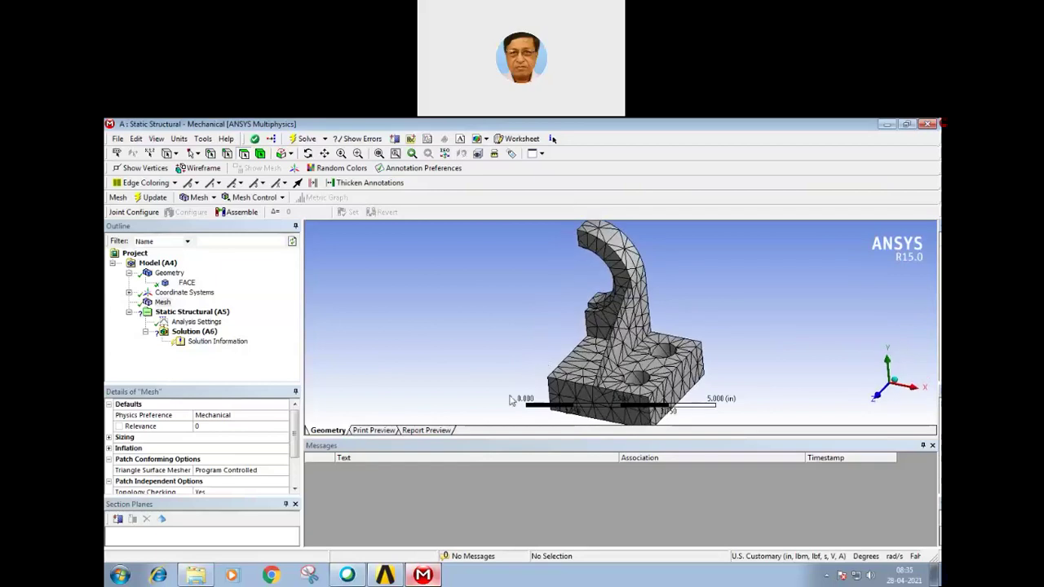
{"action": "left_click", "coordinate": [385, 576]}
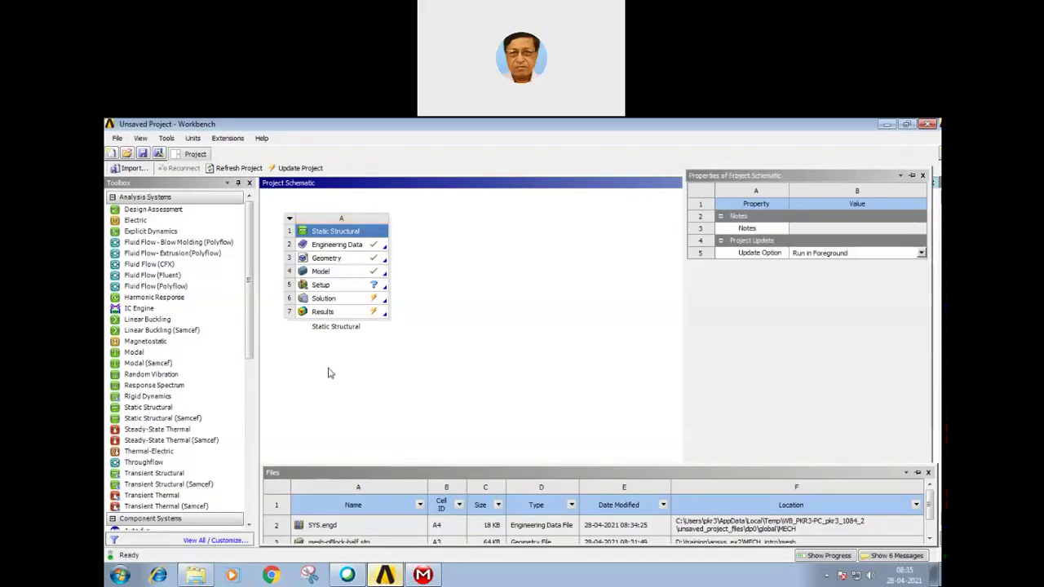
- Launch DesignModeler on the Static Structural Geometry cell to edit the bracket
{"action": "left_click", "coordinate": [343, 260]}
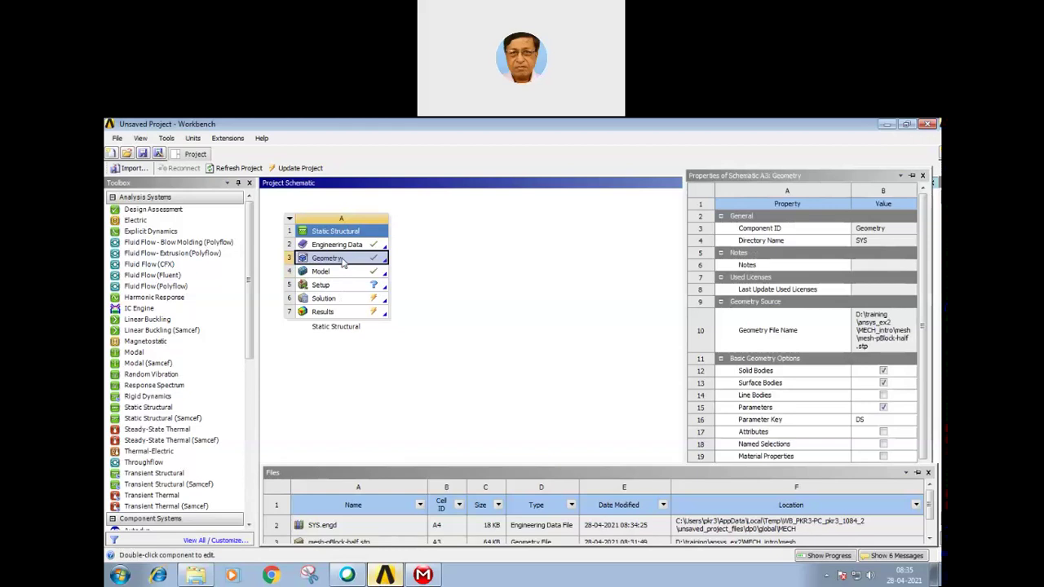
{"action": "double_click", "coordinate": [343, 259]}
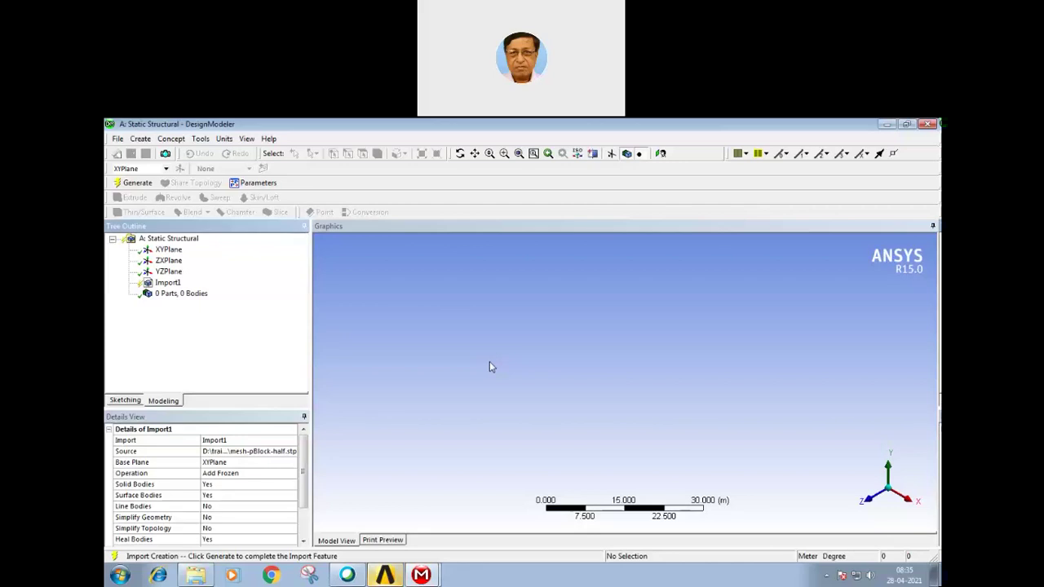
- Generate the import so the bracket shows as one body, orbit it, and start Plane4
{"action": "left_click", "coordinate": [126, 184]}
{"action": "mouse_move", "coordinate": [341, 356]}
{"action": "middle_mouse_down"}
{"action": "mouse_move", "coordinate": [422, 377]}
{"action": "mouse_move", "coordinate": [438, 356]}
{"action": "mouse_move", "coordinate": [531, 360]}
{"action": "mouse_move", "coordinate": [448, 364]}
{"action": "mouse_move", "coordinate": [465, 351]}
{"action": "mouse_move", "coordinate": [495, 357]}
{"action": "middle_mouse_up"}
{"action": "mouse_move", "coordinate": [623, 366]}
{"action": "middle_mouse_down"}
{"action": "mouse_move", "coordinate": [571, 365]}
{"action": "mouse_move", "coordinate": [541, 373]}
{"action": "mouse_move", "coordinate": [548, 385]}
{"action": "middle_mouse_up"}
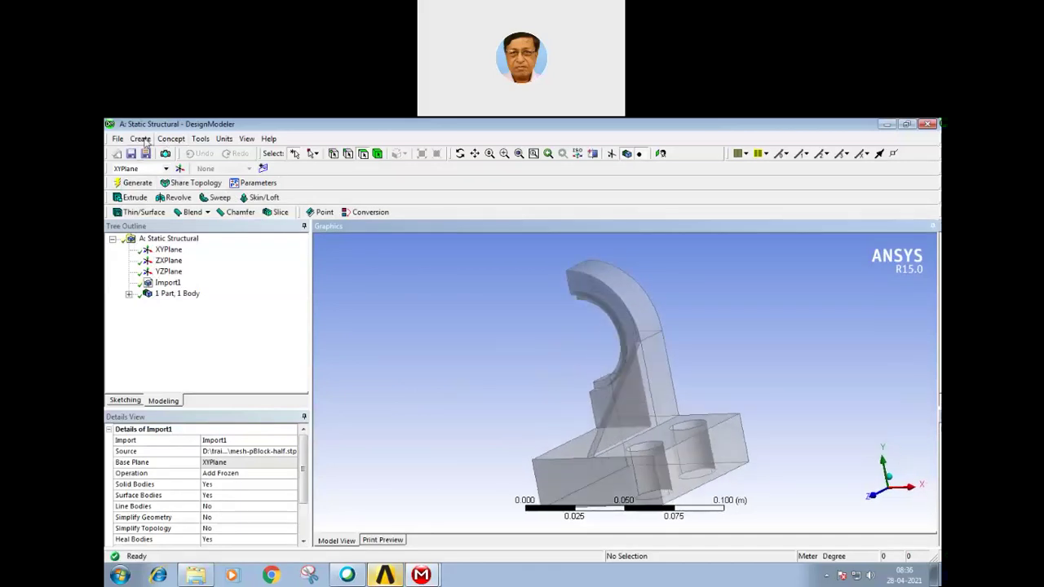
{"action": "mouse_move", "coordinate": [391, 295]}
{"action": "middle_mouse_down"}
{"action": "mouse_move", "coordinate": [407, 291]}
{"action": "mouse_move", "coordinate": [349, 281]}
{"action": "middle_mouse_up"}
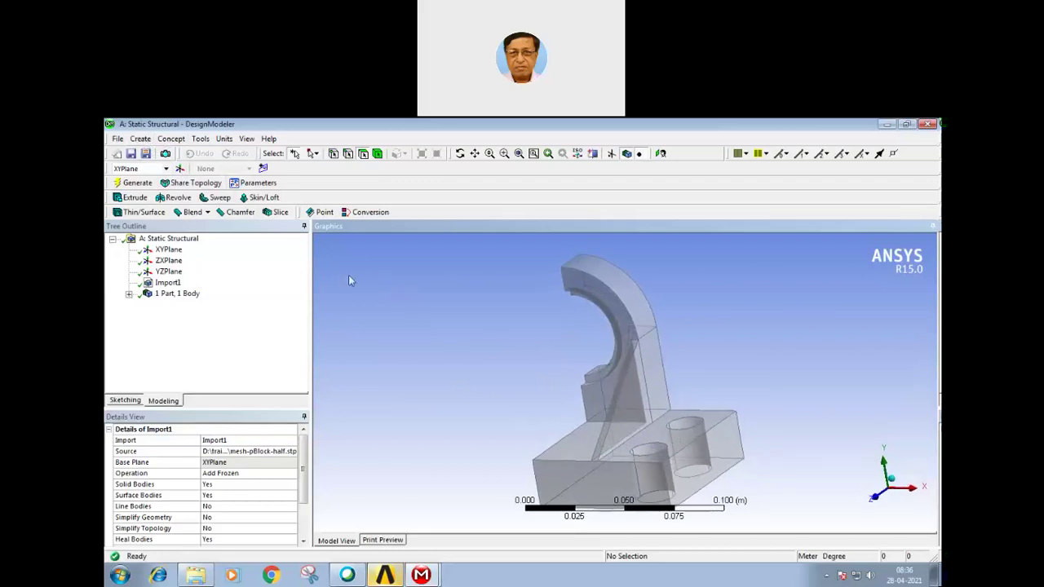
{"action": "left_click", "coordinate": [179, 168]}
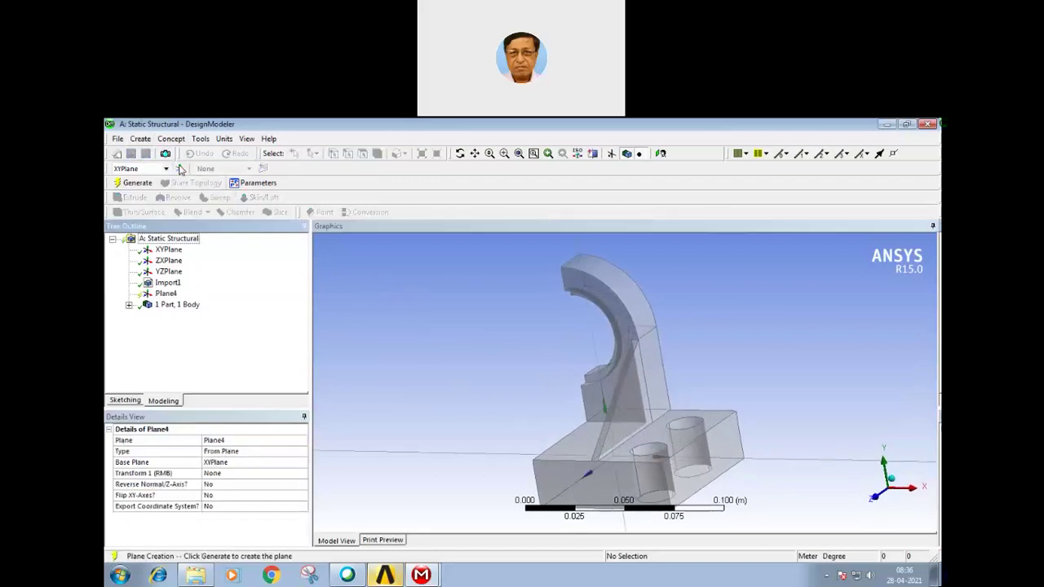
- Set Plane4's type to From Three Points
{"action": "left_click", "coordinate": [238, 453]}
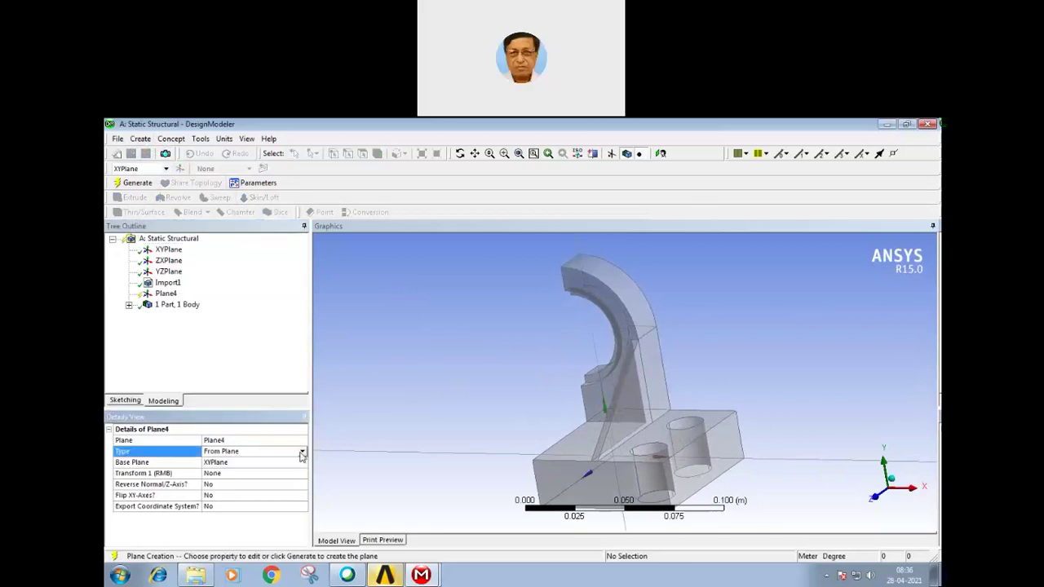
{"action": "left_click", "coordinate": [302, 452]}
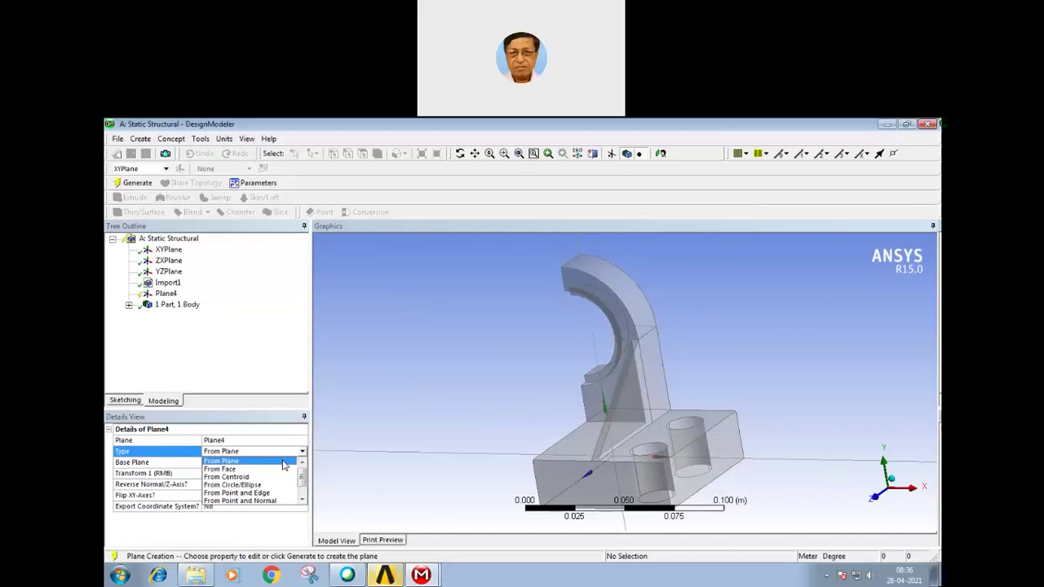
{"action": "scroll", "coordinate": [304, 478], "scroll_direction": "down", "scroll_amount": 1}
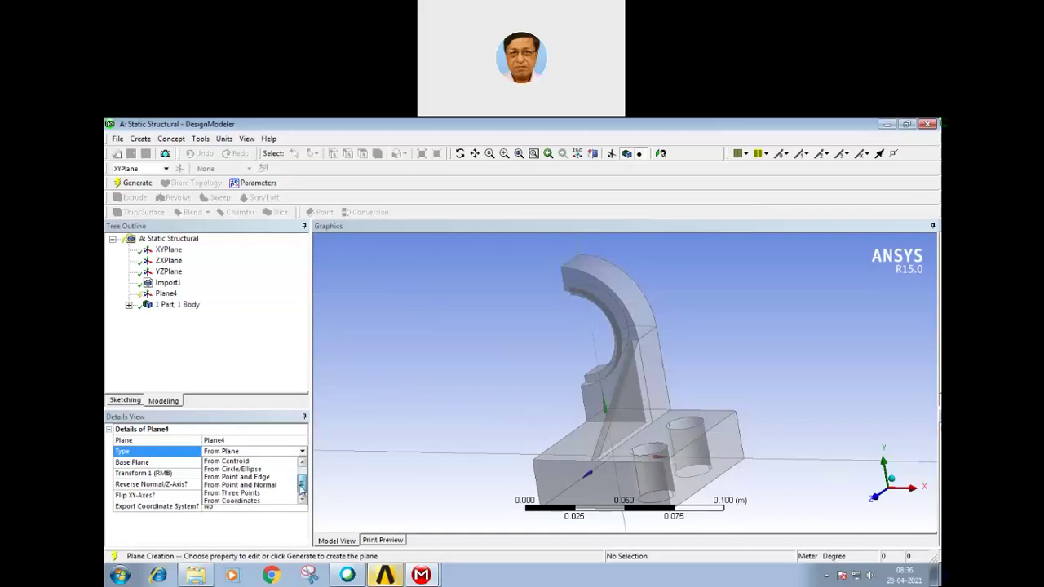
{"action": "left_click", "coordinate": [237, 494]}
{"action": "middle_click_drag", "start_coordinate": [603, 396], "coordinate": [635, 402]}
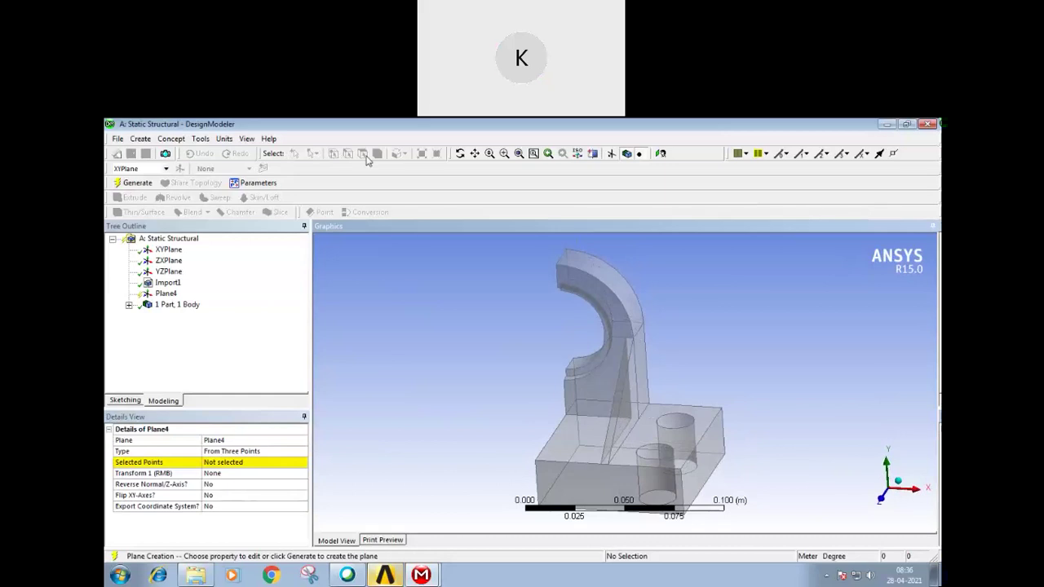
- Pick three vertices where the rib meets the curved arm and generate Plane4
{"action": "left_click", "coordinate": [229, 462]}
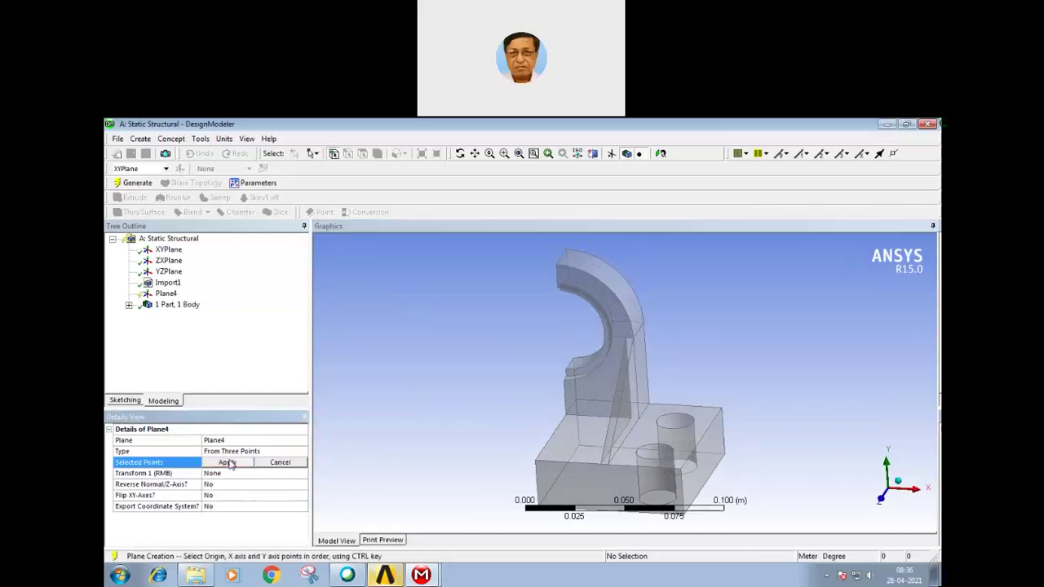
{"action": "left_click", "coordinate": [634, 339]}
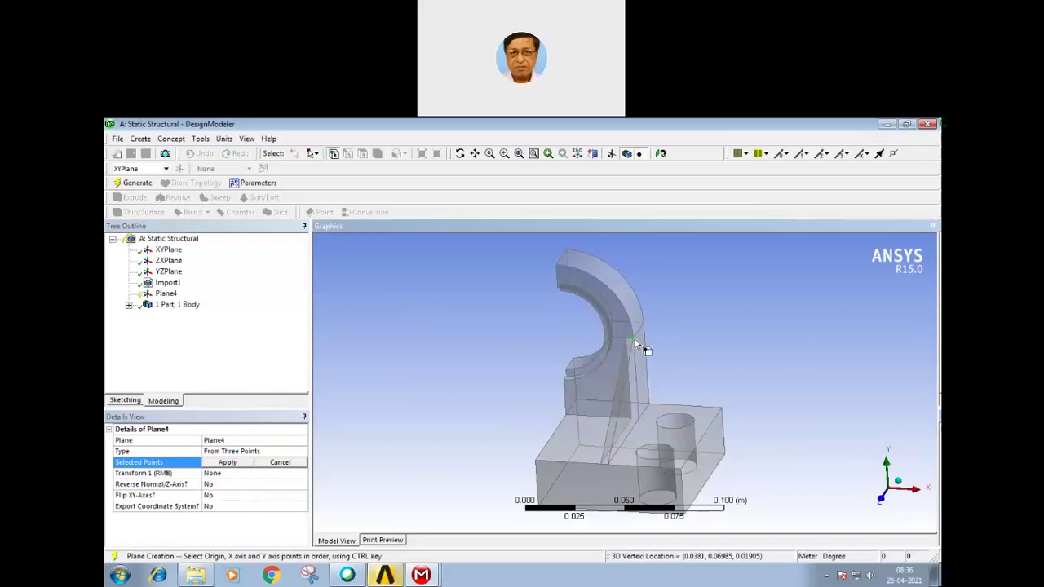
{"action": "left_click", "coordinate": [643, 324], "text": "ctrl"}
{"action": "middle_click_drag", "start_coordinate": [559, 357], "coordinate": [616, 357]}
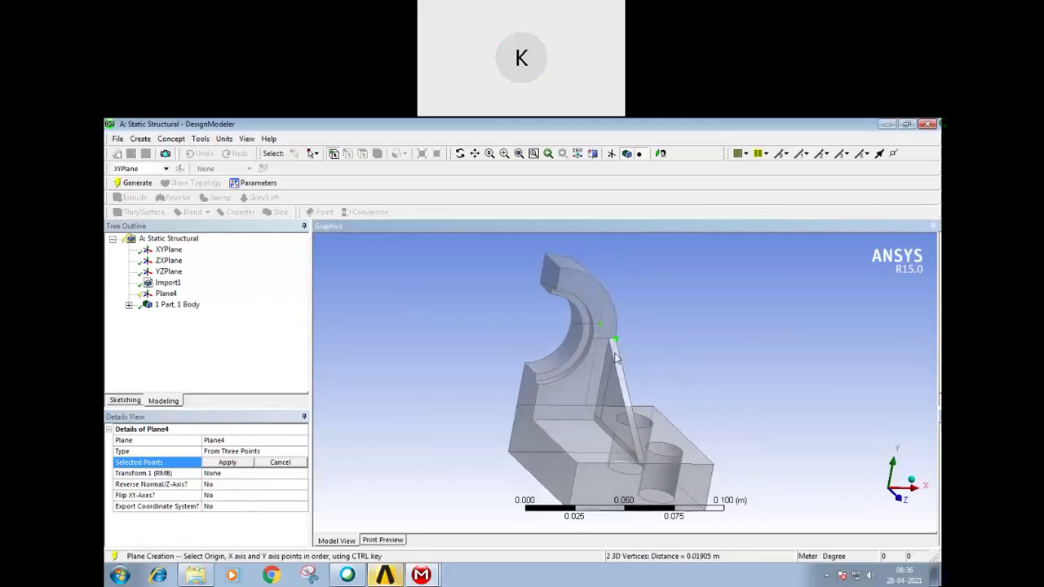
{"action": "left_click", "coordinate": [574, 330], "text": "ctrl"}
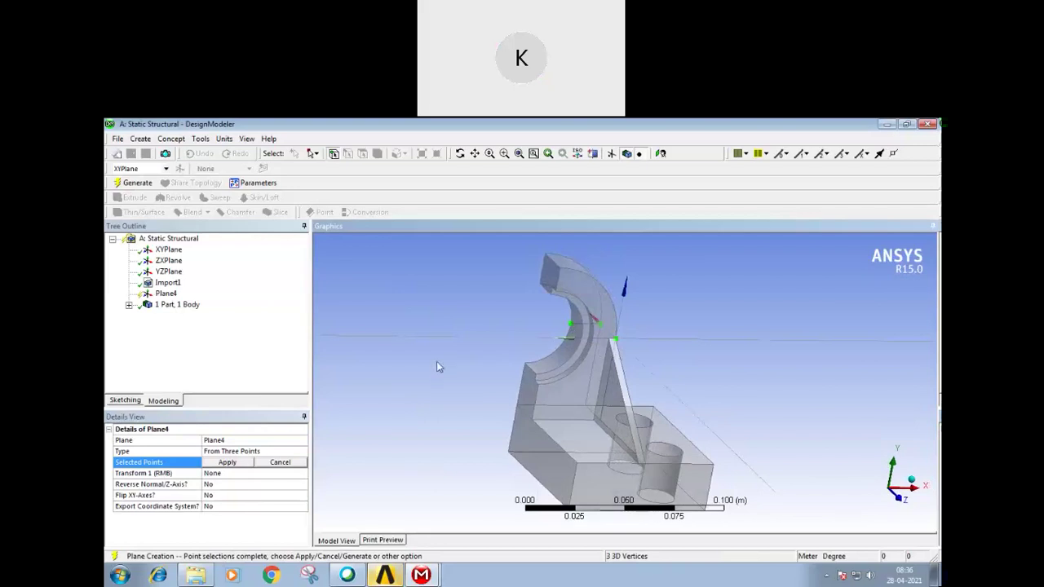
{"action": "left_click", "coordinate": [229, 462]}
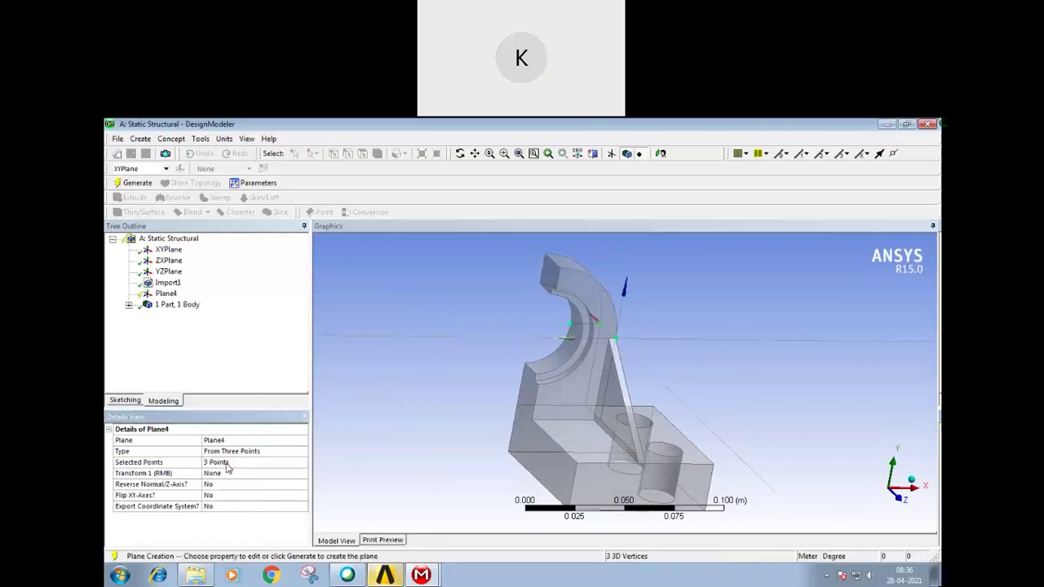
{"action": "left_click", "coordinate": [134, 183]}
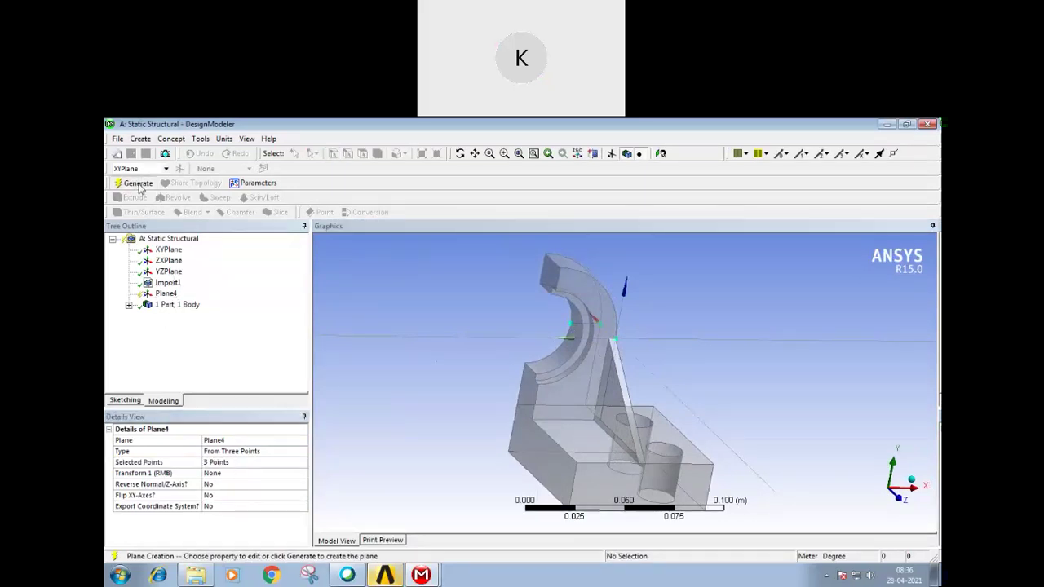
{"action": "middle_click_drag", "start_coordinate": [333, 253], "coordinate": [357, 318]}
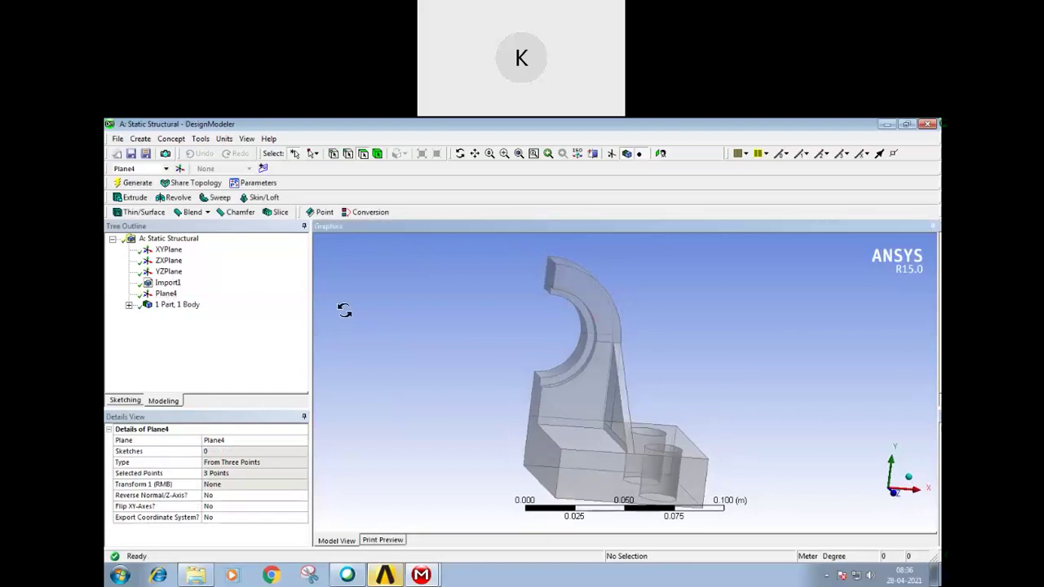
{"action": "left_click", "coordinate": [146, 140]}
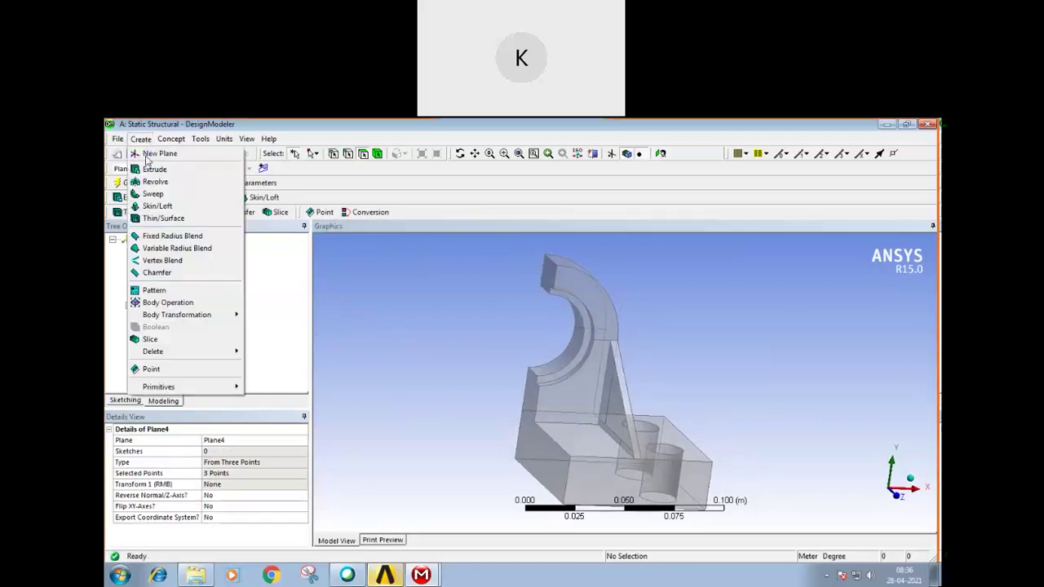
- Slice the bracket at Plane4, creating Slice1
{"action": "left_click", "coordinate": [147, 339]}
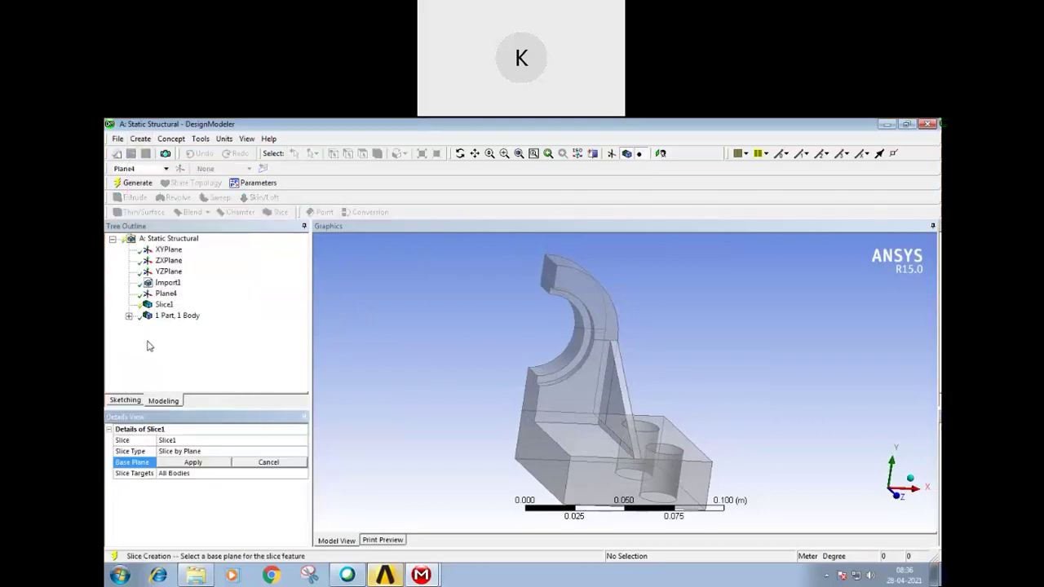
{"action": "left_click", "coordinate": [167, 294]}
{"action": "left_click", "coordinate": [183, 462]}
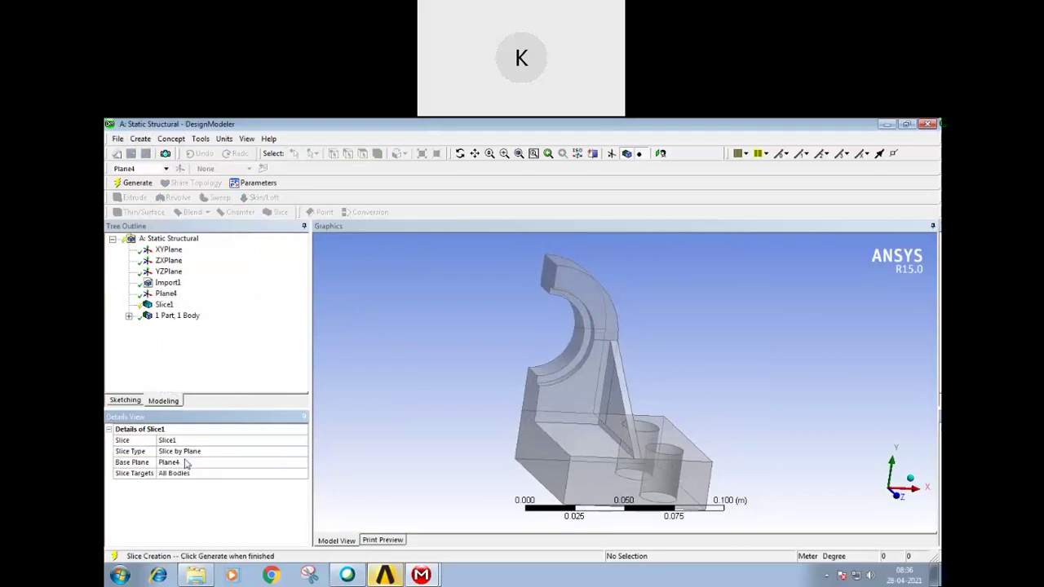
{"action": "left_click", "coordinate": [167, 294]}
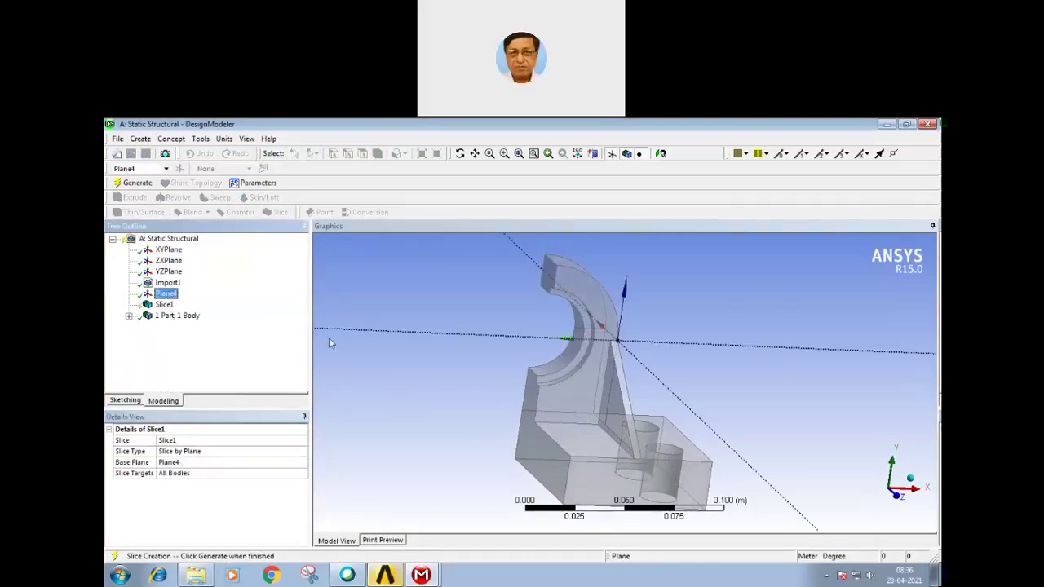
{"action": "left_click", "coordinate": [136, 184]}
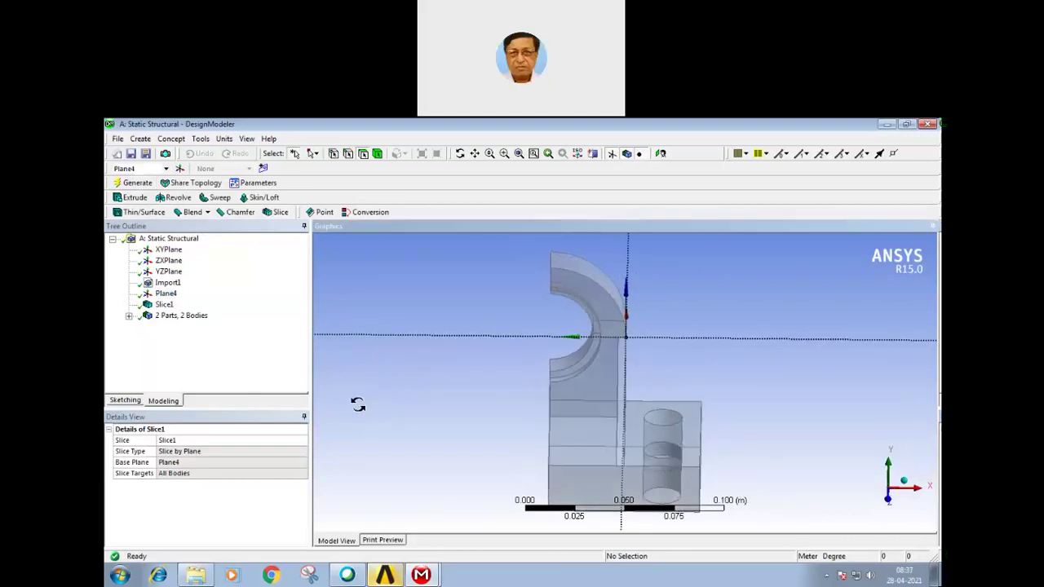
{"action": "left_click", "coordinate": [167, 305]}
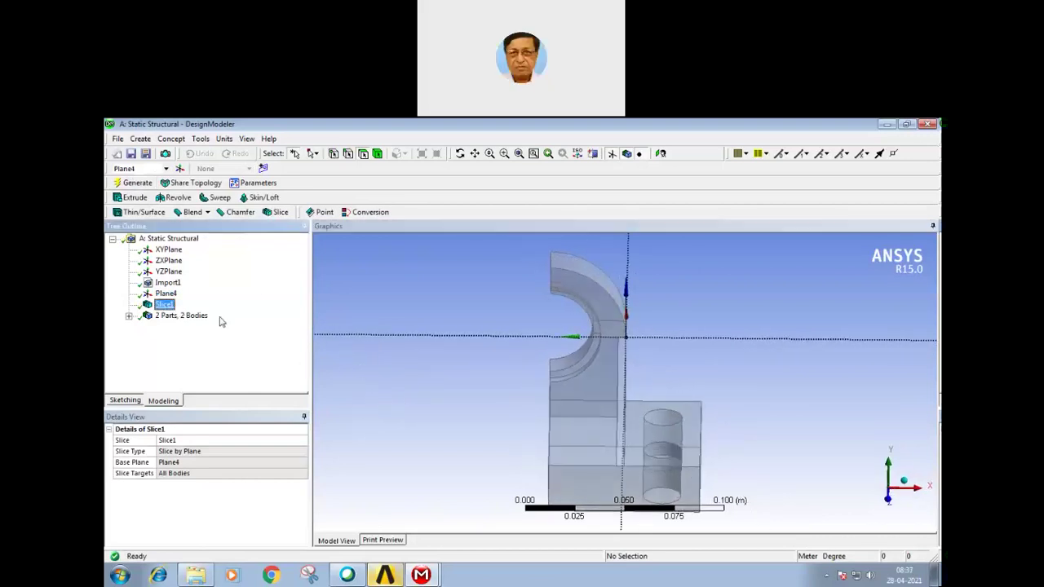
{"action": "mouse_move", "coordinate": [367, 375]}
{"action": "middle_mouse_down"}
{"action": "mouse_move", "coordinate": [367, 354]}
{"action": "mouse_move", "coordinate": [552, 354]}
{"action": "middle_mouse_up"}
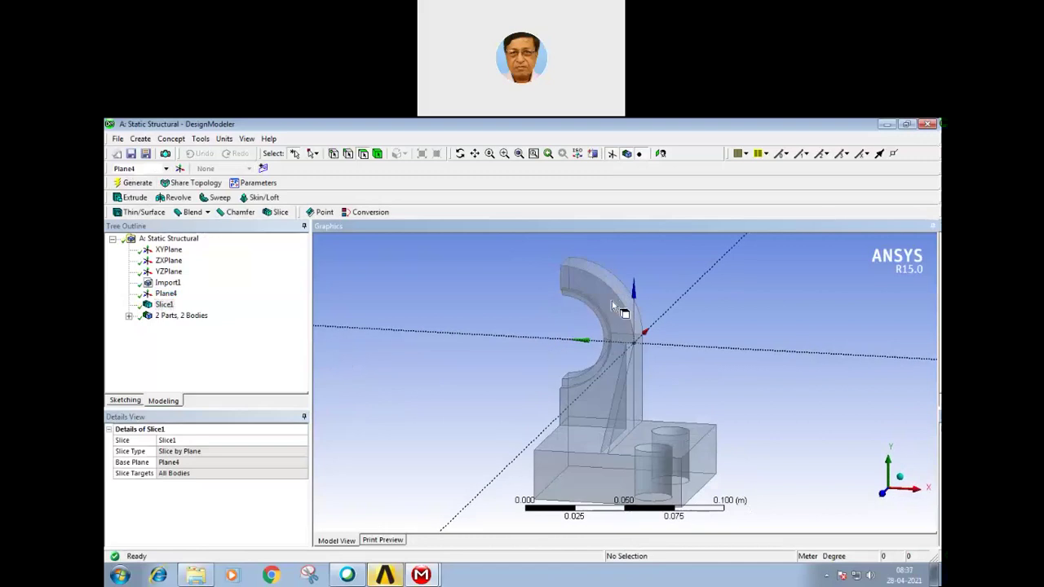
- Check the curved upper arm and base bodies individually, orbiting to inspect the split
{"action": "left_click", "coordinate": [128, 316]}
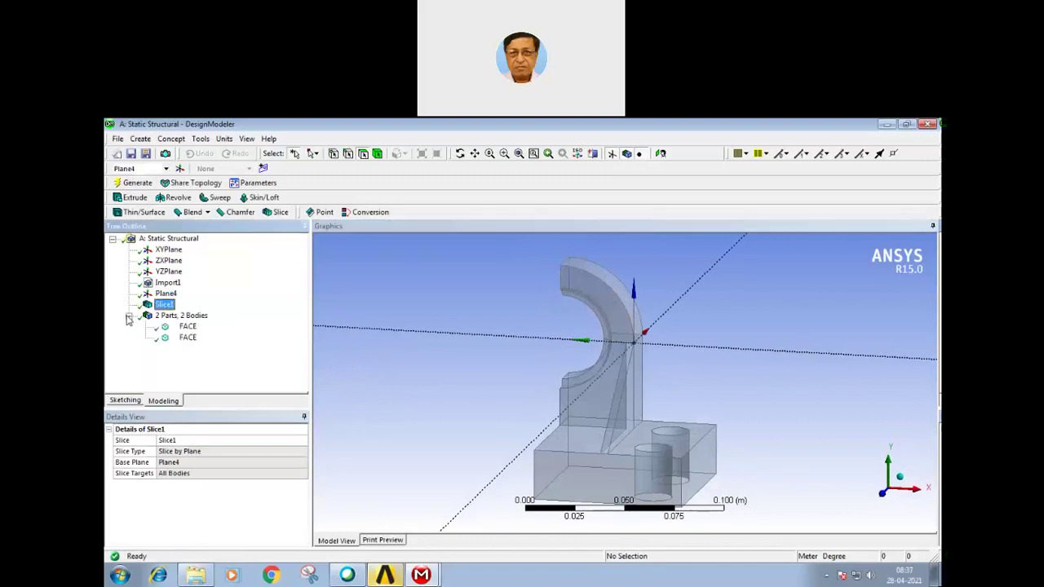
{"action": "left_click", "coordinate": [183, 328]}
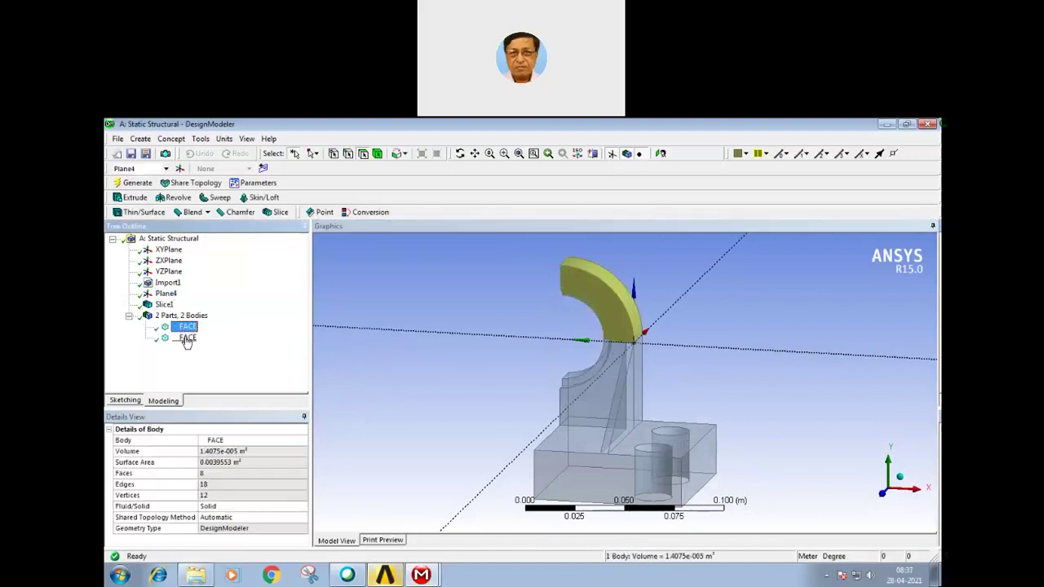
{"action": "left_click", "coordinate": [186, 337]}
{"action": "mouse_move", "coordinate": [411, 376]}
{"action": "middle_mouse_down"}
{"action": "mouse_move", "coordinate": [443, 380]}
{"action": "mouse_move", "coordinate": [433, 372]}
{"action": "mouse_move", "coordinate": [459, 399]}
{"action": "middle_mouse_up"}
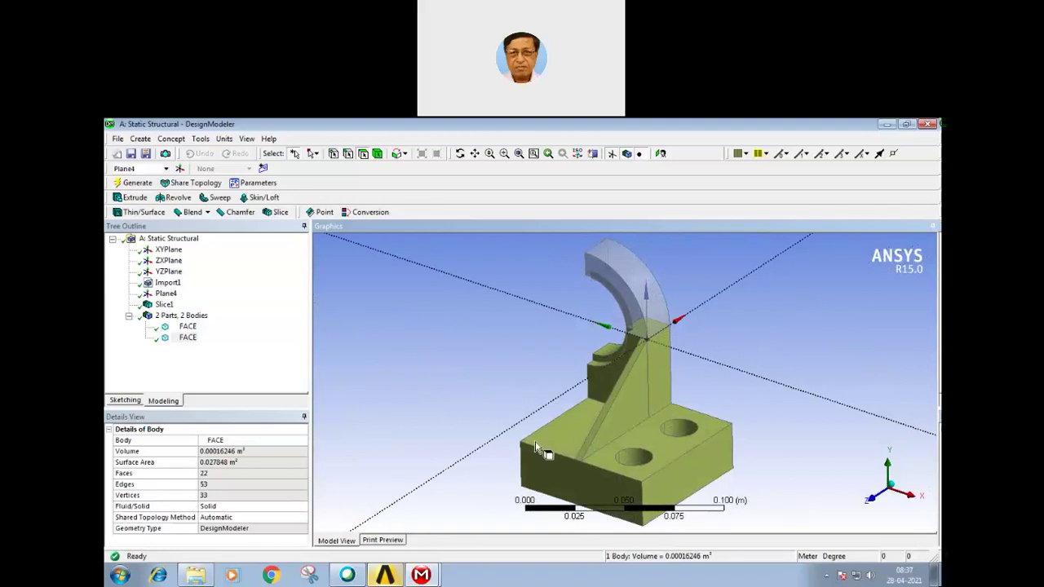
{"action": "mouse_move", "coordinate": [690, 465]}
{"action": "middle_mouse_down"}
{"action": "mouse_move", "coordinate": [722, 447]}
{"action": "mouse_move", "coordinate": [706, 461]}
{"action": "middle_mouse_up"}
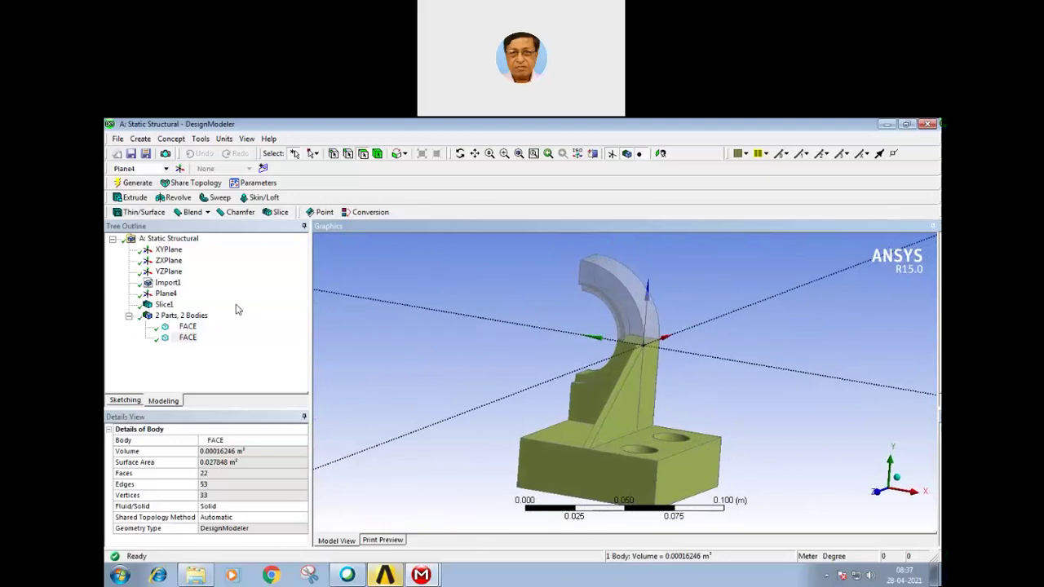
- Start Plane5 and set its type to From Three Points
{"action": "left_click", "coordinate": [179, 168]}
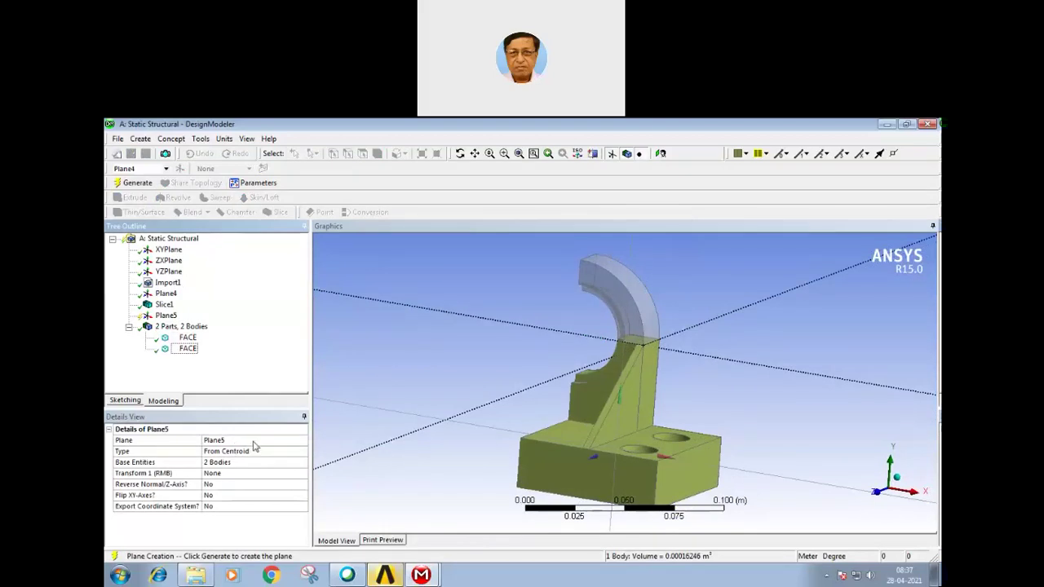
{"action": "left_click", "coordinate": [254, 455]}
{"action": "left_click", "coordinate": [302, 454]}
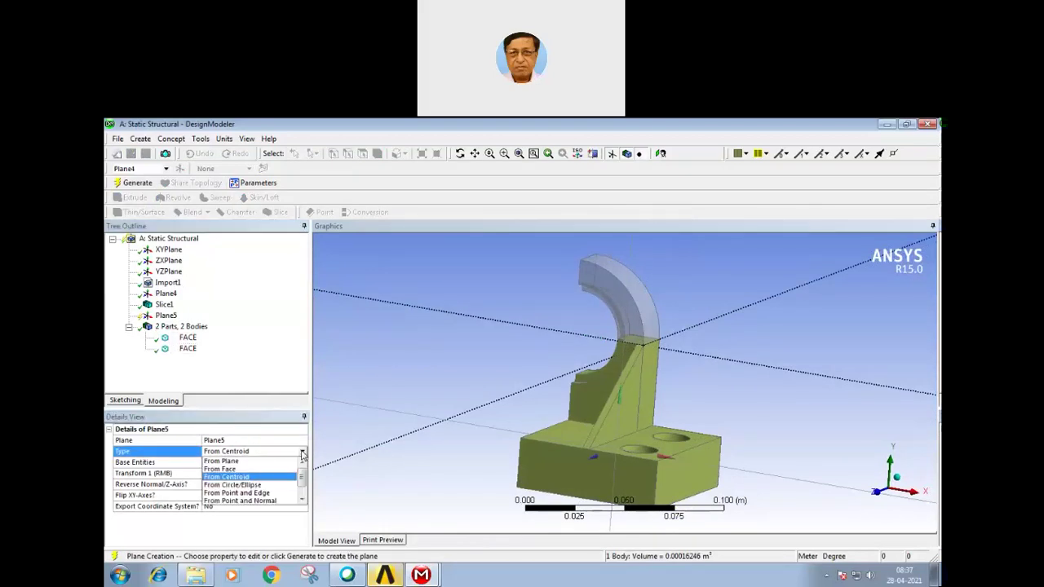
{"action": "scroll", "coordinate": [302, 481], "scroll_direction": "down", "scroll_amount": 2}
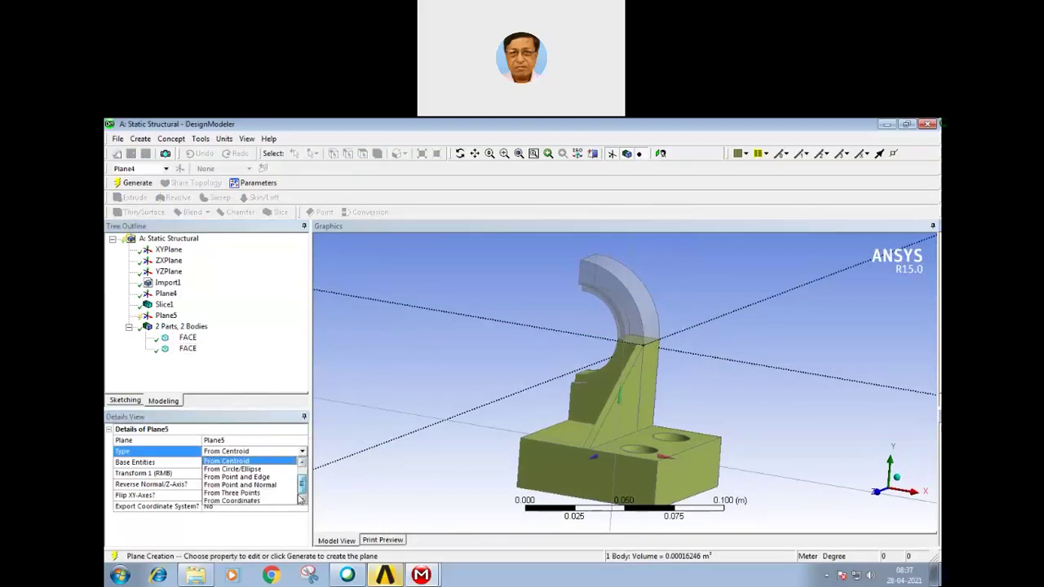
{"action": "left_click", "coordinate": [249, 493]}
{"action": "middle_click_drag", "start_coordinate": [451, 458], "coordinate": [621, 379]}
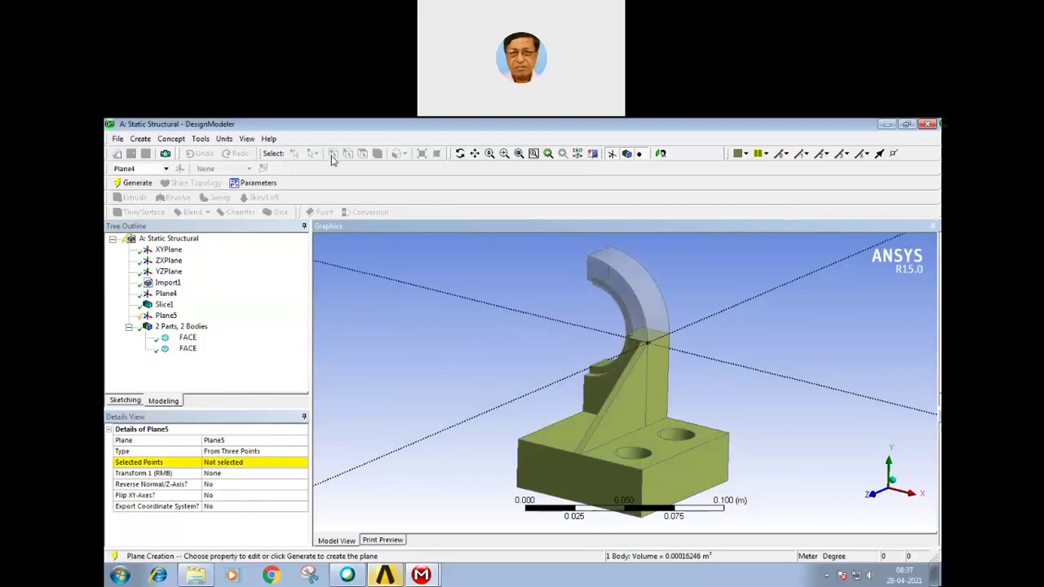
- Pick three vertices on the bracket and generate Plane5
{"action": "left_click", "coordinate": [235, 462]}
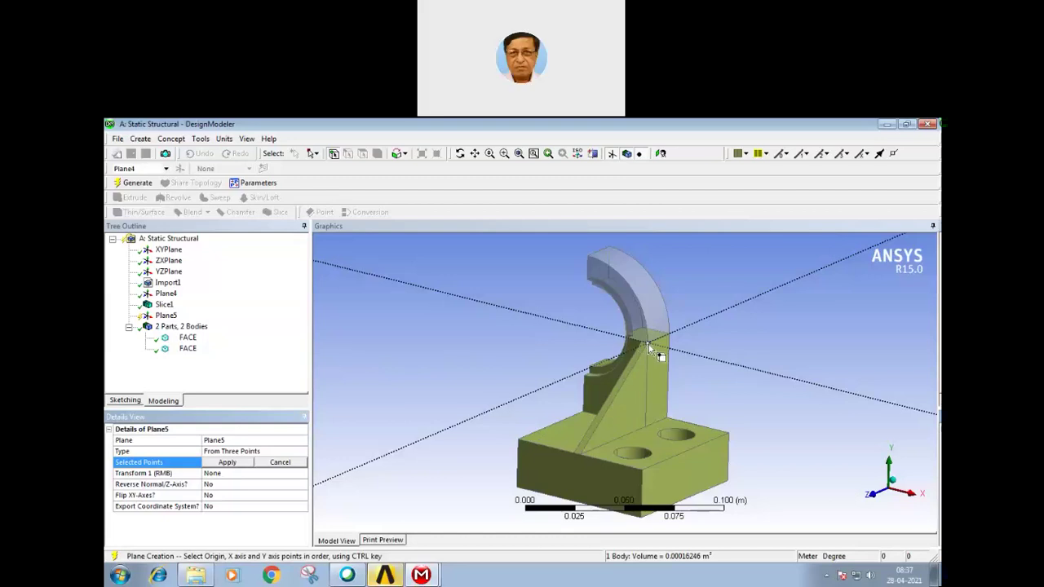
{"action": "left_click", "coordinate": [581, 453]}
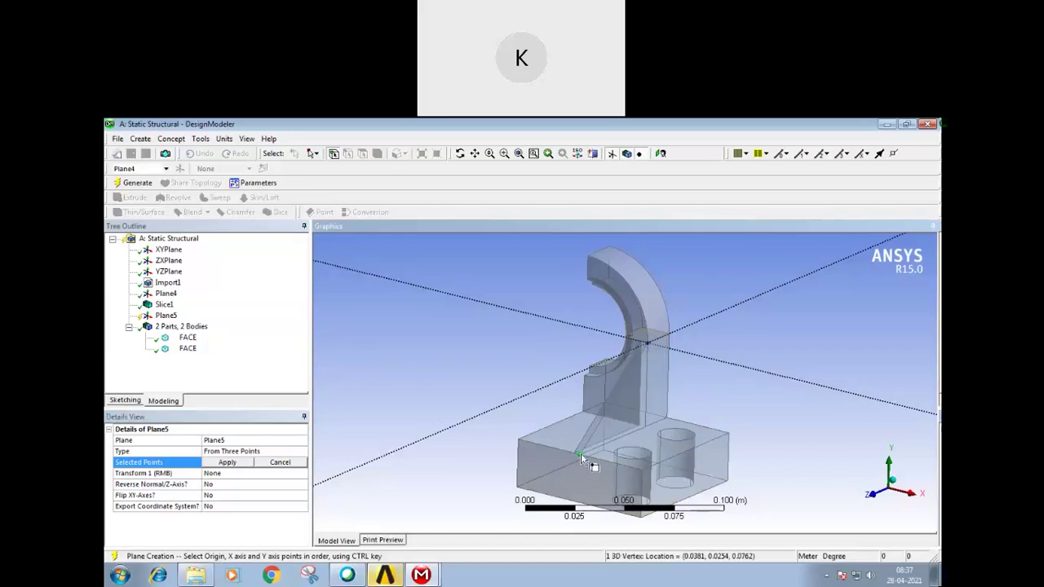
{"action": "left_click", "coordinate": [667, 420], "text": "ctrl"}
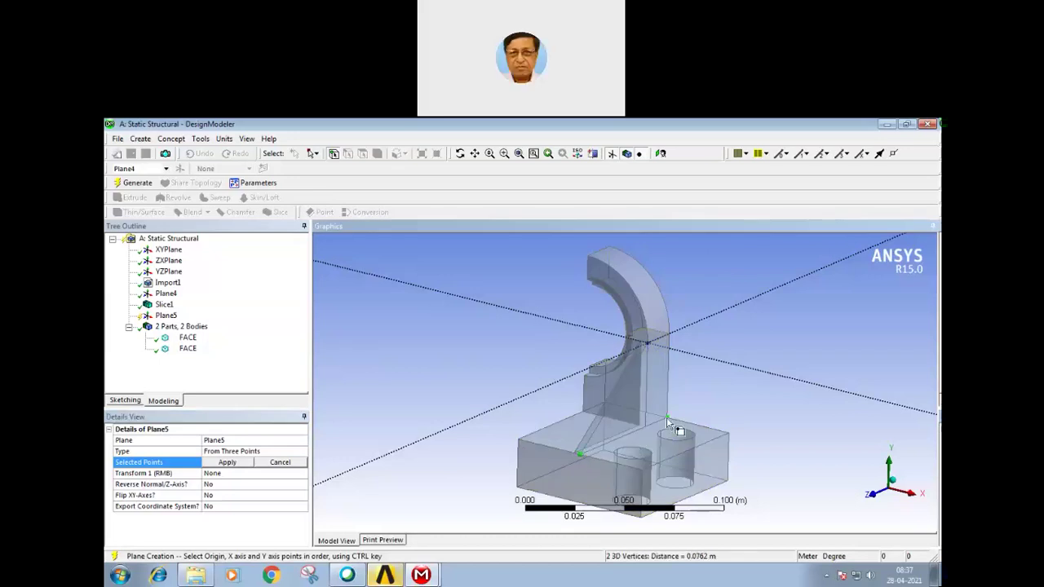
{"action": "left_click", "coordinate": [669, 334], "text": "ctrl"}
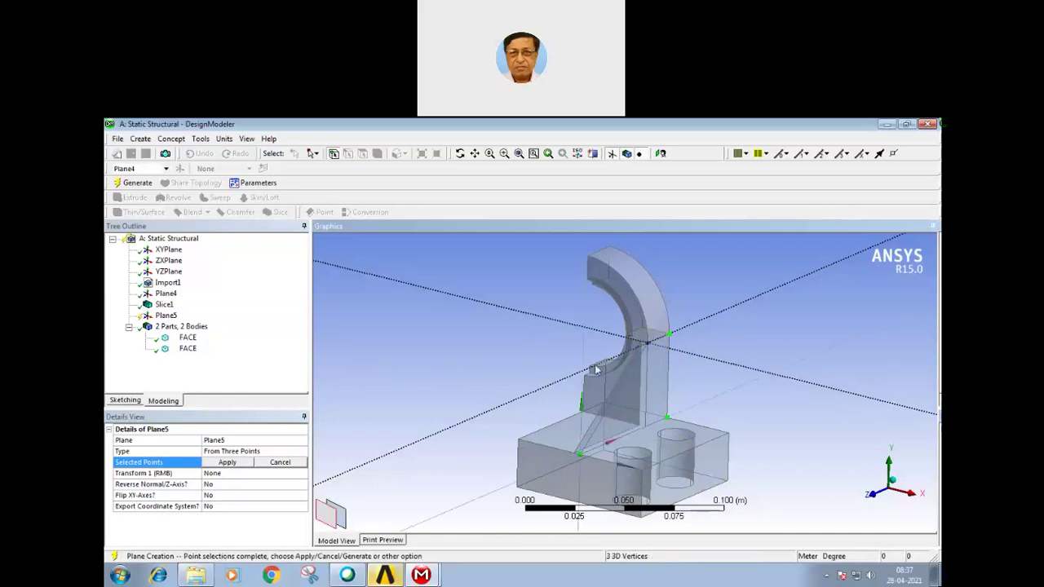
{"action": "left_click", "coordinate": [226, 463]}
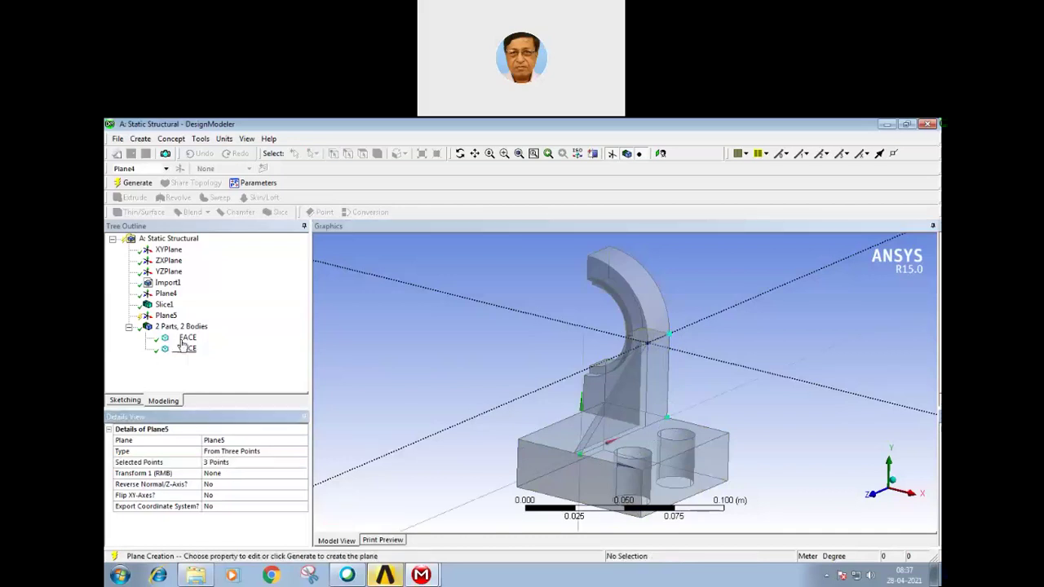
{"action": "left_click", "coordinate": [137, 183]}
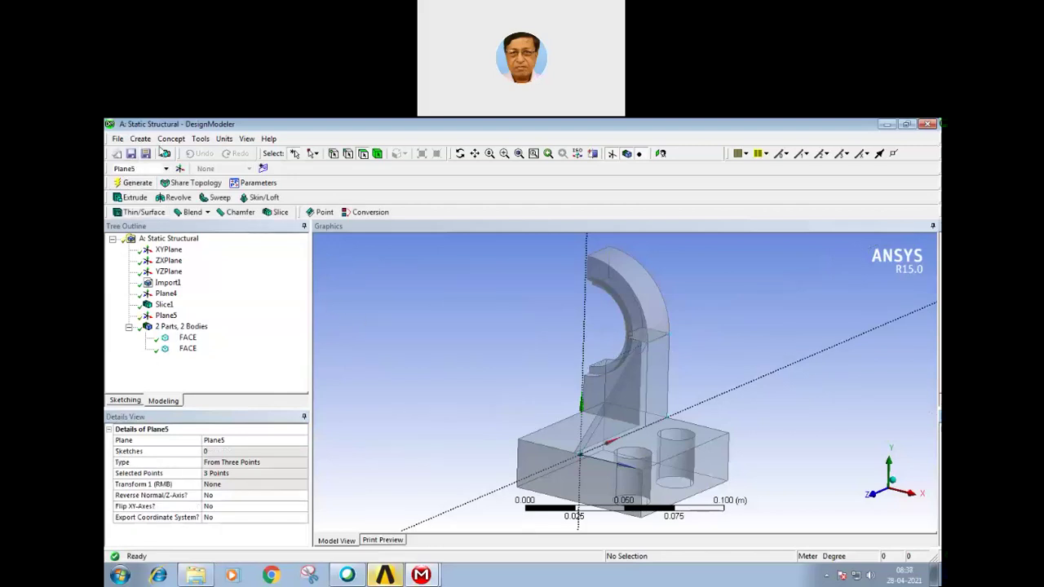
{"action": "left_click", "coordinate": [141, 139]}
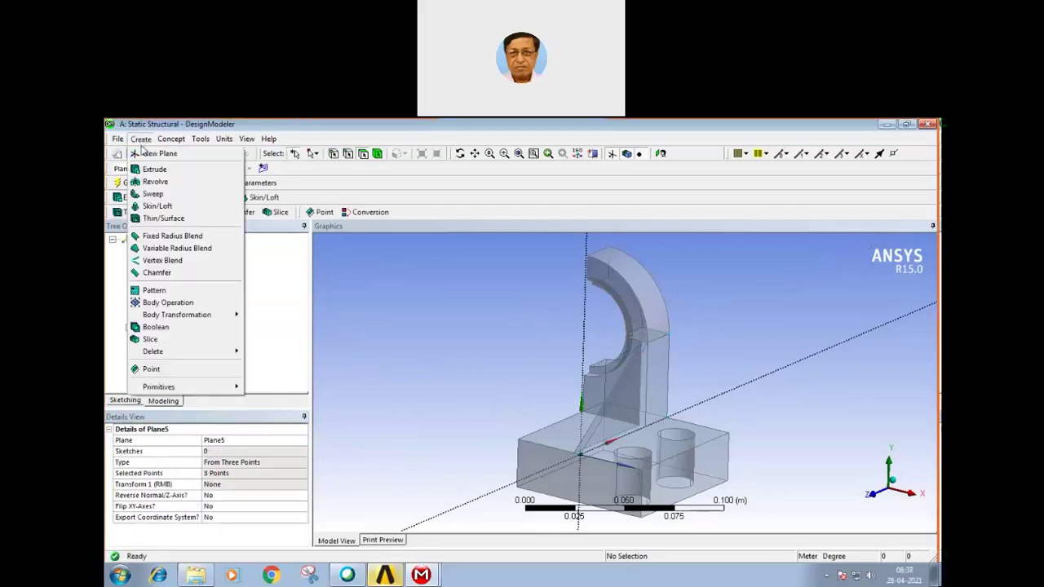
- Slice all bodies at Plane5, splitting the bracket into three bodies
{"action": "left_click", "coordinate": [148, 338]}
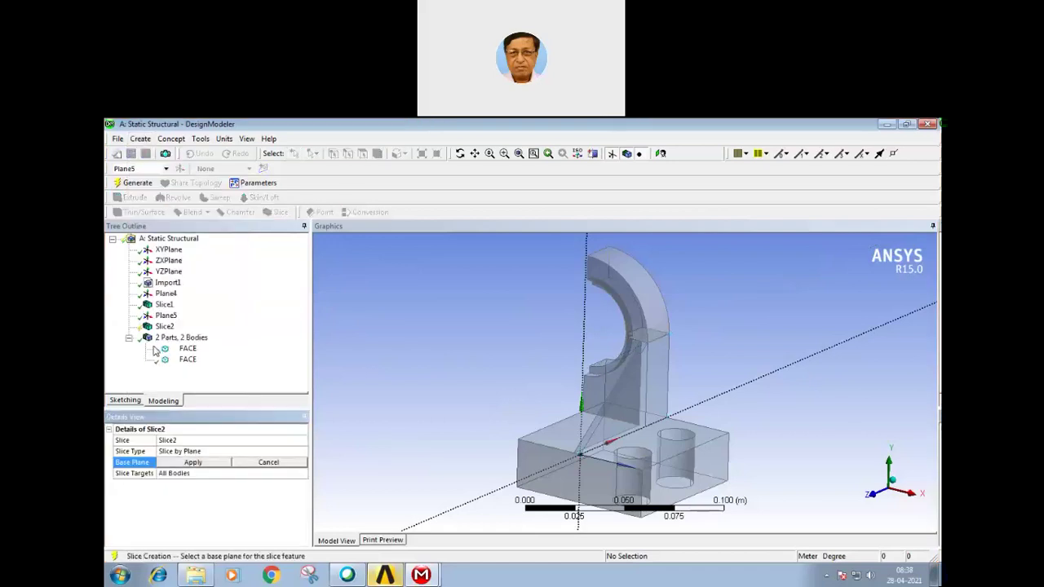
{"action": "left_click", "coordinate": [165, 316]}
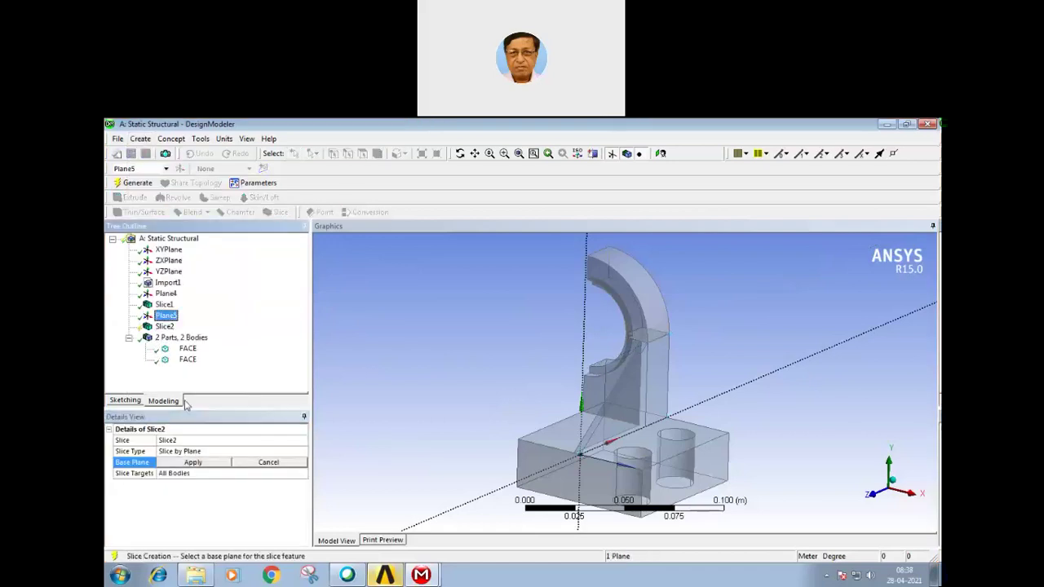
{"action": "left_click", "coordinate": [193, 463]}
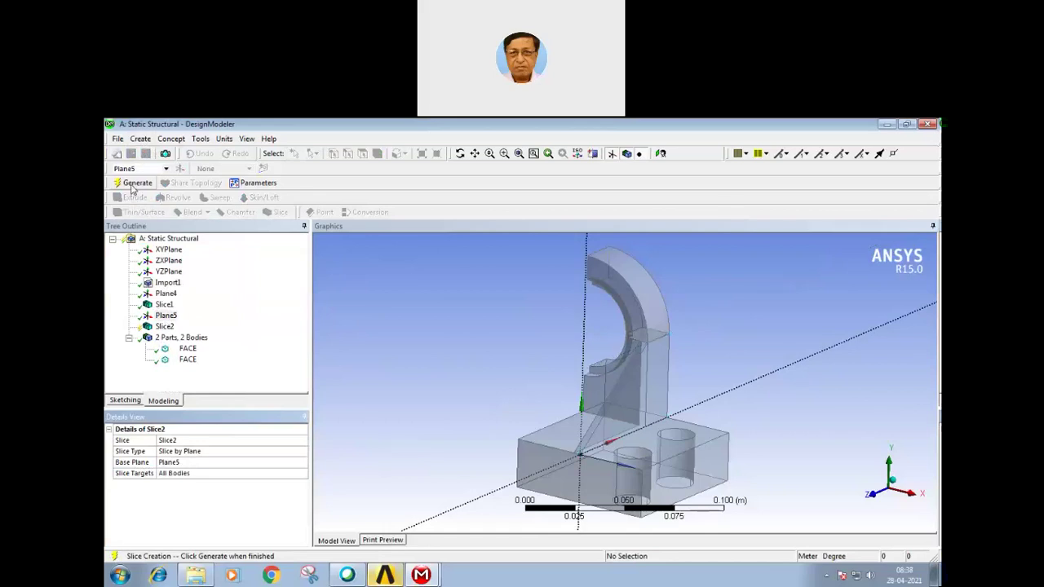
{"action": "left_click", "coordinate": [132, 186]}
- Inspect the three sliced bodies, then refresh the Workbench project with the new geometry
{"action": "mouse_move", "coordinate": [440, 333]}
{"action": "middle_mouse_down"}
{"action": "mouse_move", "coordinate": [483, 354]}
{"action": "mouse_move", "coordinate": [526, 345]}
{"action": "mouse_move", "coordinate": [490, 340]}
{"action": "mouse_move", "coordinate": [585, 357]}
{"action": "mouse_move", "coordinate": [517, 333]}
{"action": "mouse_move", "coordinate": [562, 354]}
{"action": "mouse_move", "coordinate": [582, 350]}
{"action": "mouse_move", "coordinate": [536, 349]}
{"action": "mouse_move", "coordinate": [541, 364]}
{"action": "middle_mouse_up"}
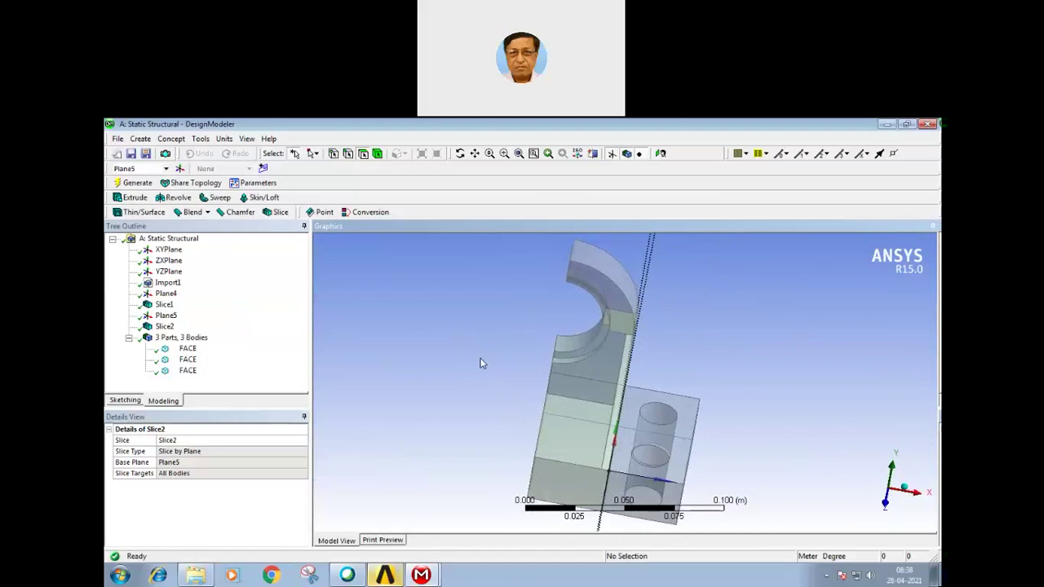
{"action": "mouse_move", "coordinate": [480, 359]}
{"action": "middle_mouse_down"}
{"action": "mouse_move", "coordinate": [455, 342]}
{"action": "mouse_move", "coordinate": [459, 432]}
{"action": "middle_mouse_up"}
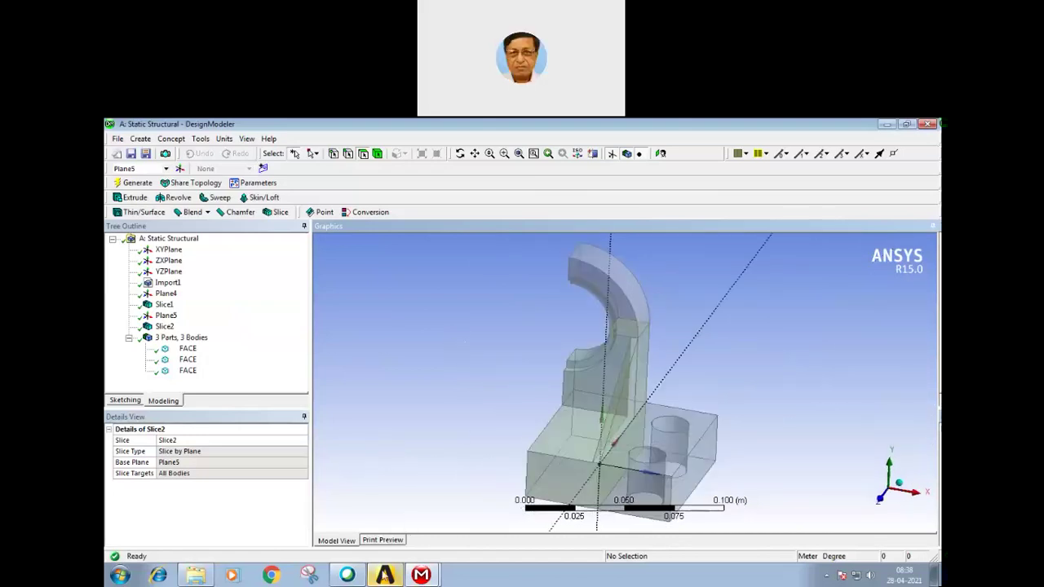
{"action": "left_click", "coordinate": [383, 575]}
{"action": "left_click", "coordinate": [292, 168]}
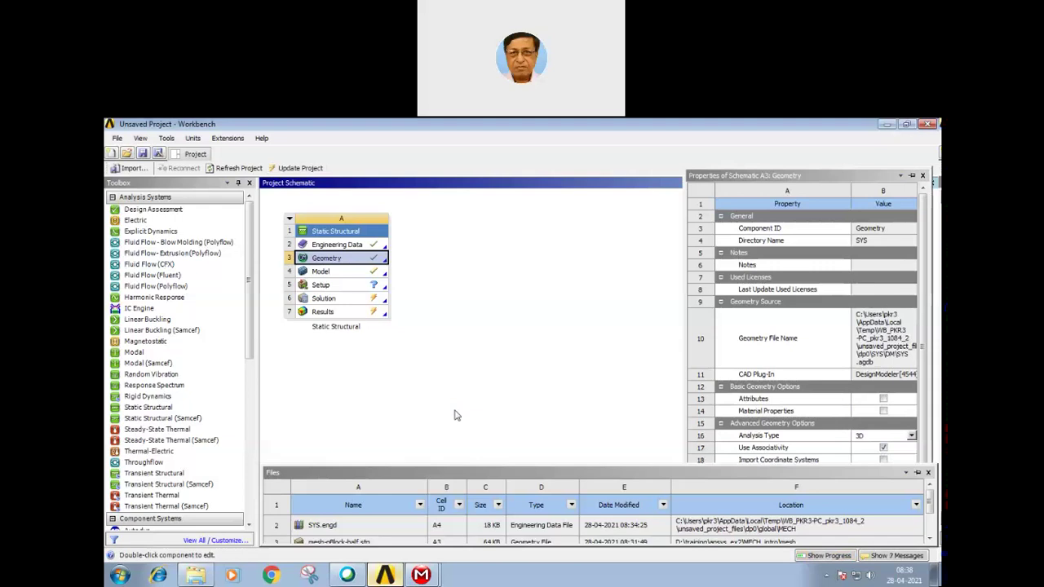
- Bring the Mechanical window forward and rotate the three-body bracket to a frontal view
{"action": "left_click", "coordinate": [418, 578]}
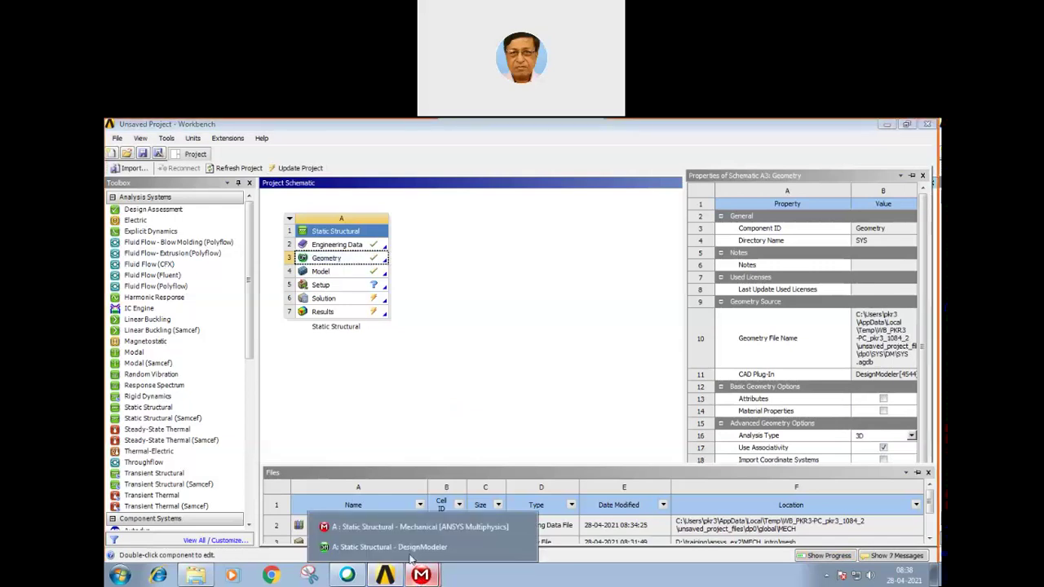
{"action": "left_click", "coordinate": [384, 527]}
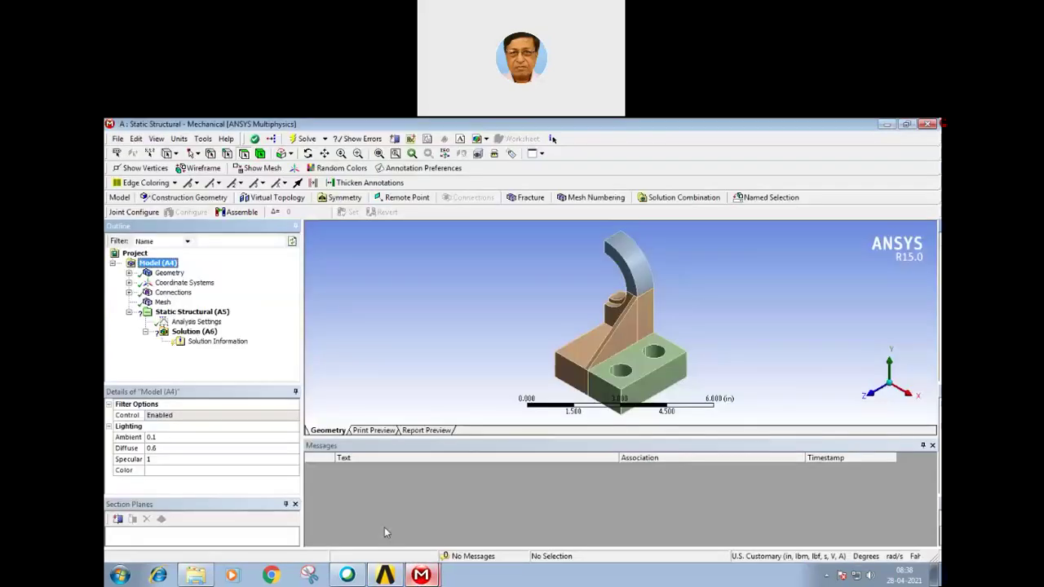
{"action": "left_click_drag", "start_coordinate": [414, 346], "coordinate": [540, 347]}
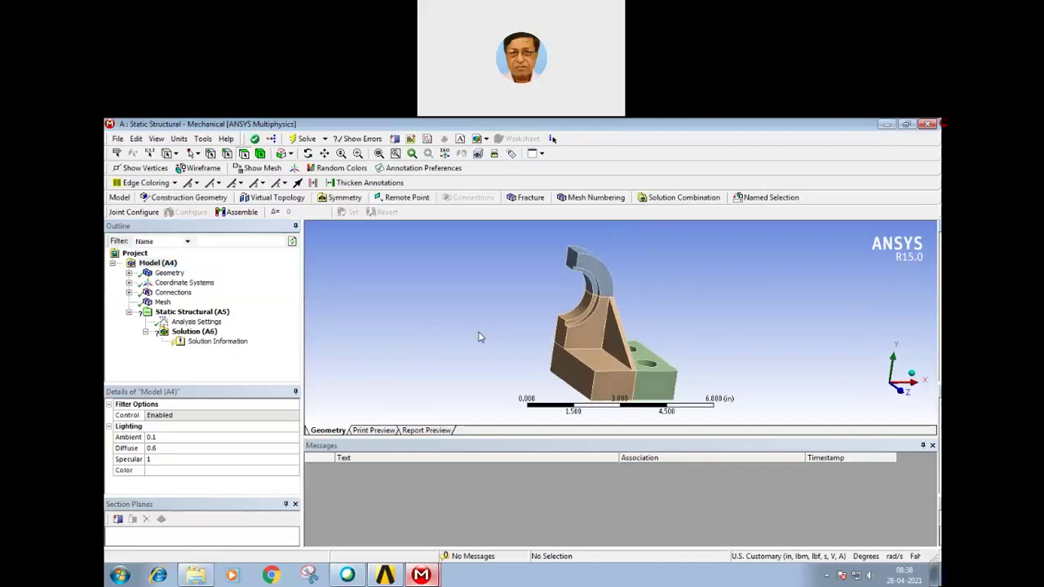
{"action": "left_click_drag", "start_coordinate": [480, 337], "coordinate": [459, 342]}
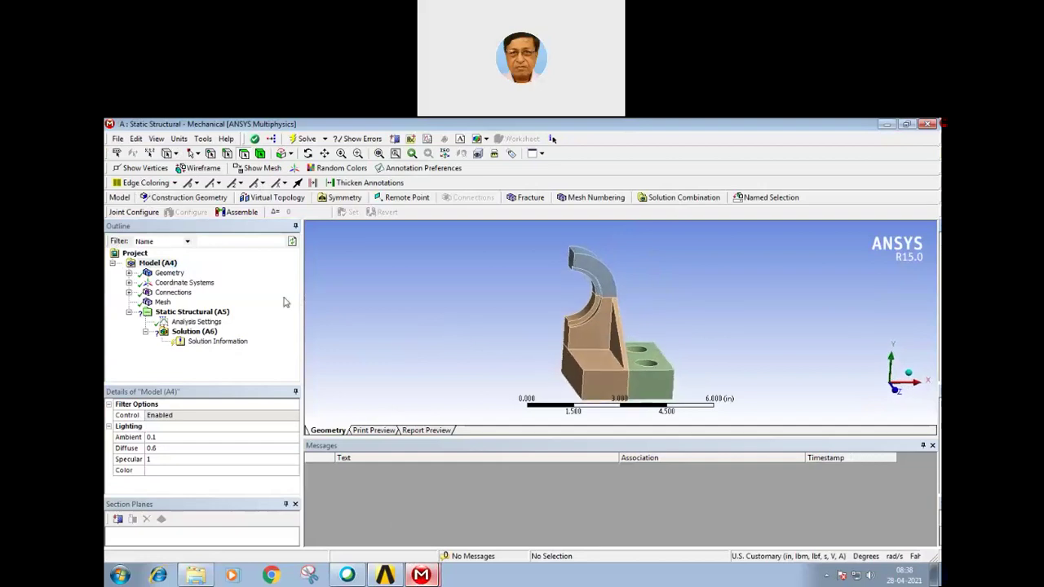
- Insert a Sweep meshing Method scoped to the curved arm body
{"action": "left_click", "coordinate": [163, 302]}
{"action": "right_click", "coordinate": [163, 303]}
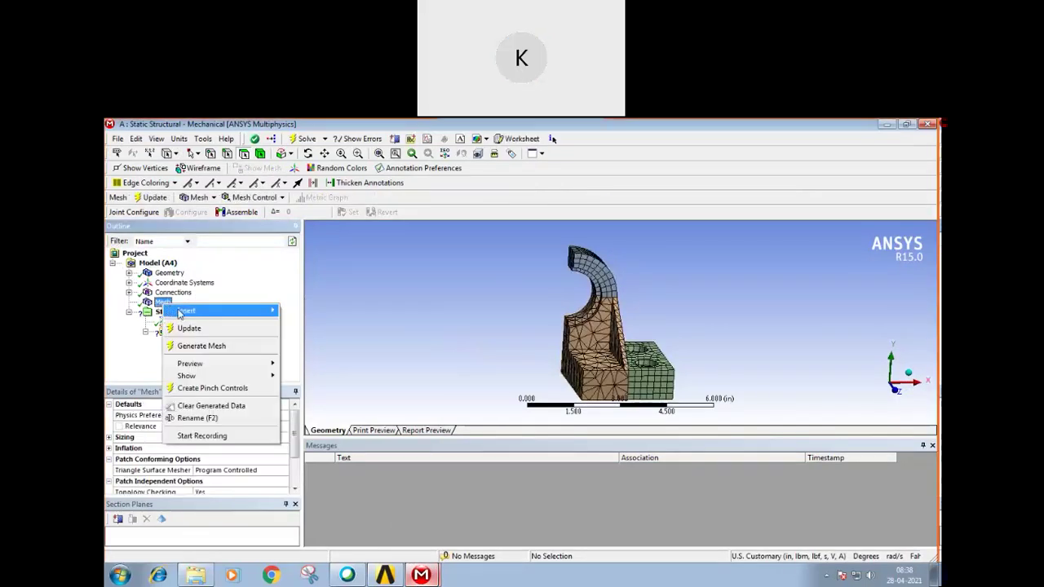
{"action": "left_click", "coordinate": [305, 311]}
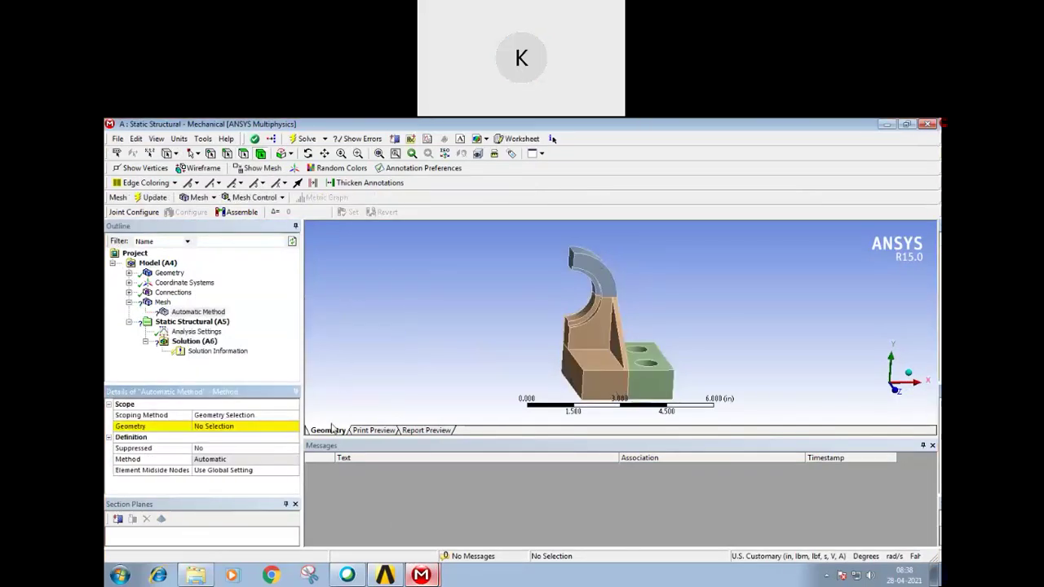
{"action": "left_click", "coordinate": [597, 274]}
{"action": "left_click", "coordinate": [233, 425]}
{"action": "left_click", "coordinate": [219, 427]}
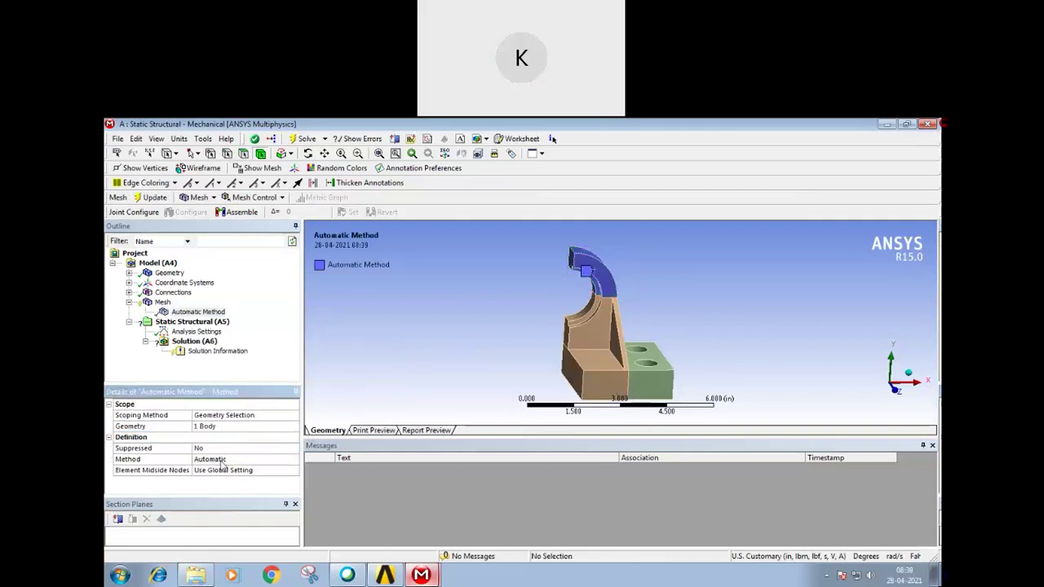
{"action": "left_click", "coordinate": [222, 461]}
{"action": "left_click", "coordinate": [295, 461]}
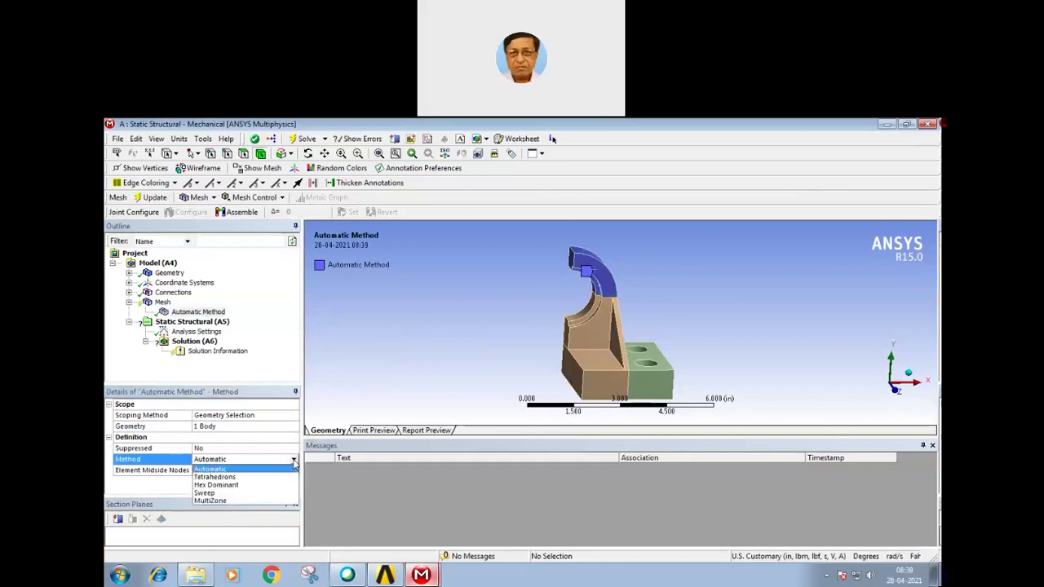
{"action": "left_click", "coordinate": [213, 492]}
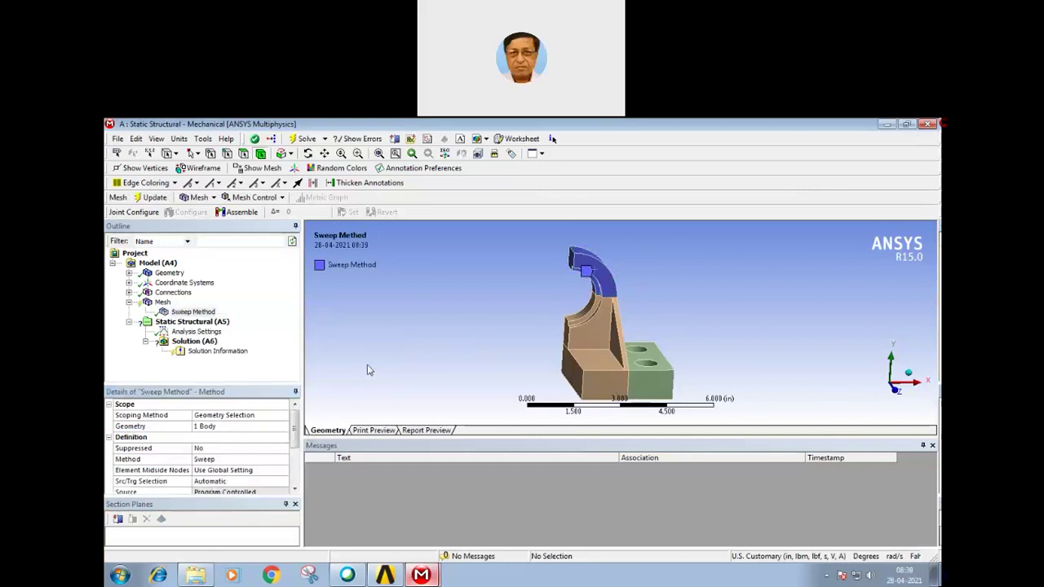
- Orbit the bracket and briefly select the rectangular block body before clearing the selection
{"action": "mouse_move", "coordinate": [398, 333]}
{"action": "middle_mouse_down"}
{"action": "mouse_move", "coordinate": [440, 305]}
{"action": "mouse_move", "coordinate": [440, 317]}
{"action": "mouse_move", "coordinate": [491, 349]}
{"action": "mouse_move", "coordinate": [436, 343]}
{"action": "mouse_move", "coordinate": [454, 364]}
{"action": "middle_mouse_up"}
{"action": "left_click", "coordinate": [634, 380]}
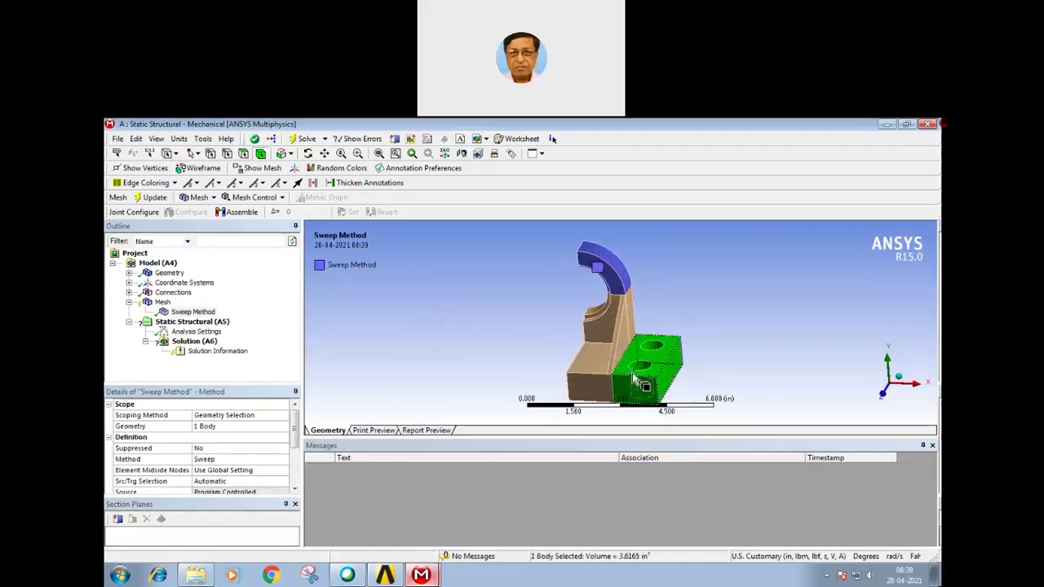
{"action": "left_click", "coordinate": [402, 275]}
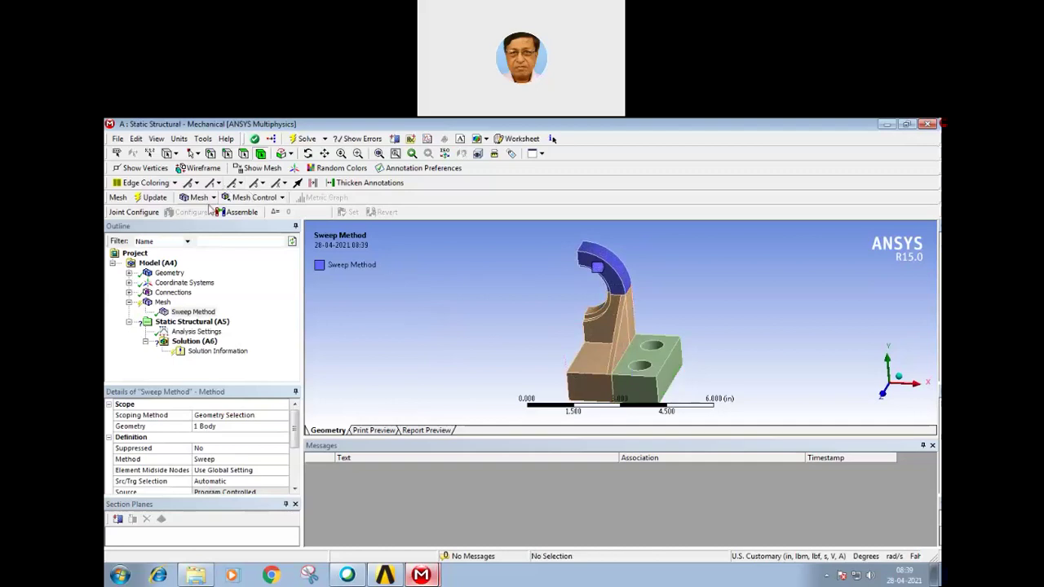
- Add a Method mesh control on the rectangular block body set to Hex Dominant
{"action": "right_click", "coordinate": [164, 304]}
{"action": "mouse_move", "coordinate": [222, 311]}
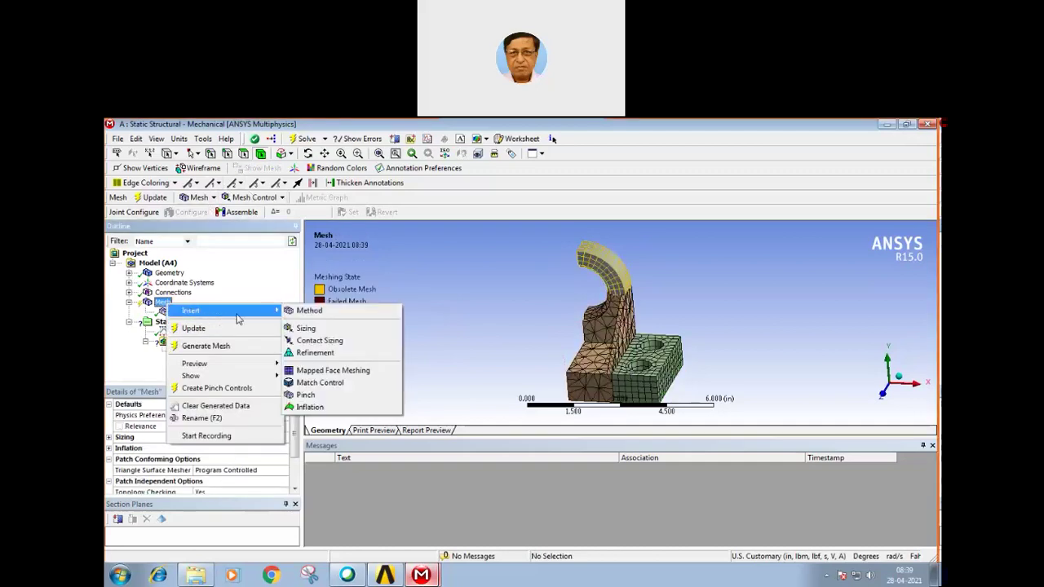
{"action": "left_click", "coordinate": [310, 311]}
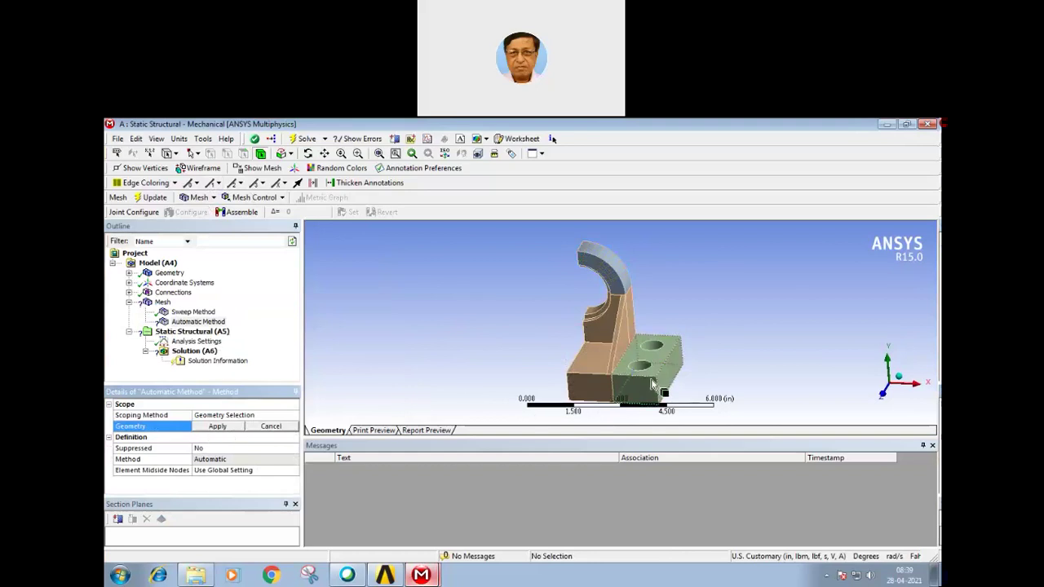
{"action": "left_click", "coordinate": [652, 384]}
{"action": "left_click", "coordinate": [217, 427]}
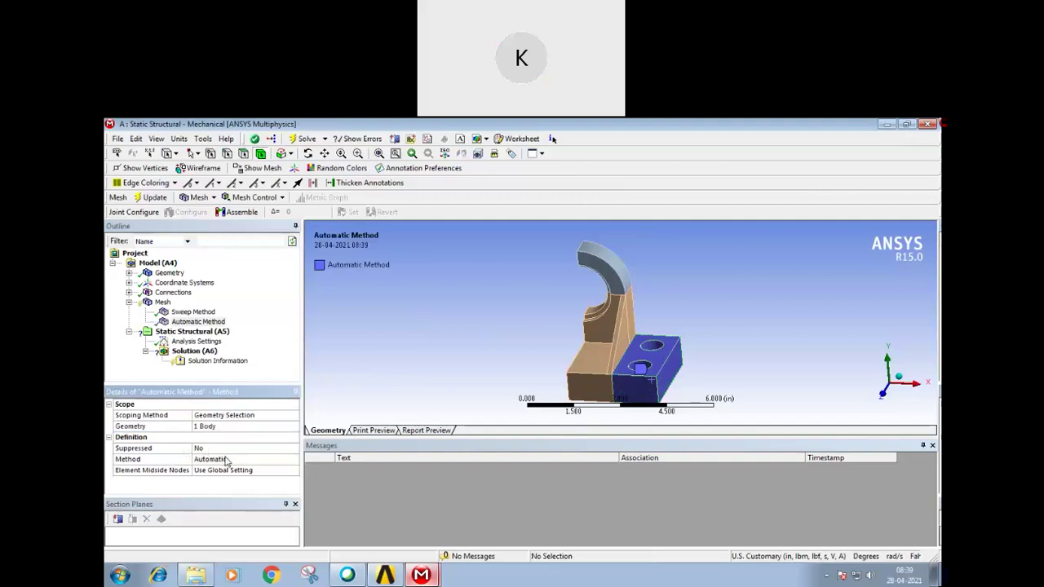
{"action": "left_click", "coordinate": [230, 462]}
{"action": "left_click", "coordinate": [294, 462]}
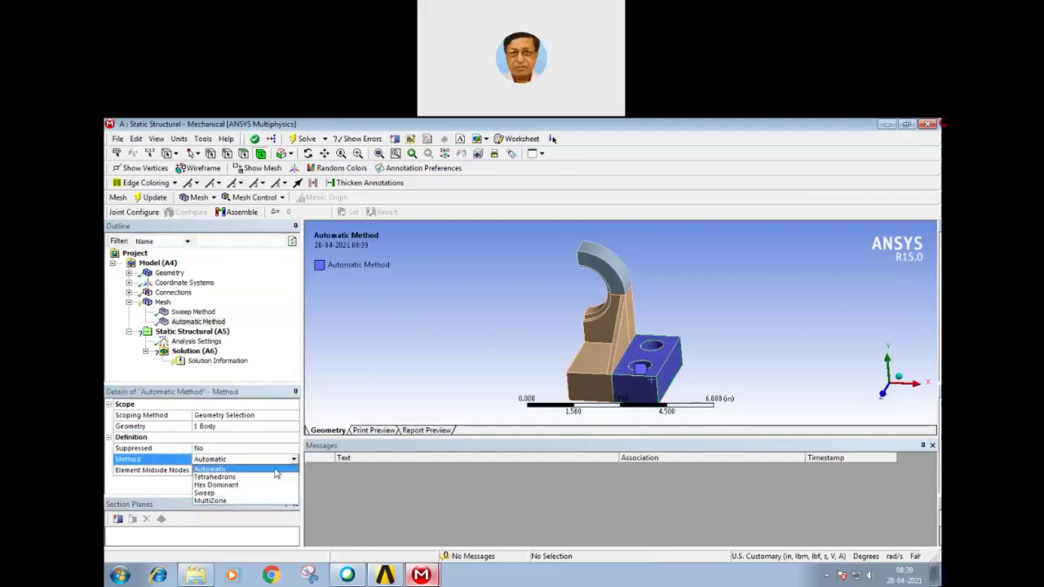
{"action": "left_click", "coordinate": [232, 488]}
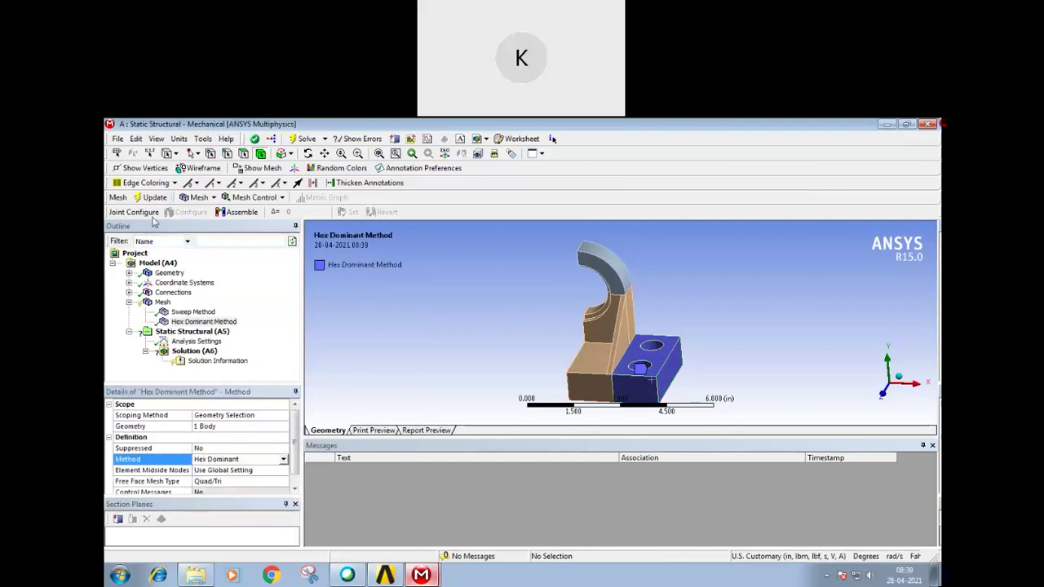
- Regenerate the mesh for all three bracket bodies and view it in 3-D
{"action": "middle_click_drag", "start_coordinate": [345, 367], "coordinate": [439, 359]}
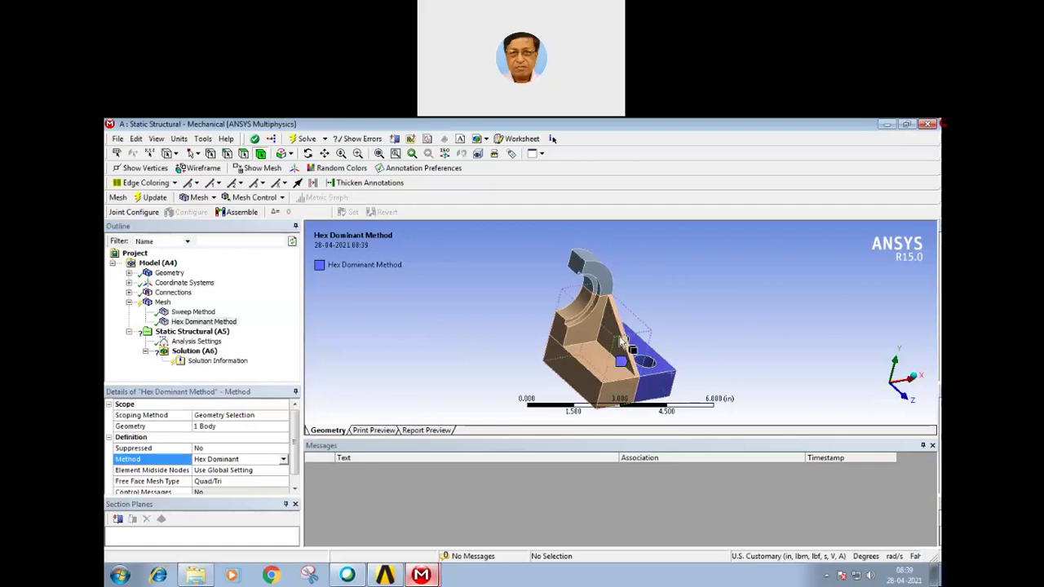
{"action": "middle_click_drag", "start_coordinate": [719, 352], "coordinate": [601, 356]}
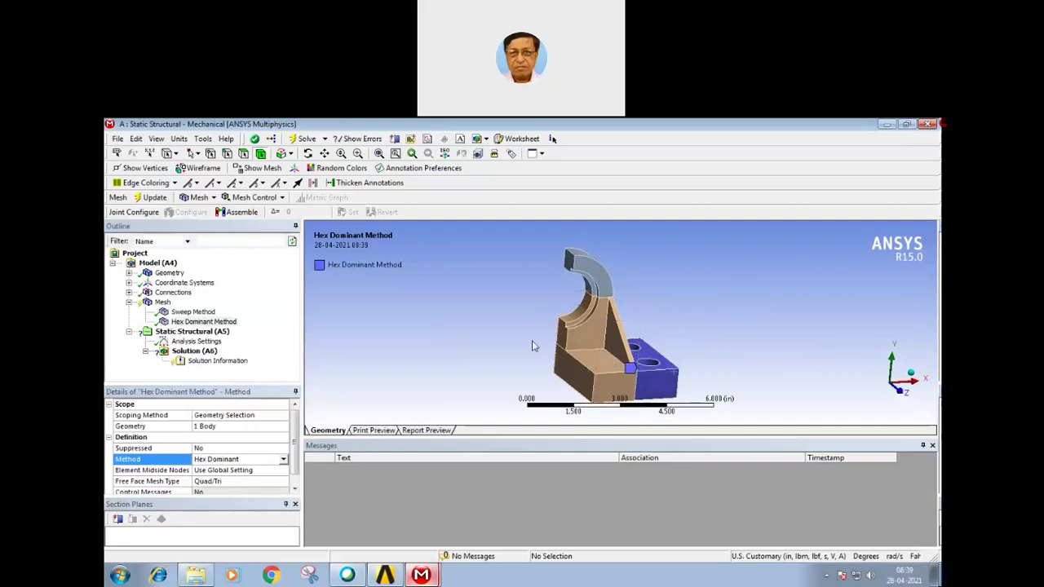
{"action": "middle_click_drag", "start_coordinate": [443, 347], "coordinate": [440, 343]}
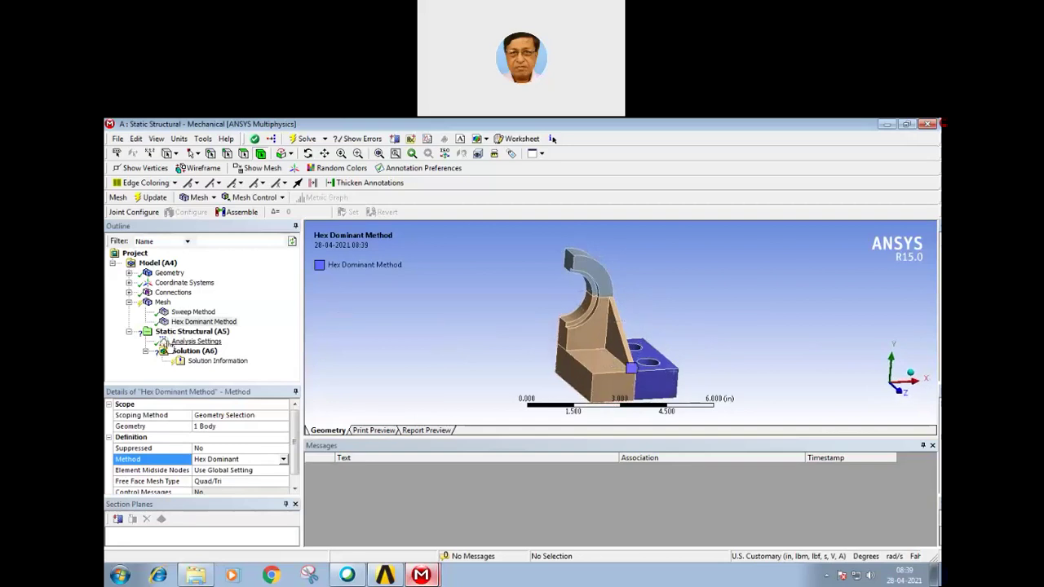
{"action": "left_click", "coordinate": [161, 303]}
{"action": "right_click", "coordinate": [161, 304]}
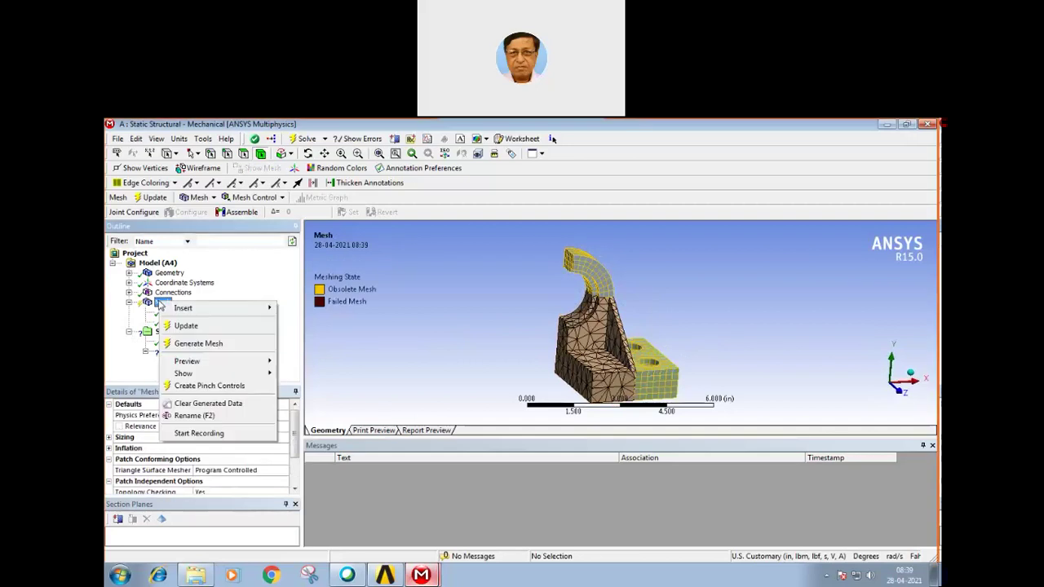
{"action": "left_click", "coordinate": [184, 344]}
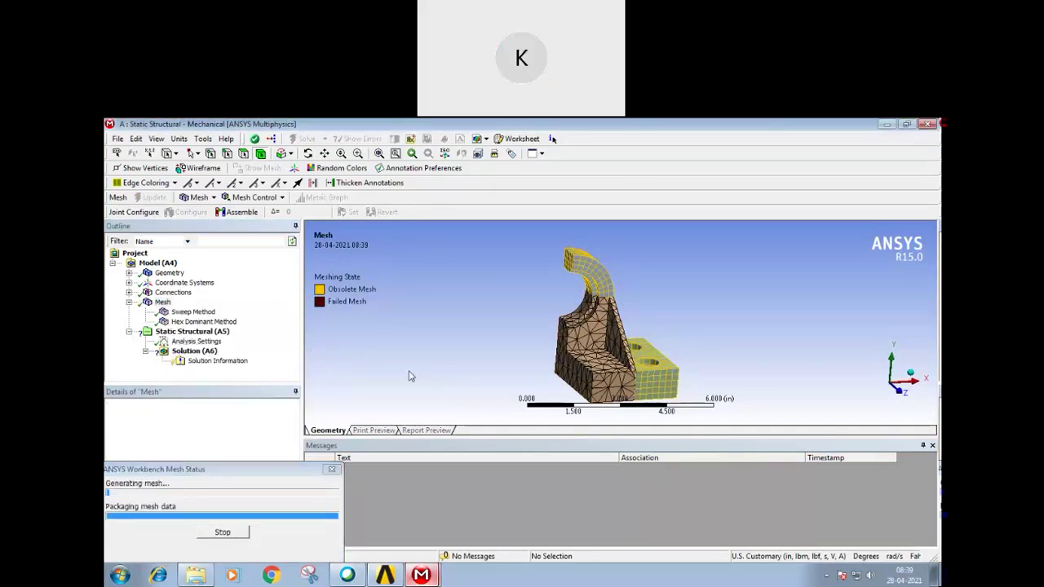
{"action": "left_click_drag", "start_coordinate": [447, 370], "coordinate": [471, 382]}
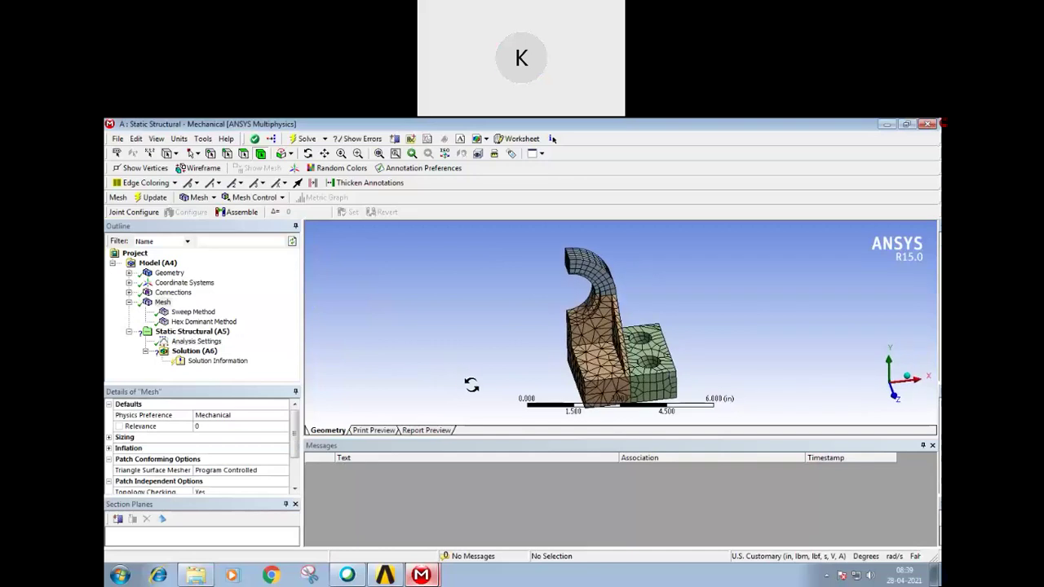
{"action": "mouse_move", "coordinate": [672, 389]}
{"action": "middle_mouse_down"}
{"action": "mouse_move", "coordinate": [630, 387]}
{"action": "mouse_move", "coordinate": [605, 292]}
{"action": "middle_mouse_up"}
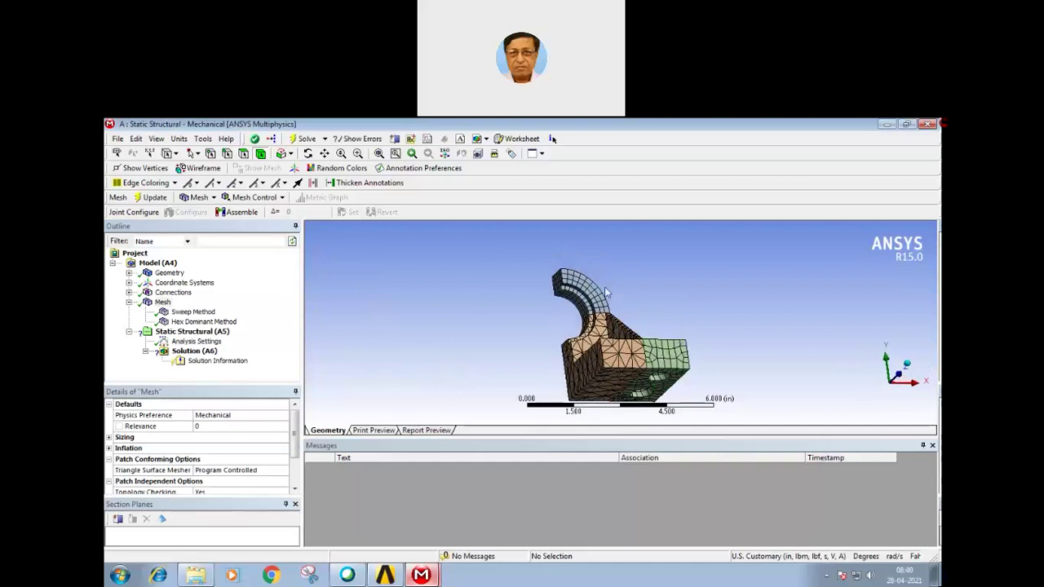
{"action": "mouse_move", "coordinate": [527, 368]}
{"action": "middle_mouse_down"}
{"action": "mouse_move", "coordinate": [608, 364]}
{"action": "mouse_move", "coordinate": [637, 335]}
{"action": "mouse_move", "coordinate": [662, 335]}
{"action": "mouse_move", "coordinate": [577, 365]}
{"action": "middle_mouse_up"}
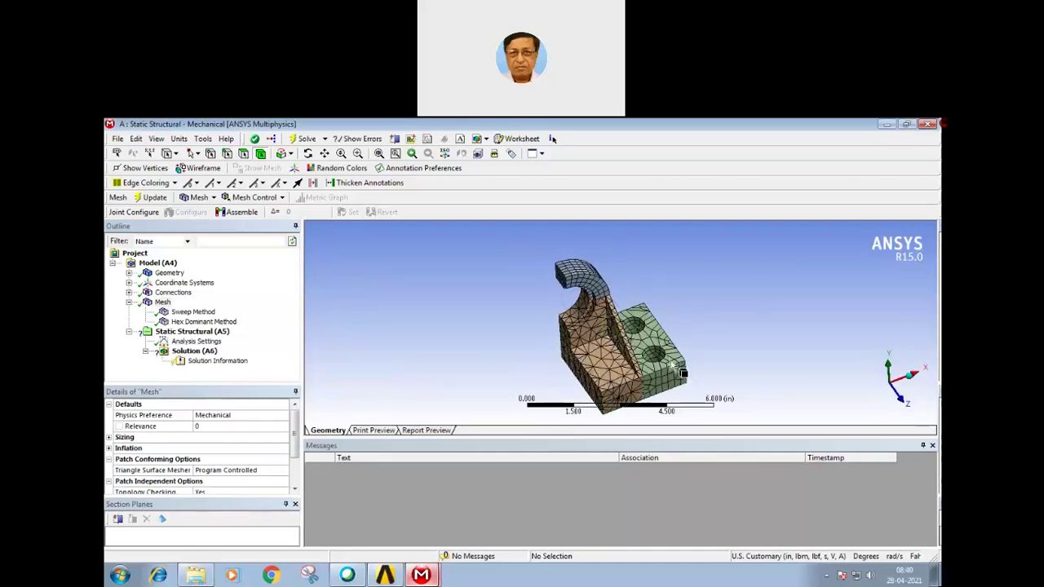
{"action": "mouse_move", "coordinate": [665, 365]}
{"action": "middle_mouse_down"}
{"action": "mouse_move", "coordinate": [471, 349]}
{"action": "mouse_move", "coordinate": [684, 391]}
{"action": "mouse_move", "coordinate": [652, 343]}
{"action": "middle_mouse_up"}
{"action": "mouse_move", "coordinate": [608, 308]}
{"action": "middle_mouse_down"}
{"action": "mouse_move", "coordinate": [543, 366]}
{"action": "mouse_move", "coordinate": [568, 344]}
{"action": "middle_mouse_up"}
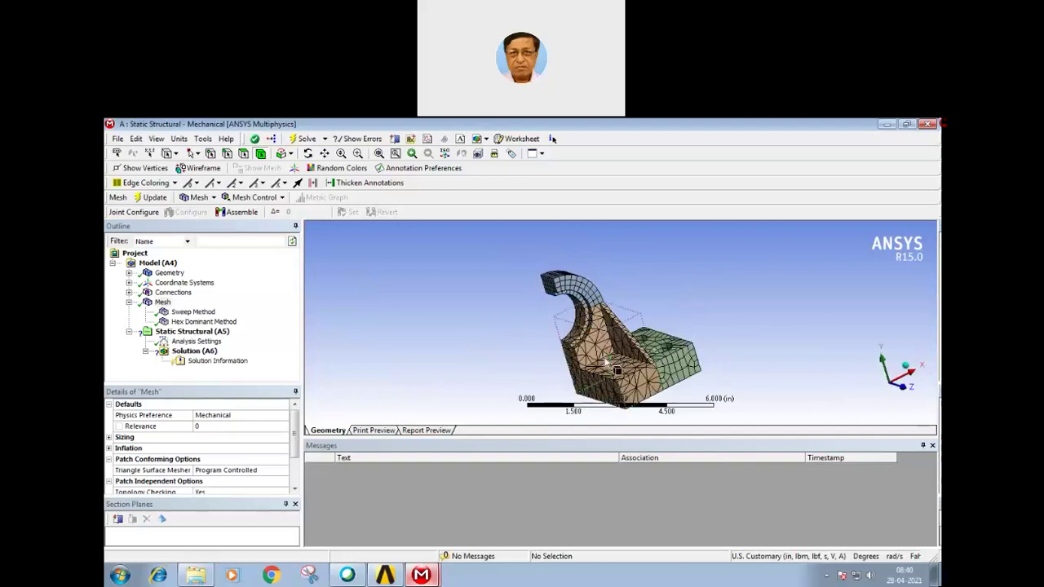
{"action": "middle_click_drag", "start_coordinate": [601, 380], "coordinate": [514, 382]}
{"action": "middle_click_drag", "start_coordinate": [565, 383], "coordinate": [501, 399]}
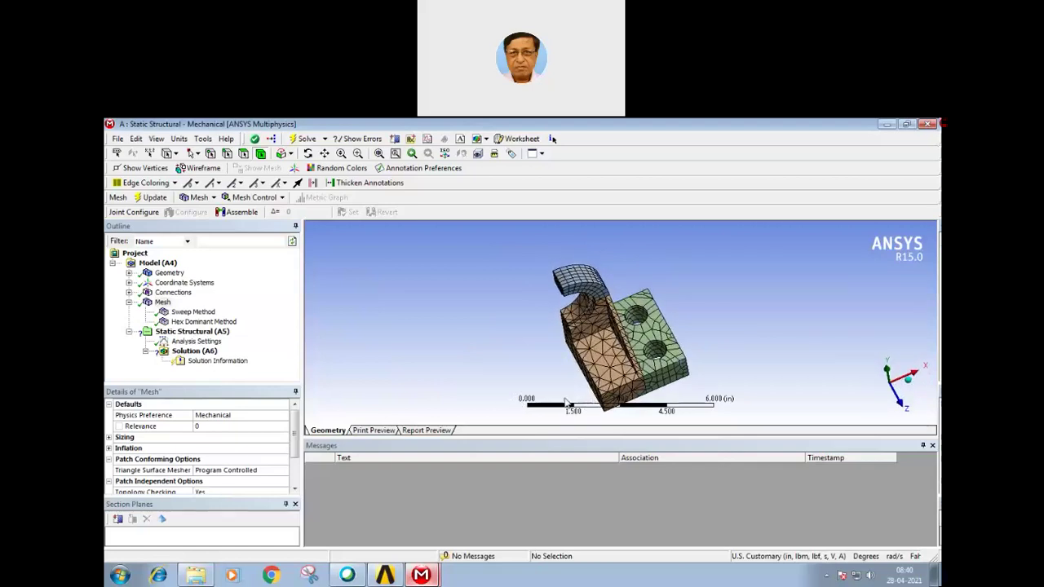
{"action": "middle_click_drag", "start_coordinate": [501, 399], "coordinate": [611, 321]}
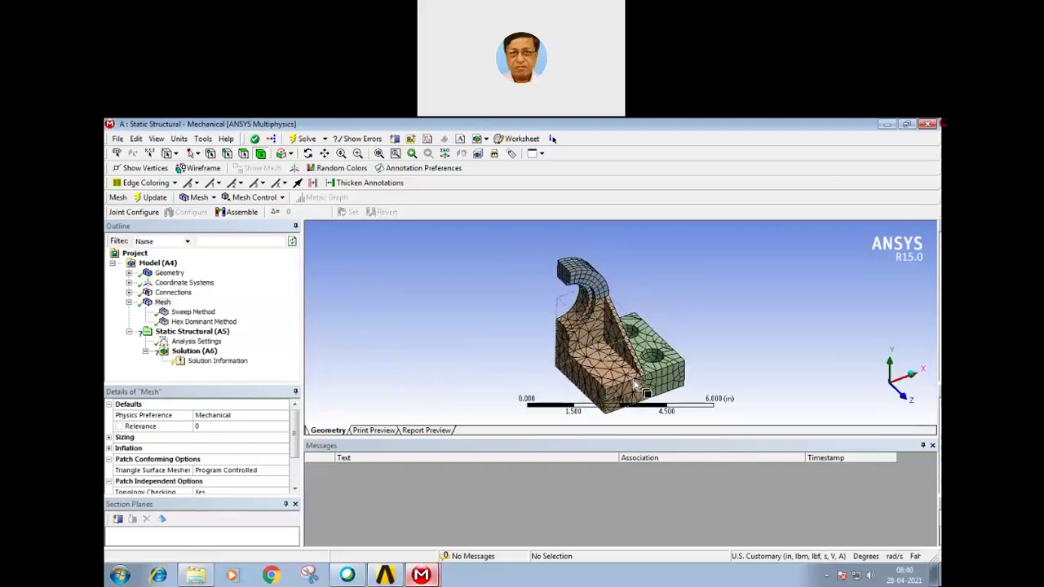
{"action": "middle_click_drag", "start_coordinate": [553, 356], "coordinate": [608, 314]}
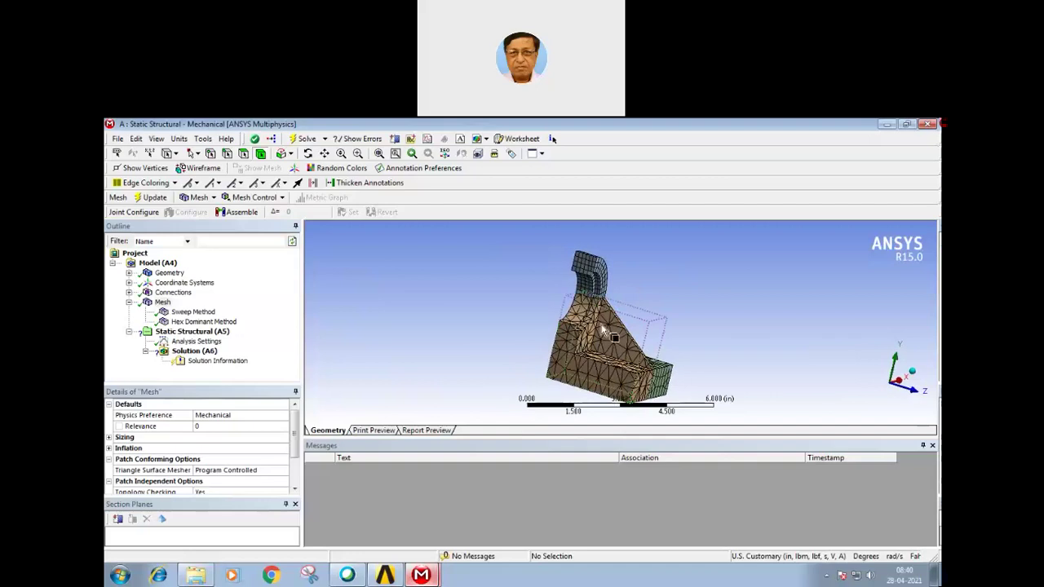
{"action": "middle_click_drag", "start_coordinate": [687, 256], "coordinate": [534, 350]}
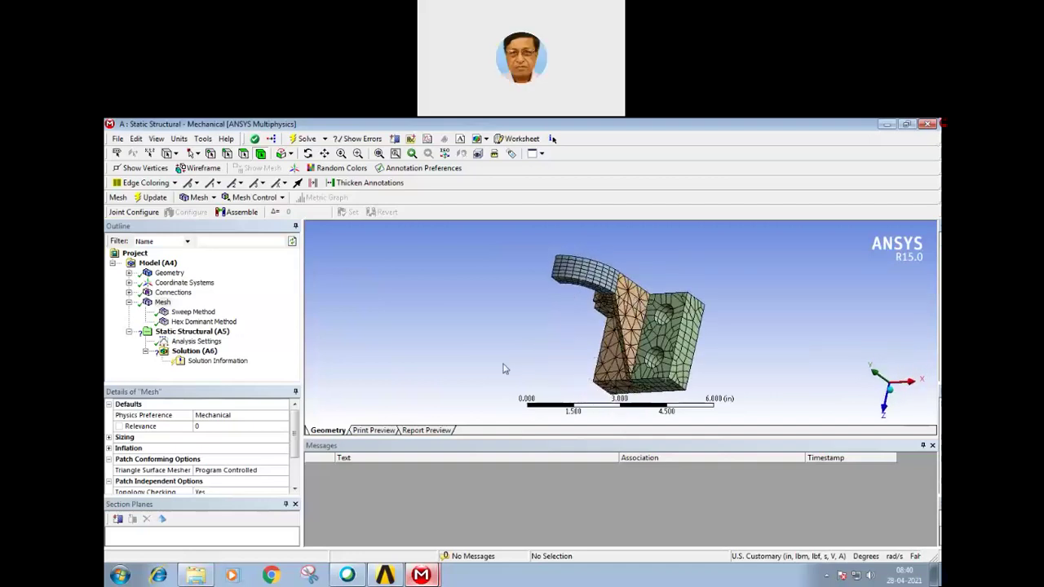
{"action": "middle_click_drag", "start_coordinate": [504, 366], "coordinate": [517, 350]}
{"action": "mouse_move", "coordinate": [663, 351]}
{"action": "middle_mouse_down"}
{"action": "mouse_move", "coordinate": [531, 364]}
{"action": "mouse_move", "coordinate": [539, 357]}
{"action": "middle_mouse_up"}
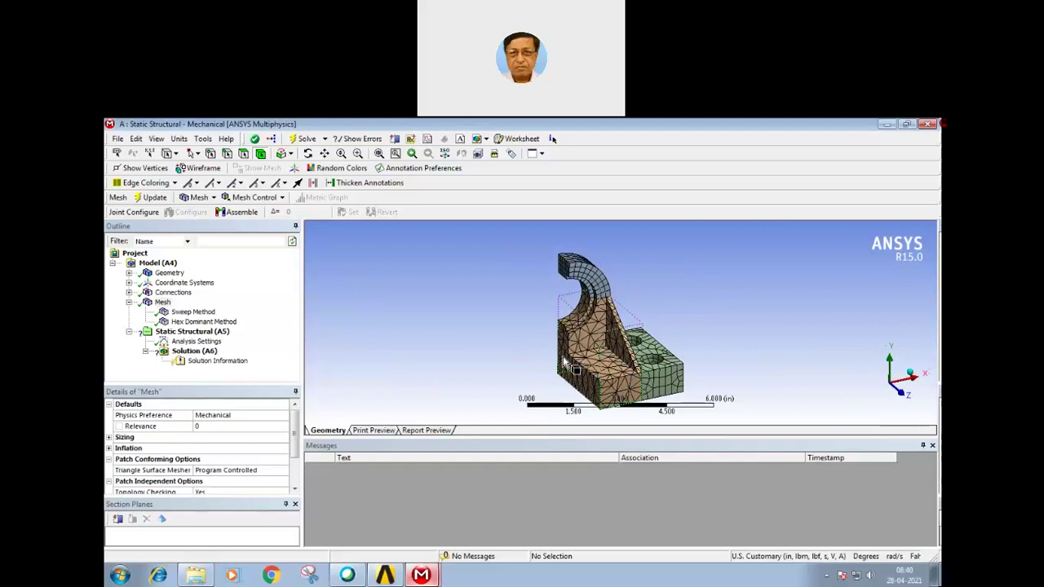
{"action": "middle_click_drag", "start_coordinate": [457, 345], "coordinate": [453, 329]}
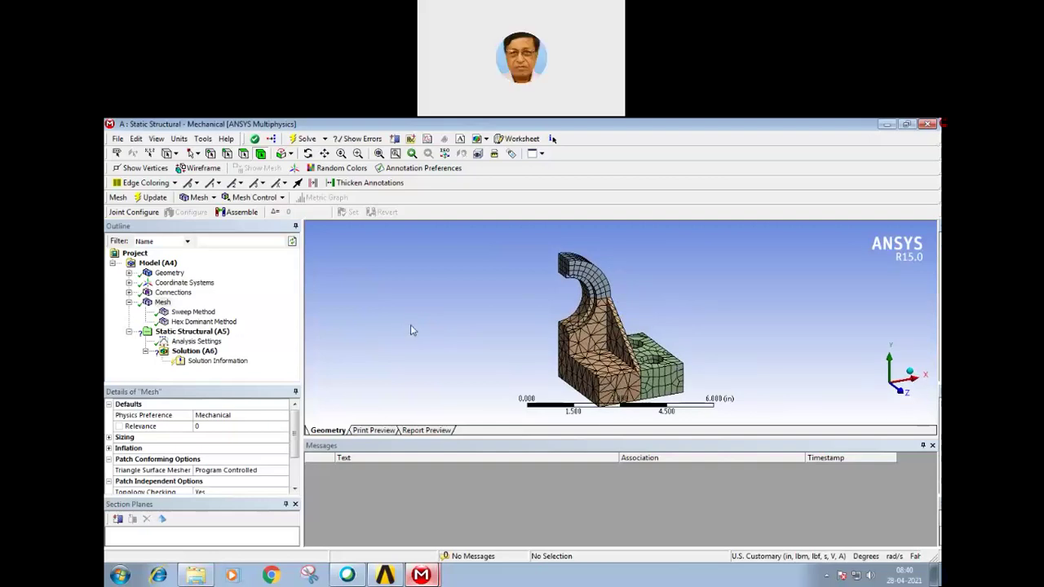
{"action": "middle_click_drag", "start_coordinate": [411, 330], "coordinate": [419, 325]}
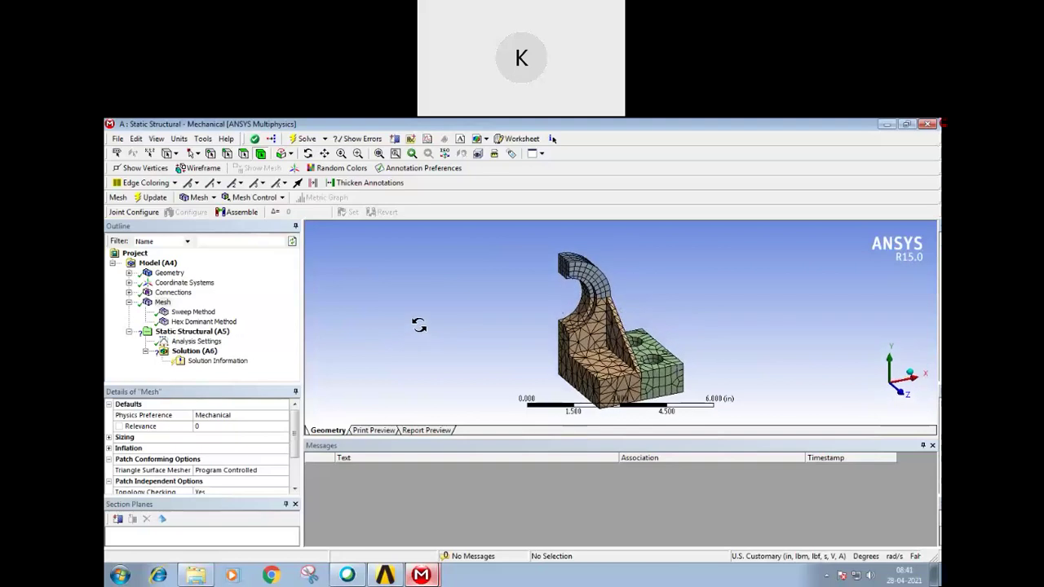
{"action": "middle_click_drag", "start_coordinate": [419, 325], "coordinate": [444, 329]}
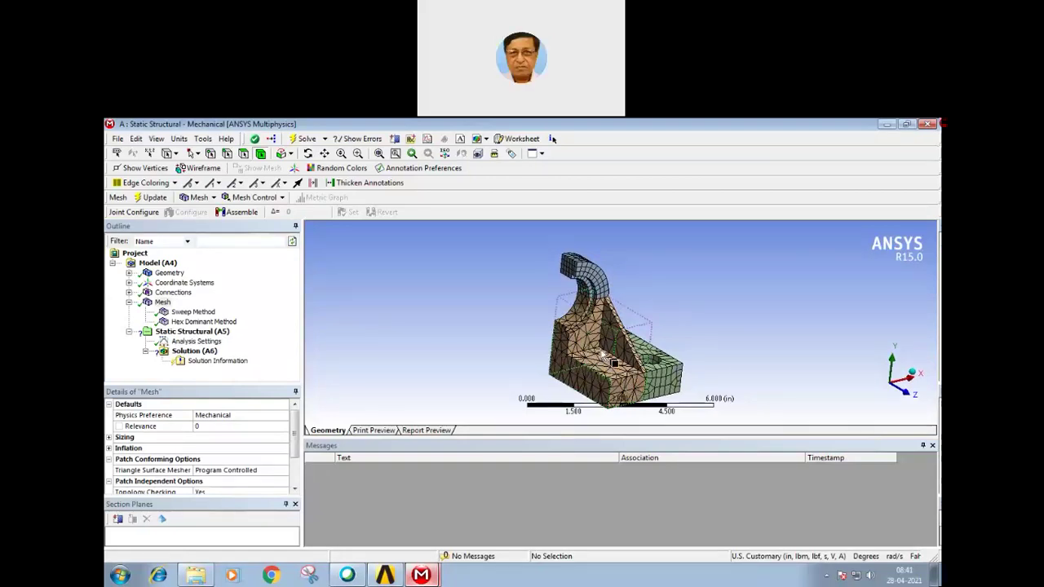
{"action": "mouse_move", "coordinate": [604, 357]}
{"action": "middle_mouse_down"}
{"action": "mouse_move", "coordinate": [586, 363]}
{"action": "mouse_move", "coordinate": [538, 343]}
{"action": "middle_mouse_up"}
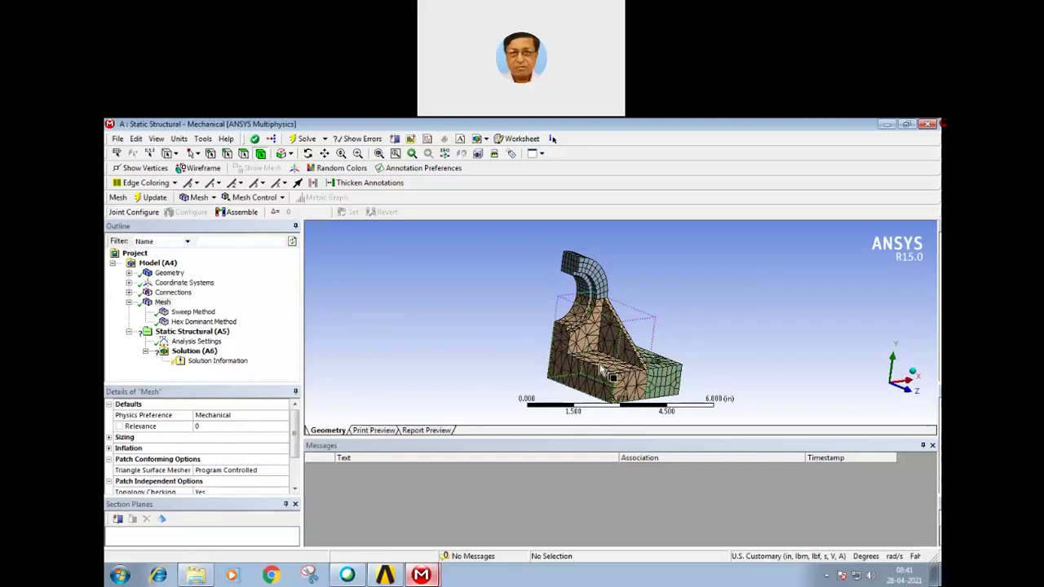
{"action": "middle_click_drag", "start_coordinate": [466, 361], "coordinate": [432, 352]}
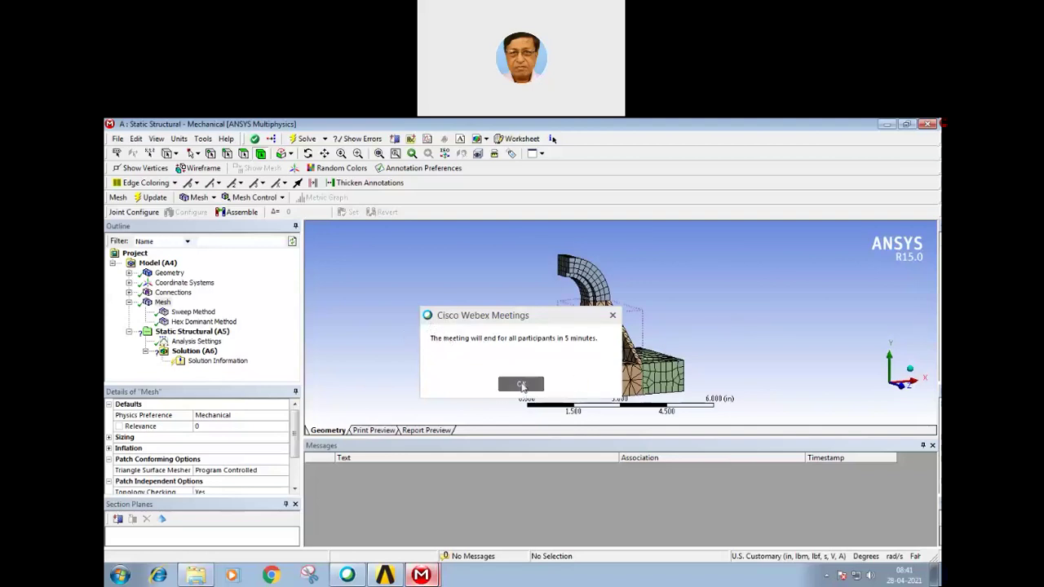
{"action": "left_click", "coordinate": [522, 383]}
{"action": "mouse_move", "coordinate": [473, 343]}
{"action": "middle_mouse_down"}
{"action": "mouse_move", "coordinate": [479, 362]}
{"action": "mouse_move", "coordinate": [494, 350]}
{"action": "mouse_move", "coordinate": [466, 356]}
{"action": "middle_mouse_up"}
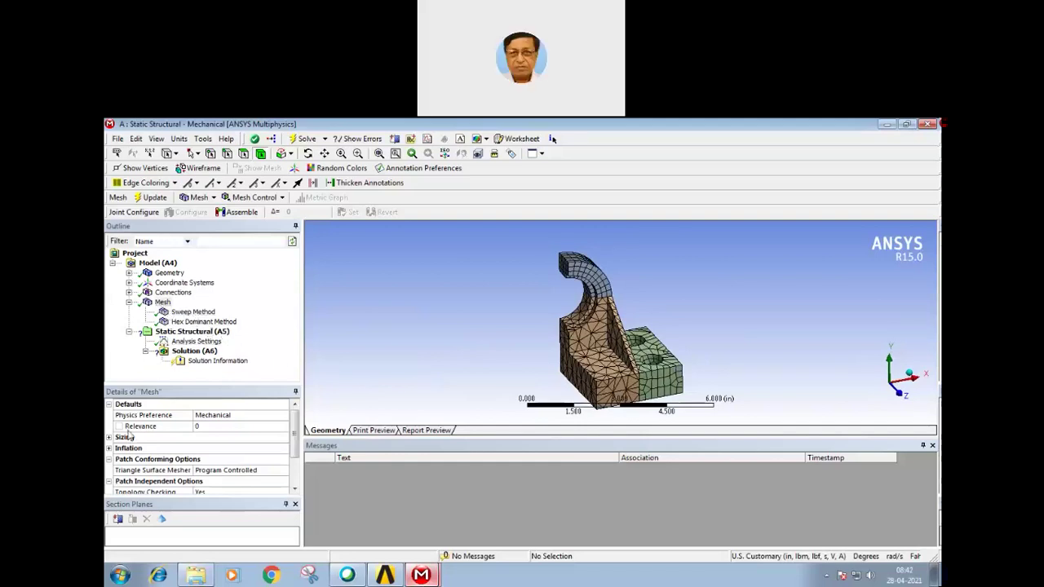
{"action": "left_click", "coordinate": [234, 417]}
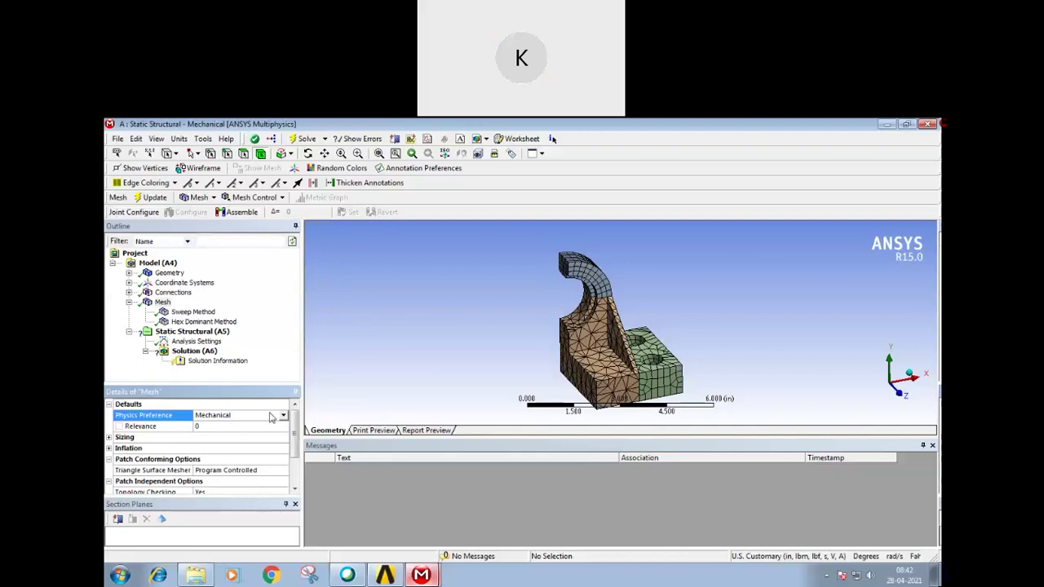
{"action": "left_click", "coordinate": [283, 417]}
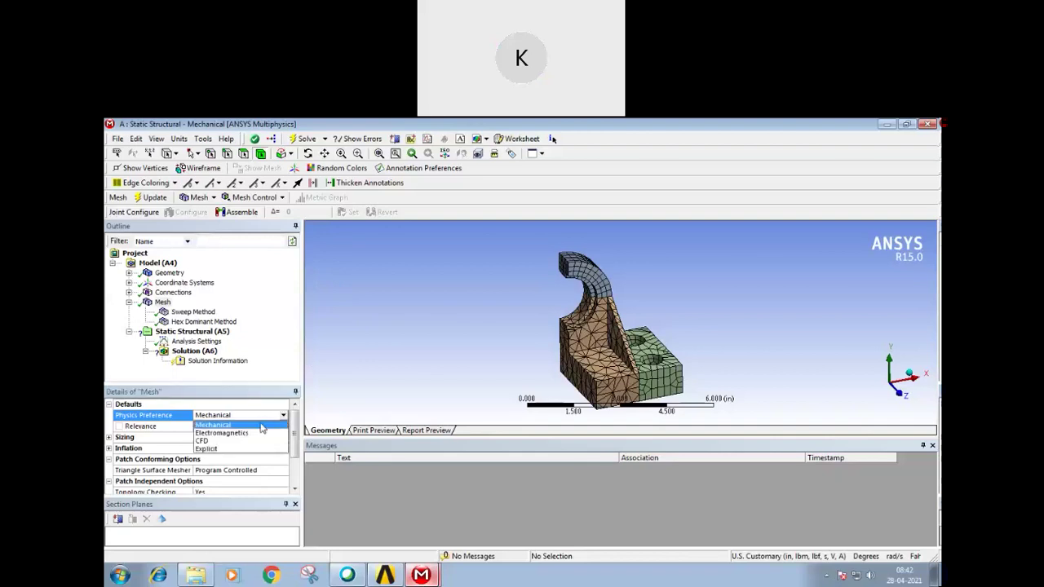
{"action": "left_click", "coordinate": [367, 379]}
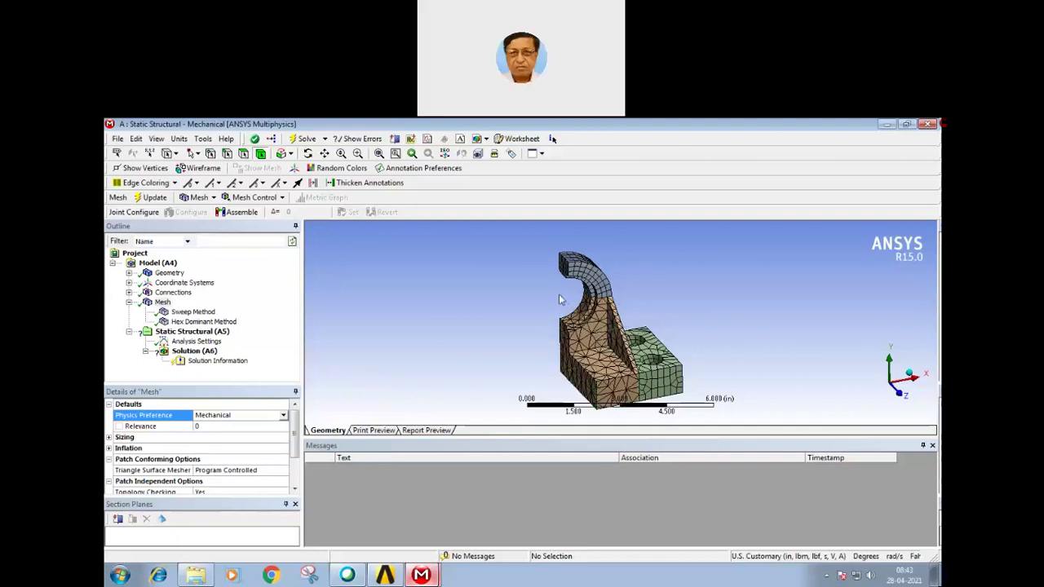
{"action": "mouse_move", "coordinate": [455, 367]}
{"action": "middle_mouse_down"}
{"action": "mouse_move", "coordinate": [505, 372]}
{"action": "mouse_move", "coordinate": [484, 371]}
{"action": "mouse_move", "coordinate": [478, 346]}
{"action": "middle_mouse_up"}
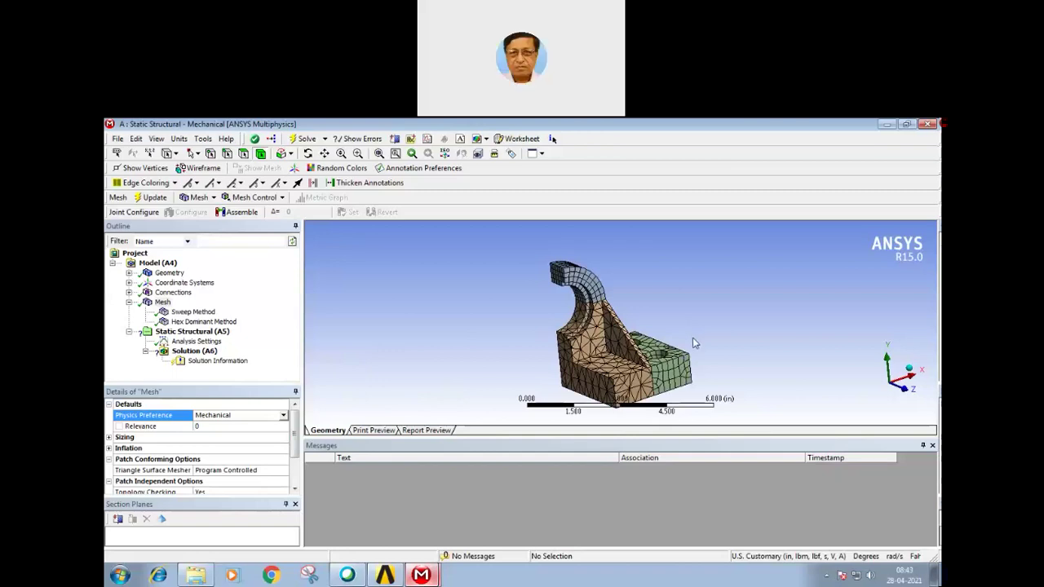
{"action": "middle_click_drag", "start_coordinate": [693, 337], "coordinate": [714, 345]}
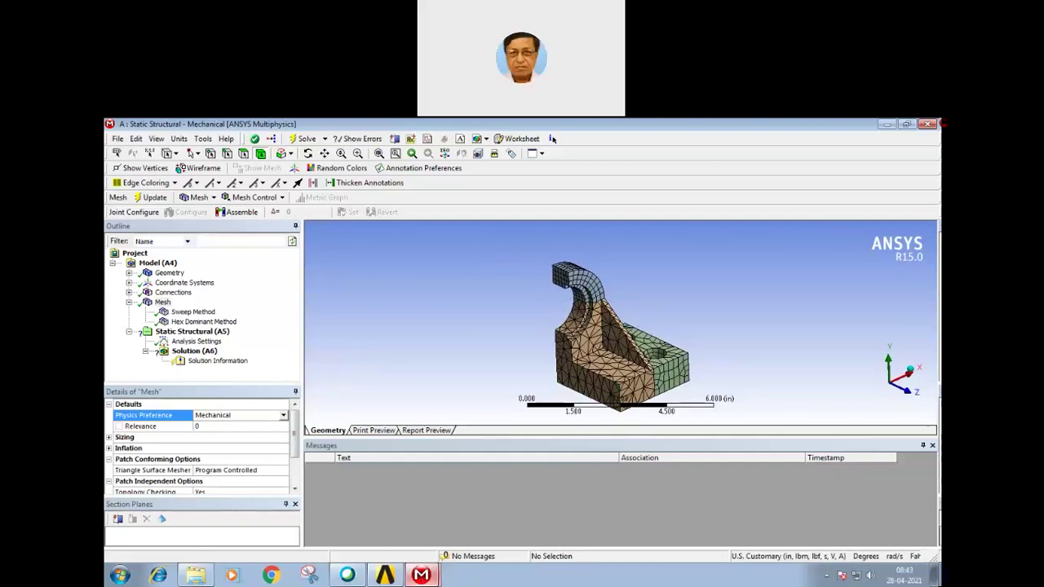
{"action": "left_click", "coordinate": [310, 137]}
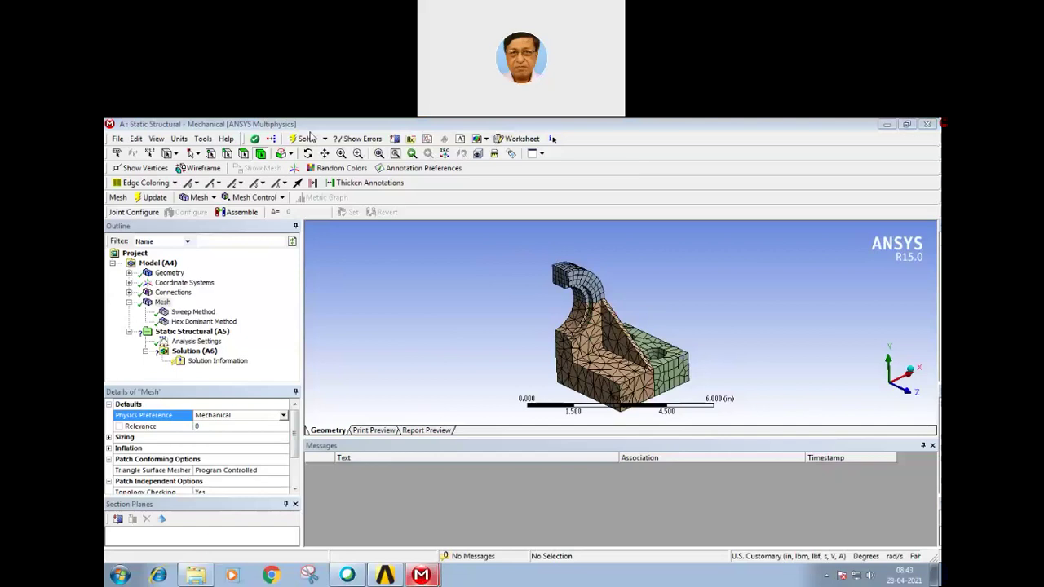